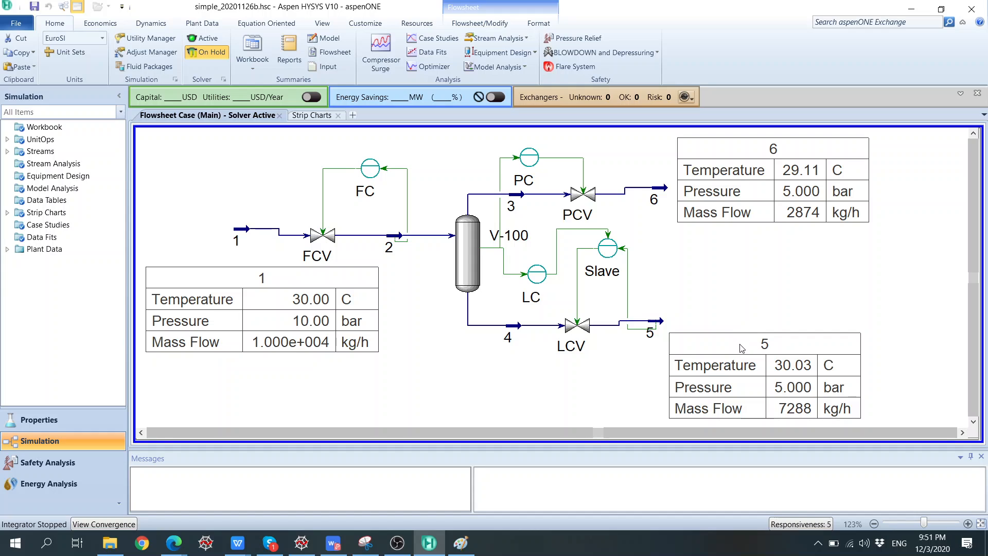
# Step: Move stream 5's data table below the flowsheet line and align the stream 5 arrow with valve LCV's outlet
pyautogui.moveTo(742, 350); pyautogui.dragTo(596, 382)
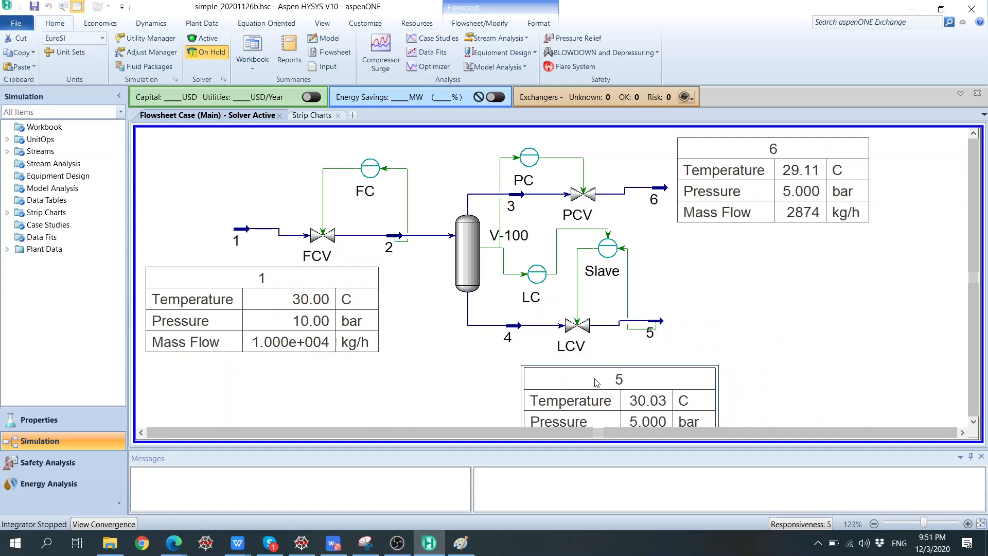
pyautogui.click(710, 325)
pyautogui.click(662, 324)
pyautogui.moveTo(666, 322); pyautogui.dragTo(671, 327)
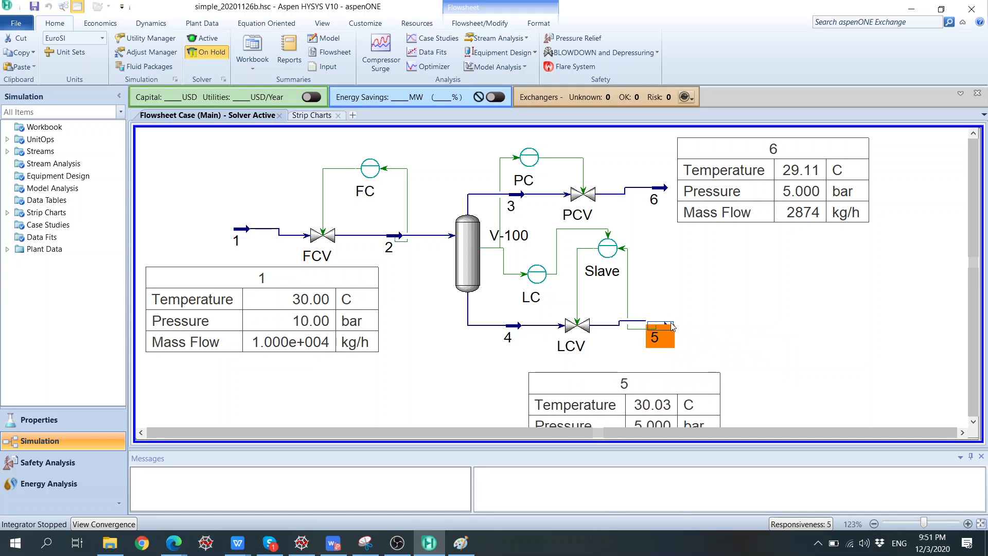
pyautogui.click(716, 317)
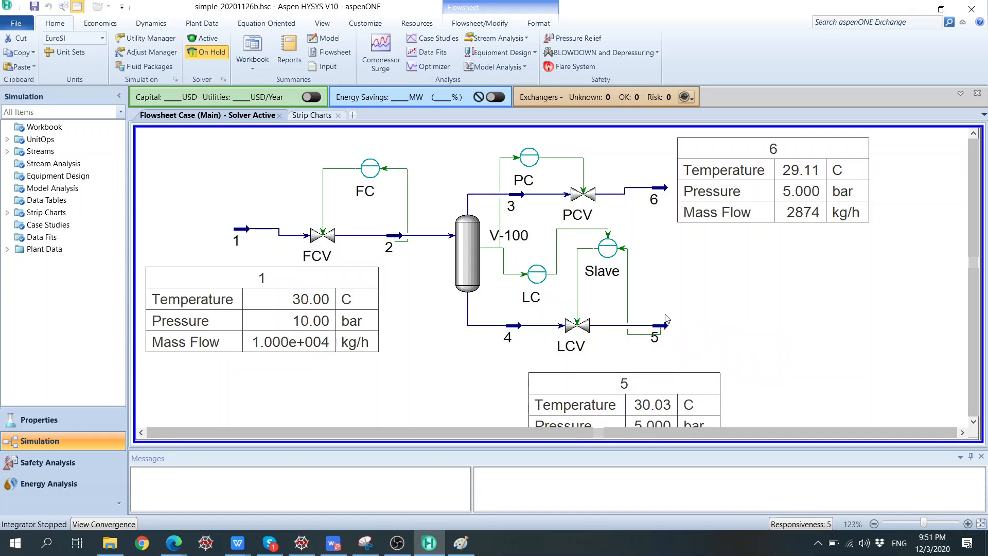
# Step: Set the solver to active and place a heater just beyond the end of stream 5, accepting the integrator stop
pyautogui.moveTo(670, 327)
pyautogui.click(204, 43)
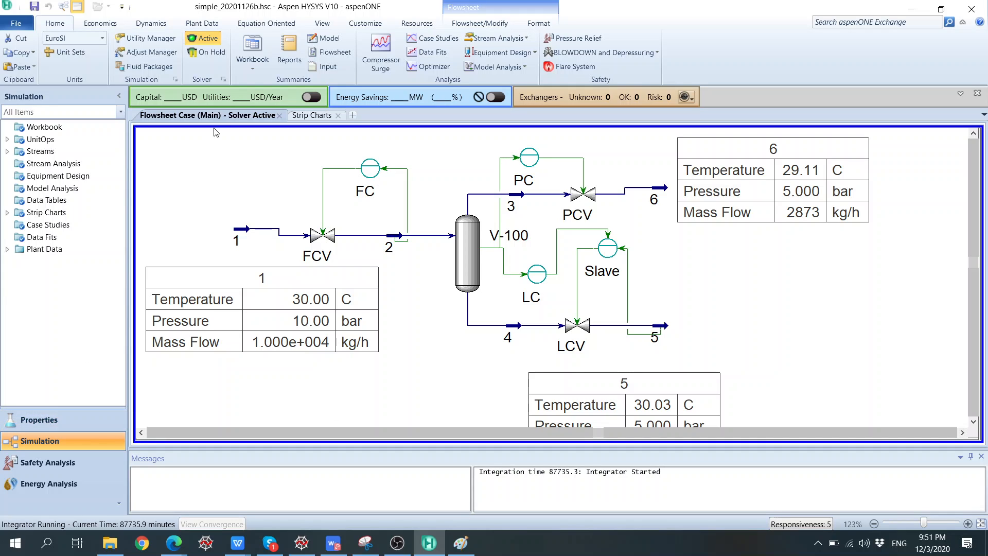
pyautogui.click(488, 24)
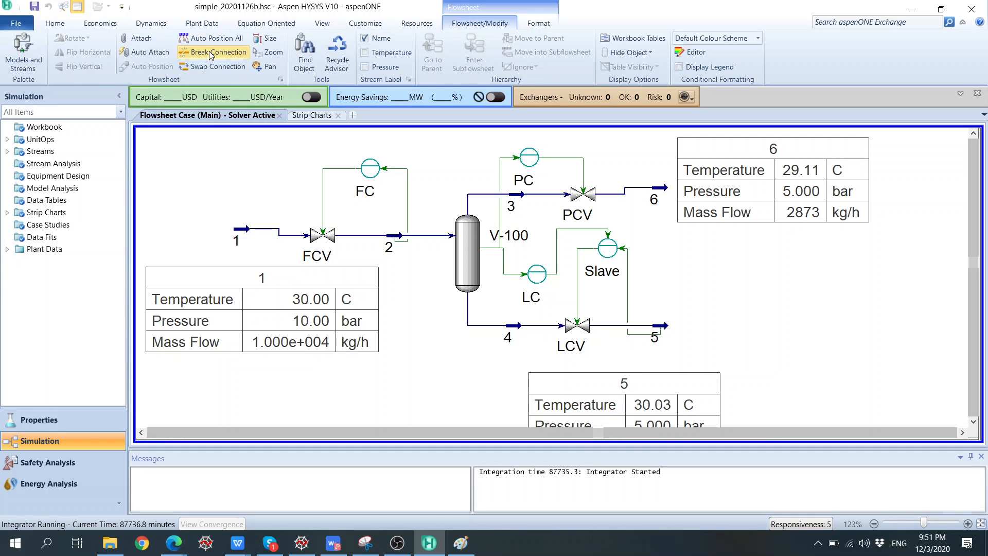
pyautogui.click(24, 56)
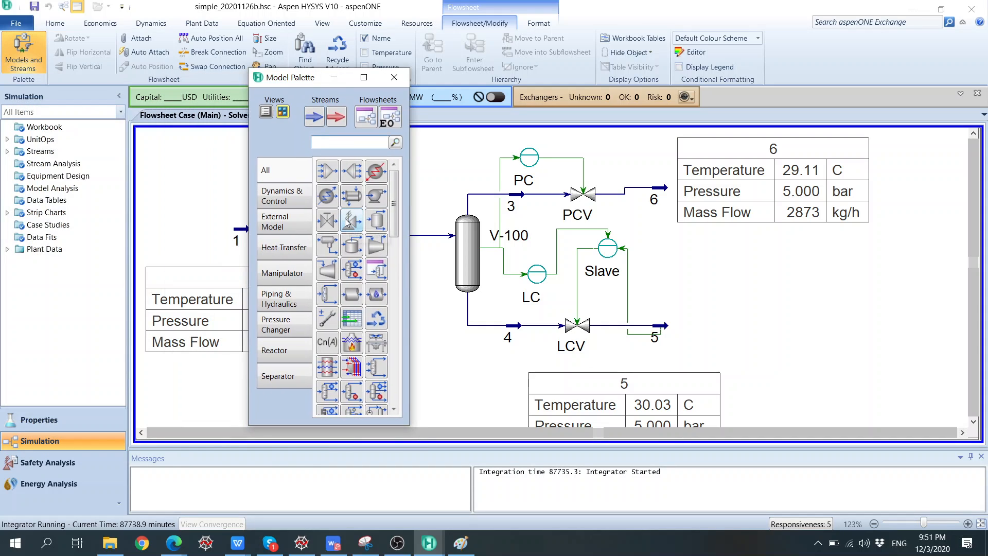
pyautogui.click(378, 177)
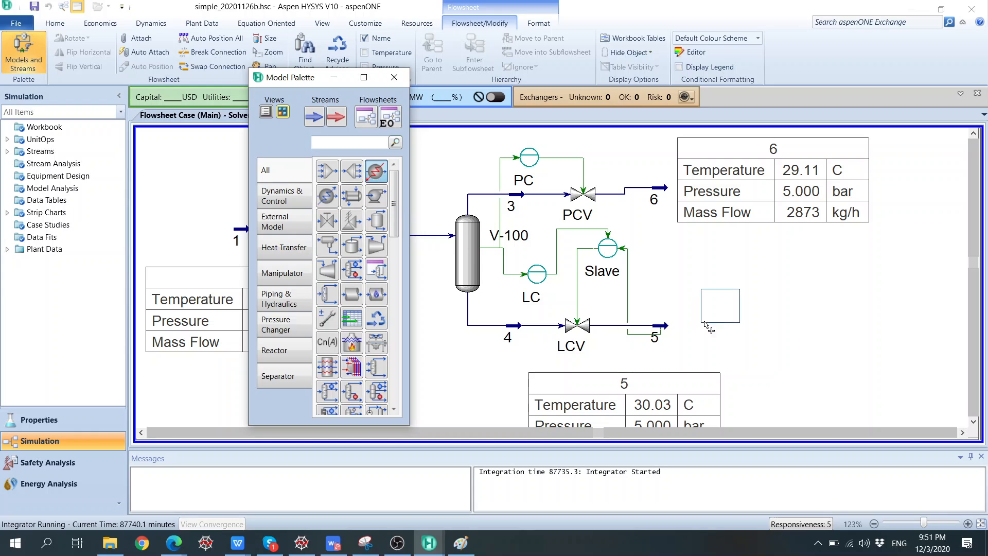
pyautogui.click(698, 343)
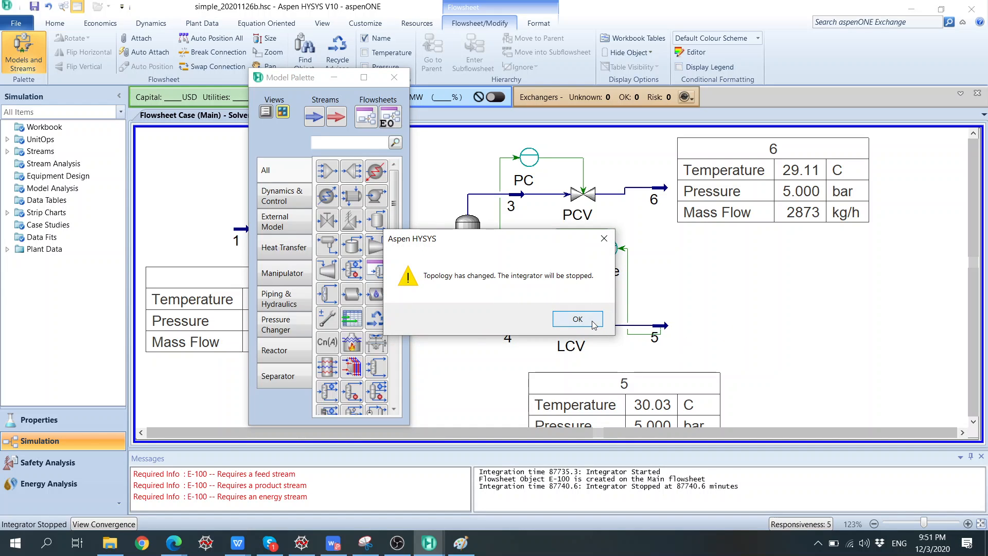
pyautogui.click(572, 318)
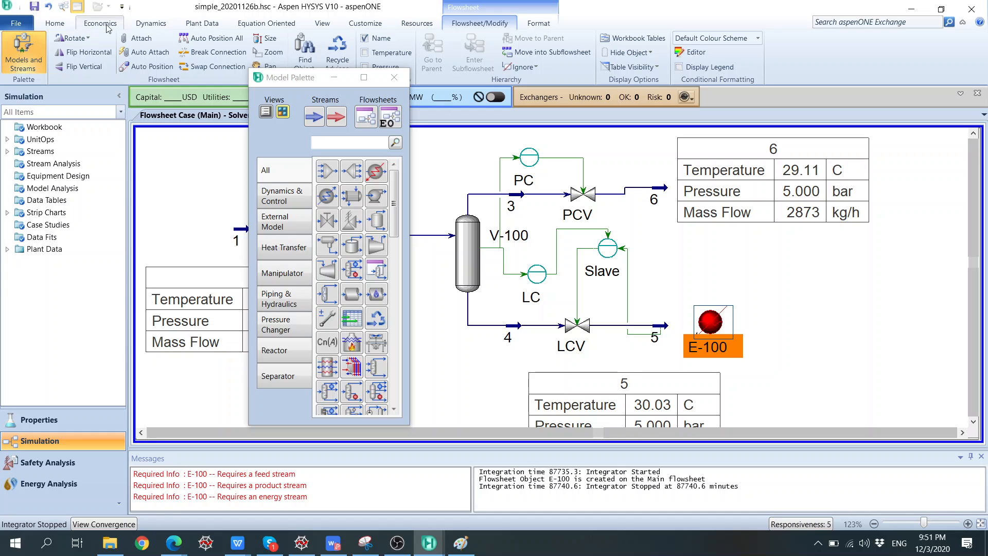
pyautogui.click(151, 23)
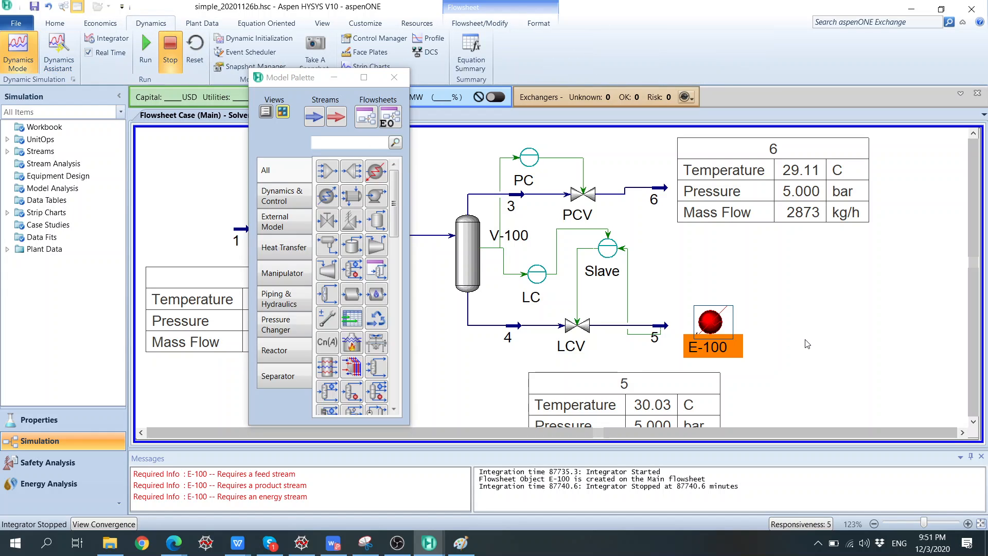
pyautogui.click(781, 351)
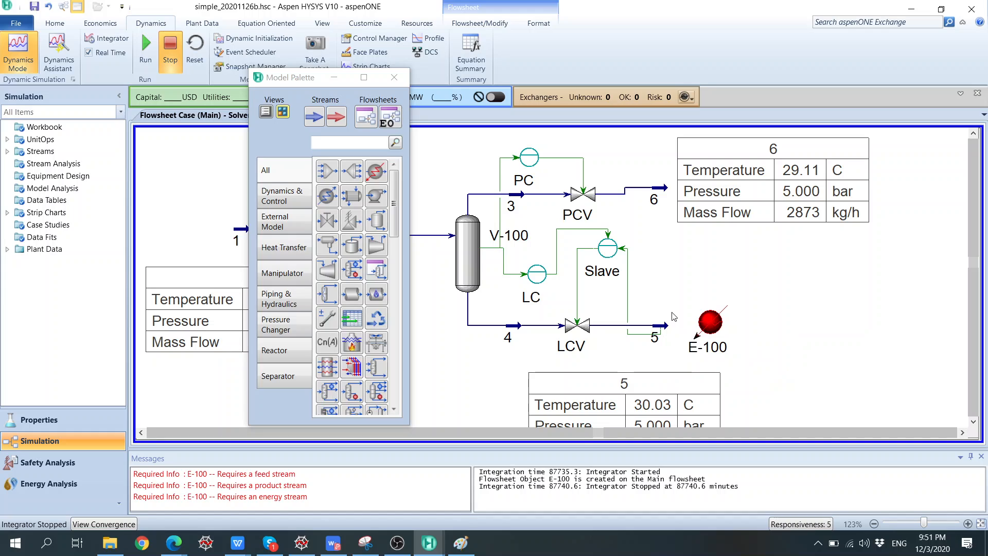
# Step: Connect stream 5 to the heater's inlet and create a new outlet stream and energy stream on the heater
pyautogui.moveTo(670, 330); pyautogui.dragTo(718, 334)
pyautogui.click(719, 335)
pyautogui.click(620, 354)
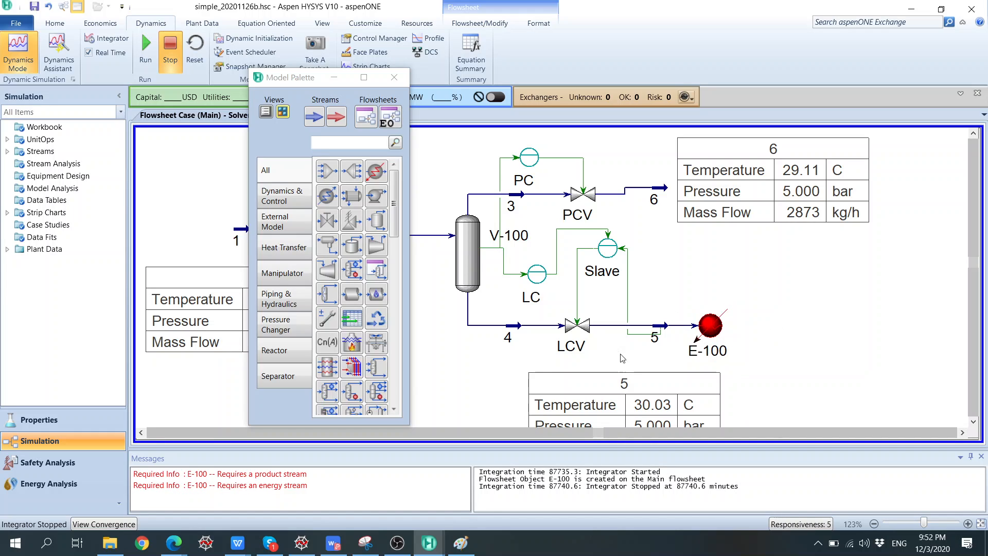
pyautogui.moveTo(714, 335)
pyautogui.moveTo(723, 329); pyautogui.dragTo(826, 323)
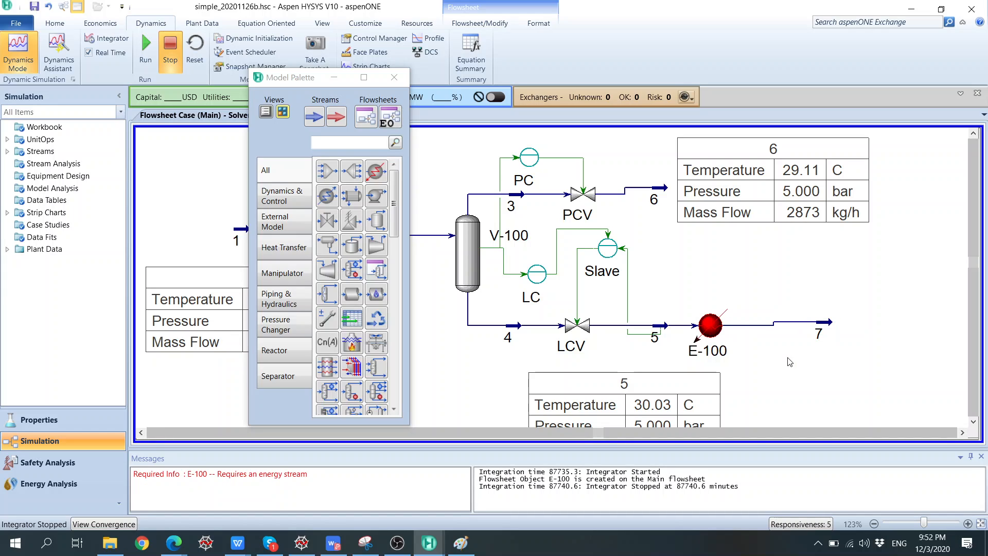
pyautogui.moveTo(728, 311); pyautogui.dragTo(737, 261)
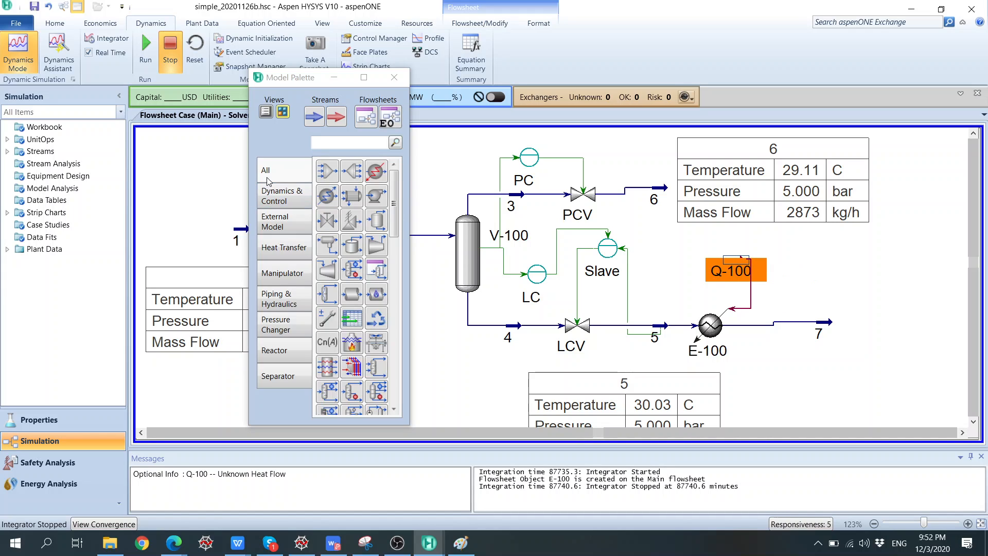
# Step: Reposition energy stream Q-100 above and to the right of the heater and straighten outlet stream 7 in line with it
pyautogui.click(480, 23)
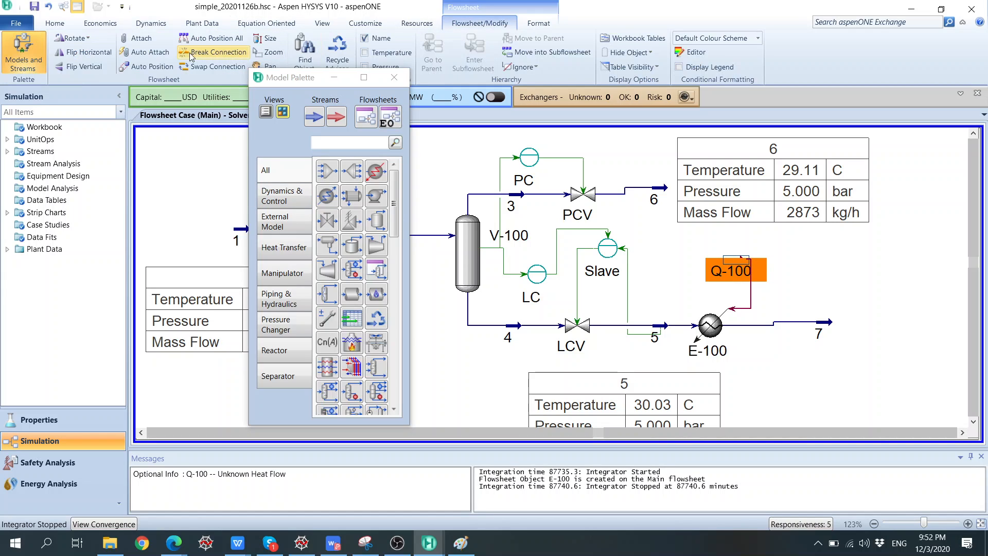
pyautogui.click(146, 66)
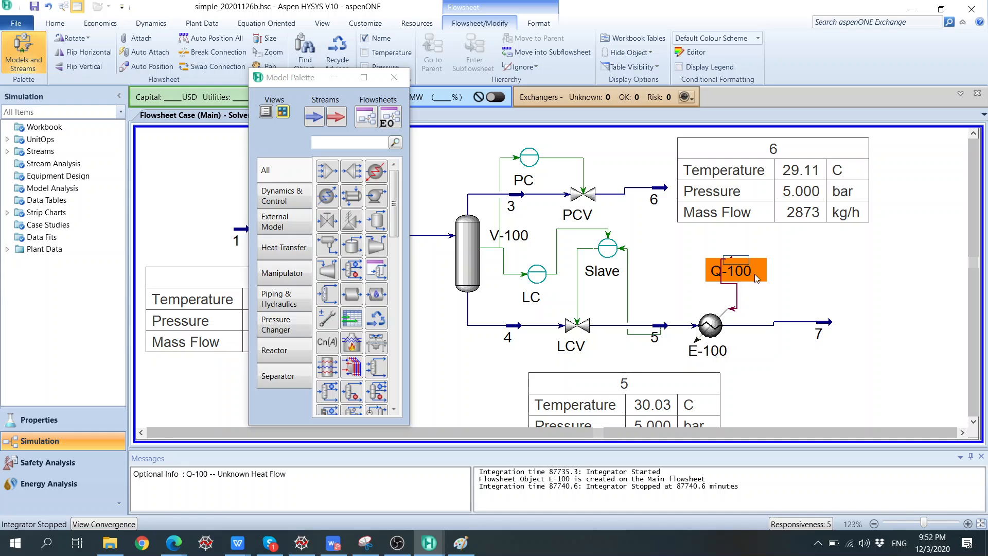
pyautogui.click(814, 270)
pyautogui.moveTo(740, 259); pyautogui.dragTo(780, 265)
pyautogui.click(851, 281)
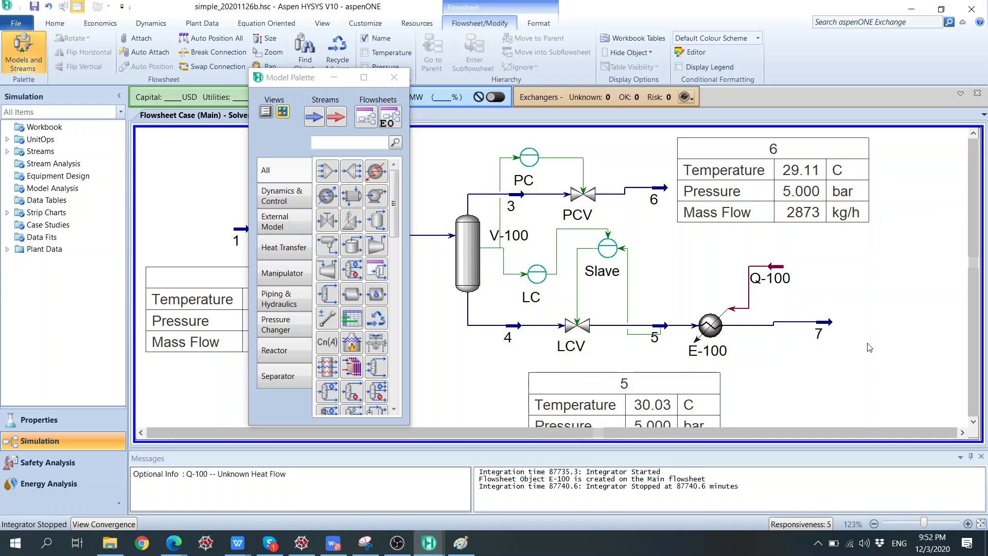
pyautogui.click(829, 326)
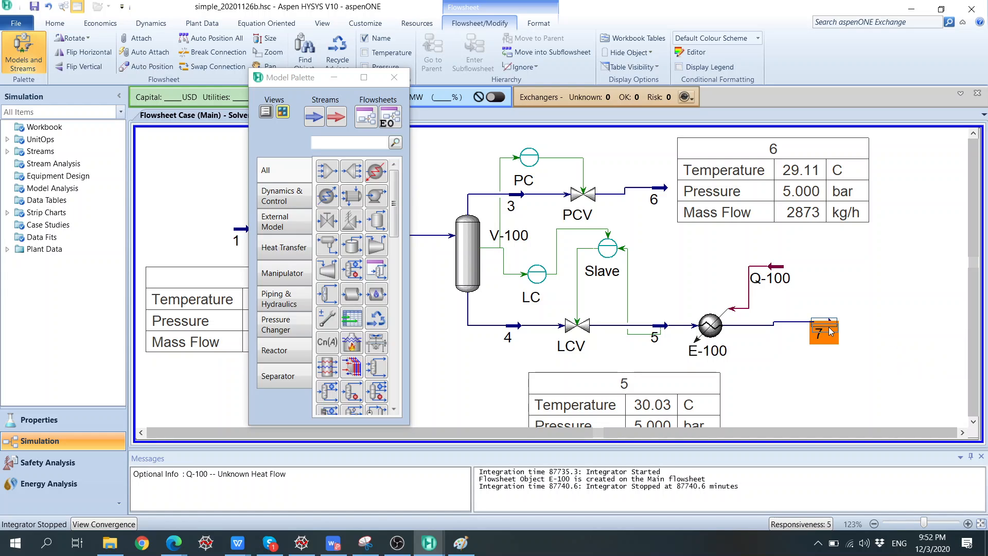
pyautogui.moveTo(830, 331); pyautogui.dragTo(831, 335)
pyautogui.click(893, 291)
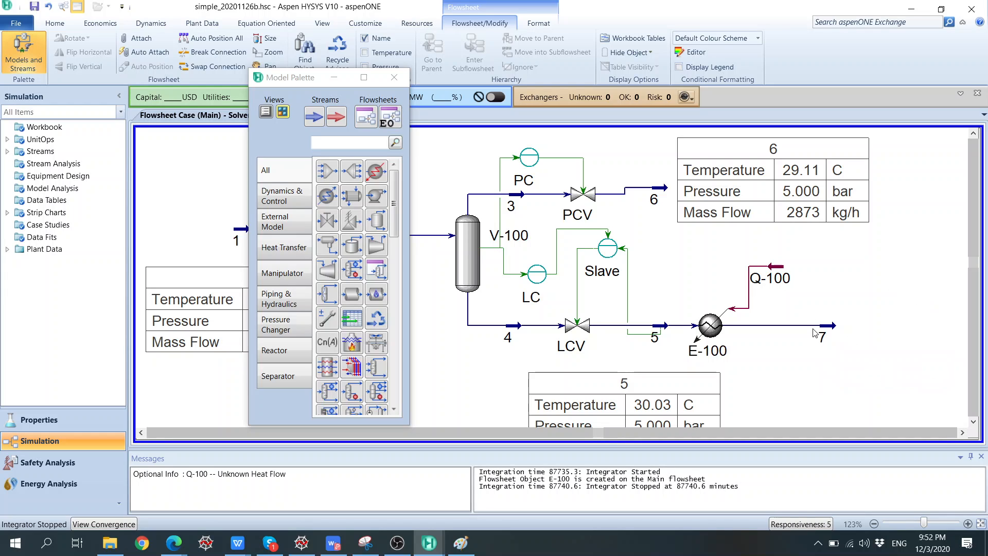
# Step: Open heater E-100's properties and display the worksheet conditions of its connected streams
pyautogui.moveTo(809, 326)
pyautogui.moveTo(782, 274)
pyautogui.moveTo(768, 292)
pyautogui.moveTo(712, 328)
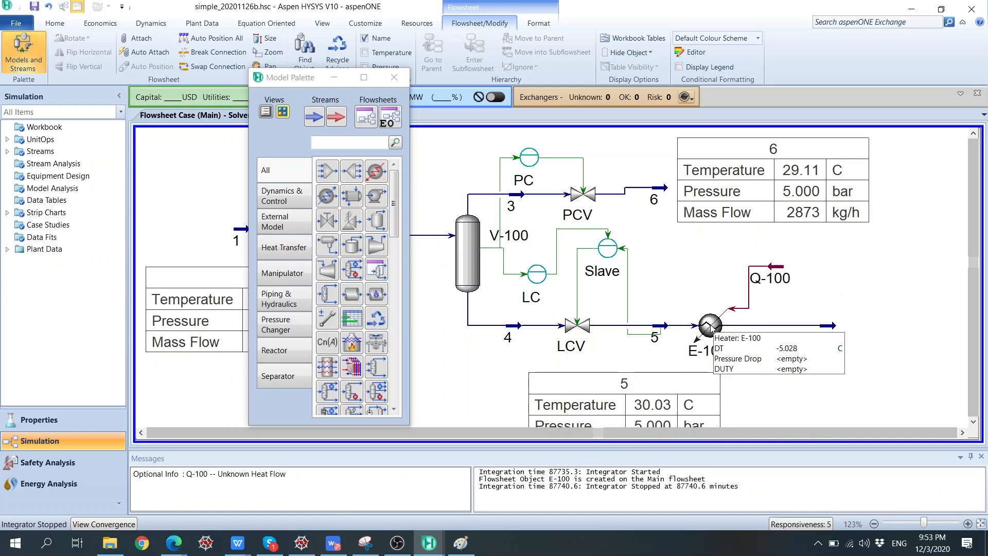
pyautogui.click(711, 327)
pyautogui.doubleClick(710, 328)
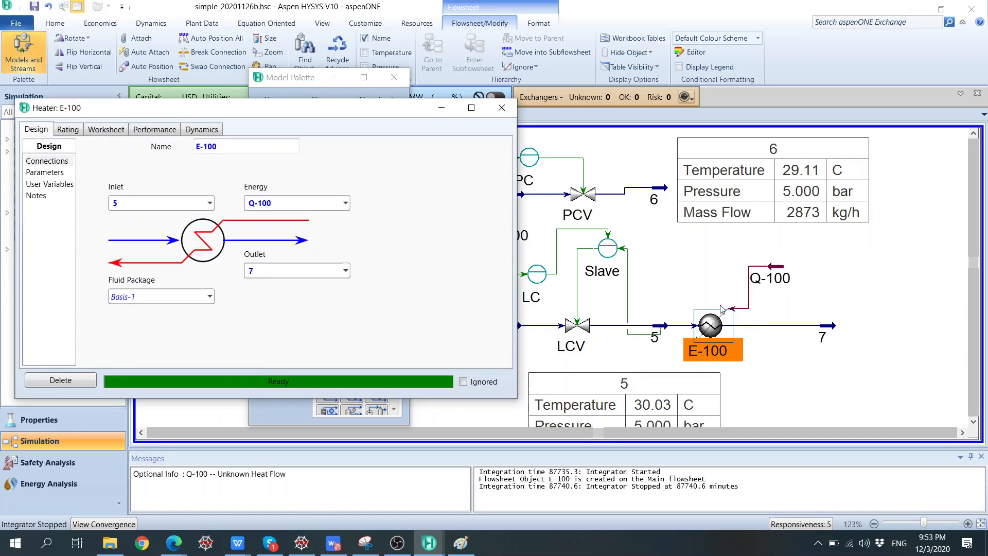
pyautogui.moveTo(365, 116); pyautogui.dragTo(414, 118)
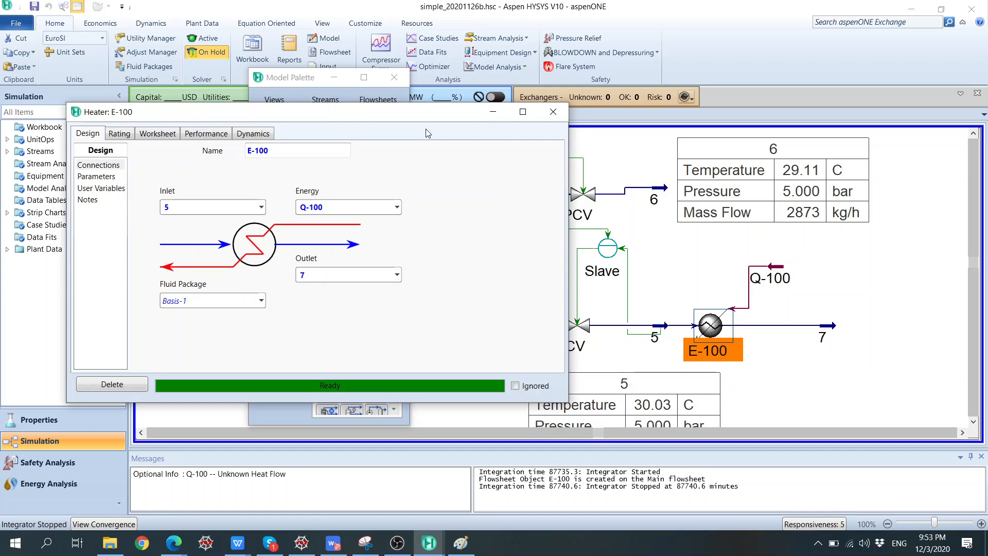
pyautogui.click(161, 138)
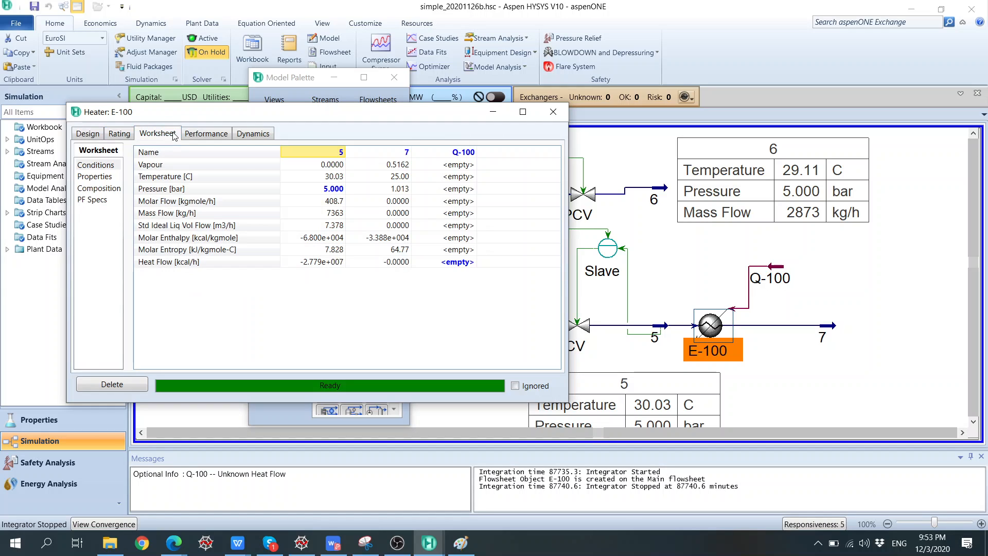
# Step: Set the heat flow of energy stream Q-100 to 10 kW
pyautogui.click(453, 263)
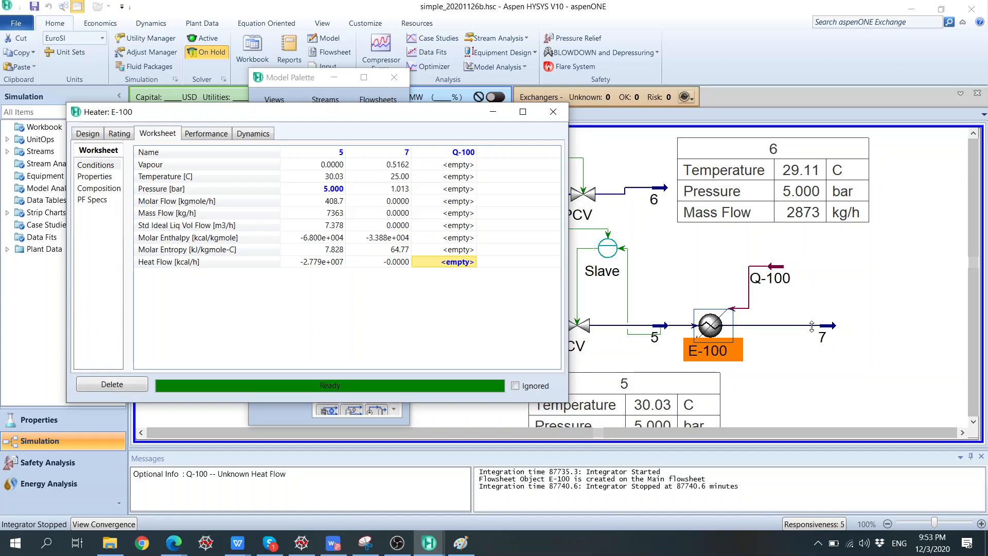
pyautogui.click(466, 263)
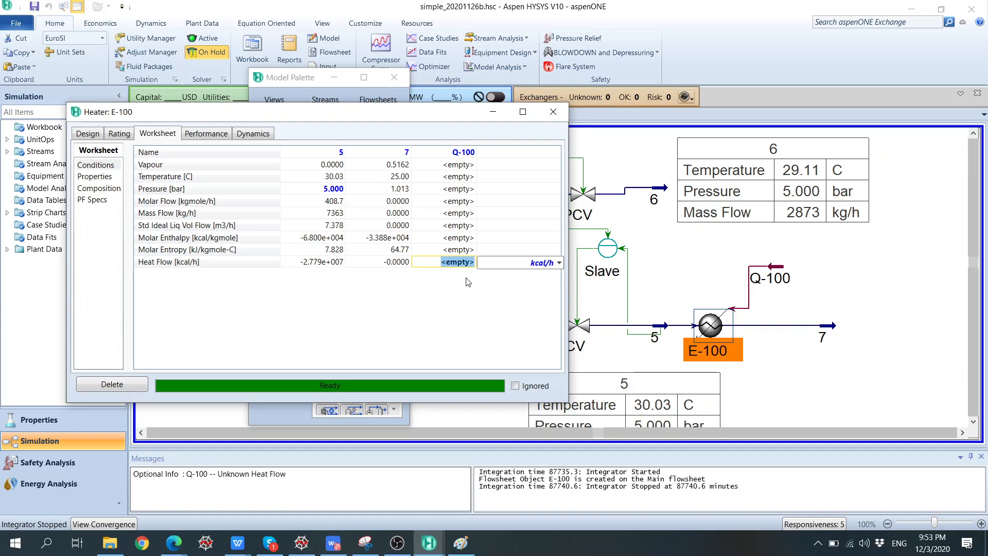
pyautogui.press('Escape')
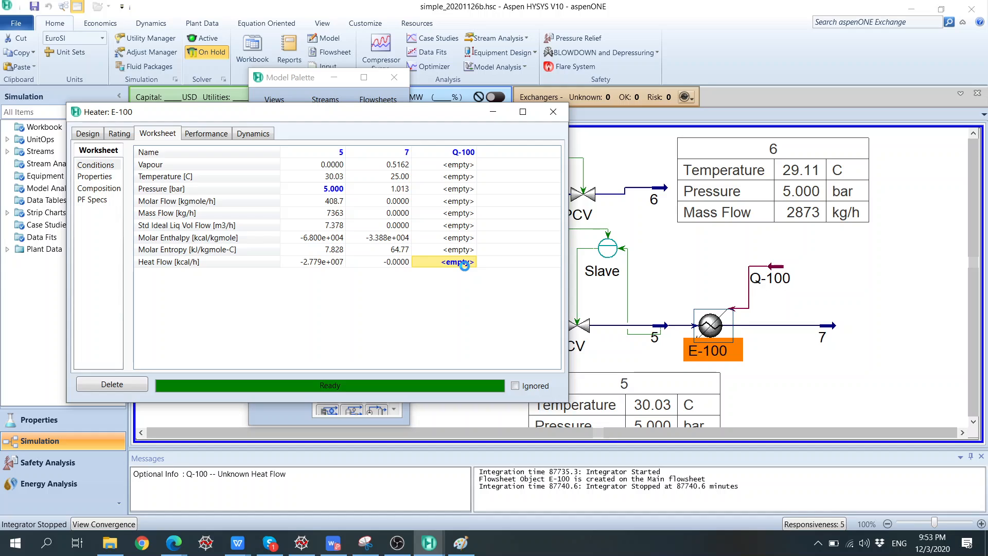
pyautogui.click(469, 268)
pyautogui.write('10')
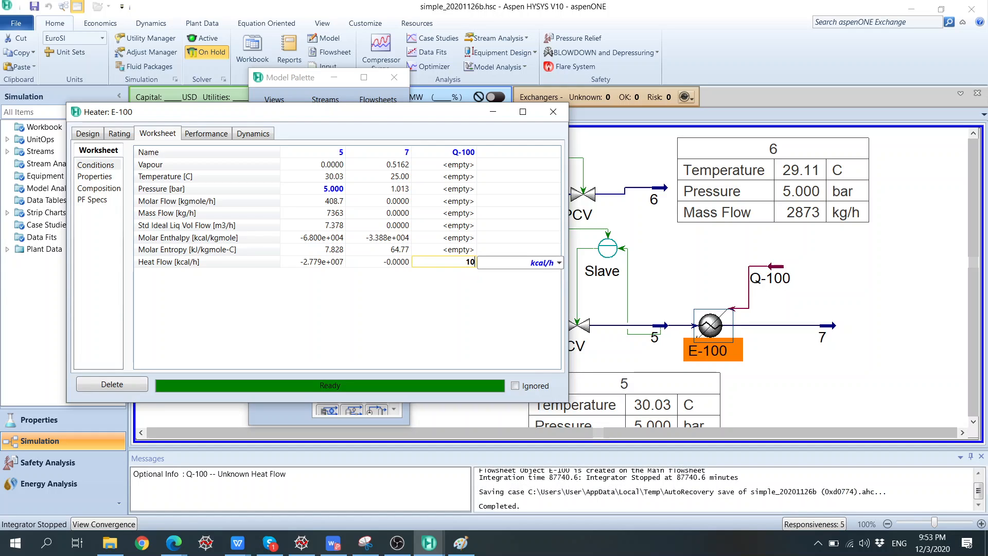
pyautogui.click(560, 264)
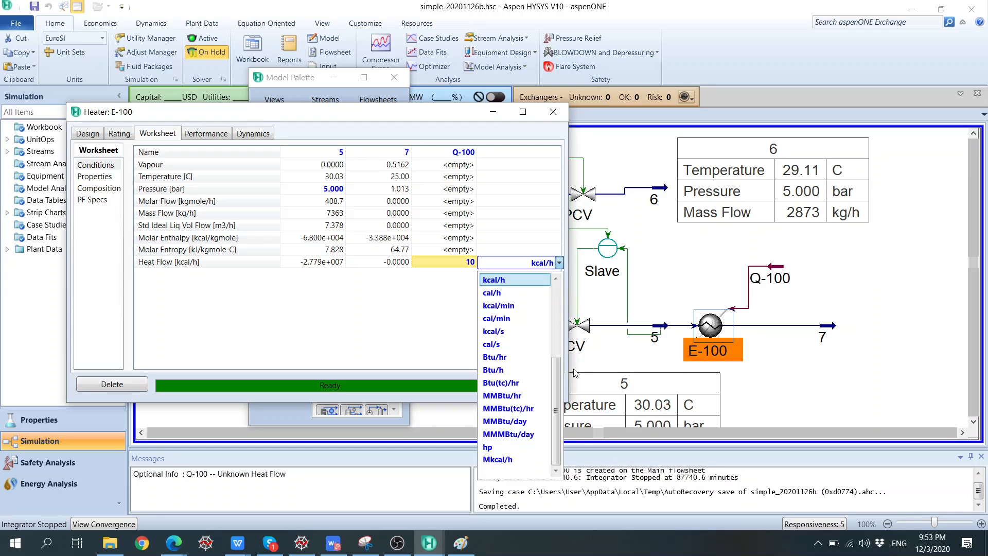
pyautogui.moveTo(557, 377); pyautogui.dragTo(550, 334)
pyautogui.scroll(2, 552, 337)
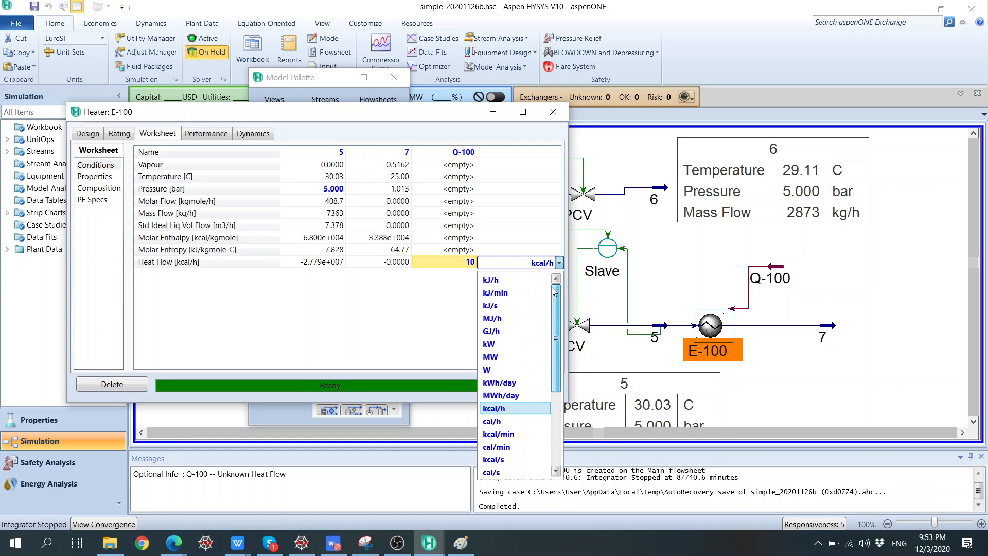
pyautogui.click(513, 344)
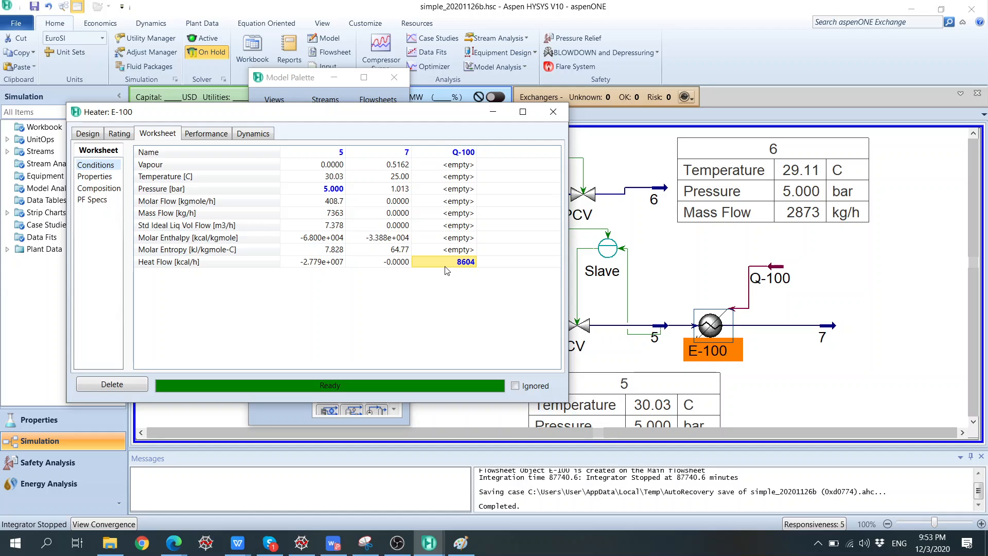
# Step: Set the heat flow of energy stream Q-100 to 1000 kW
pyautogui.moveTo(447, 268)
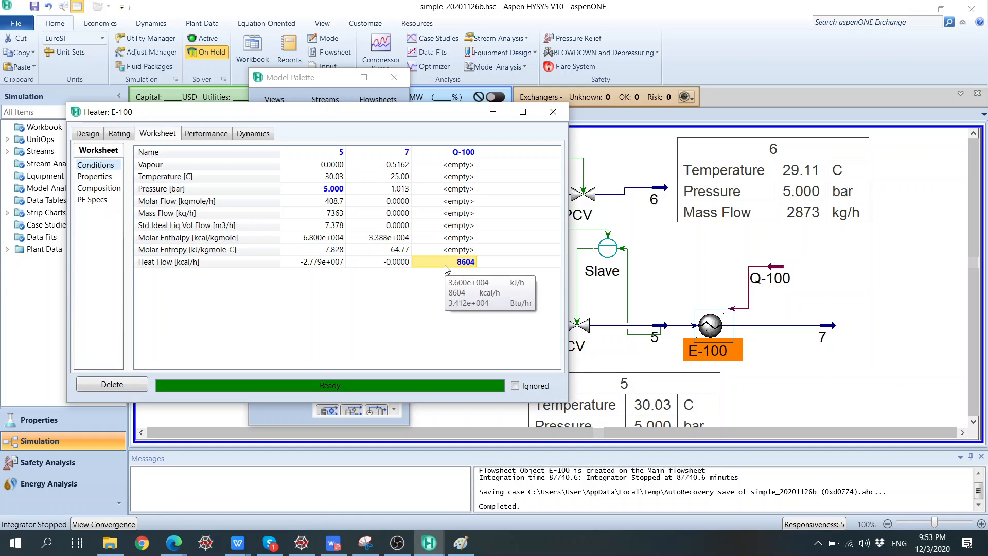
pyautogui.click(458, 263)
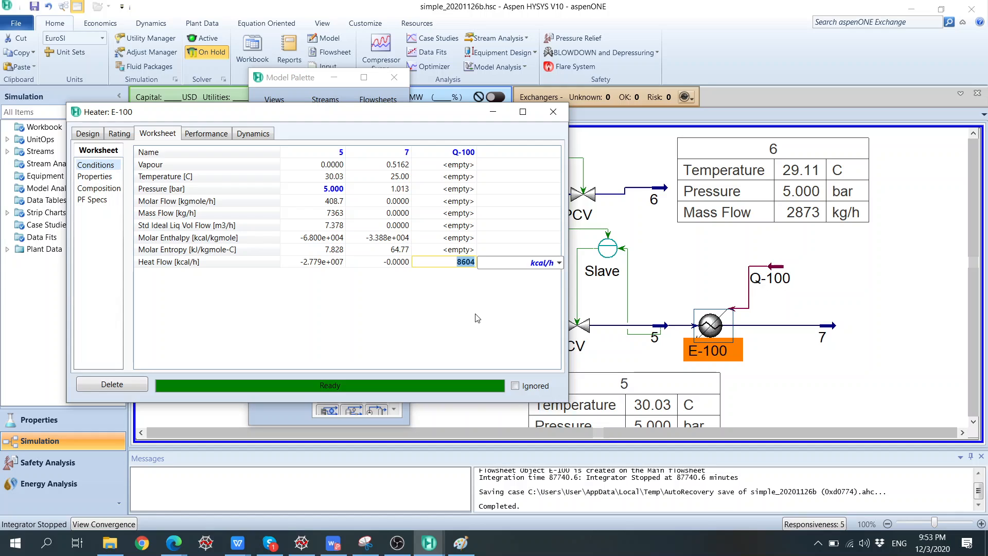
pyautogui.write('1000')
pyautogui.click(559, 263)
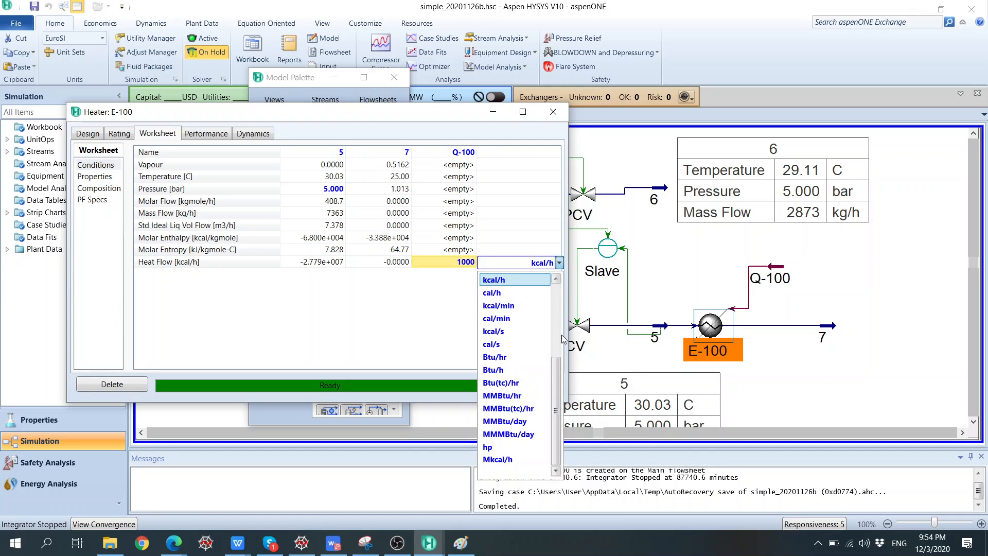
pyautogui.scroll(4, 515, 319)
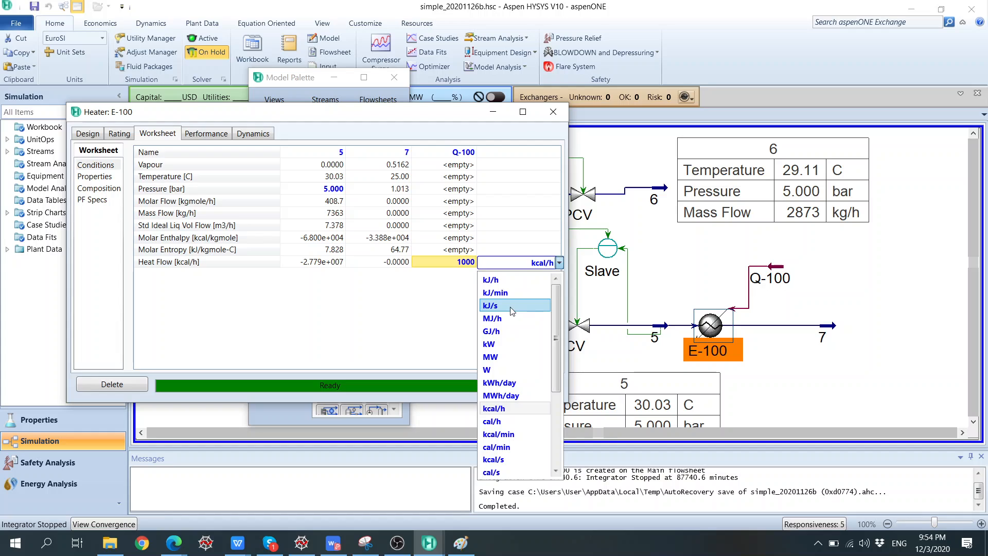
pyautogui.click(510, 344)
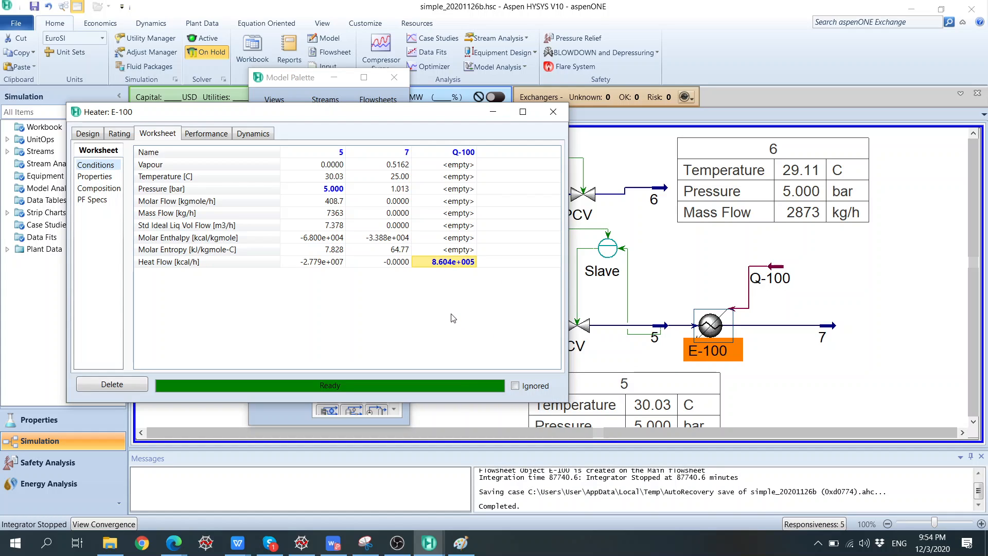
# Step: Clear the heat flow value of energy stream Q-100 in the heater's worksheet
pyautogui.doubleClick(439, 263)
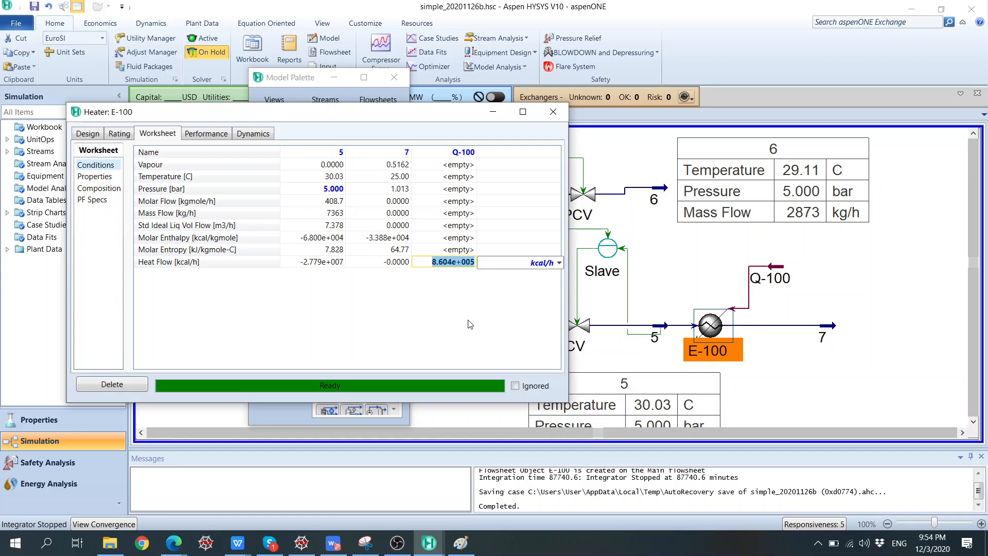
pyautogui.click(432, 263)
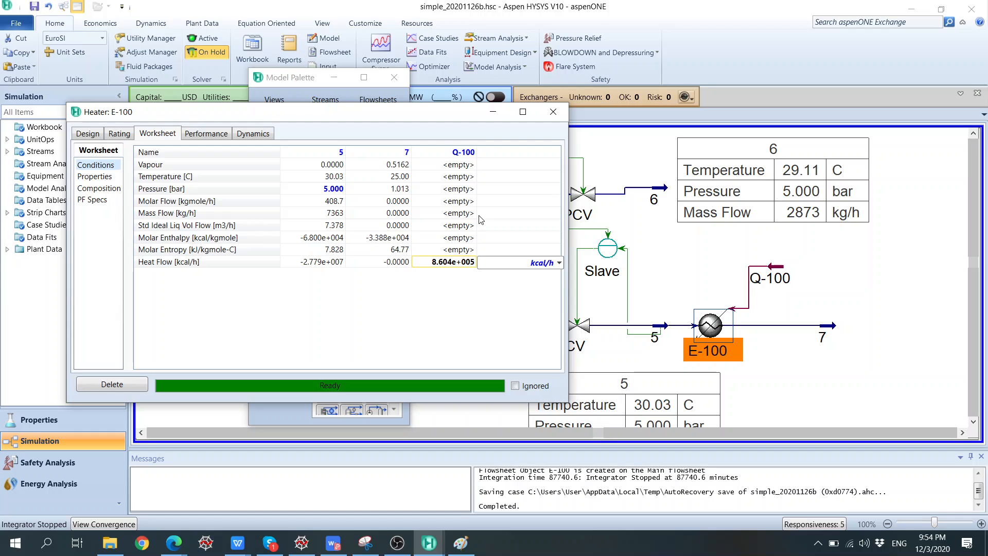
pyautogui.moveTo(425, 264)
pyautogui.press('Delete')
pyautogui.press('Delete')
pyautogui.press('Delete')
pyautogui.press('Delete')
pyautogui.press('Delete')
pyautogui.press('Delete')
pyautogui.press('Delete')
pyautogui.press('Delete')
pyautogui.press('Delete')
pyautogui.press('Return')
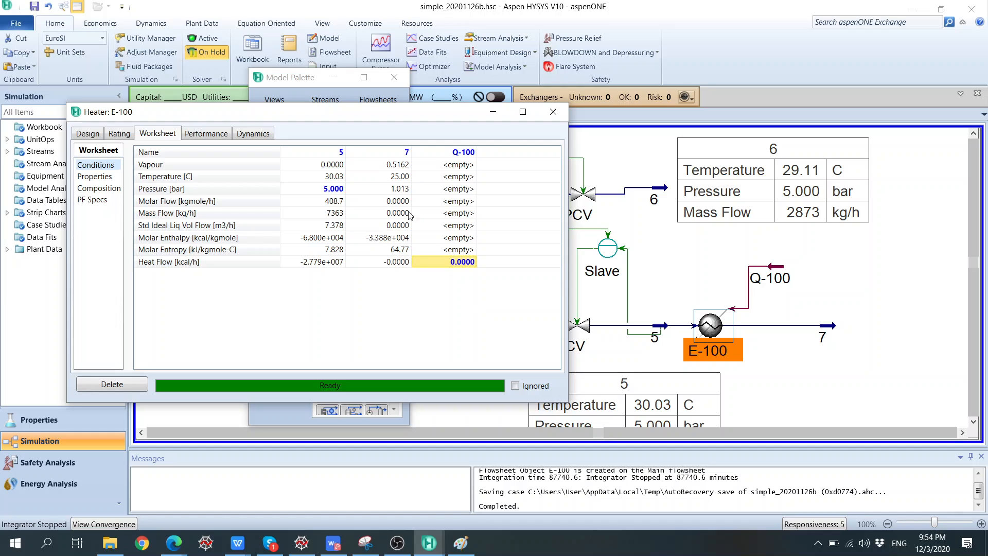
# Step: Set heater E-100's Delta T design parameter to 20 C and return to its worksheet conditions
pyautogui.click(402, 177)
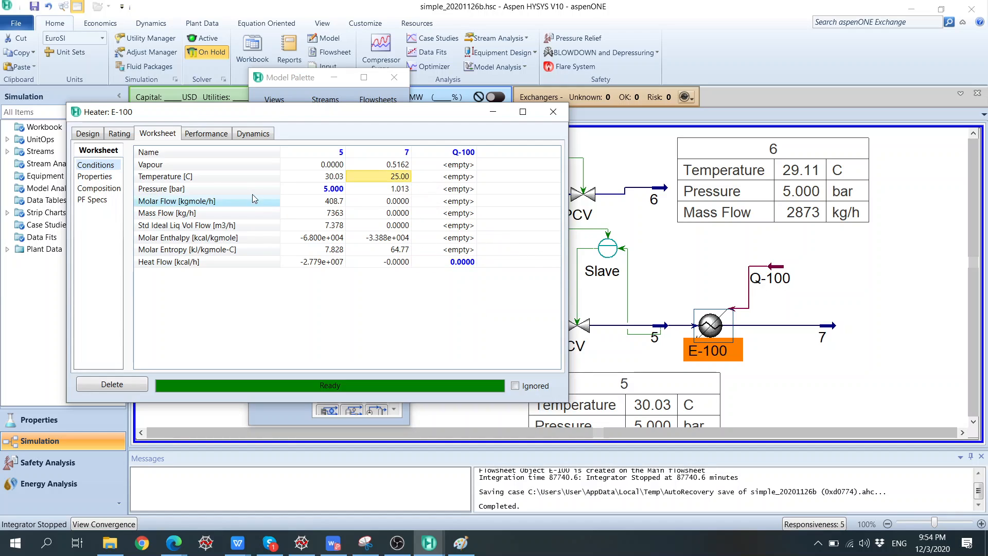
pyautogui.click(92, 136)
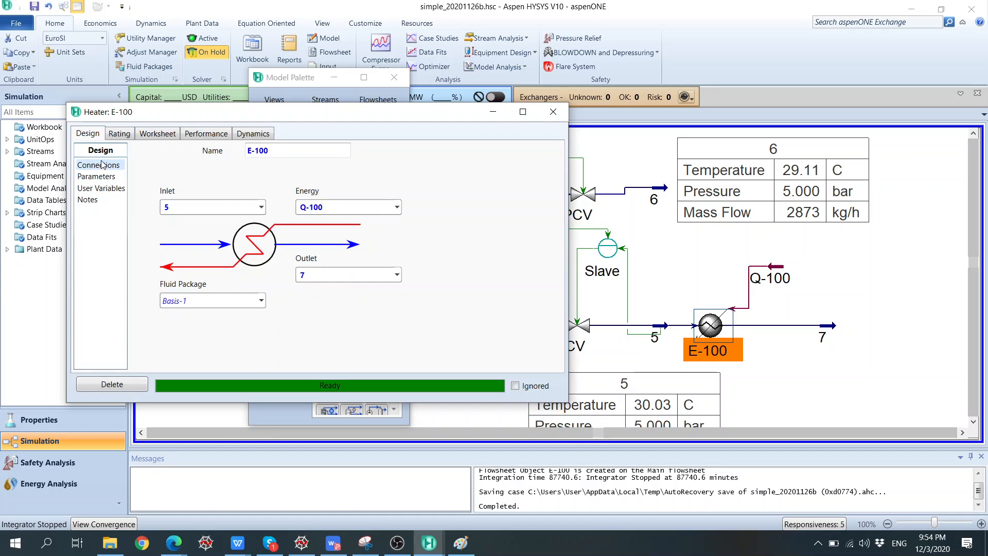
pyautogui.click(98, 177)
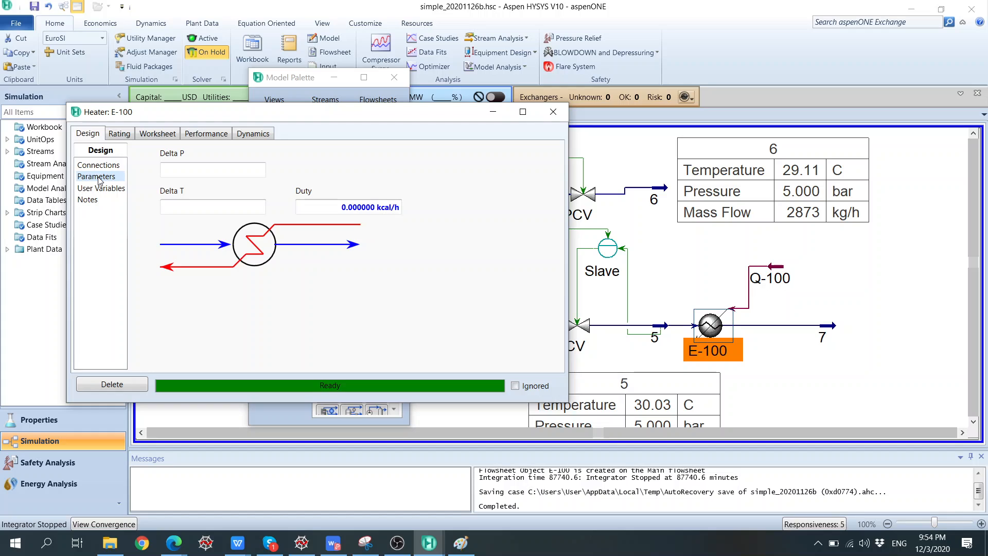
pyautogui.click(217, 207)
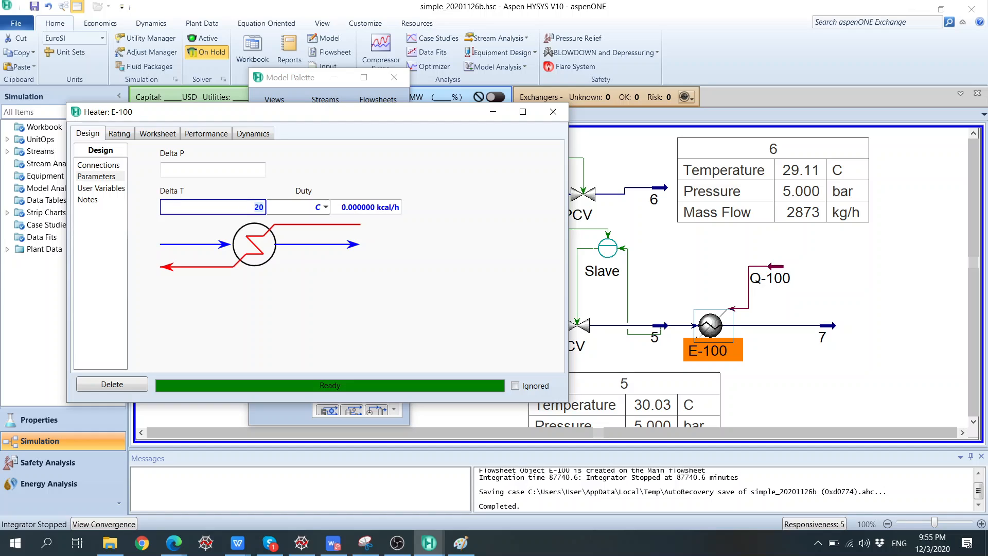
pyautogui.click(167, 135)
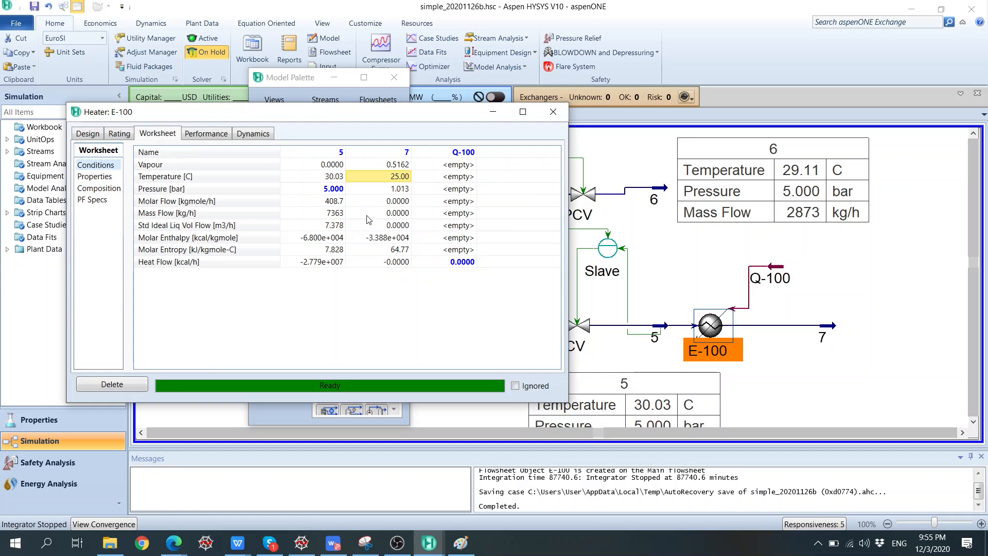
# Step: Try to activate the solver without resolving the dynamics assistant's items, and dismiss the equation summary
pyautogui.click(202, 39)
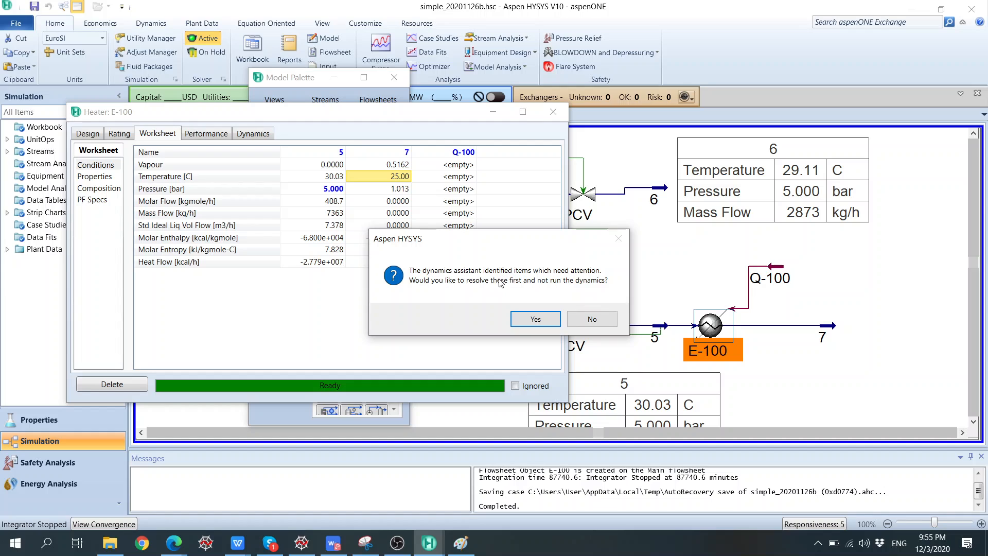
pyautogui.click(591, 317)
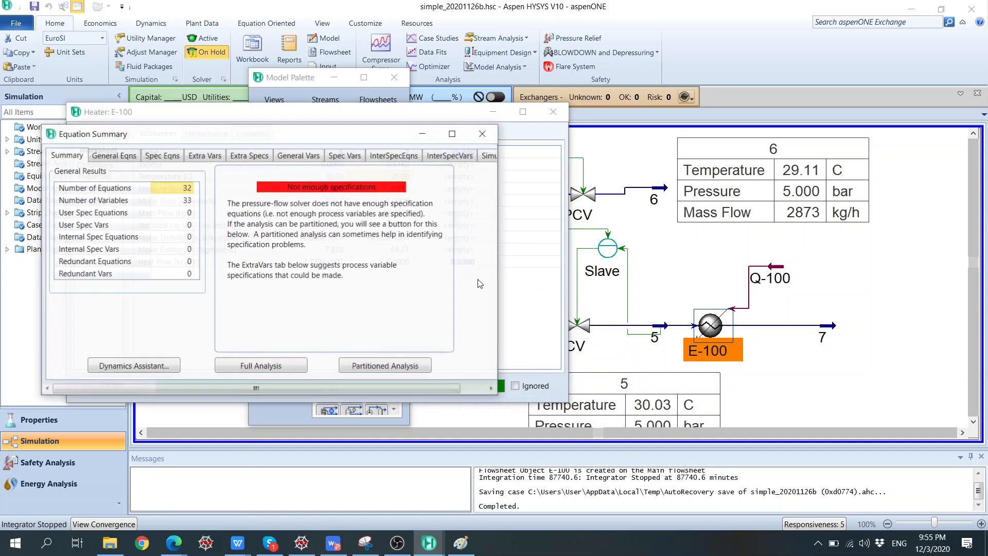
pyautogui.click(482, 134)
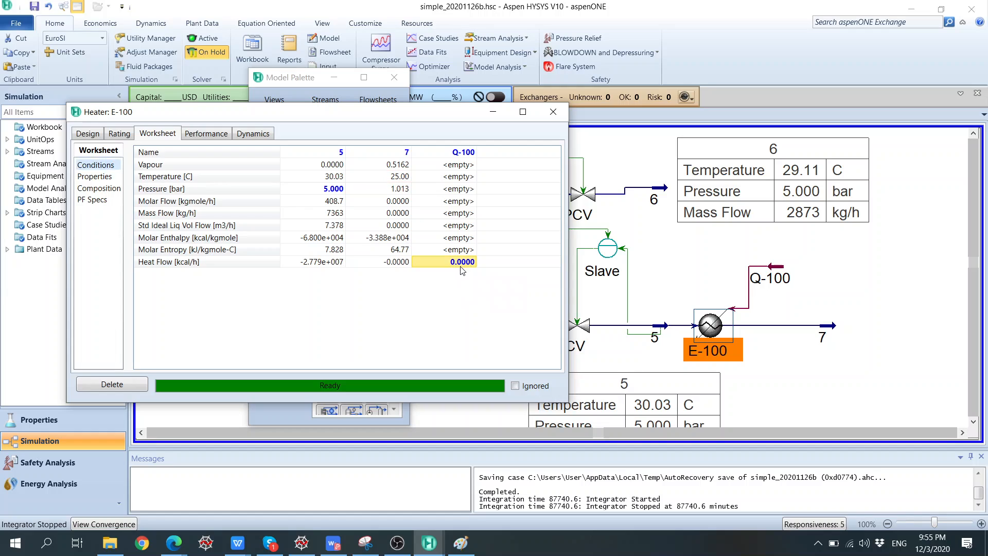
# Step: Recheck the heater's design parameters and set the heat flow of energy stream Q-100 to 1000 kJ/s
pyautogui.click(91, 134)
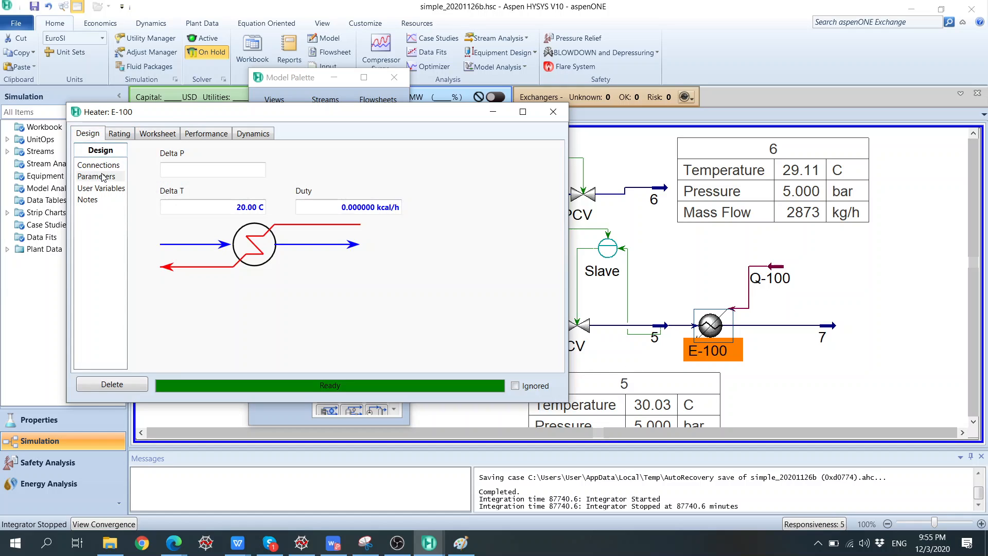
pyautogui.click(239, 205)
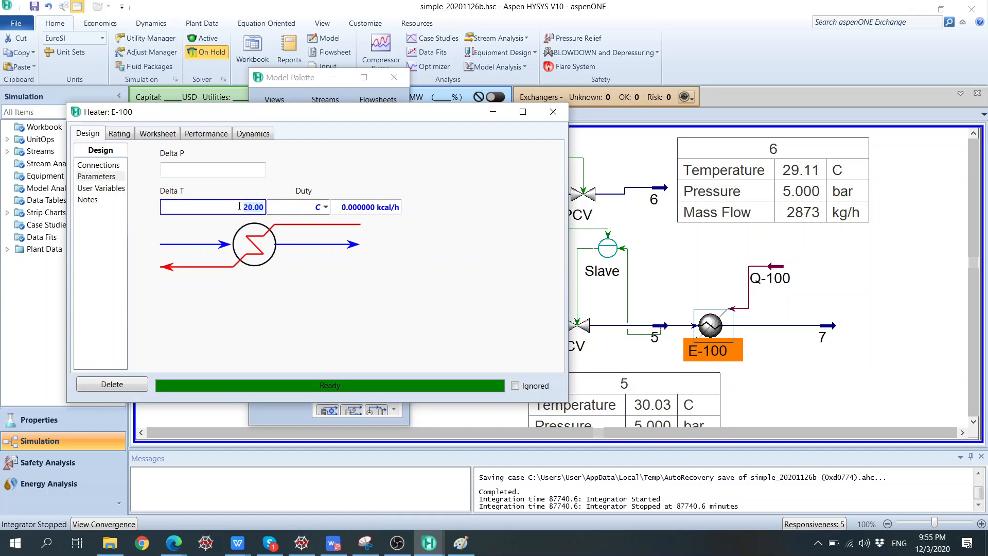
pyautogui.click(99, 165)
pyautogui.click(158, 134)
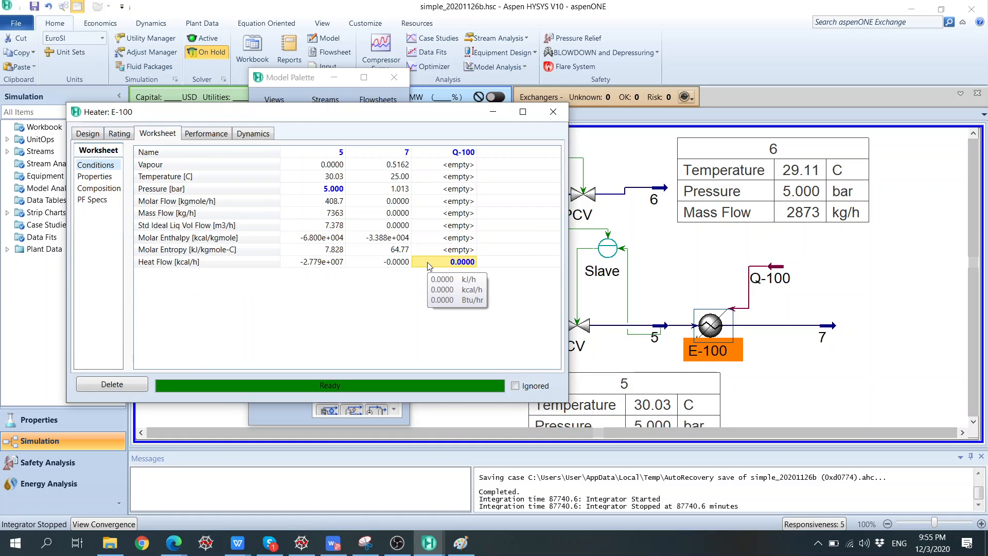
pyautogui.doubleClick(465, 266)
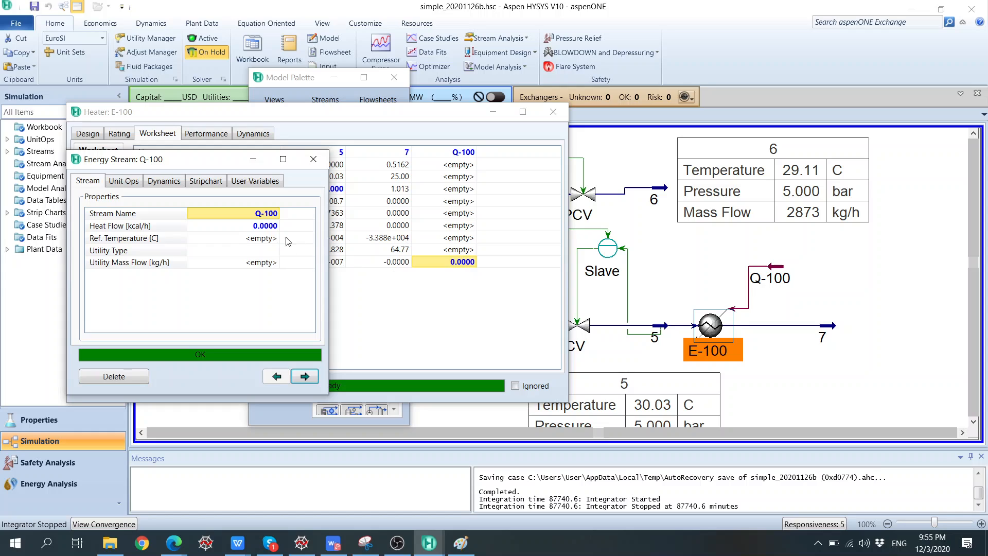
pyautogui.click(273, 230)
pyautogui.write('100')
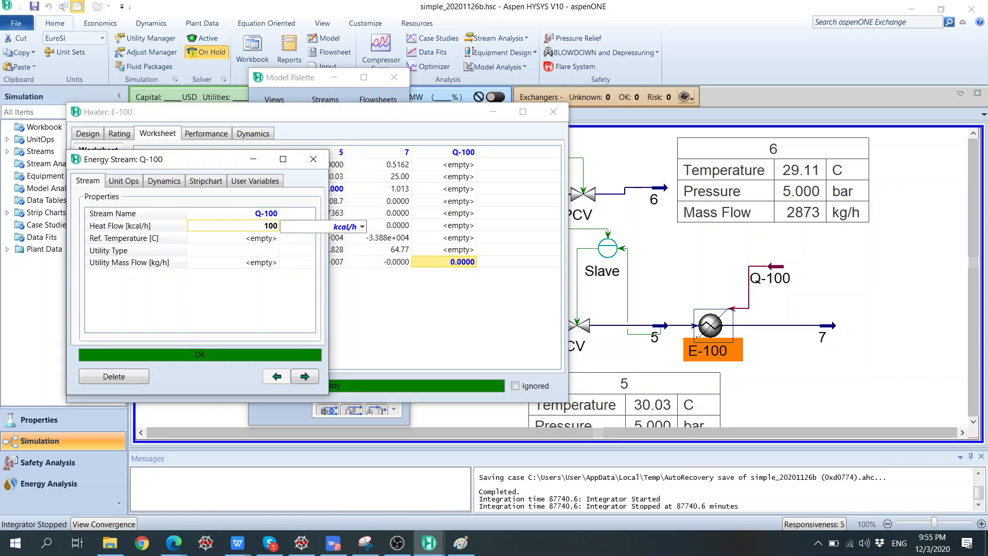
pyautogui.write('0')
pyautogui.press('space')
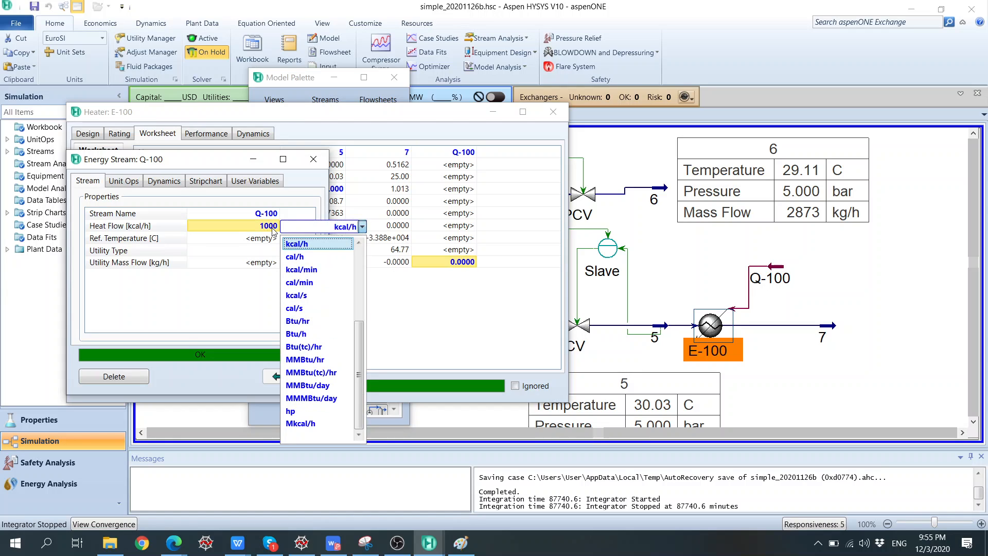
pyautogui.click(359, 259)
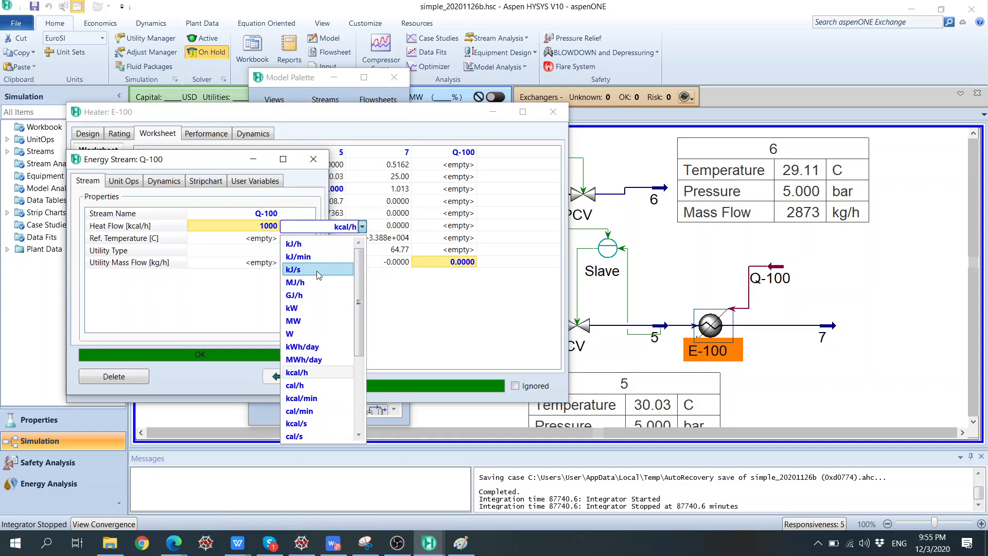
pyautogui.click(296, 269)
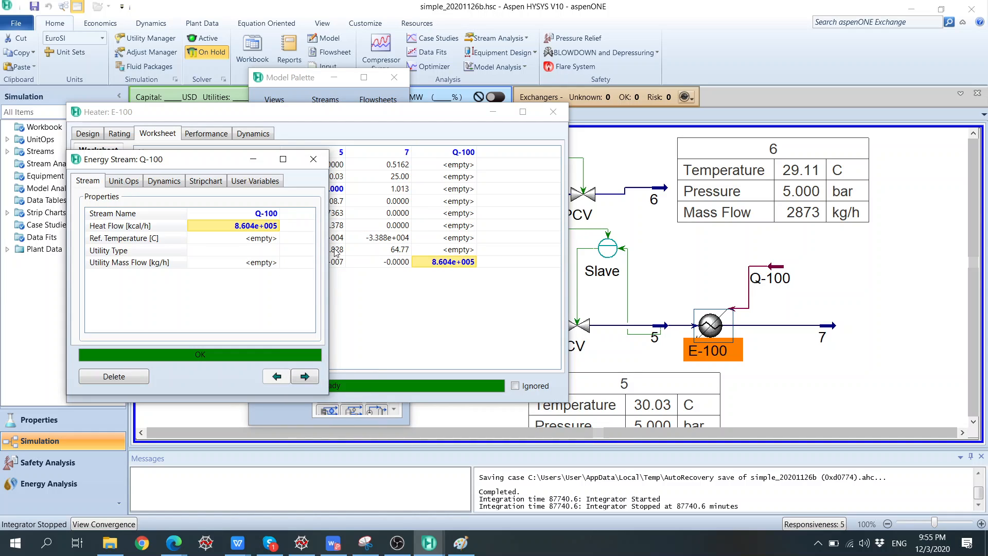
pyautogui.click(313, 159)
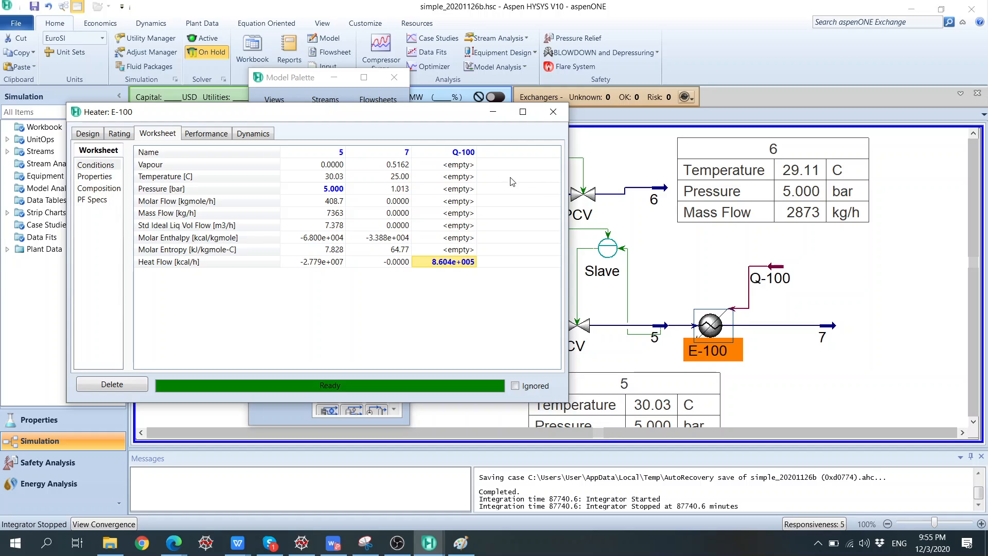
# Step: Set the volume of heater E-100 to 1 m3 in its dynamics model details
pyautogui.click(253, 135)
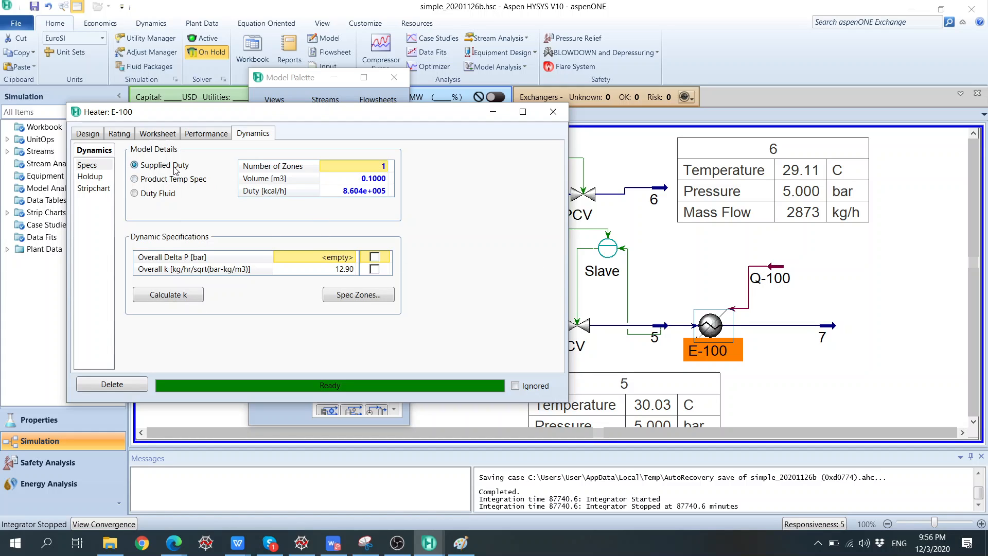
pyautogui.click(377, 179)
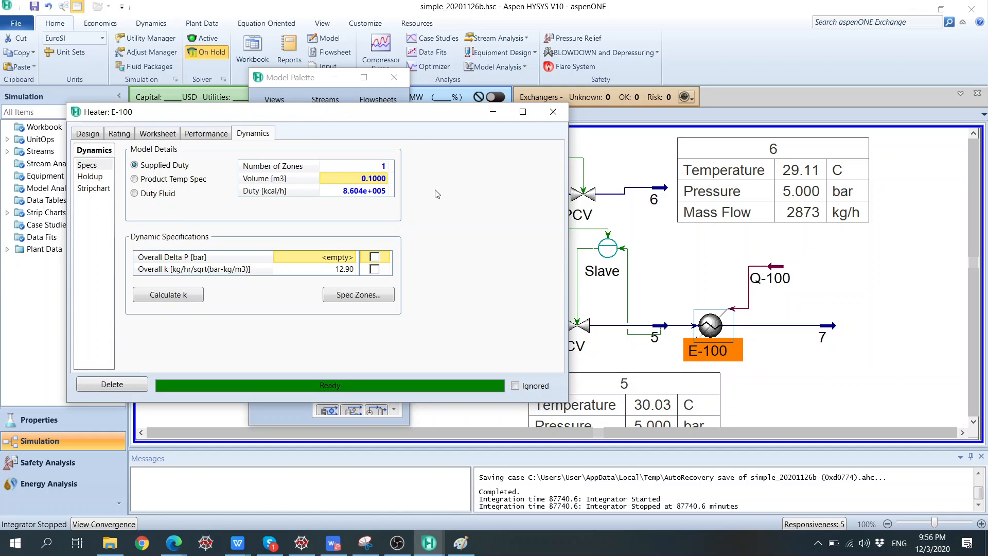
pyautogui.moveTo(370, 181)
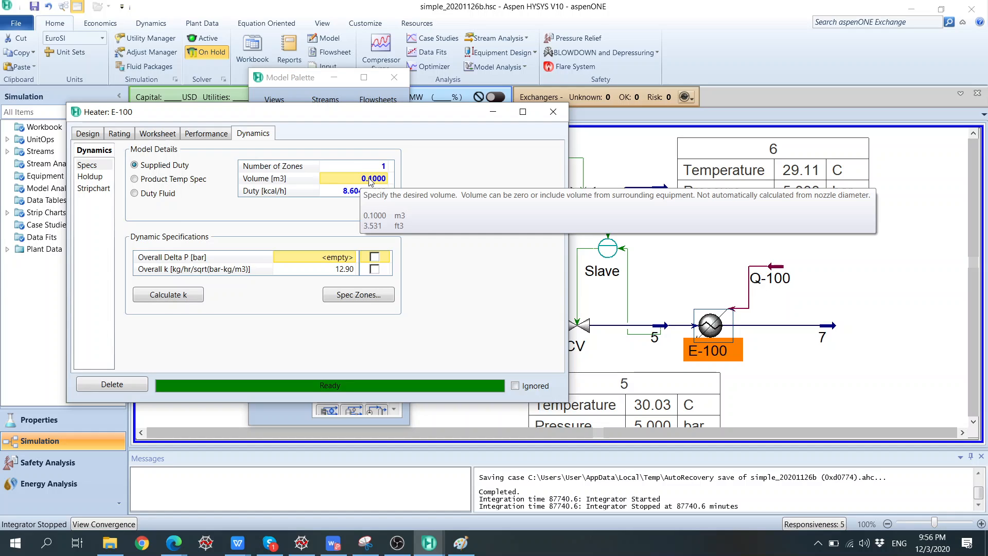
pyautogui.write('1')
pyautogui.press('Return')
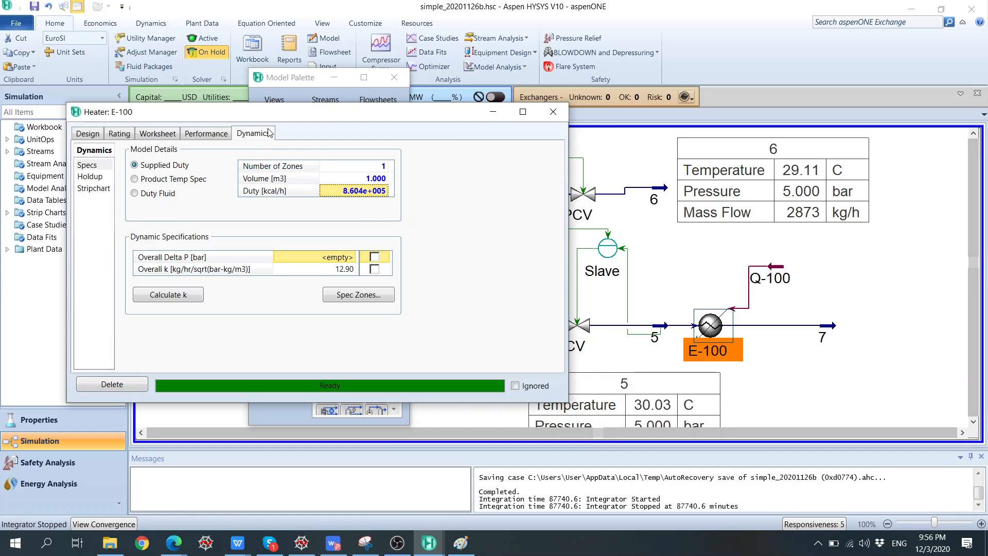
# Step: Calculate k for heater E-100 and activate Overall k as its dynamic specification
pyautogui.moveTo(274, 115); pyautogui.dragTo(252, 83)
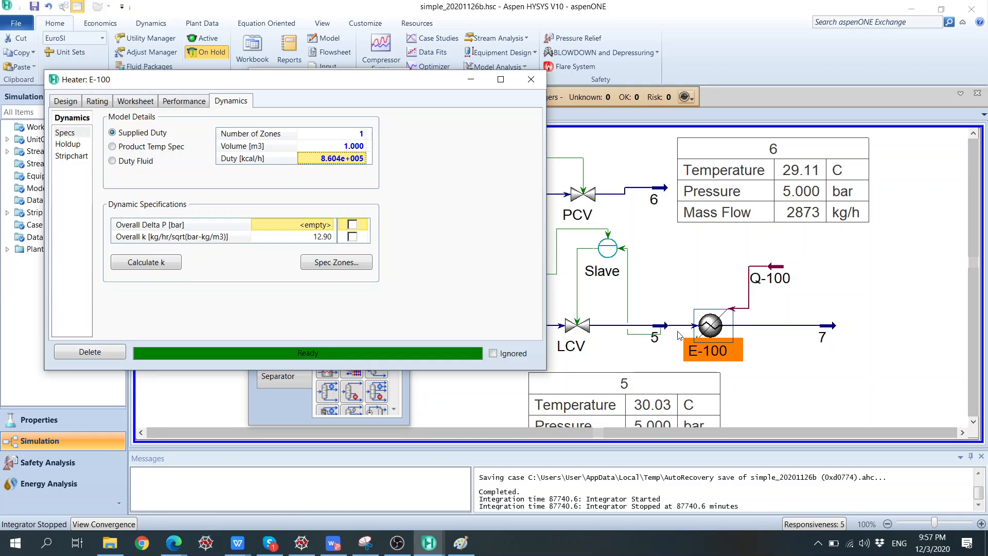
pyautogui.click(149, 262)
pyautogui.click(355, 238)
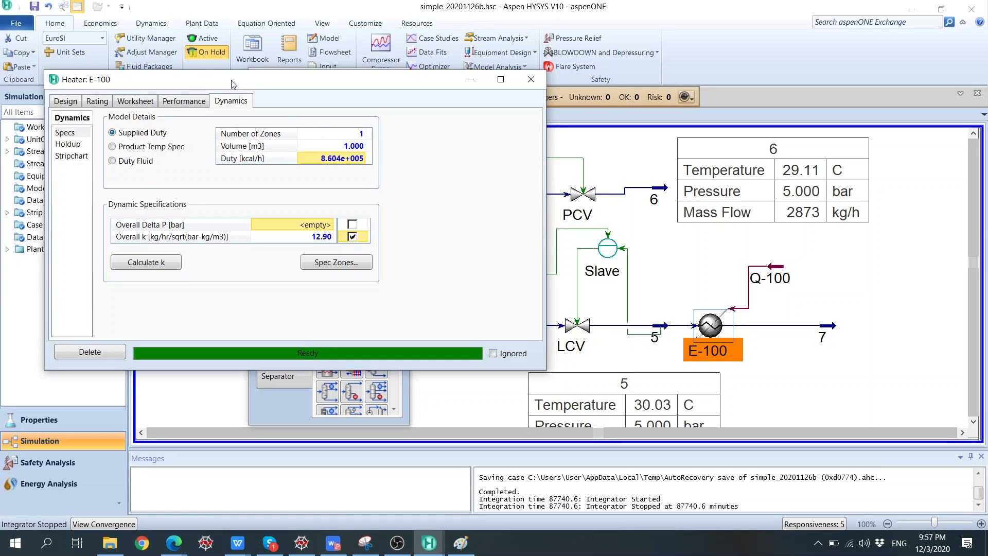
# Step: Close heater E-100's properties and move the Model Palette clear of the flowsheet's control valves
pyautogui.click(151, 23)
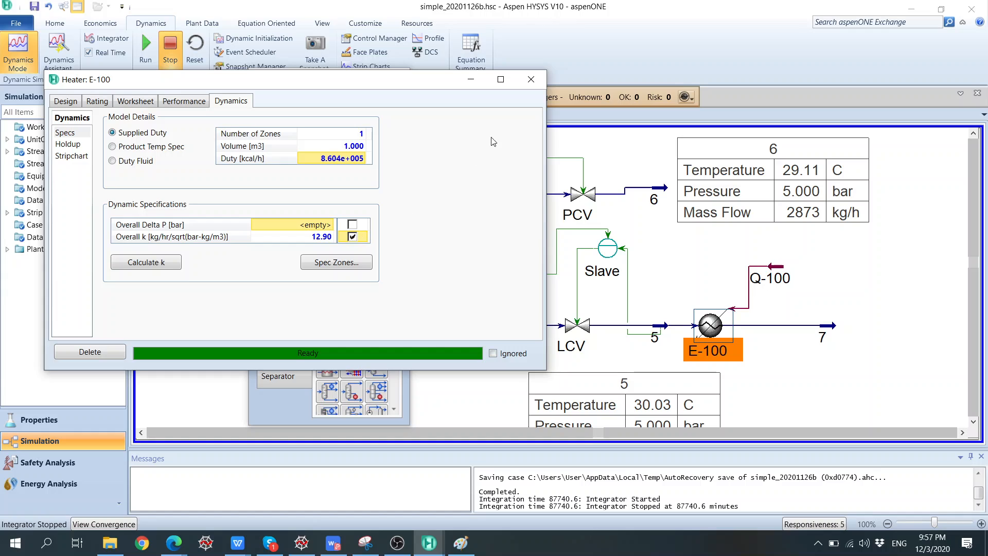
pyautogui.click(531, 79)
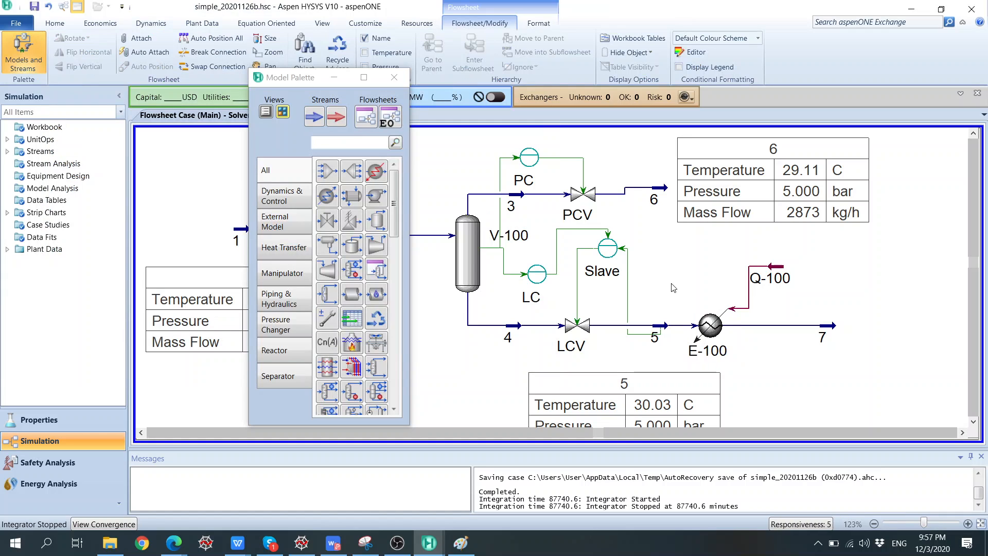
pyautogui.moveTo(832, 343)
pyautogui.moveTo(294, 82); pyautogui.dragTo(103, 97)
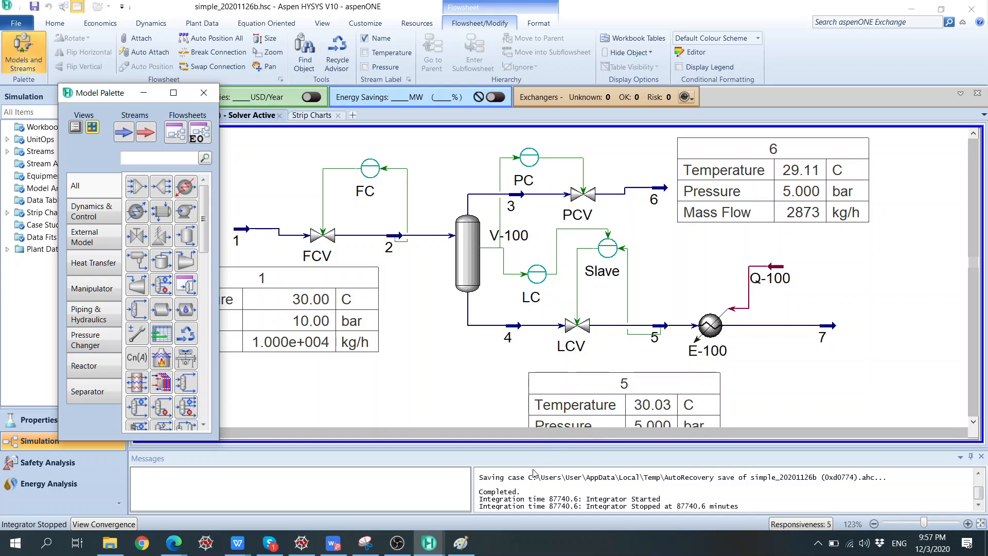
# Step: Switch to Paint and sketch a large rectangle with an inlet arrow entering its left side
pyautogui.click(461, 543)
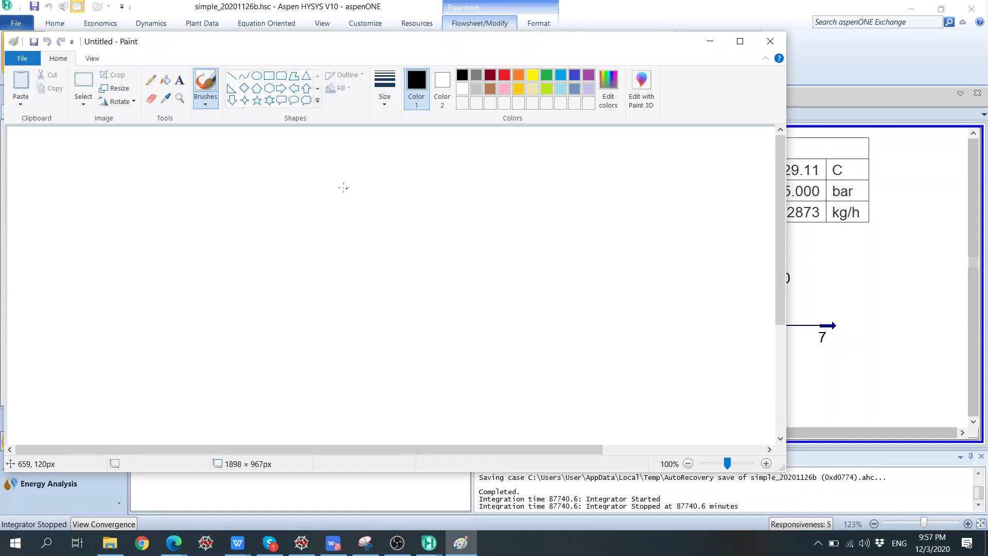
pyautogui.moveTo(343, 187); pyautogui.dragTo(360, 361)
pyautogui.moveTo(351, 205)
pyautogui.mouseDown()
pyautogui.moveTo(637, 242)
pyautogui.moveTo(646, 341)
pyautogui.mouseUp()
pyautogui.moveTo(324, 350); pyautogui.dragTo(686, 344)
pyautogui.moveTo(296, 274); pyautogui.dragTo(326, 274)
pyautogui.moveTo(314, 264)
pyautogui.mouseDown()
pyautogui.moveTo(357, 276)
pyautogui.moveTo(332, 268)
pyautogui.mouseUp()
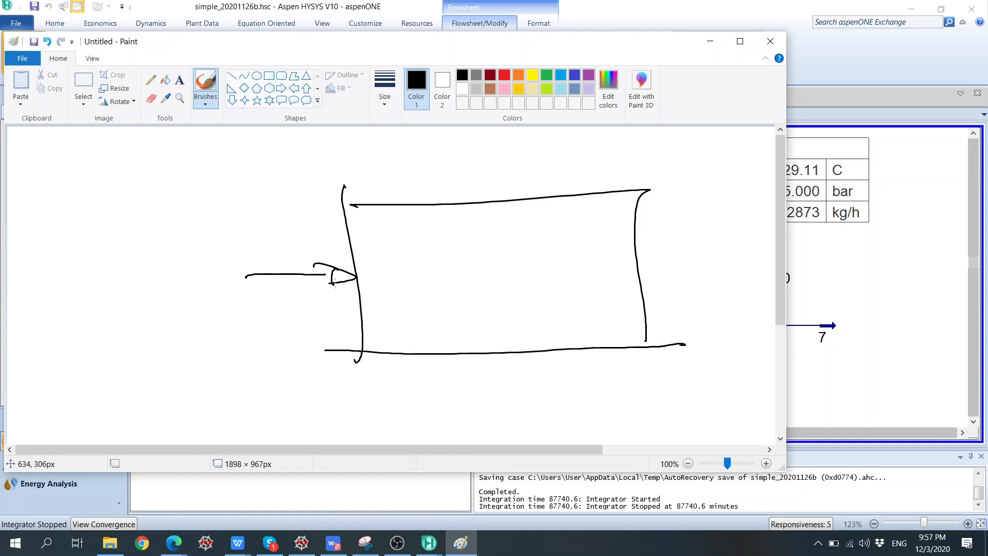
# Step: Sketch an outlet line with a valve and arrowhead on the rectangle's right side, and add a valve to the inlet line
pyautogui.moveTo(620, 270)
pyautogui.mouseDown()
pyautogui.moveTo(708, 268)
pyautogui.moveTo(703, 278)
pyautogui.moveTo(675, 278)
pyautogui.moveTo(653, 263)
pyautogui.mouseUp()
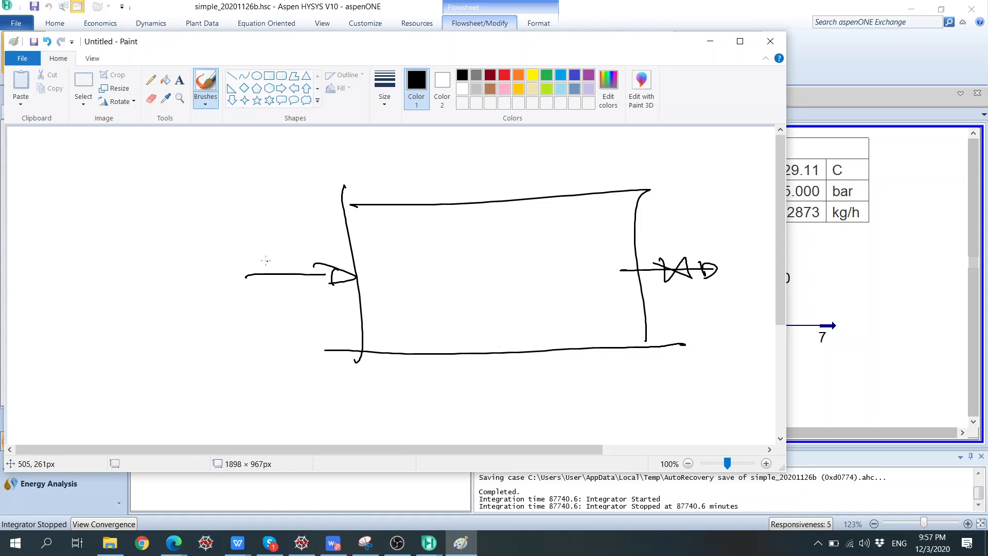
pyautogui.moveTo(263, 256); pyautogui.dragTo(304, 288)
pyautogui.moveTo(252, 262); pyautogui.dragTo(304, 288)
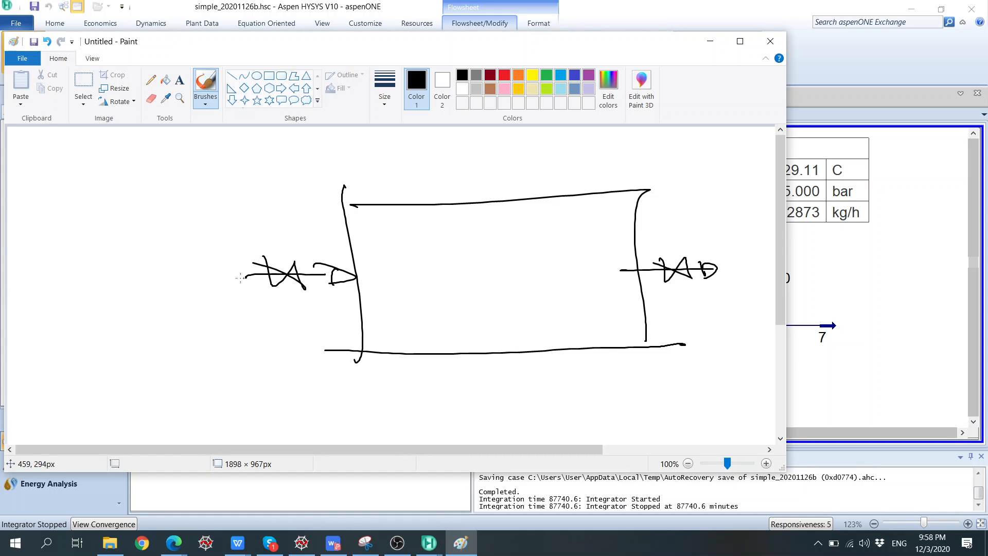
# Step: Extend the inlet and outlet lines beyond their valves and label each boundary stream P*
pyautogui.moveTo(240, 278)
pyautogui.mouseDown()
pyautogui.moveTo(263, 277)
pyautogui.moveTo(201, 278)
pyautogui.mouseUp()
pyautogui.moveTo(194, 227)
pyautogui.mouseDown()
pyautogui.moveTo(205, 256)
pyautogui.moveTo(201, 240)
pyautogui.mouseUp()
pyautogui.moveTo(215, 227)
pyautogui.mouseDown()
pyautogui.moveTo(232, 225)
pyautogui.moveTo(223, 232)
pyautogui.mouseUp()
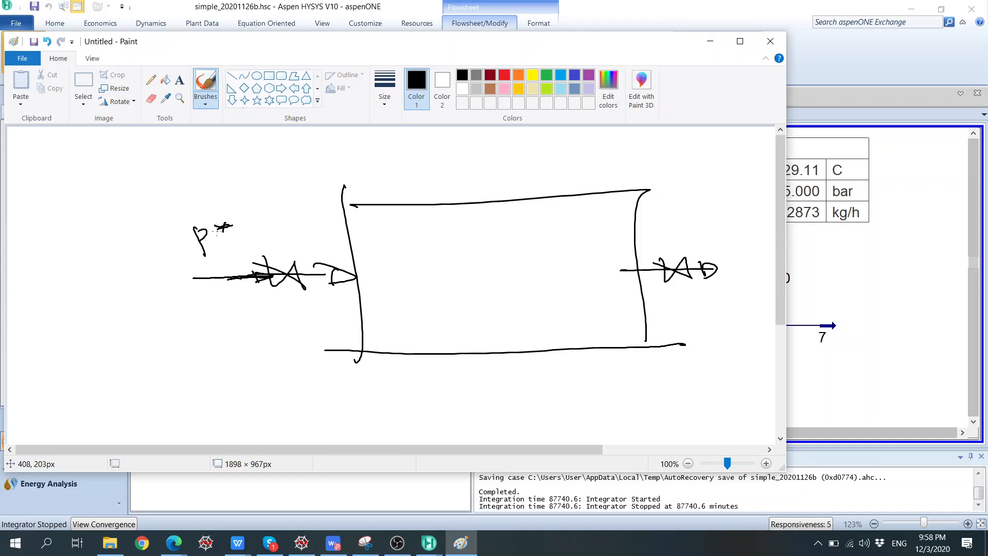
pyautogui.moveTo(714, 269); pyautogui.dragTo(741, 274)
pyautogui.moveTo(722, 233); pyautogui.dragTo(726, 252)
pyautogui.moveTo(721, 233); pyautogui.dragTo(750, 236)
pyautogui.moveTo(751, 228); pyautogui.dragTo(740, 235)
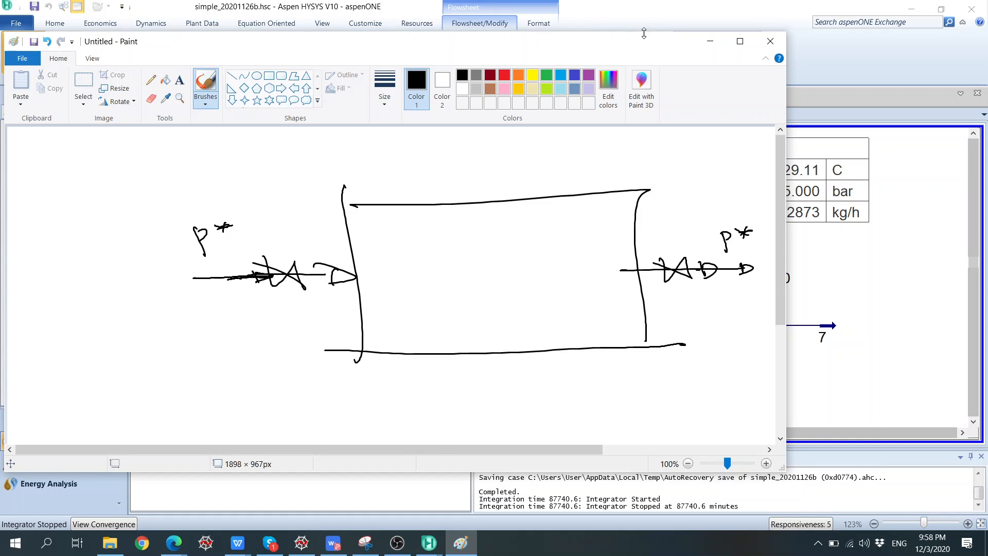
# Step: Circle both valves in the sketch, write F = f(ΔP) above the outlet valve, and draw an arrow from each valve to it
pyautogui.moveTo(644, 40)
pyautogui.mouseDown()
pyautogui.moveTo(498, 82)
pyautogui.moveTo(473, 69)
pyautogui.moveTo(504, 40)
pyautogui.mouseUp()
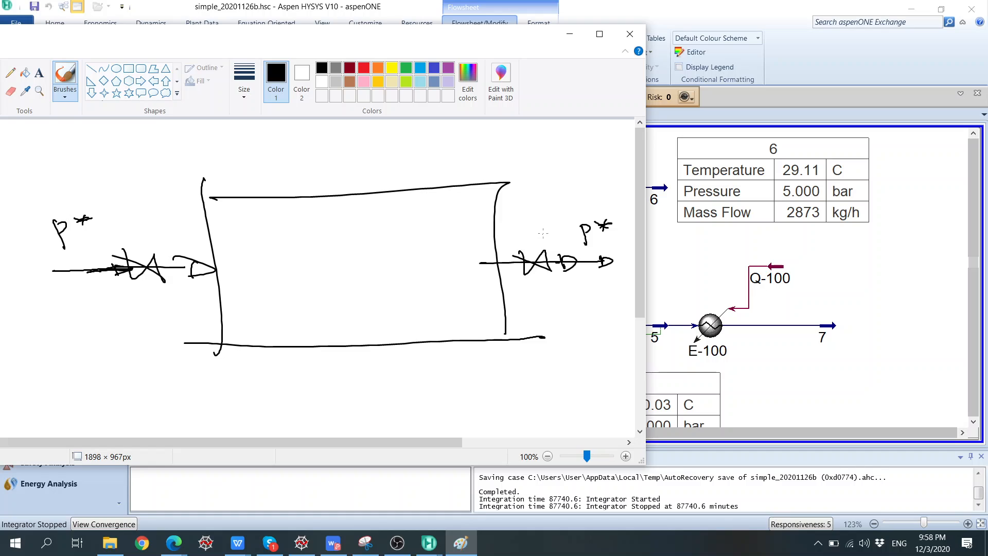
pyautogui.moveTo(543, 233)
pyautogui.mouseDown()
pyautogui.moveTo(566, 273)
pyautogui.moveTo(527, 230)
pyautogui.moveTo(539, 205)
pyautogui.mouseUp()
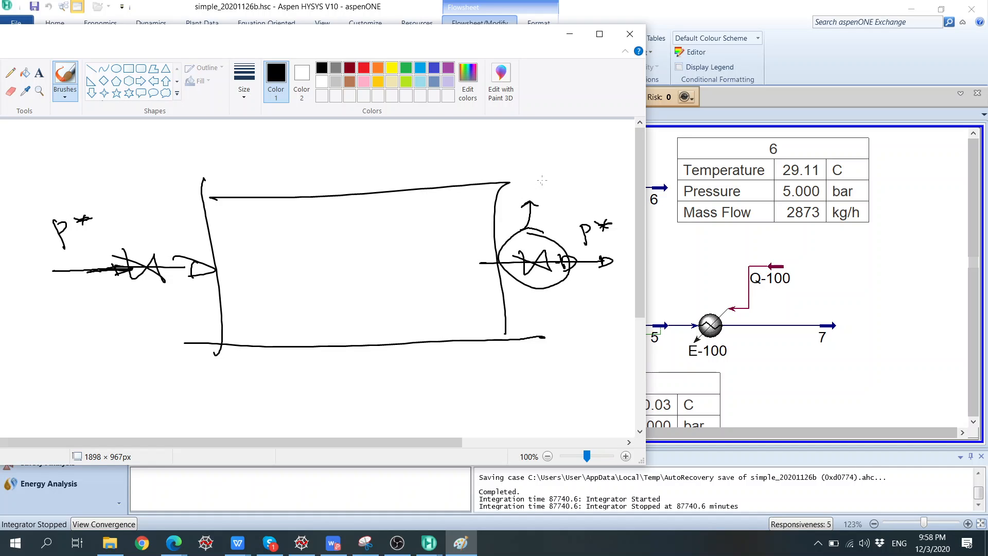
pyautogui.moveTo(519, 161); pyautogui.dragTo(528, 183)
pyautogui.moveTo(511, 164)
pyautogui.mouseDown()
pyautogui.moveTo(527, 160)
pyautogui.moveTo(550, 183)
pyautogui.moveTo(593, 170)
pyautogui.moveTo(603, 147)
pyautogui.mouseUp()
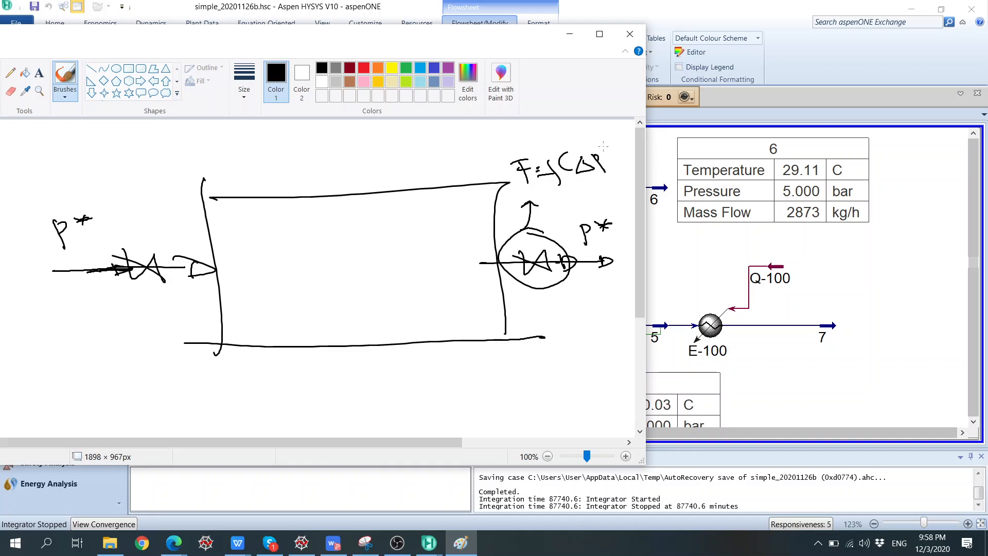
pyautogui.moveTo(163, 244)
pyautogui.mouseDown()
pyautogui.moveTo(123, 248)
pyautogui.moveTo(162, 245)
pyautogui.moveTo(395, 158)
pyautogui.moveTo(506, 151)
pyautogui.moveTo(495, 155)
pyautogui.mouseUp()
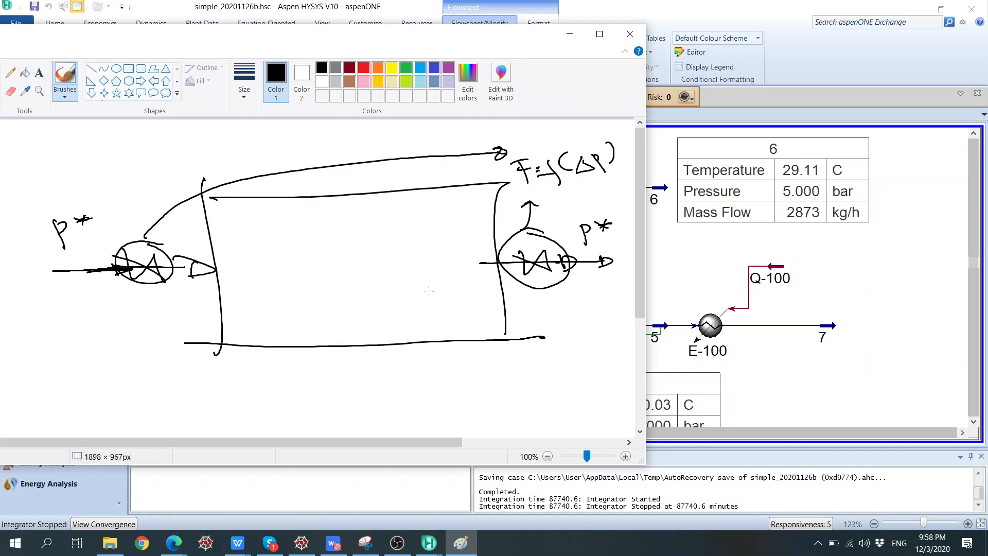
# Step: Sketch a heater symbol with a line through it below the rectangle and annotate it with k and f(ΔP)
pyautogui.moveTo(454, 363); pyautogui.dragTo(453, 366)
pyautogui.moveTo(411, 401); pyautogui.dragTo(508, 359)
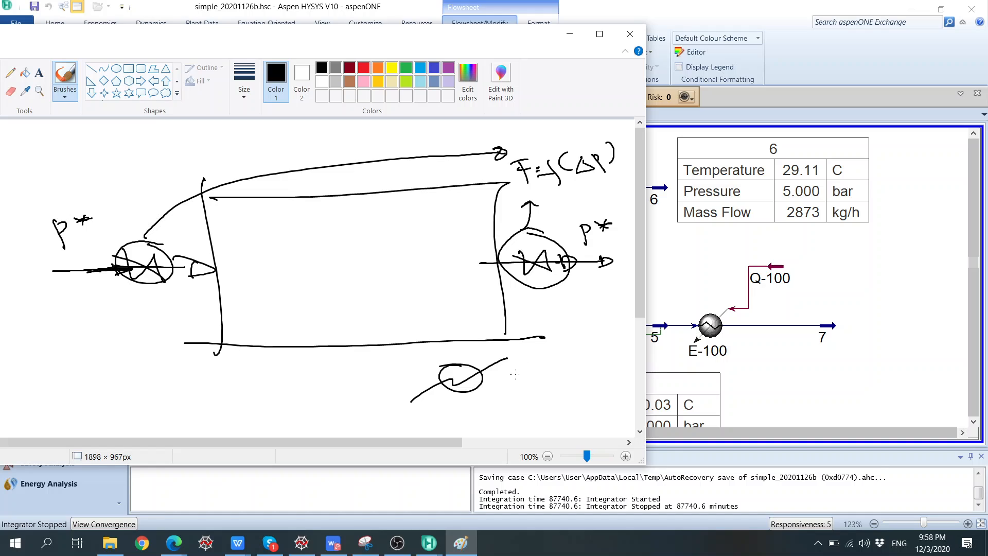
pyautogui.moveTo(523, 367)
pyautogui.mouseDown()
pyautogui.moveTo(532, 390)
pyautogui.moveTo(578, 378)
pyautogui.mouseUp()
pyautogui.moveTo(574, 330)
pyautogui.mouseDown()
pyautogui.moveTo(566, 352)
pyautogui.moveTo(599, 335)
pyautogui.moveTo(633, 344)
pyautogui.moveTo(568, 369)
pyautogui.mouseUp()
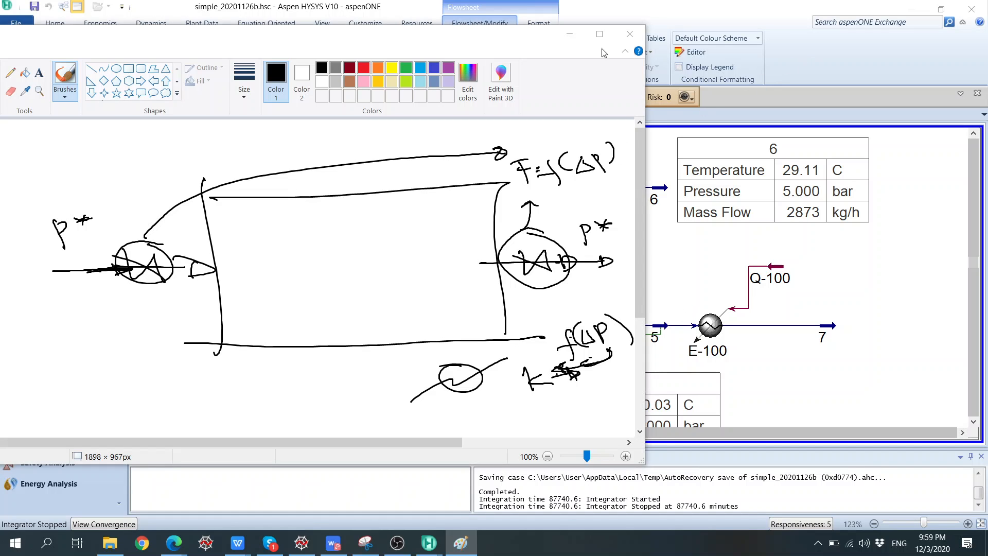
# Step: Underline the outlet stream's P* label and move the Paint window clear of the flowsheet's separator and heater
pyautogui.click(570, 34)
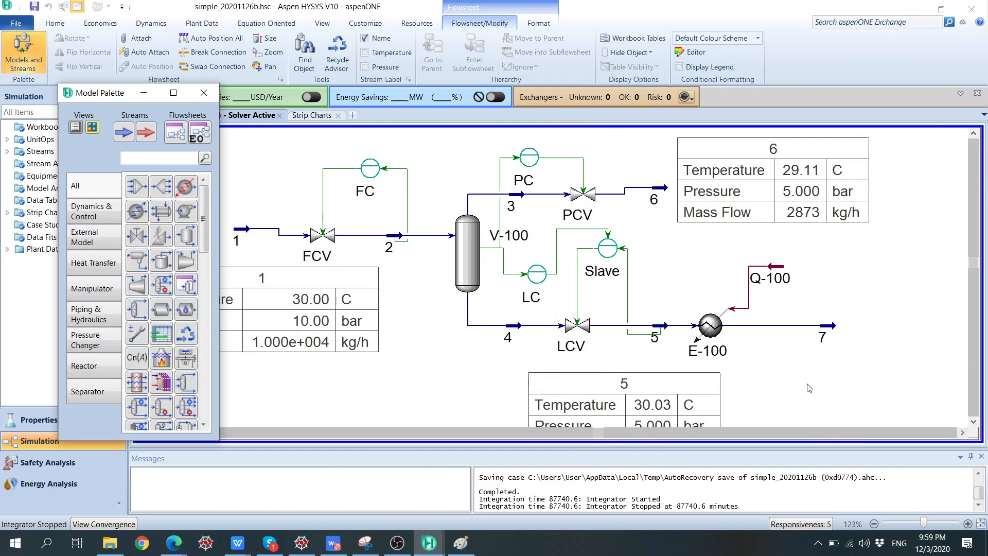
pyautogui.click(461, 543)
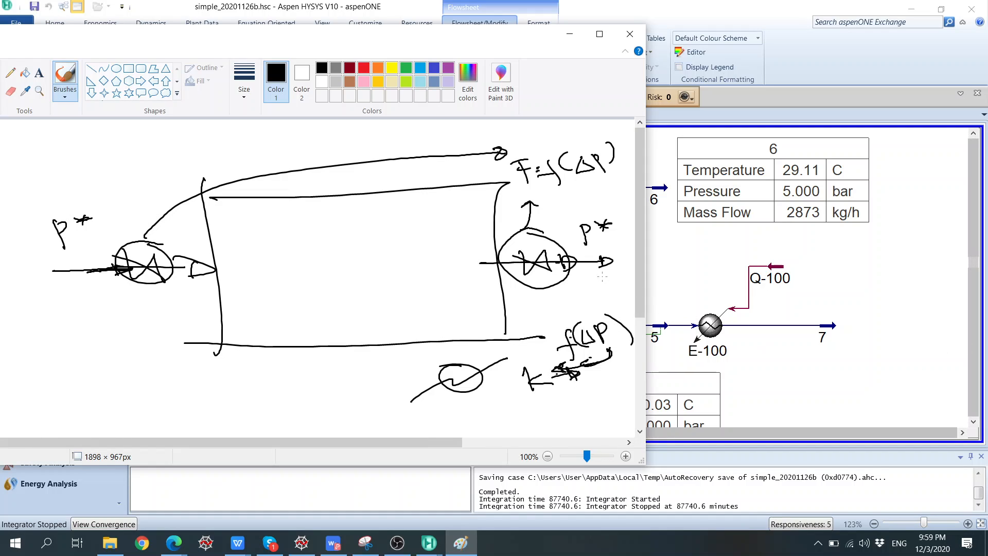
pyautogui.moveTo(585, 245); pyautogui.dragTo(614, 243)
pyautogui.moveTo(519, 42)
pyautogui.mouseDown()
pyautogui.moveTo(246, 155)
pyautogui.moveTo(225, 153)
pyautogui.mouseUp()
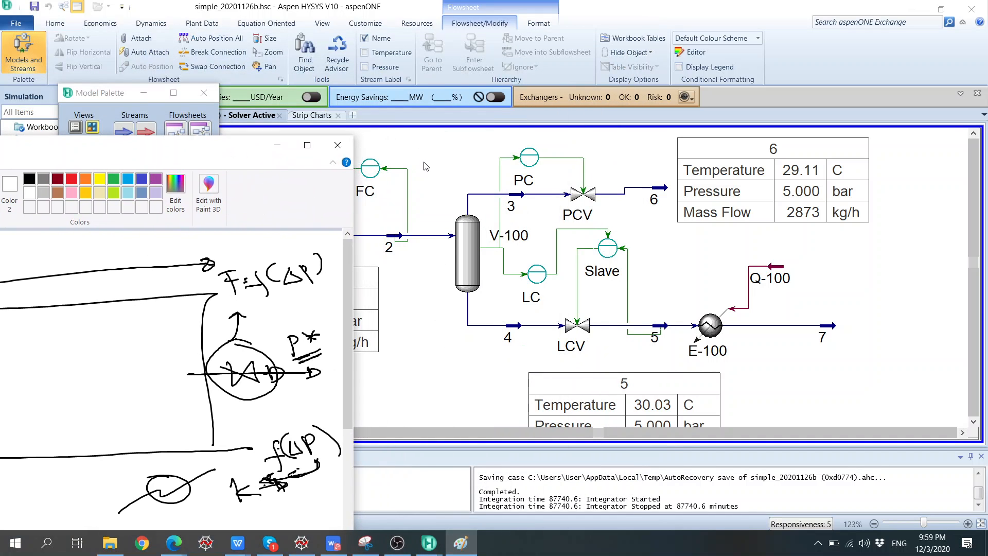
# Step: Switch to Aspen HYSYS and box-select separator V-100 with its controllers and outlet valves, leaving out heater E-100
pyautogui.moveTo(420, 156)
pyautogui.mouseDown()
pyautogui.moveTo(473, 250)
pyautogui.moveTo(638, 385)
pyautogui.moveTo(773, 387)
pyautogui.mouseUp()
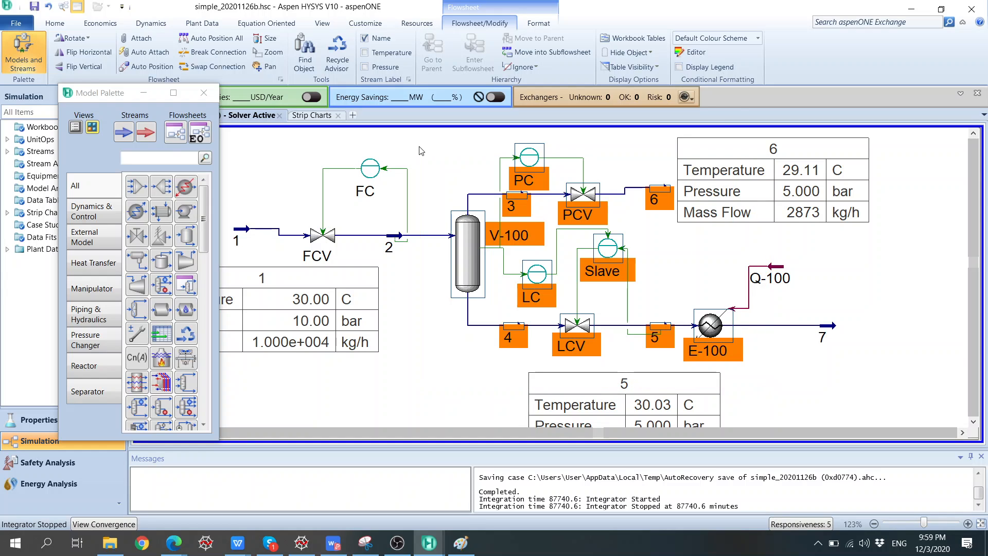
pyautogui.moveTo(421, 151); pyautogui.dragTo(636, 369)
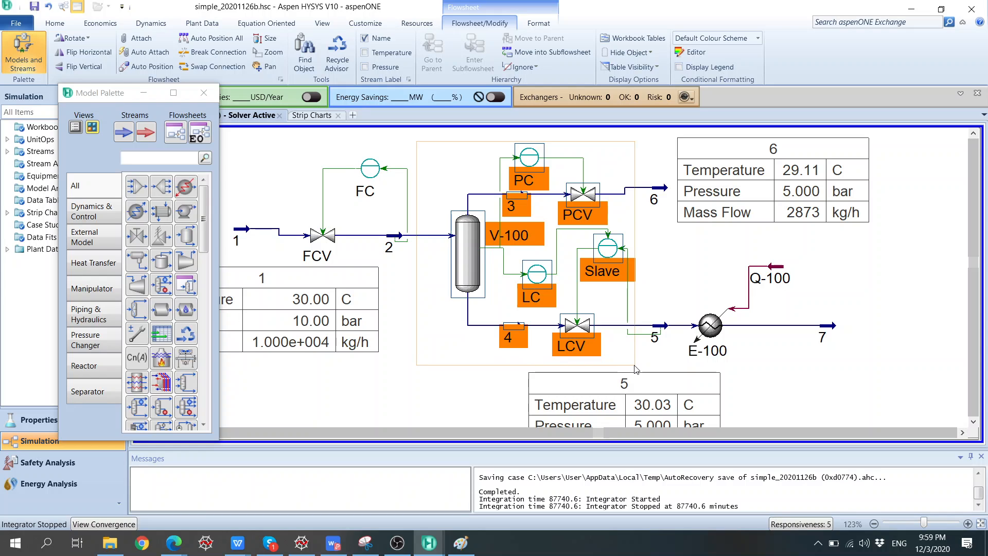
pyautogui.moveTo(636, 368); pyautogui.dragTo(636, 369)
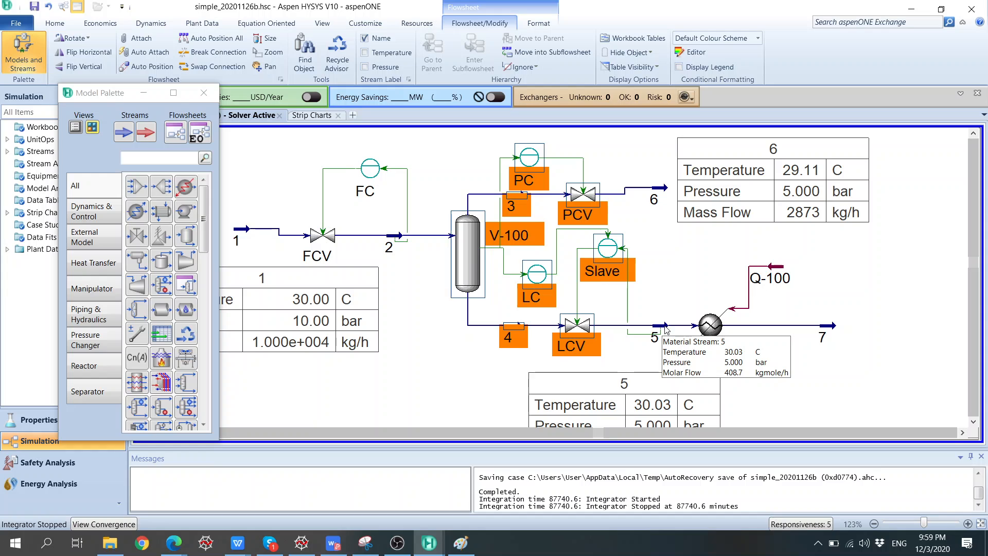
# Step: Deactivate the dynamic pressure specification of stream 5
pyautogui.doubleClick(662, 326)
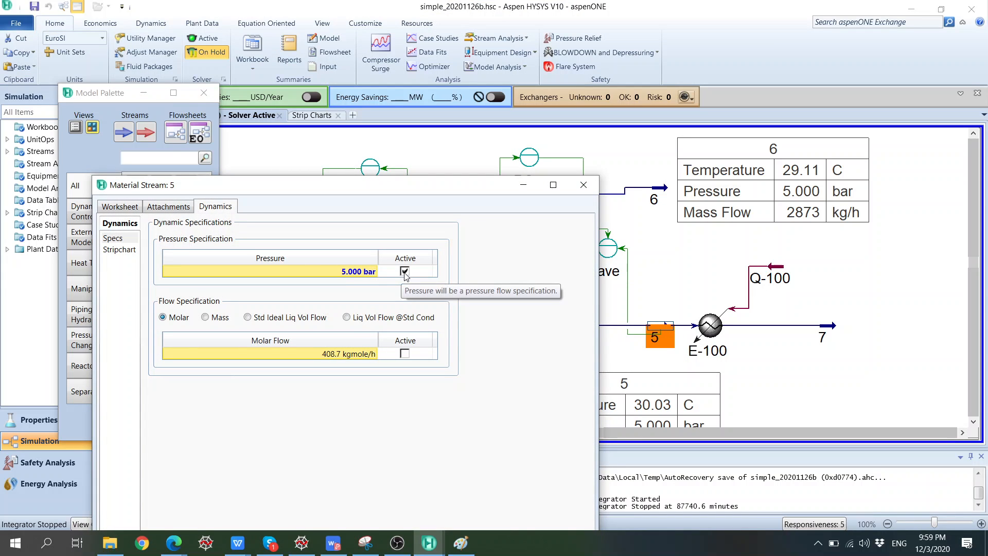
pyautogui.moveTo(441, 184); pyautogui.dragTo(448, 123)
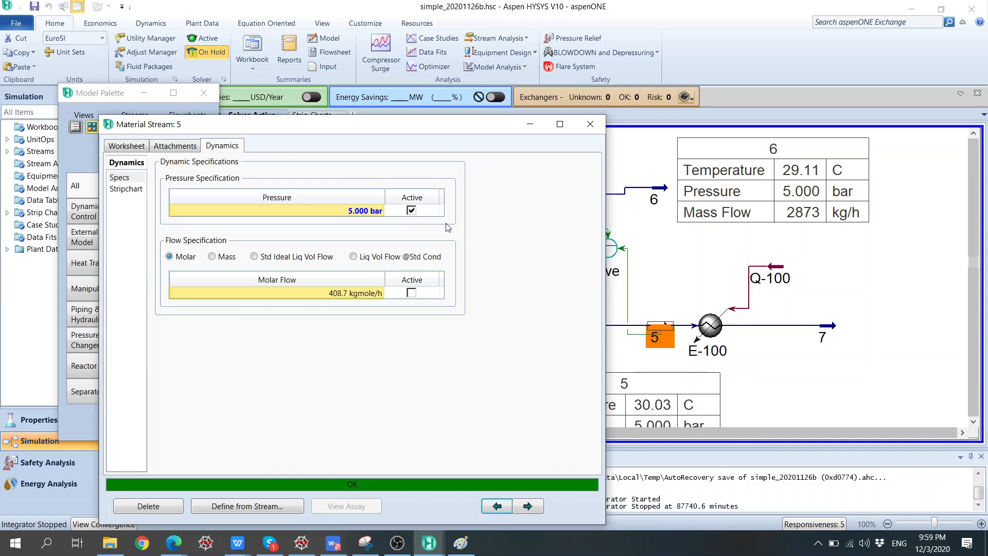
pyautogui.click(412, 211)
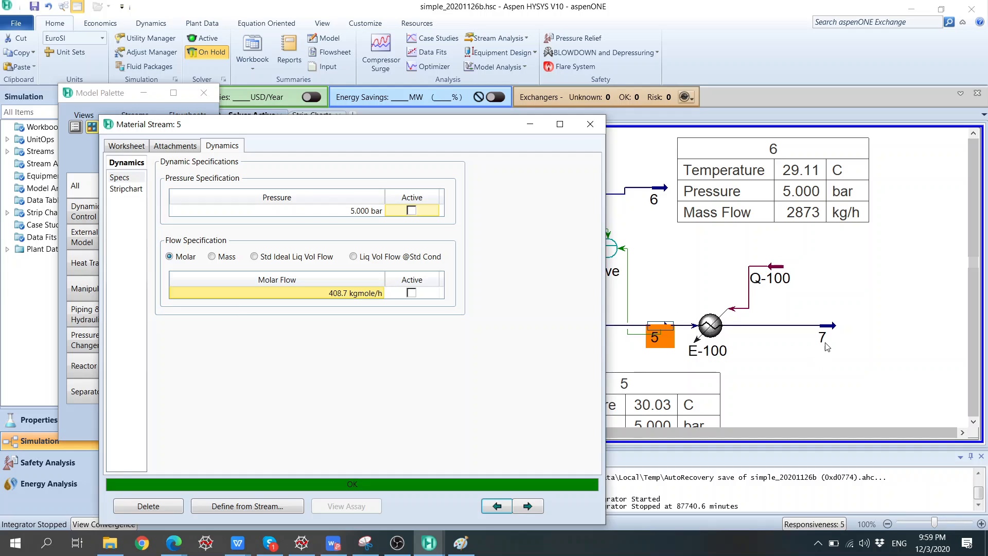
# Step: Activate stream 7's dynamic pressure specification at 4.5 bar and close both stream property windows
pyautogui.doubleClick(830, 328)
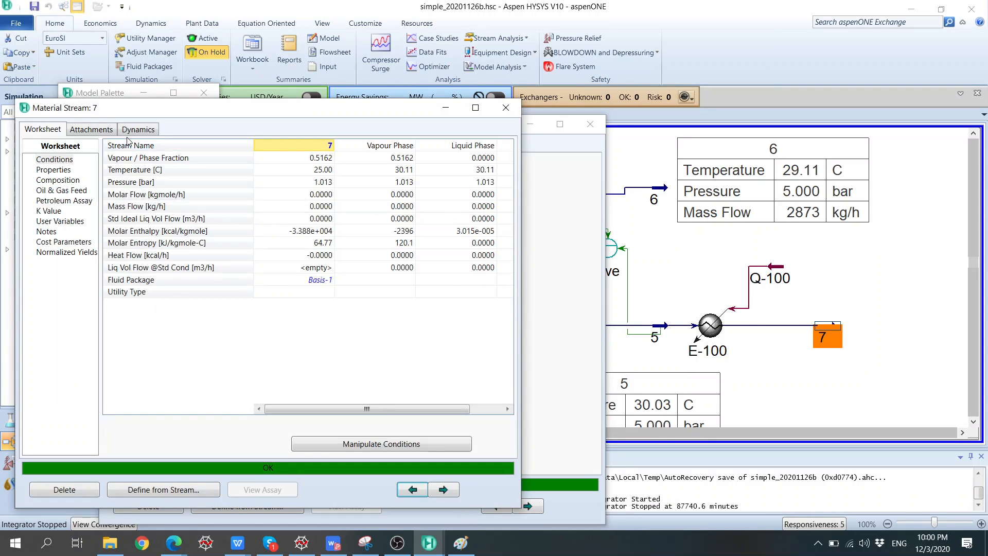
pyautogui.click(135, 132)
pyautogui.click(327, 194)
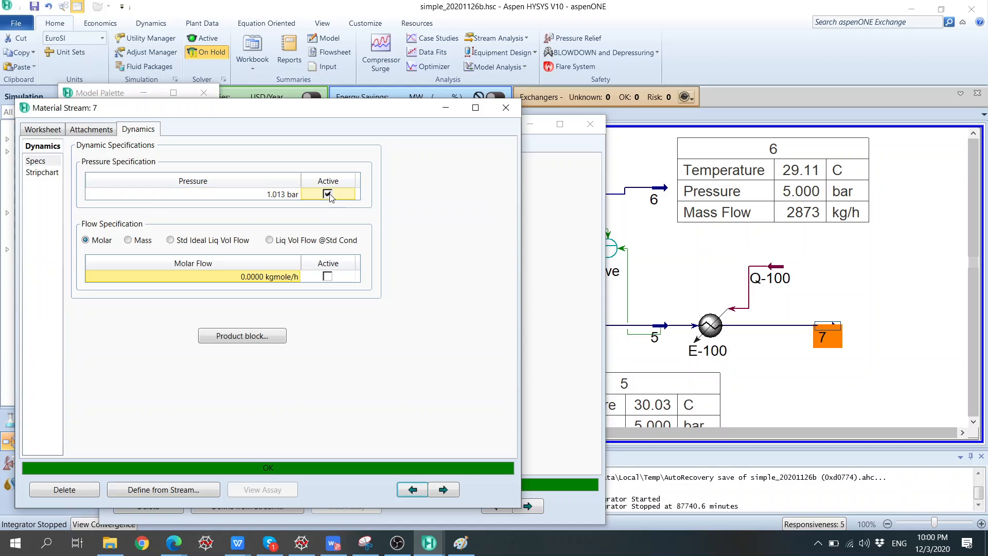
pyautogui.click(278, 197)
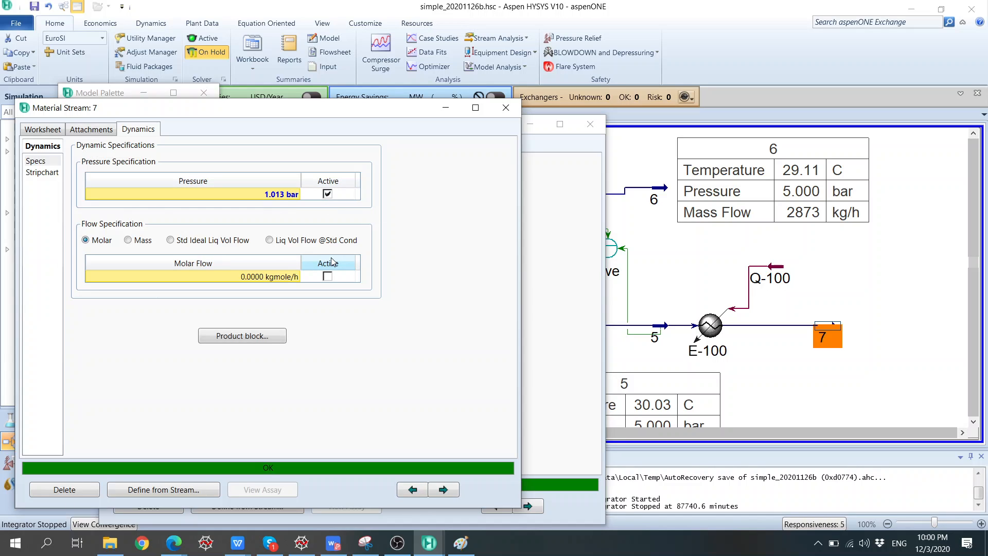
pyautogui.write('4.5')
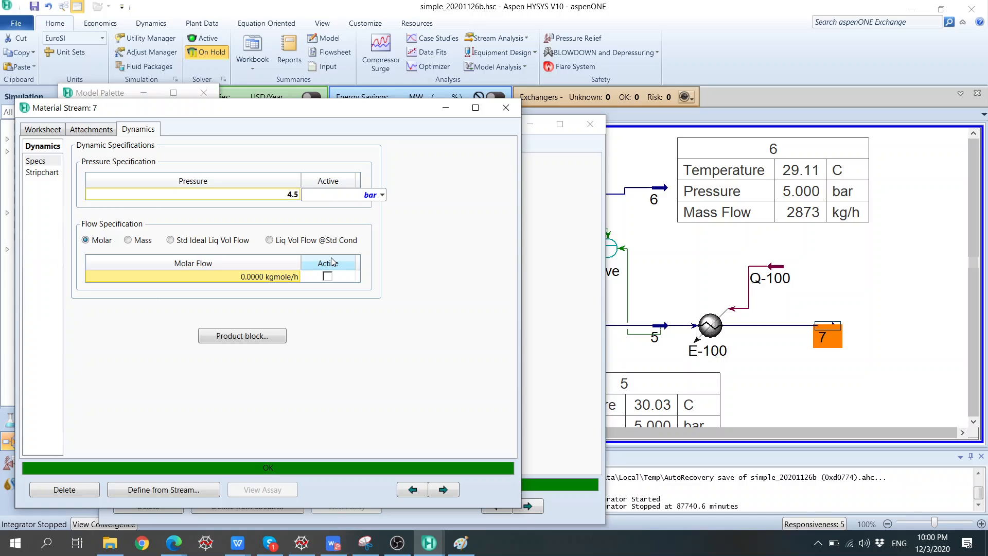
pyautogui.press('Return')
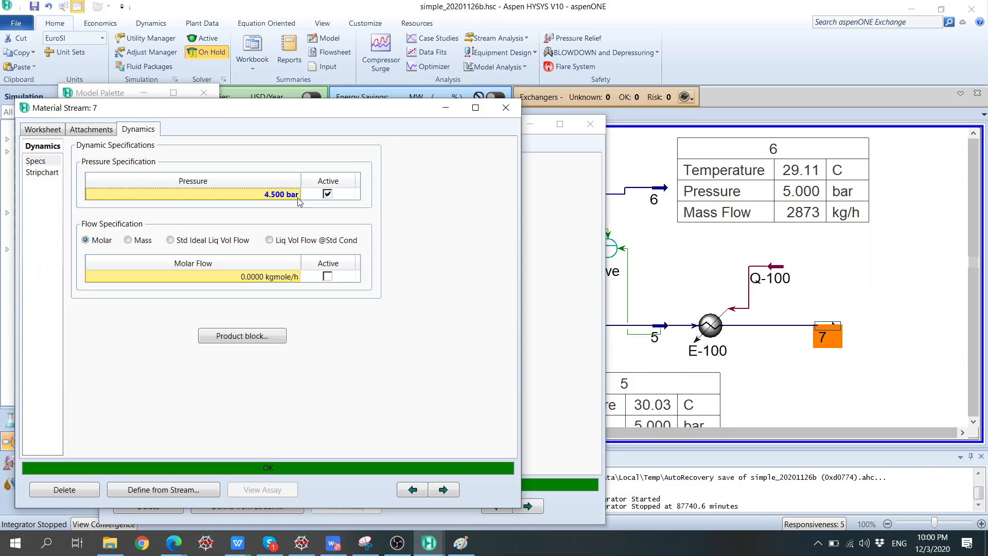
pyautogui.click(506, 107)
pyautogui.click(590, 124)
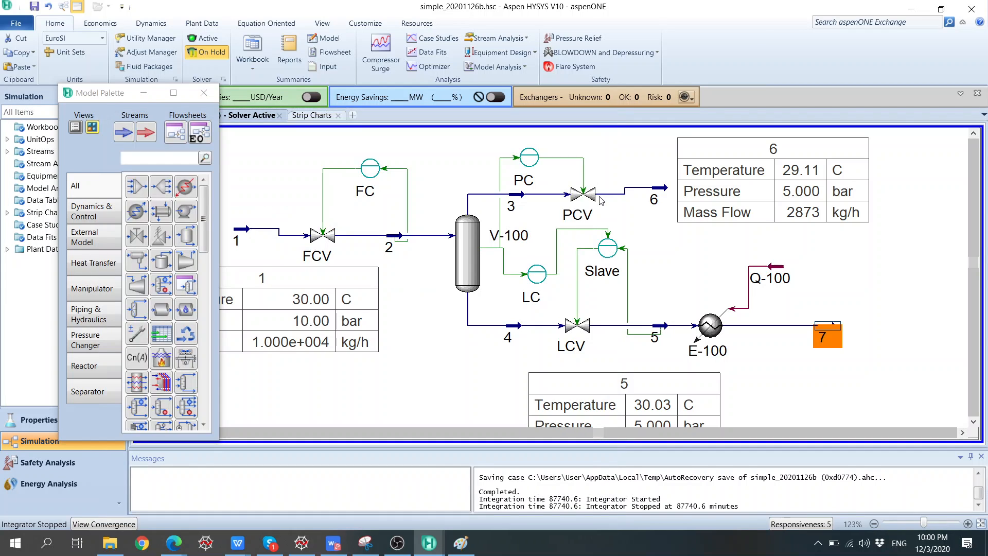
# Step: Show stream 7's property table and place it below the heater outlet, shifting stream 5's table aside to make room
pyautogui.moveTo(601, 200)
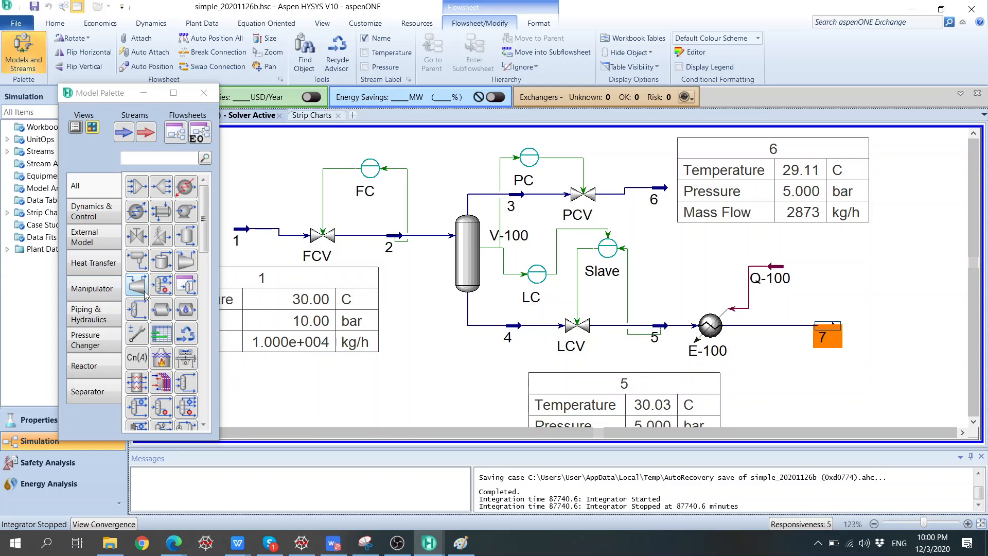
pyautogui.scroll(-5, 188, 350)
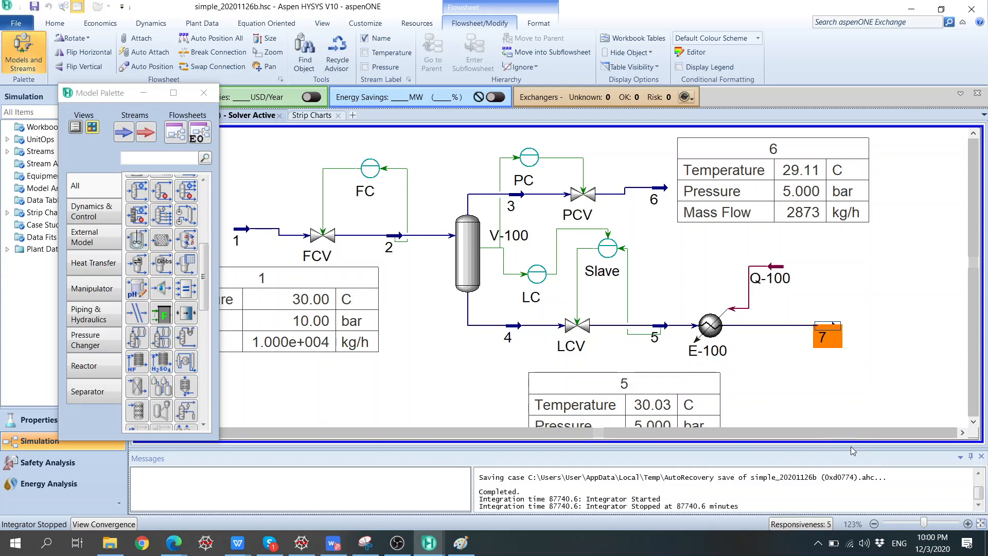
pyautogui.moveTo(681, 395); pyautogui.dragTo(625, 398)
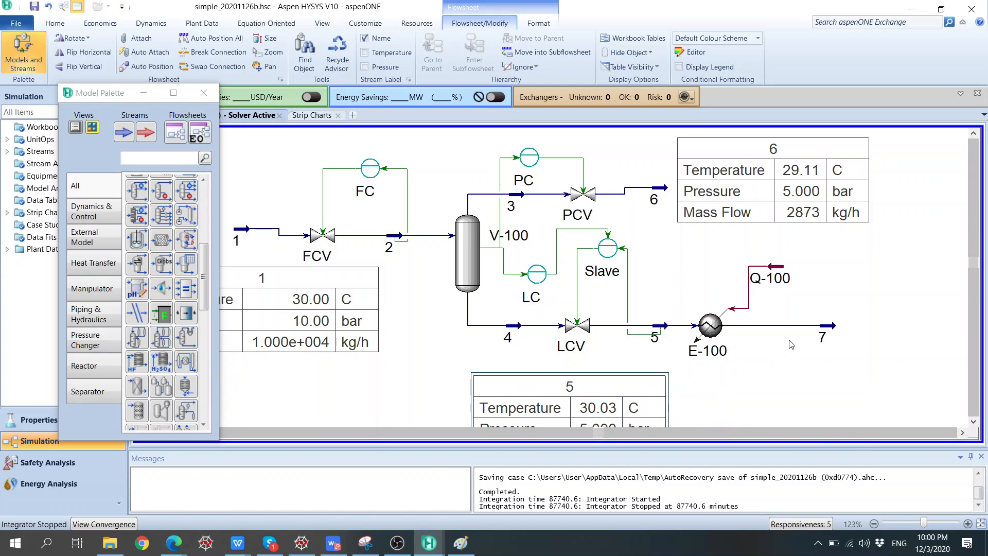
pyautogui.rightClick(833, 330)
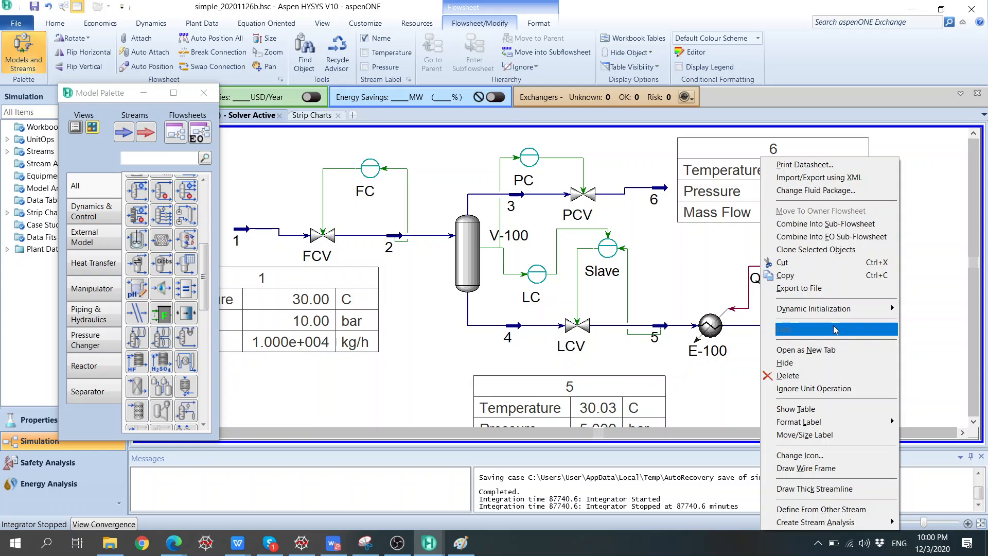
pyautogui.click(835, 410)
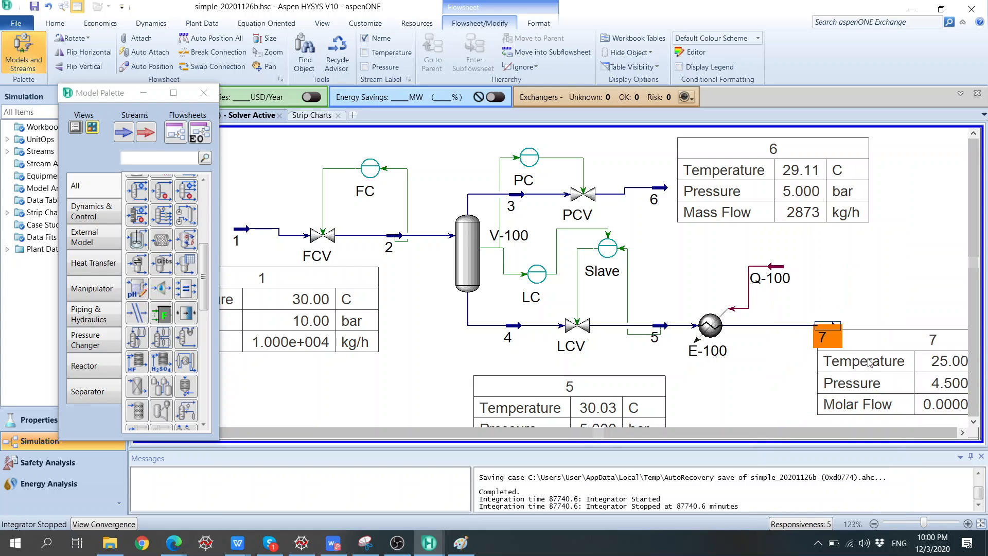
pyautogui.moveTo(865, 356); pyautogui.dragTo(808, 398)
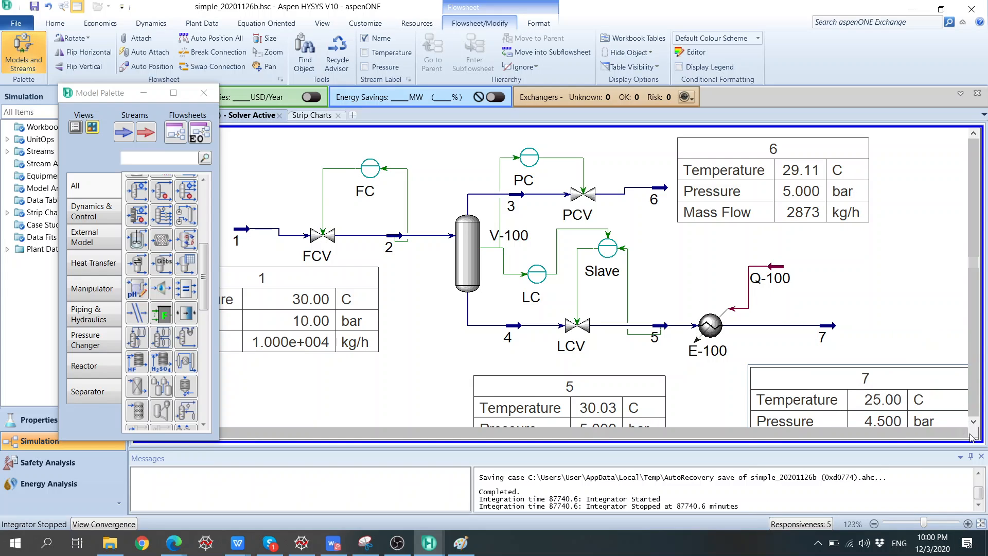
pyautogui.click(929, 355)
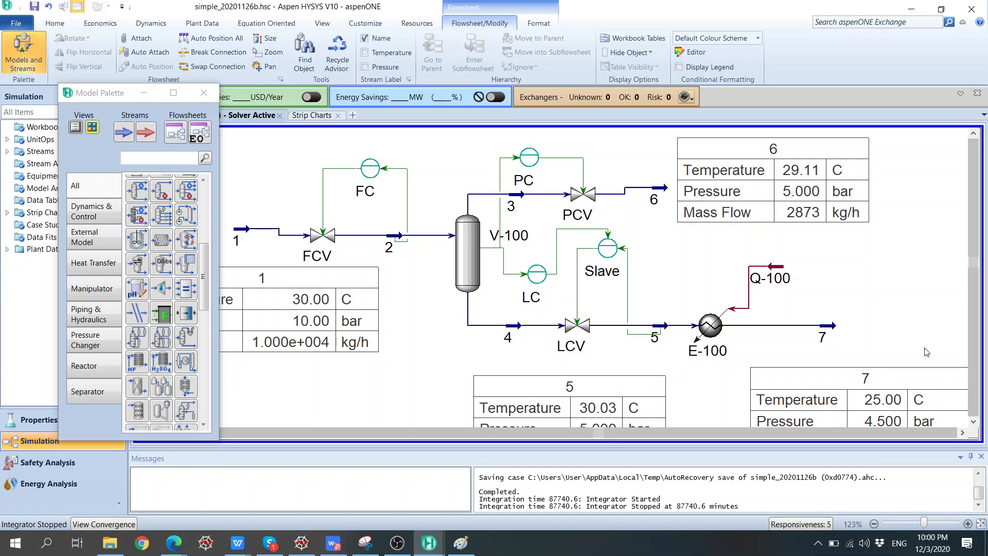
pyautogui.scroll(-2, 926, 352)
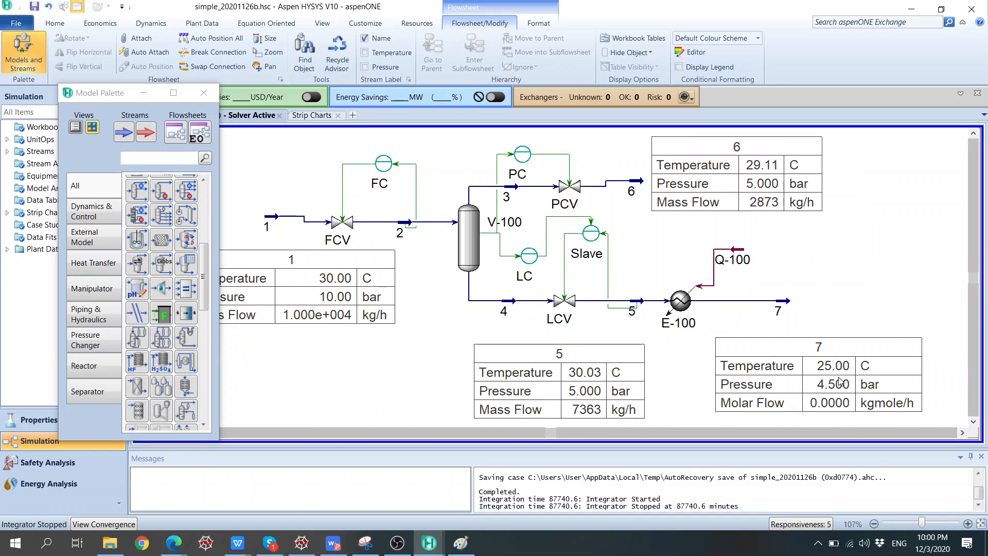
pyautogui.moveTo(816, 380); pyautogui.dragTo(776, 380)
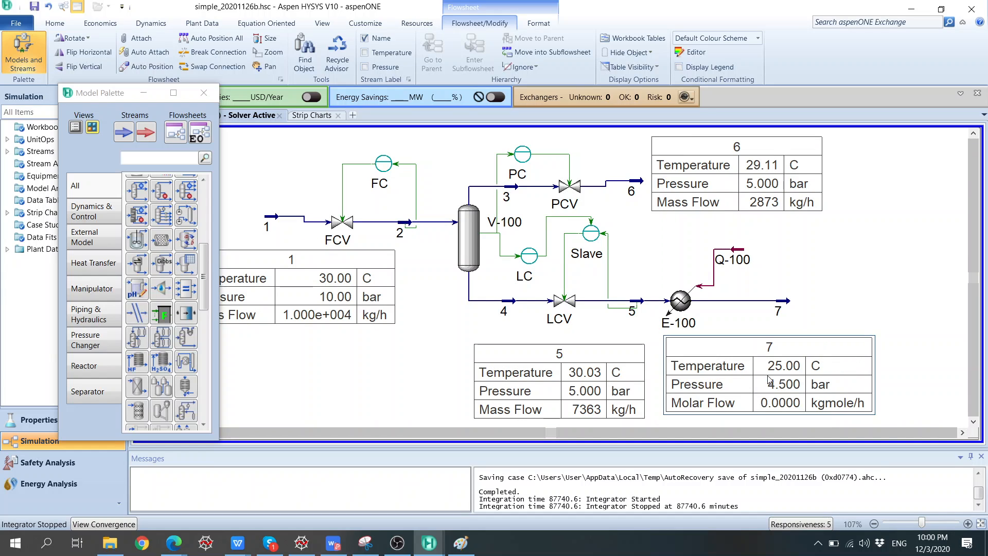
# Step: Replace Molar Flow with Mass Flow in stream 7's flowsheet table
pyautogui.doubleClick(793, 382)
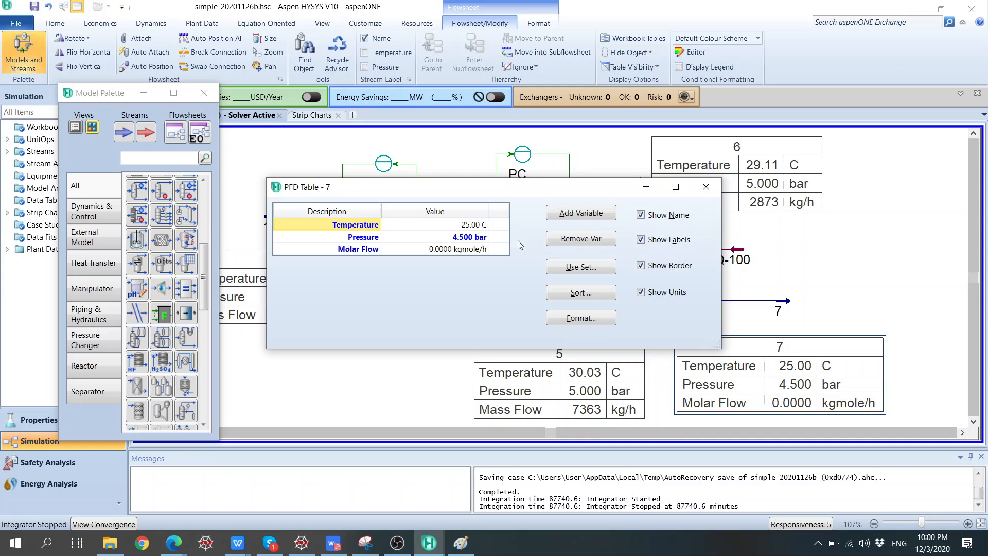
pyautogui.click(368, 252)
pyautogui.click(578, 239)
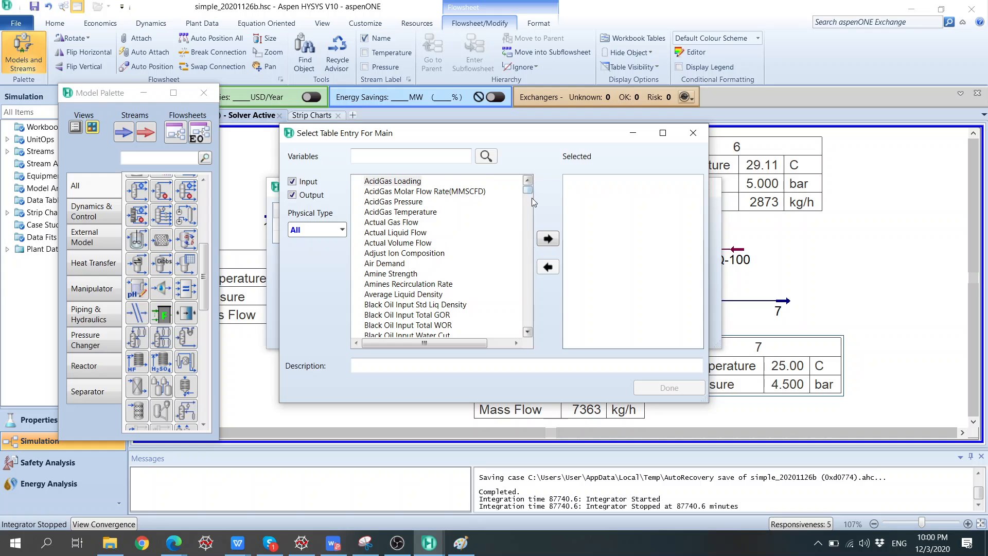
pyautogui.moveTo(528, 187); pyautogui.dragTo(538, 252)
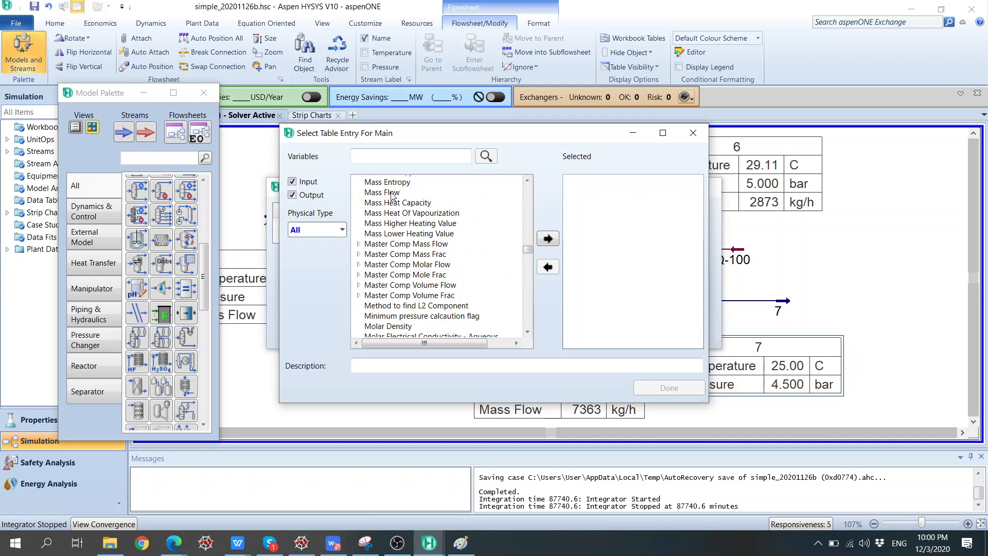
pyautogui.click(388, 193)
pyautogui.click(547, 239)
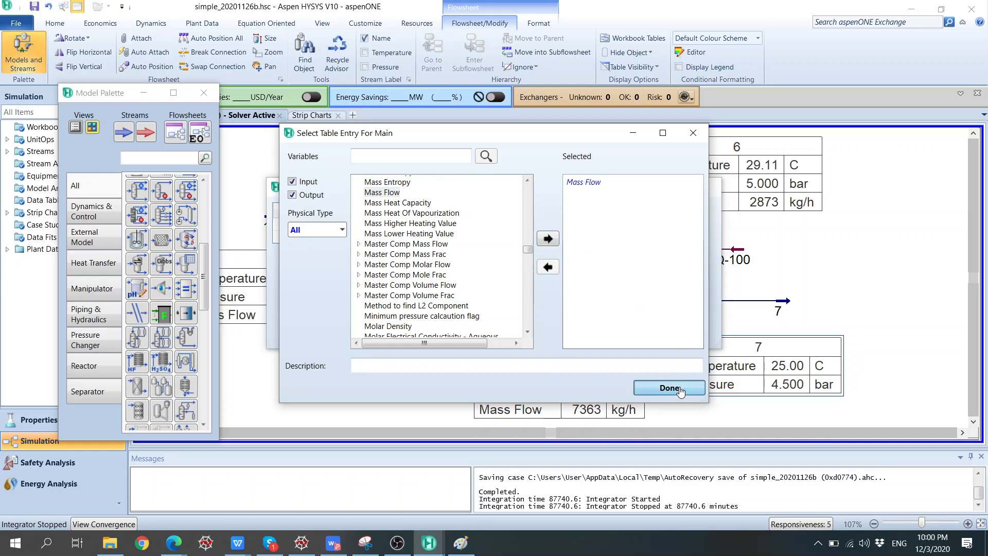
pyautogui.click(678, 388)
pyautogui.click(705, 186)
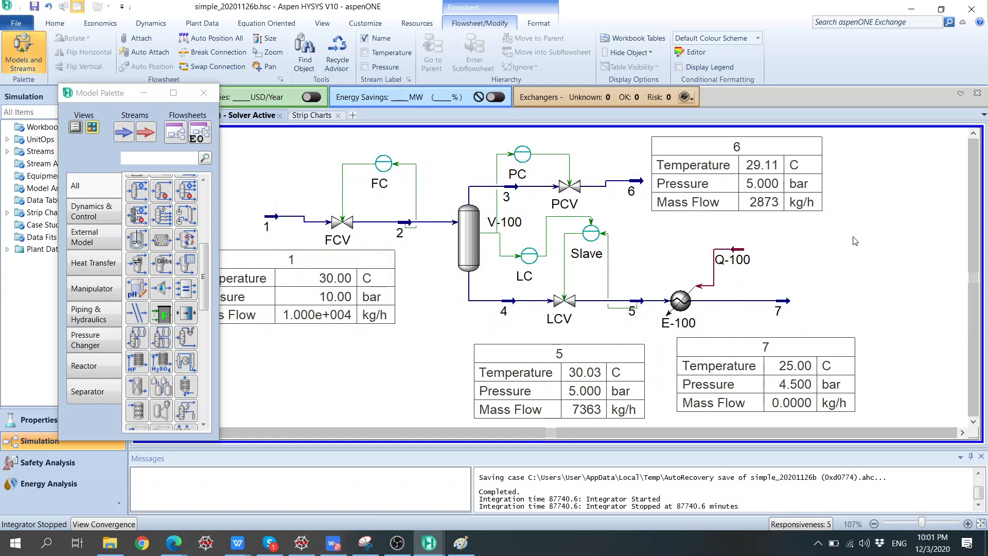
# Step: Save the case under the new name simple_20201203
pyautogui.click(17, 24)
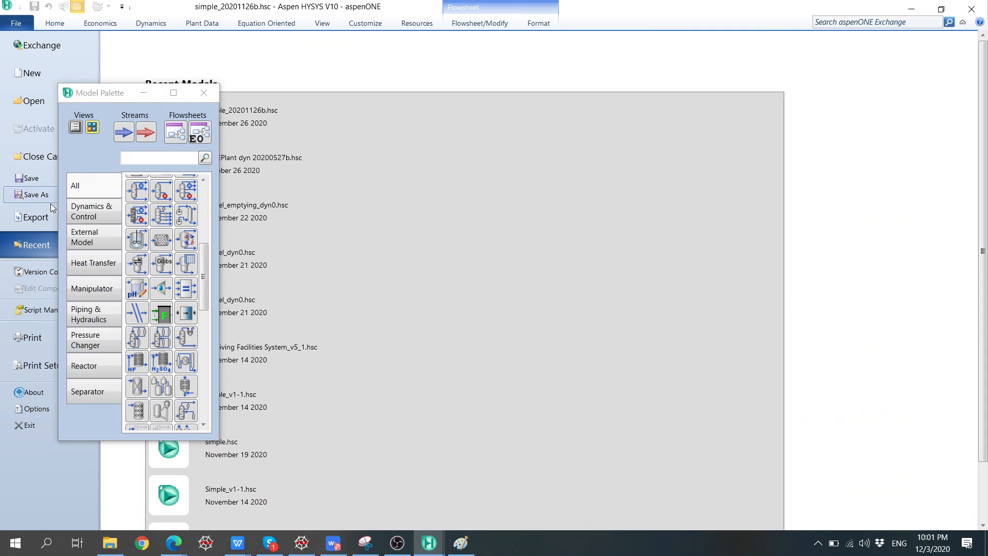
pyautogui.click(203, 96)
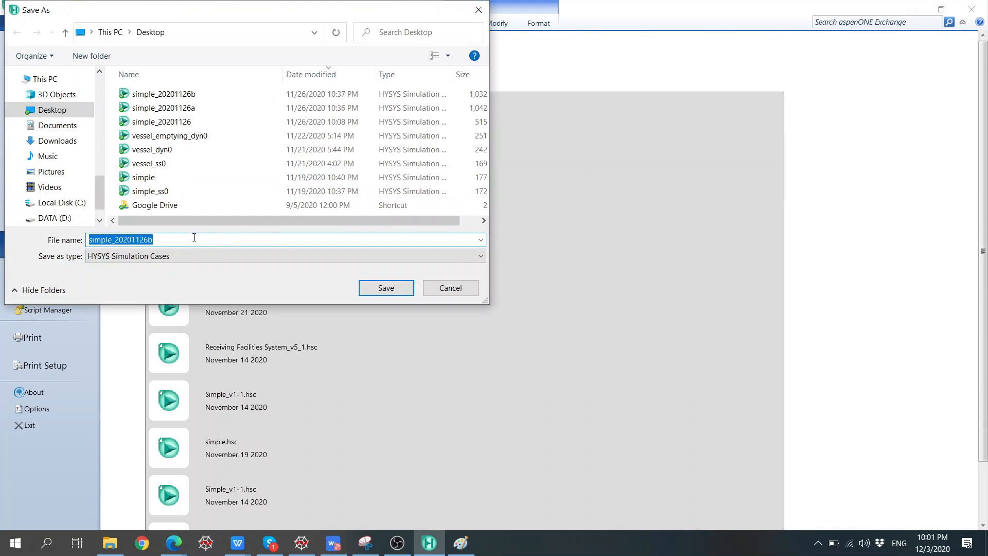
pyautogui.click(192, 238)
pyautogui.hotkey('shift', 'Left')
pyautogui.hotkey('shift', 'Left')
pyautogui.hotkey('shift', 'Left')
pyautogui.hotkey('shift', 'Left')
pyautogui.write('2')
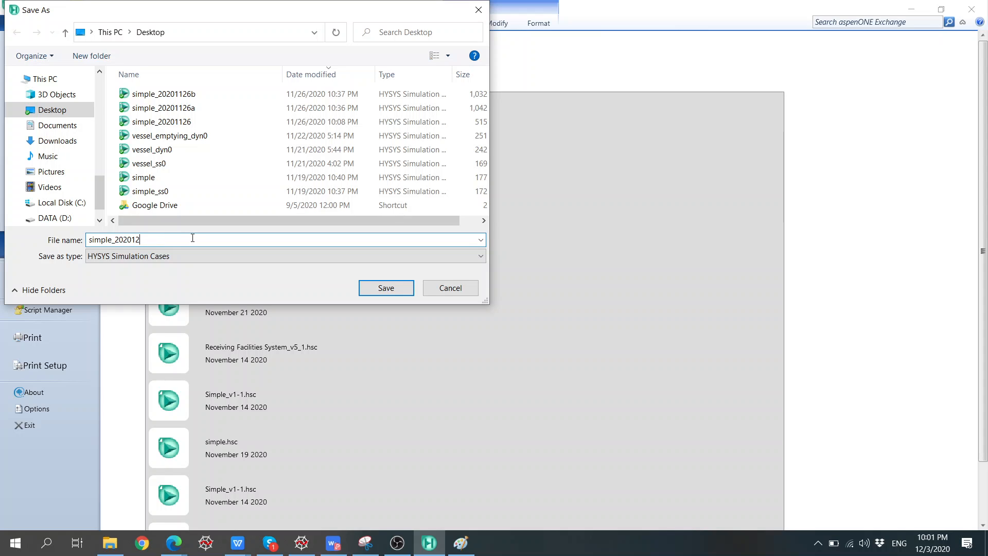
pyautogui.press('Return')
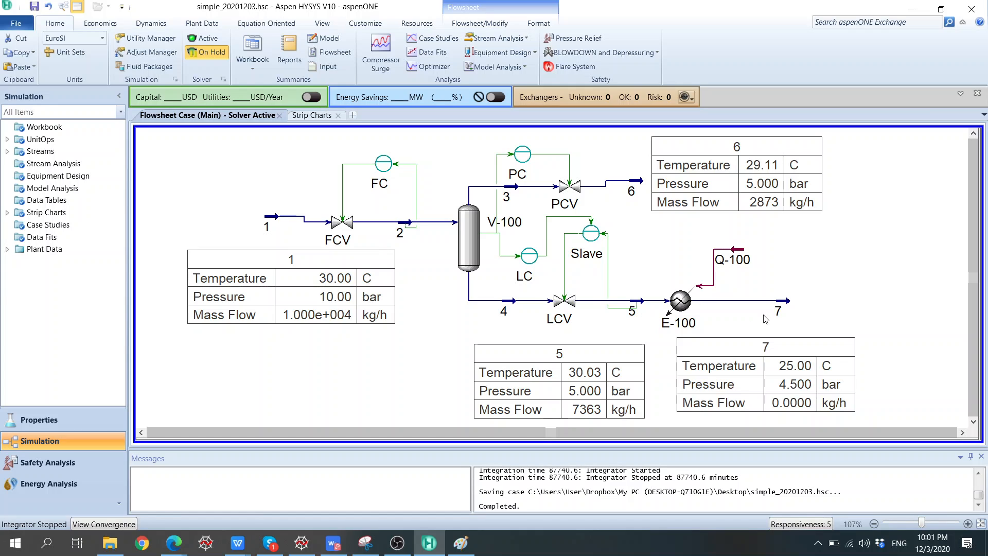
# Step: Check the flowsheet with the Dynamics Assistant, repeat the analysis, and close the assistant
pyautogui.moveTo(742, 256)
pyautogui.click(151, 23)
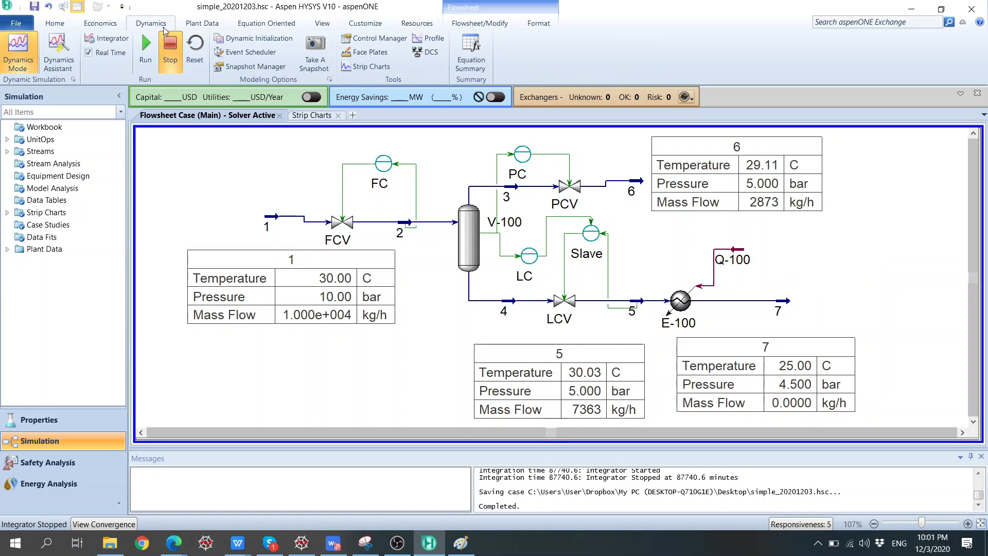
pyautogui.click(58, 51)
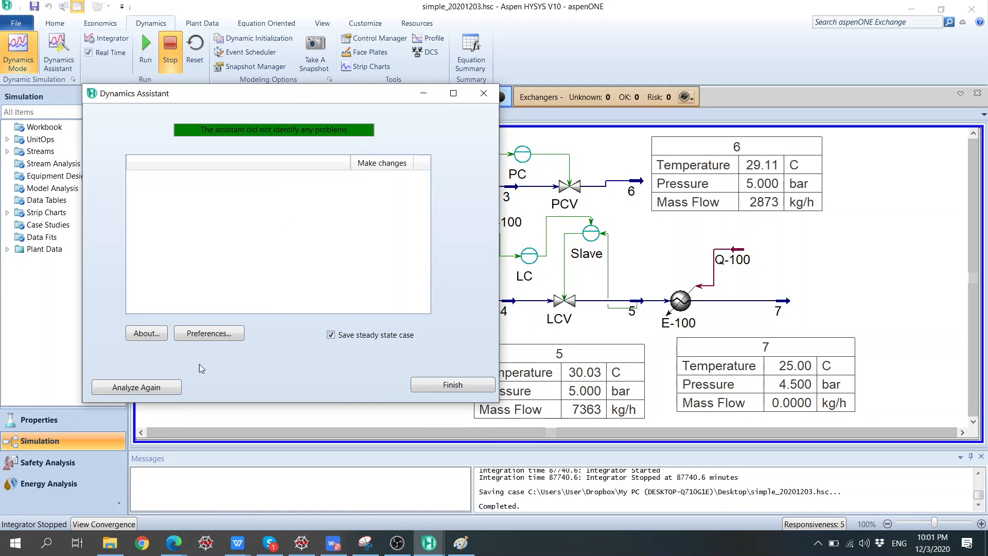
pyautogui.click(152, 387)
pyautogui.click(484, 93)
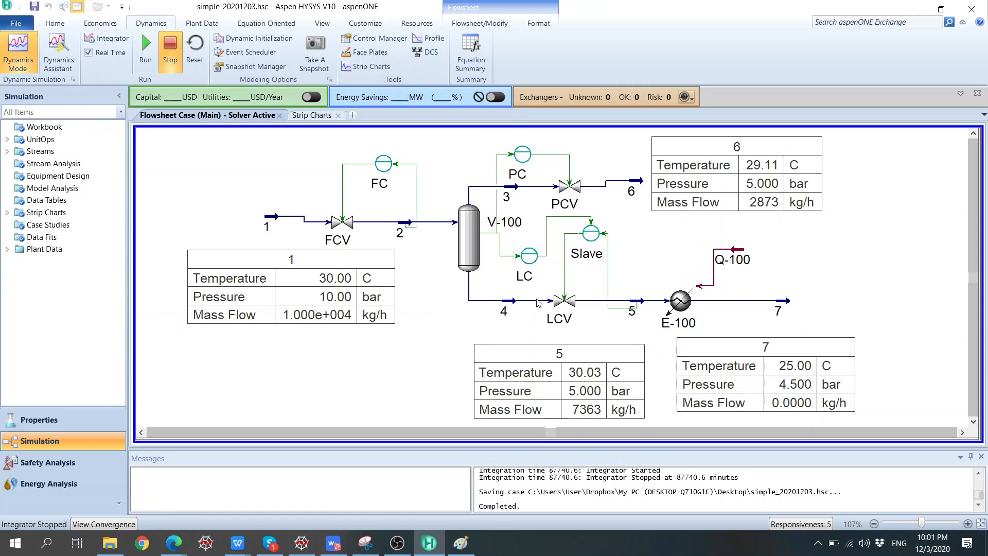
# Step: Reactivate the 5 bar dynamic pressure specification of stream 5 and close its property window
pyautogui.doubleClick(637, 303)
pyautogui.click(378, 246)
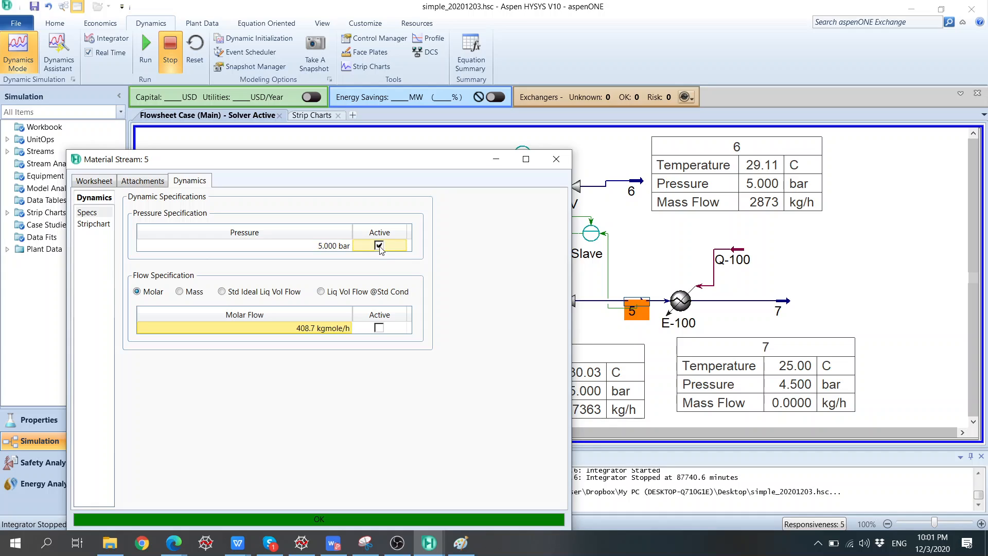
pyautogui.click(556, 159)
pyautogui.click(304, 166)
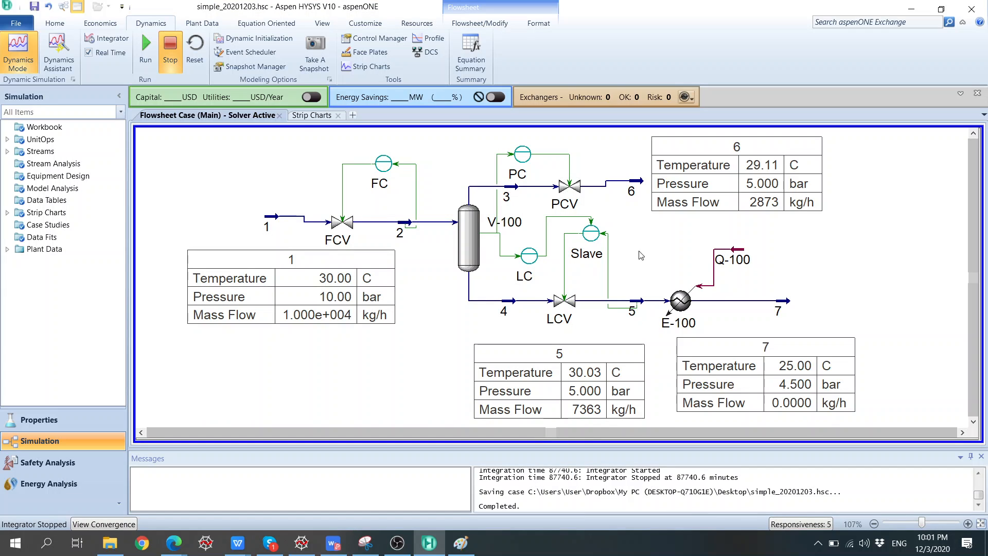
# Step: Analyze the flowsheet with the Dynamics Assistant, apply its recommended removal of stream 5's pressure specification, and finish the assistant
pyautogui.click(58, 50)
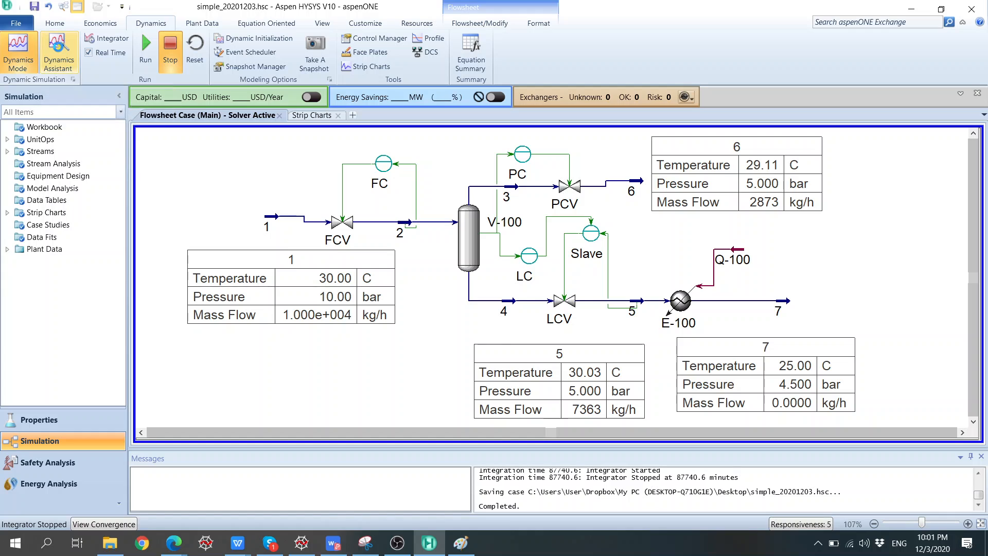
pyautogui.moveTo(385, 186); pyautogui.dragTo(339, 124)
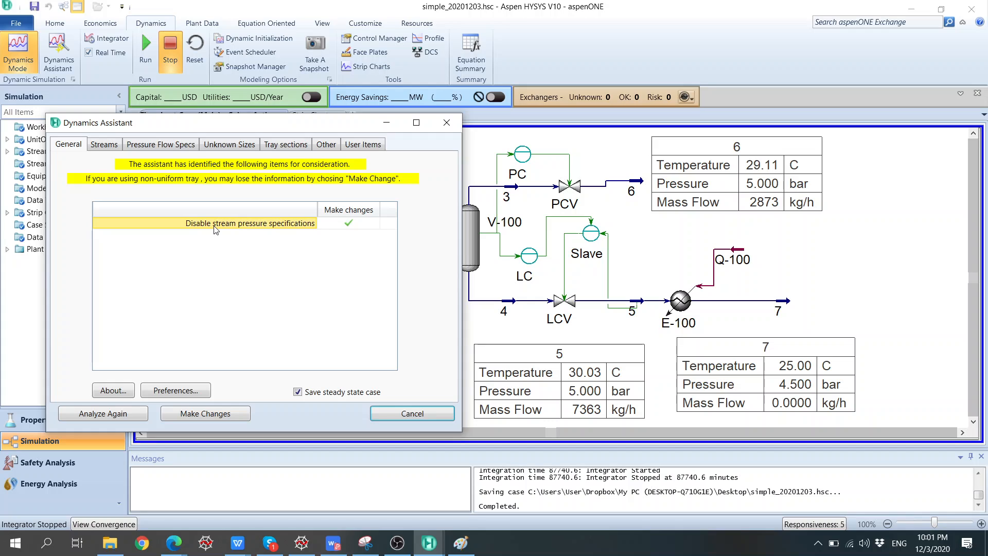
pyautogui.doubleClick(306, 227)
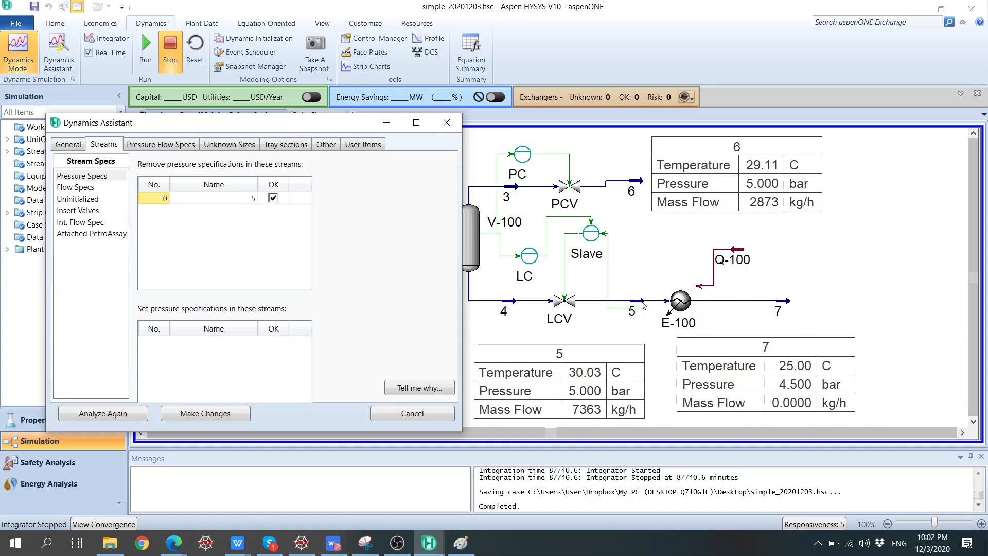
pyautogui.click(215, 419)
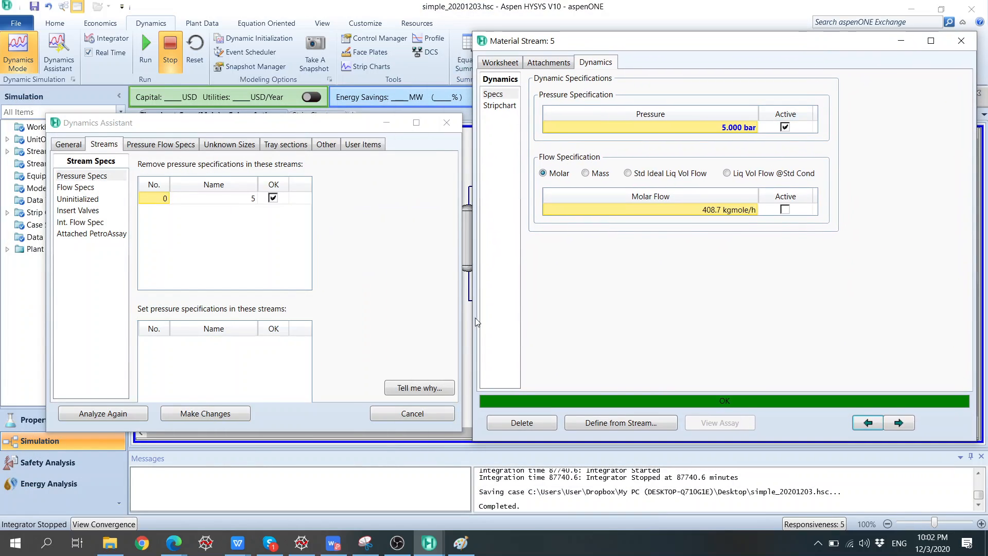
pyautogui.click(208, 415)
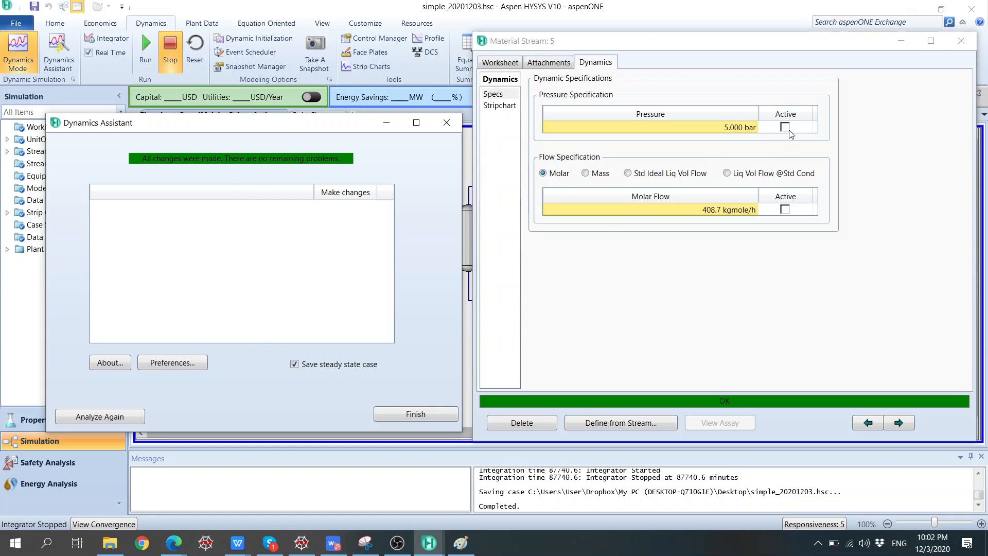
pyautogui.click(960, 41)
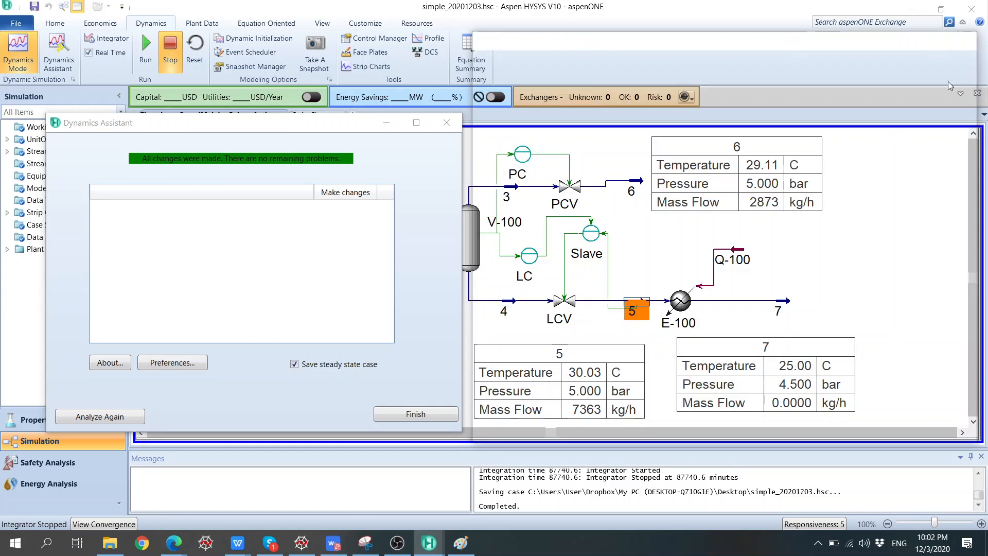
pyautogui.click(407, 414)
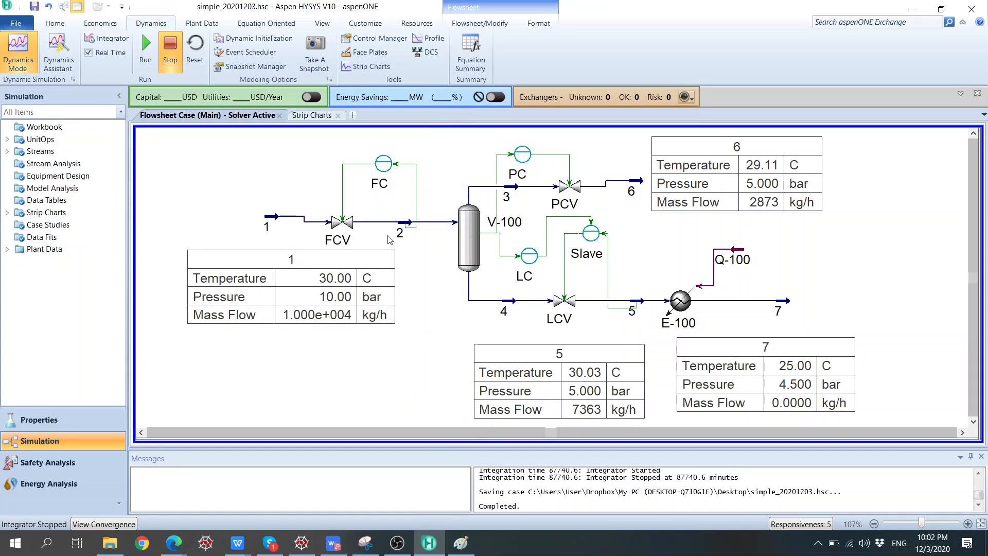
# Step: Reset the integrator with its current time set to 0 minutes and start the dynamic run
pyautogui.click(106, 38)
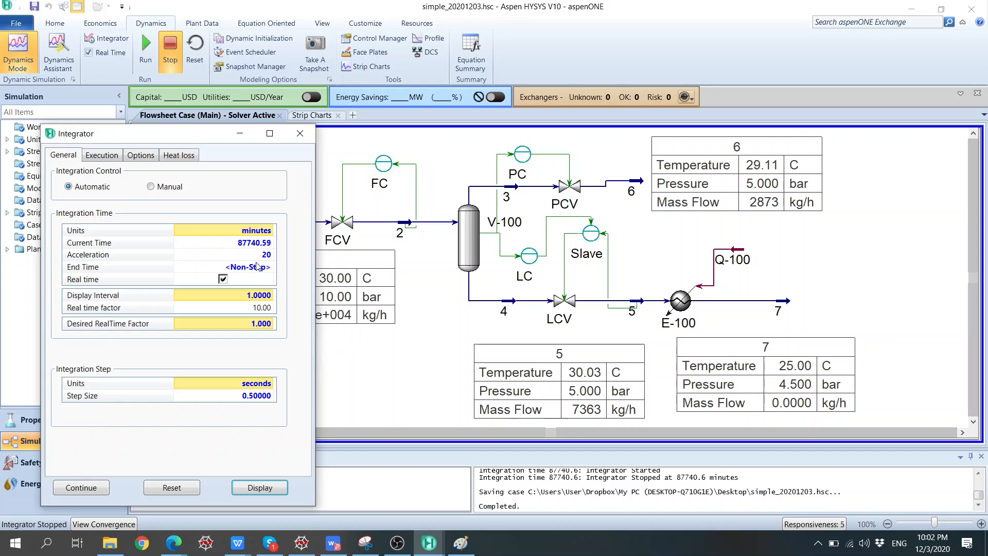
pyautogui.click(256, 246)
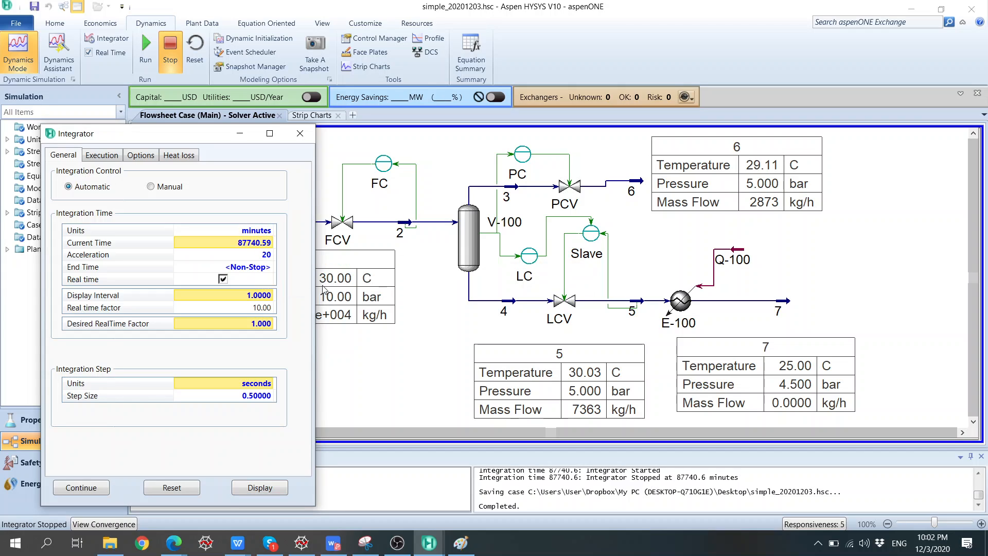
pyautogui.write('0')
pyautogui.press('Return')
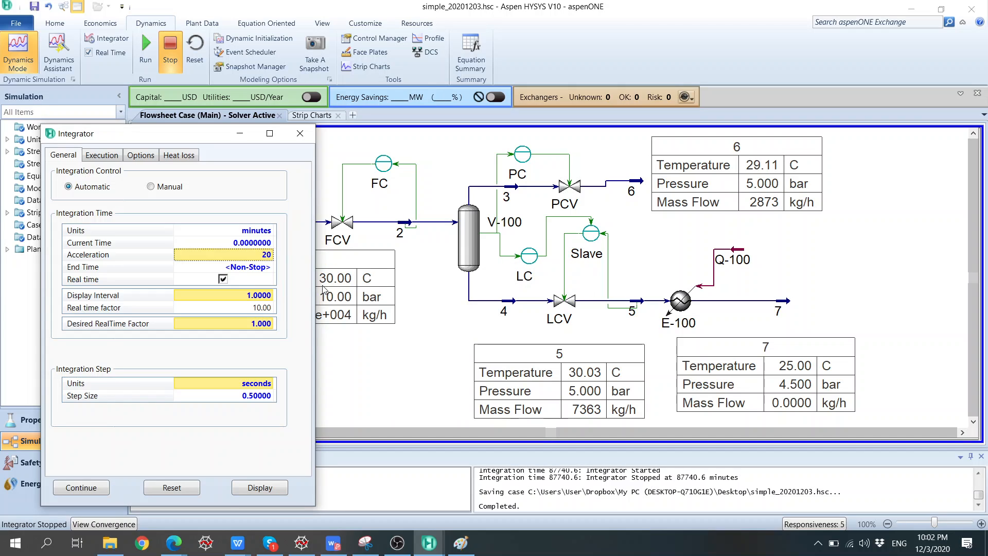
pyautogui.click(170, 488)
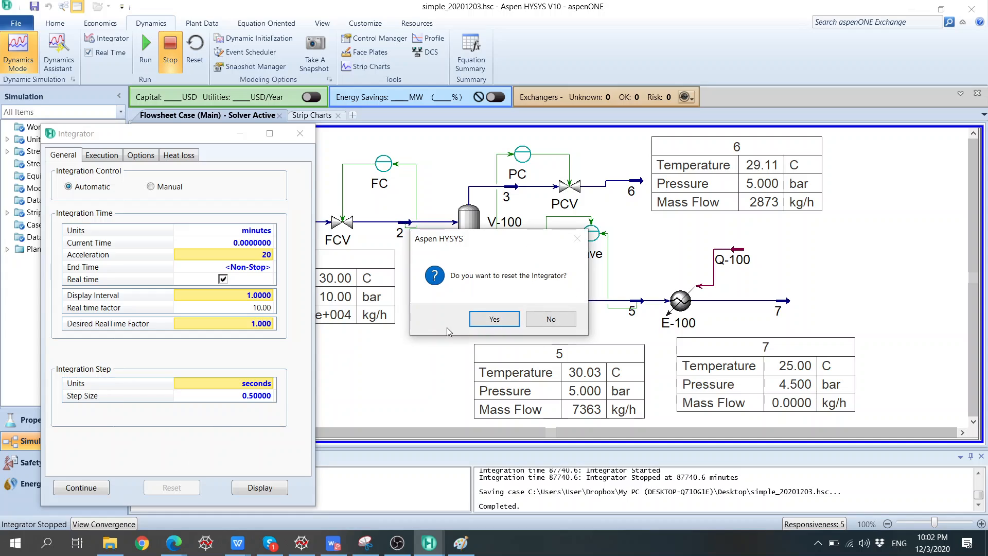
pyautogui.click(494, 319)
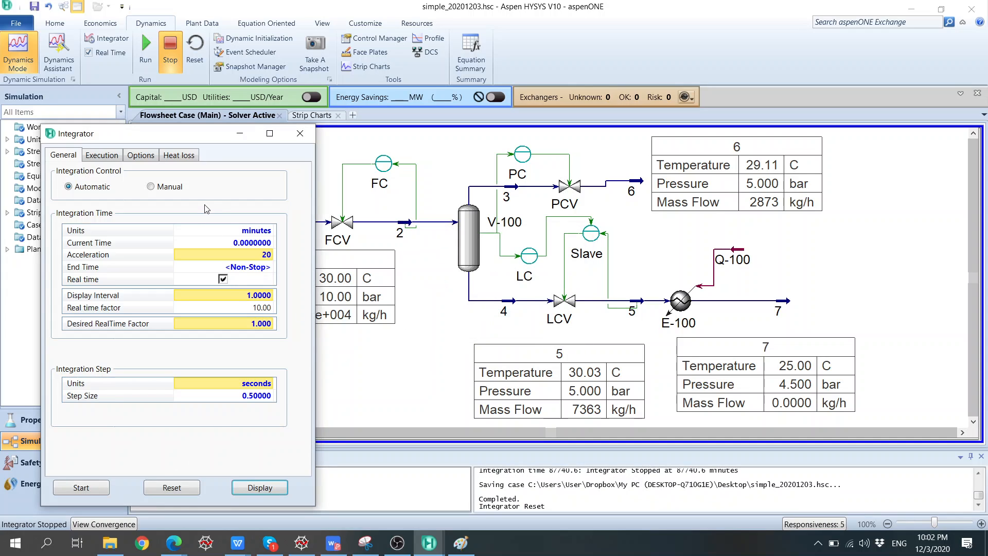
pyautogui.click(145, 47)
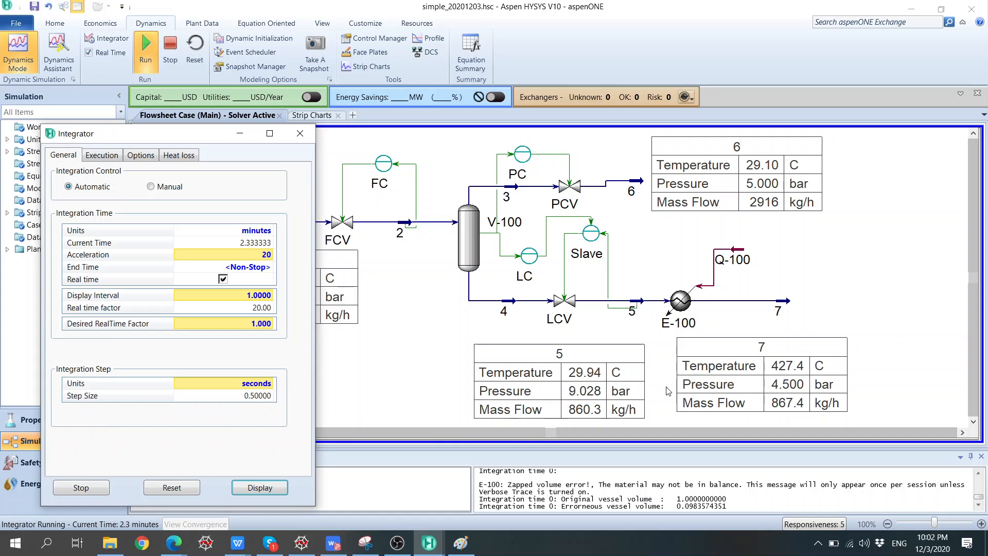
# Step: Set the heat flow of energy stream Q-100 to 10 kW while the integrator runs
pyautogui.click(743, 255)
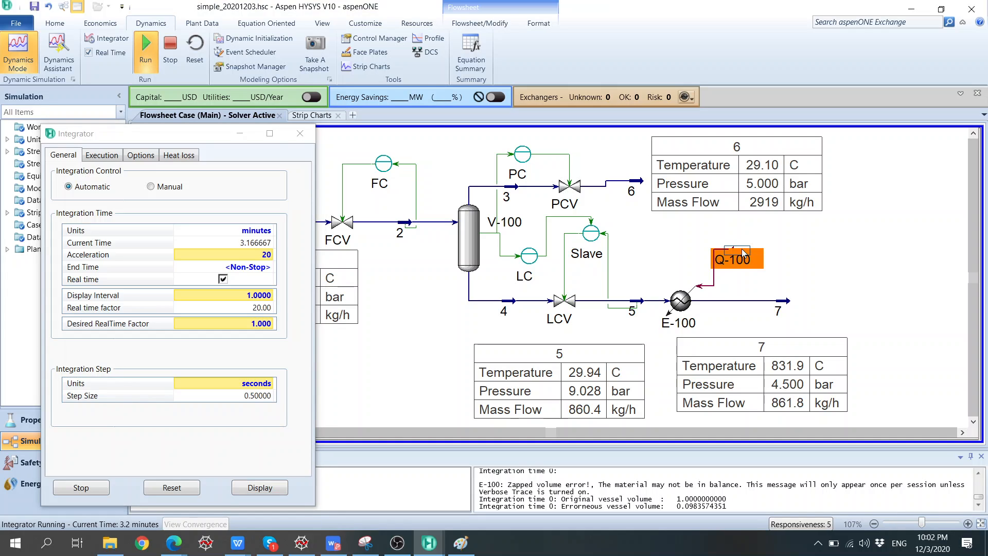
pyautogui.doubleClick(743, 254)
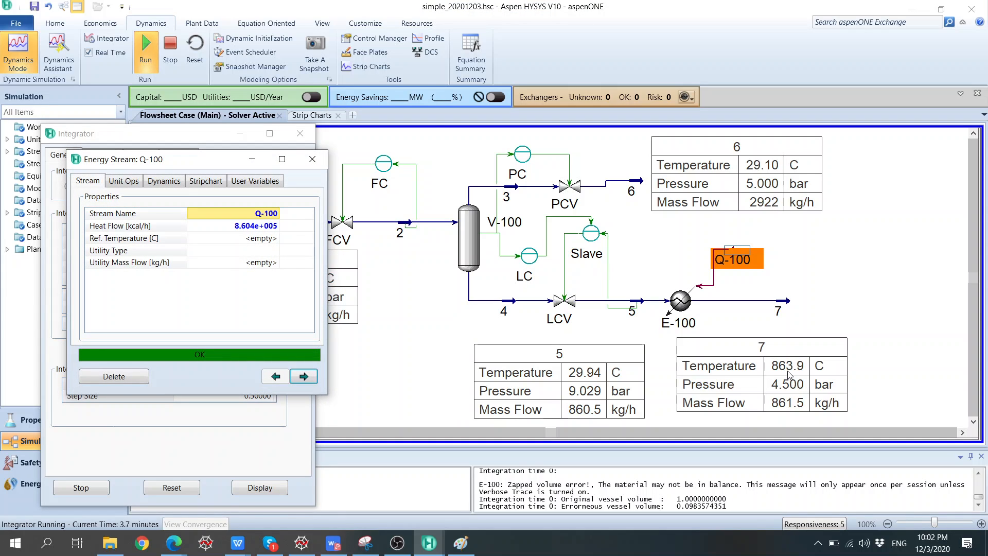
pyautogui.click(254, 229)
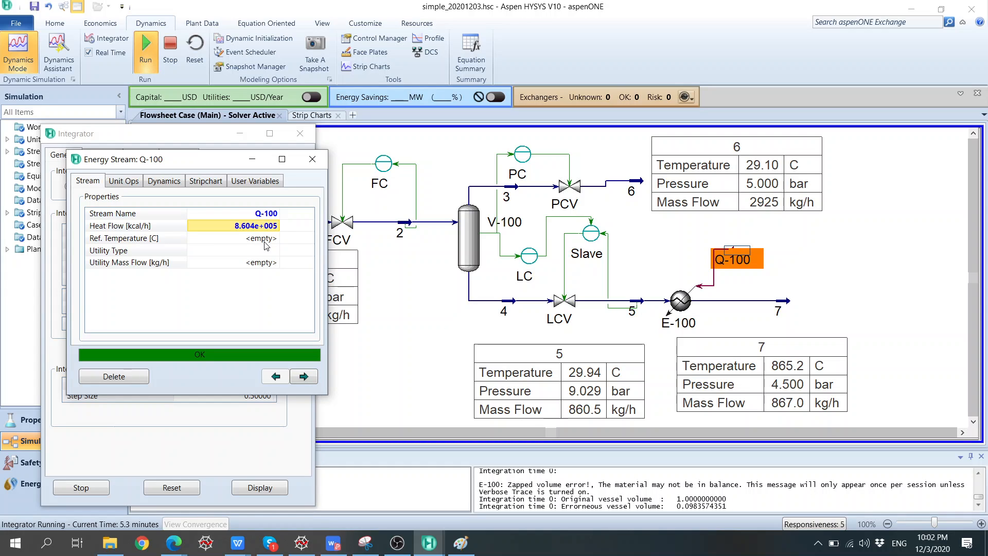
pyautogui.write('11')
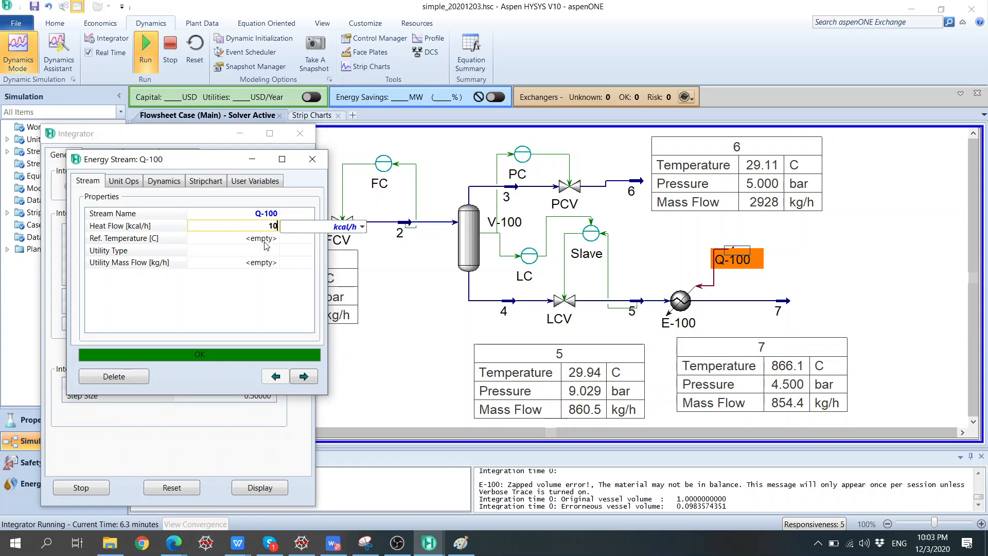
pyautogui.click(362, 228)
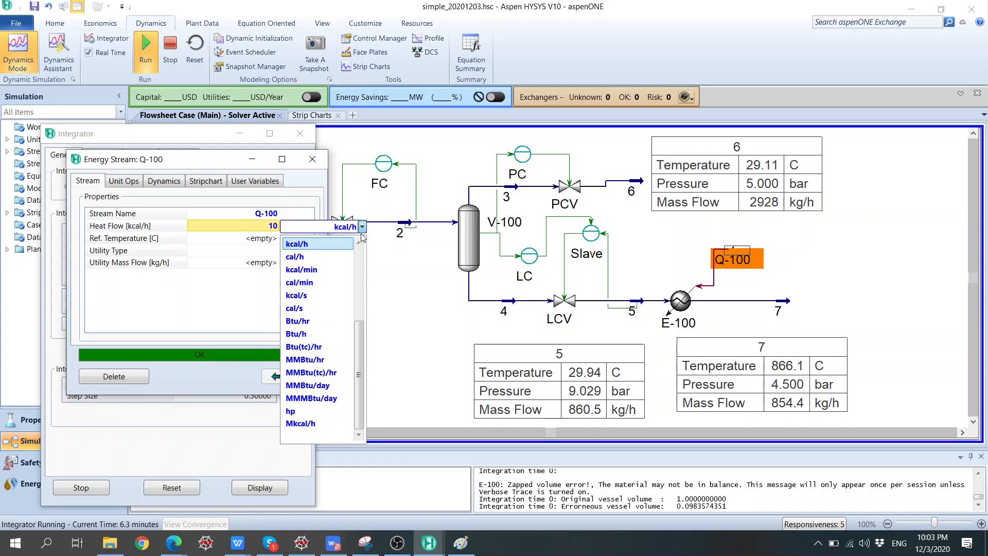
pyautogui.moveTo(361, 342); pyautogui.dragTo(358, 286)
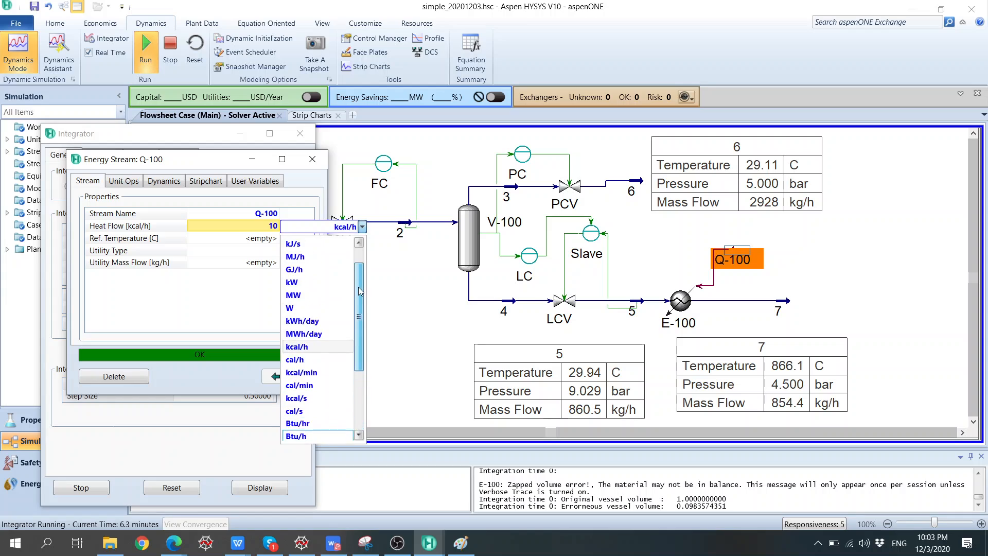
pyautogui.scroll(1, 326, 307)
pyautogui.click(324, 309)
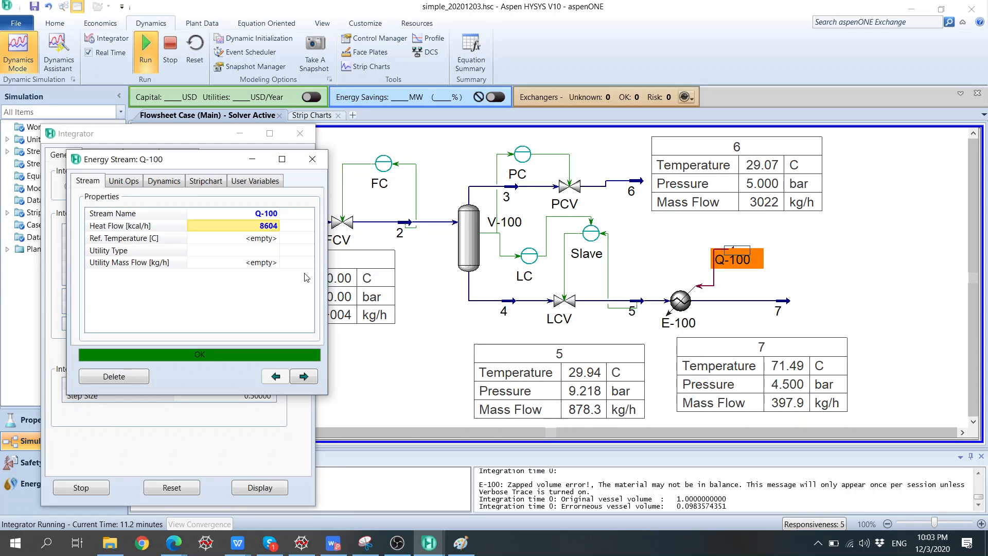
# Step: Reduce the heat flow of energy stream Q-100 to 1 kW
pyautogui.write('1')
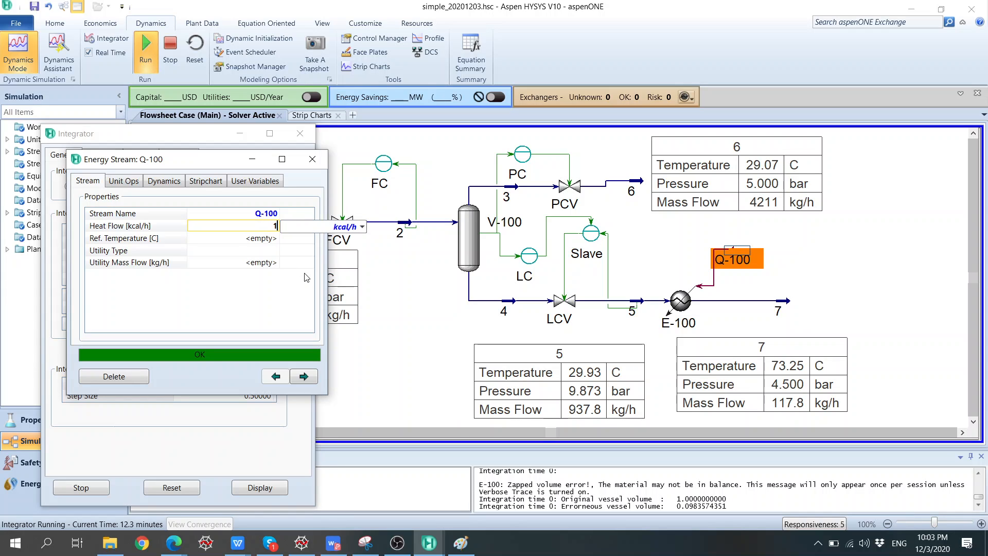
pyautogui.write(' kw')
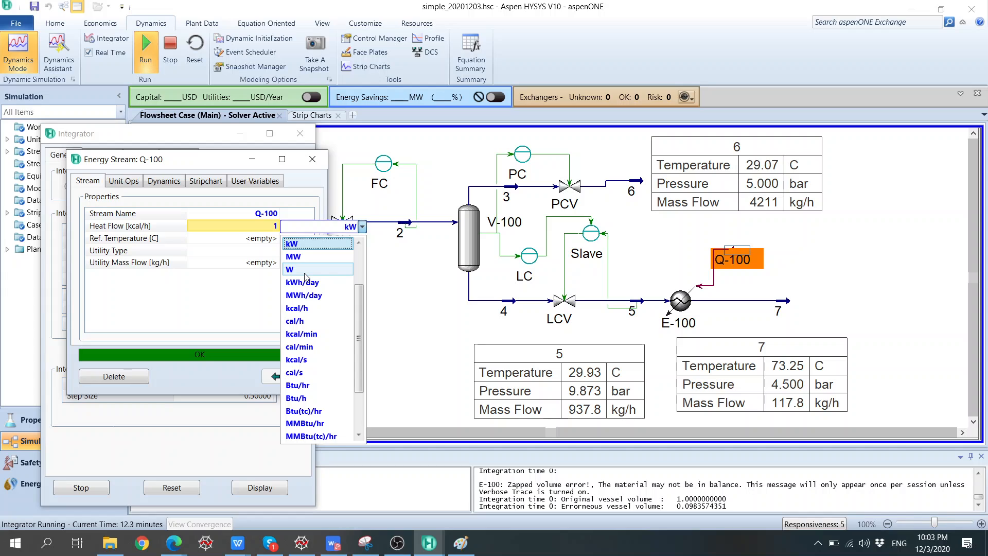
pyautogui.press('Return')
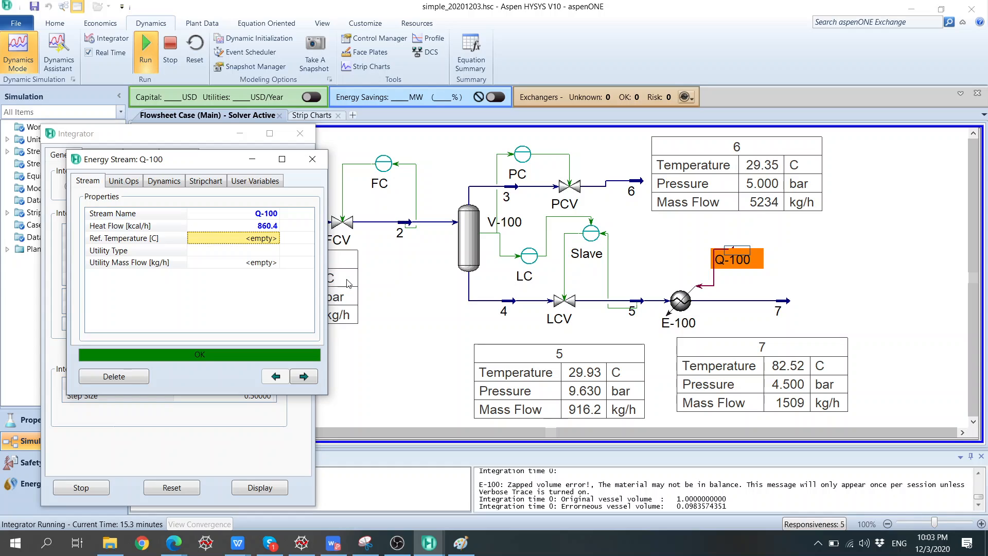
# Step: Re-enter 1 kW as the heat flow of energy stream Q-100 and close its property window
pyautogui.click(268, 229)
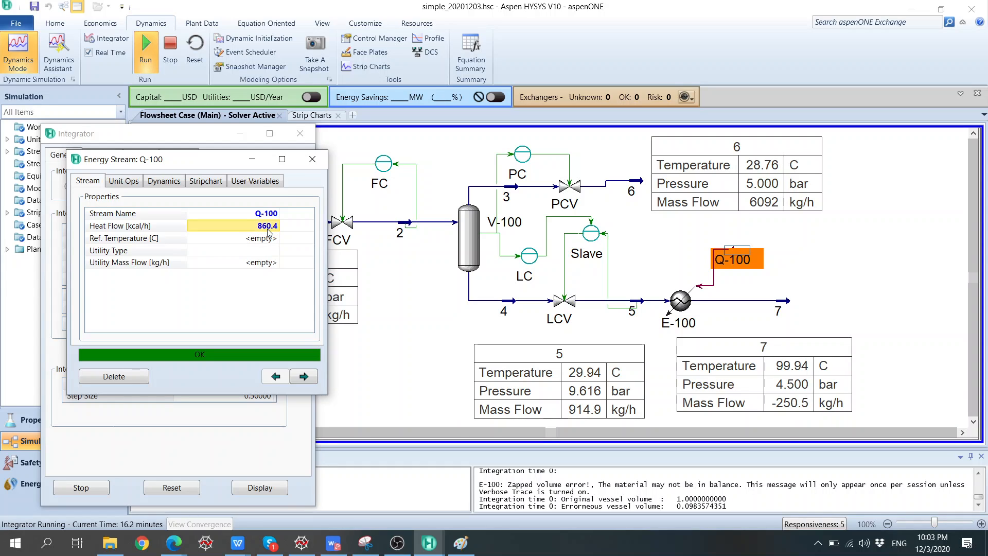
pyautogui.write('1')
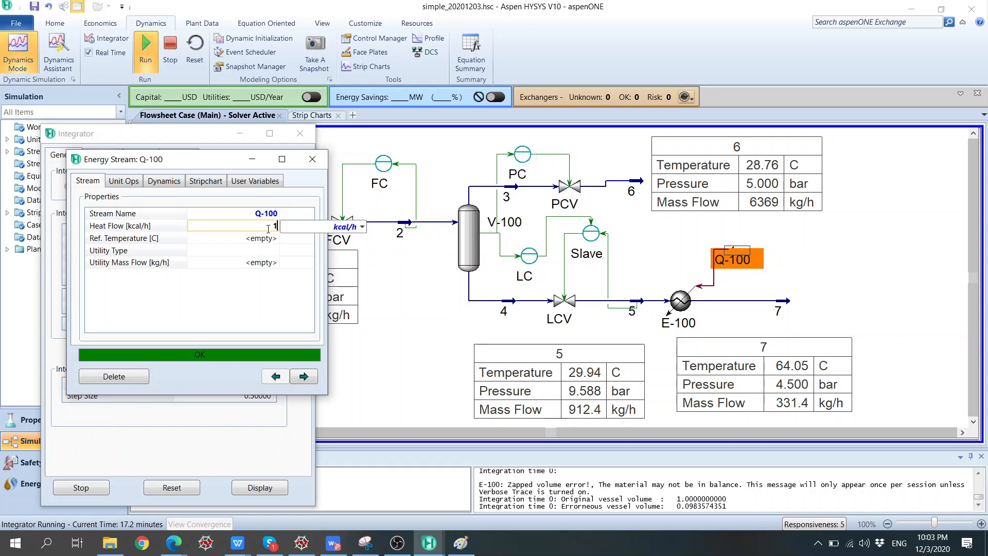
pyautogui.click(362, 227)
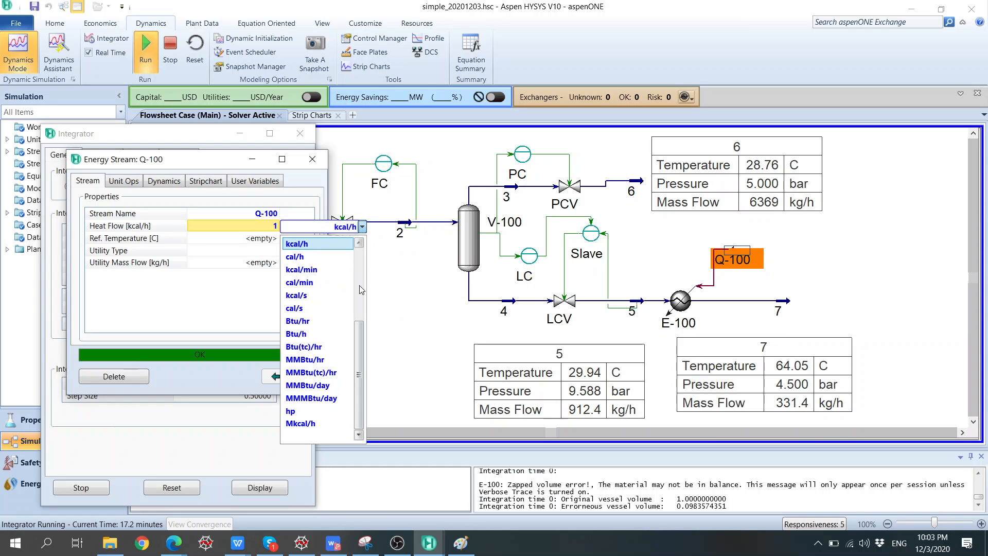
pyautogui.moveTo(360, 334); pyautogui.dragTo(357, 267)
pyautogui.click(297, 296)
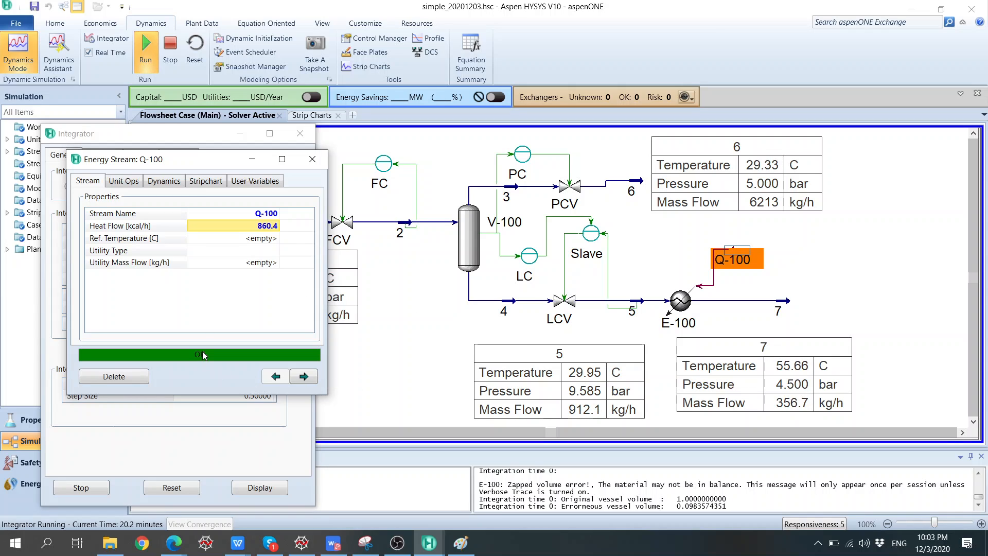
pyautogui.click(312, 159)
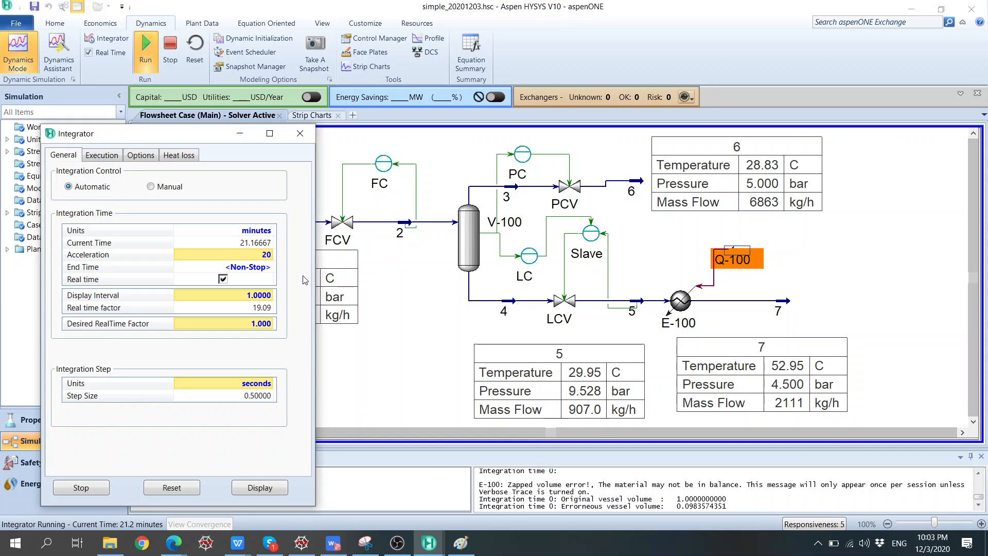
# Step: Close the Integrator window and display the DataLogger1 strip chart, placed clear of the strip chart list
pyautogui.click(365, 68)
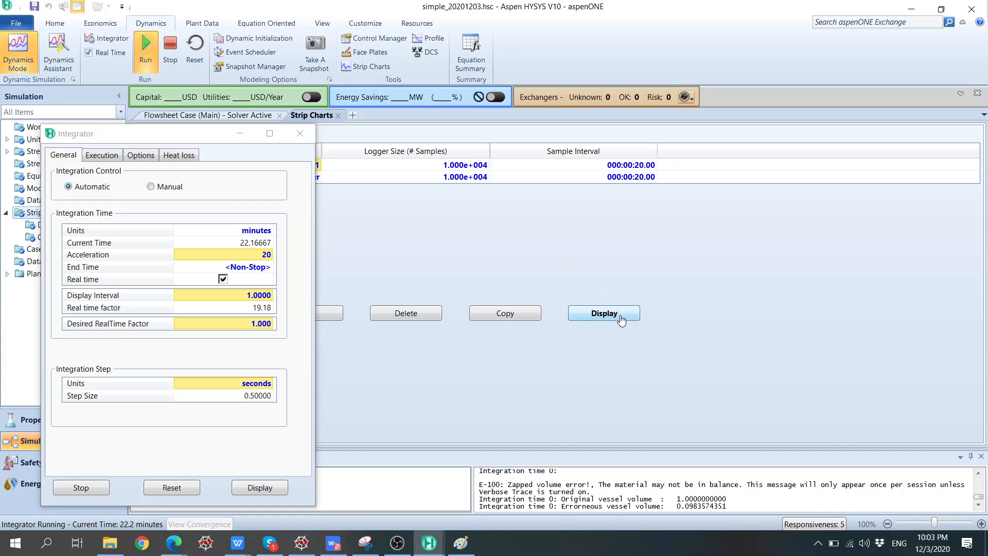
pyautogui.moveTo(203, 135); pyautogui.dragTo(140, 171)
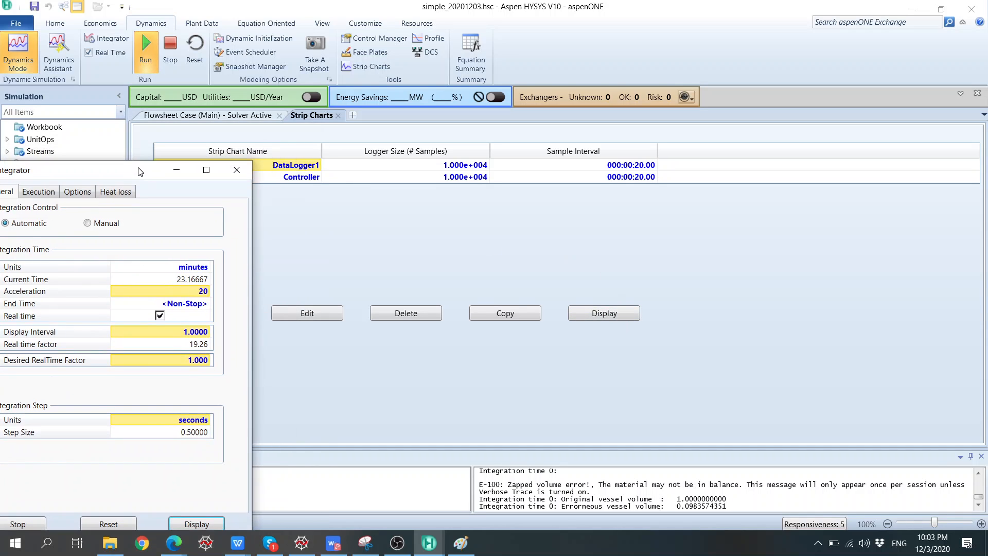
pyautogui.click(237, 169)
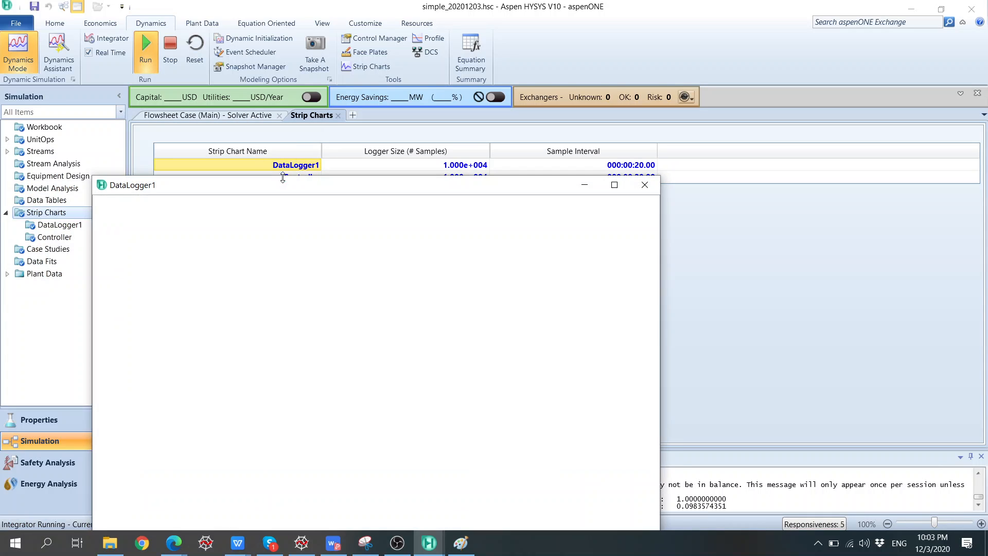
pyautogui.moveTo(311, 184); pyautogui.dragTo(591, 180)
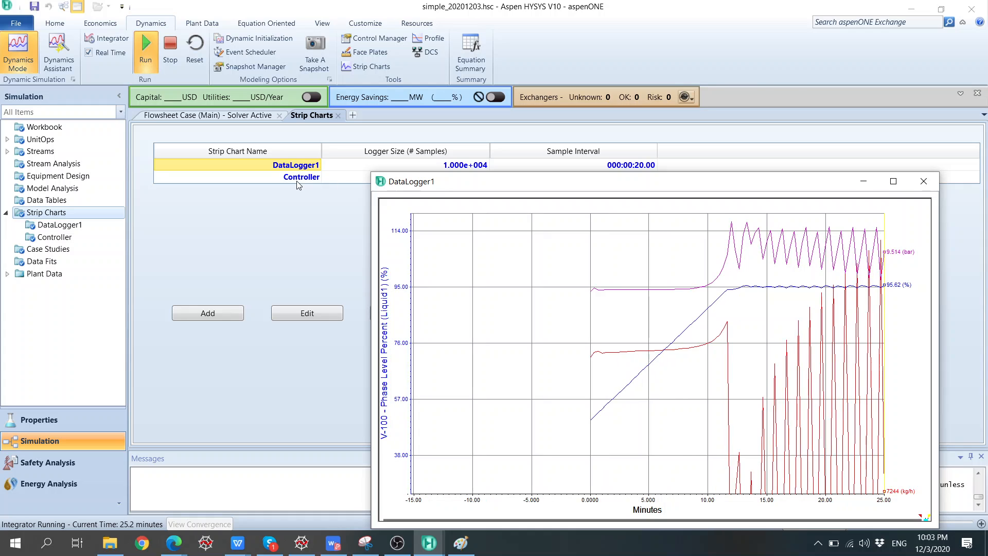
# Step: Display the Controller strip chart and arrange it beside DataLogger1 over the main flowsheet
pyautogui.doubleClick(293, 177)
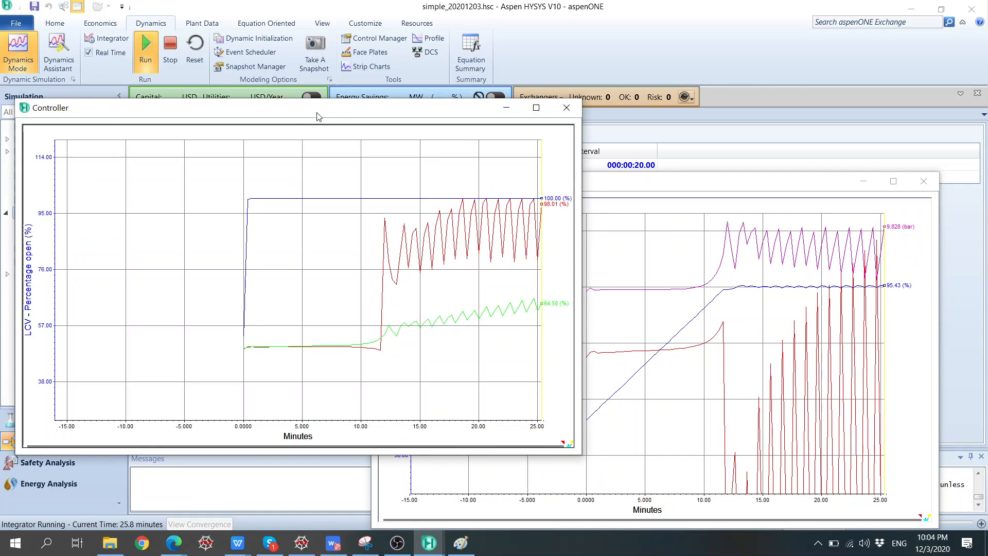
pyautogui.moveTo(319, 109); pyautogui.dragTo(451, 181)
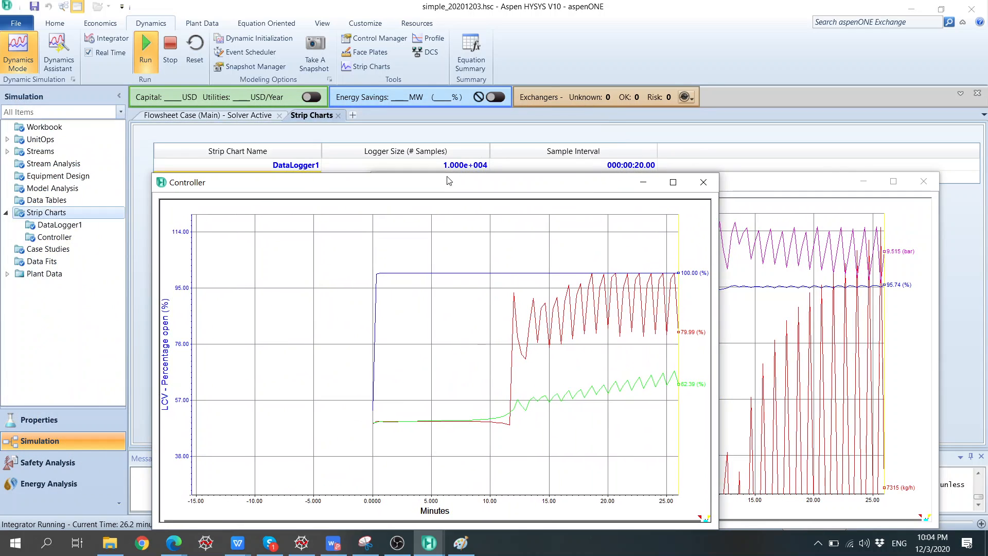
pyautogui.click(245, 115)
pyautogui.moveTo(390, 185); pyautogui.dragTo(228, 76)
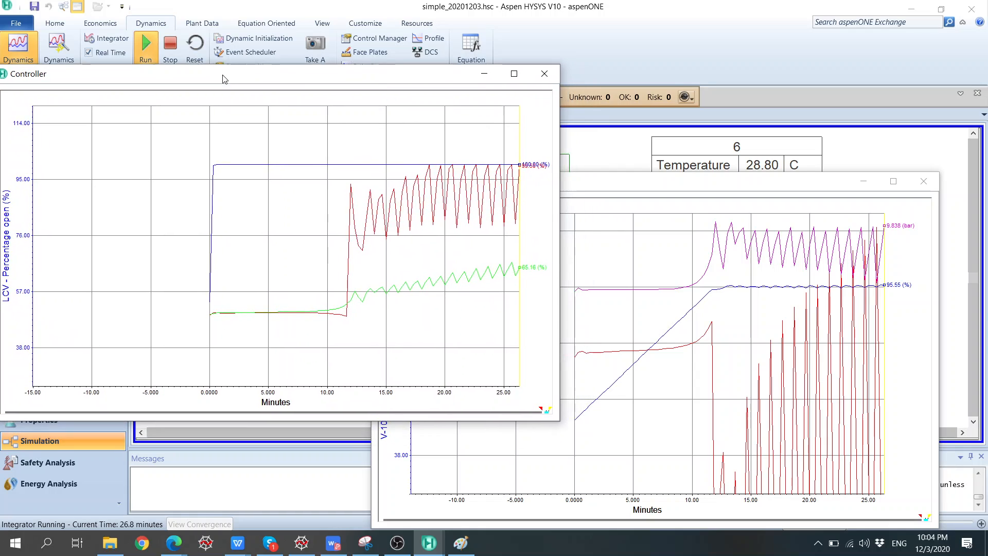
pyautogui.moveTo(396, 76); pyautogui.dragTo(234, 103)
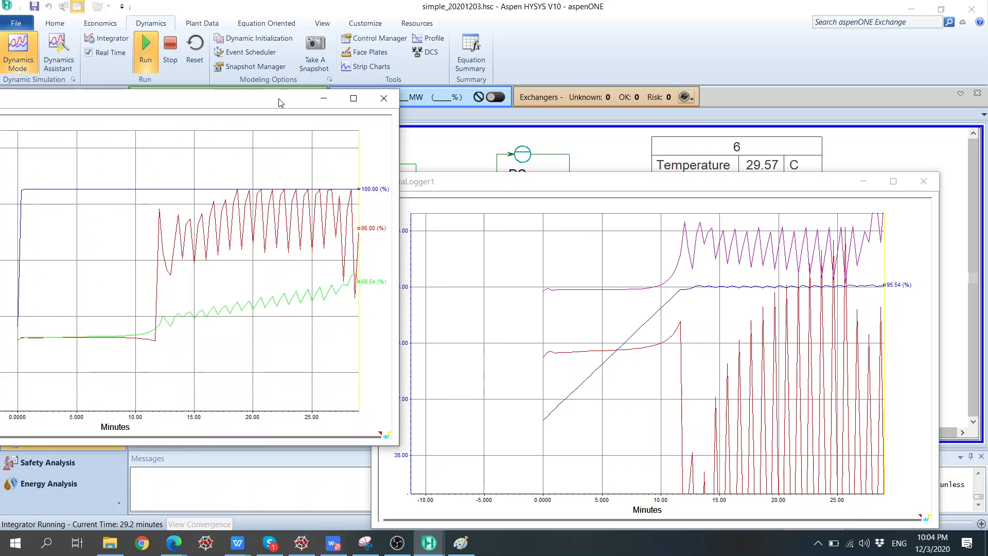
pyautogui.moveTo(259, 99); pyautogui.dragTo(475, 93)
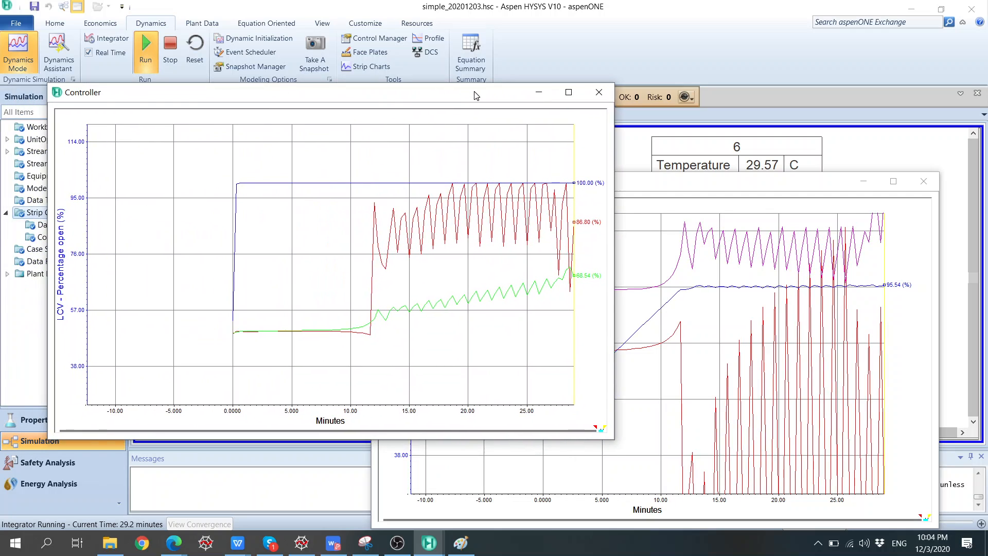
# Step: Check the Controller chart's legend, close it, and examine the FCV, PCV and LCV opening trends
pyautogui.rightClick(194, 171)
pyautogui.click(216, 200)
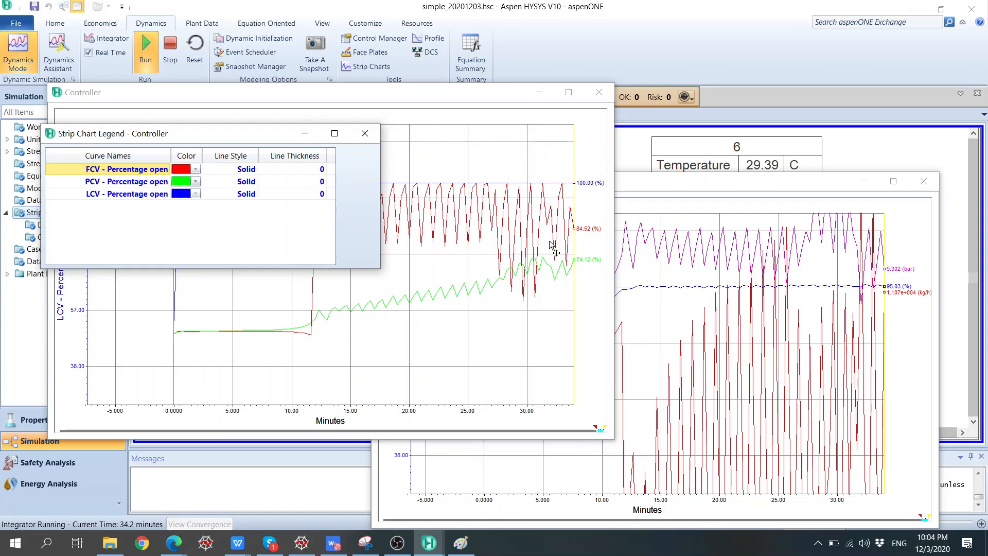
pyautogui.click(363, 134)
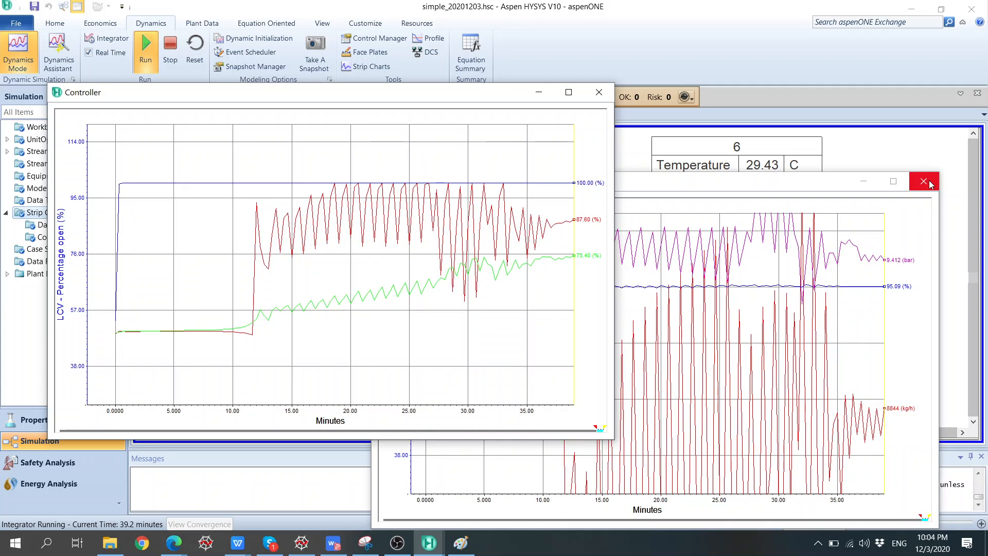
pyautogui.moveTo(445, 266)
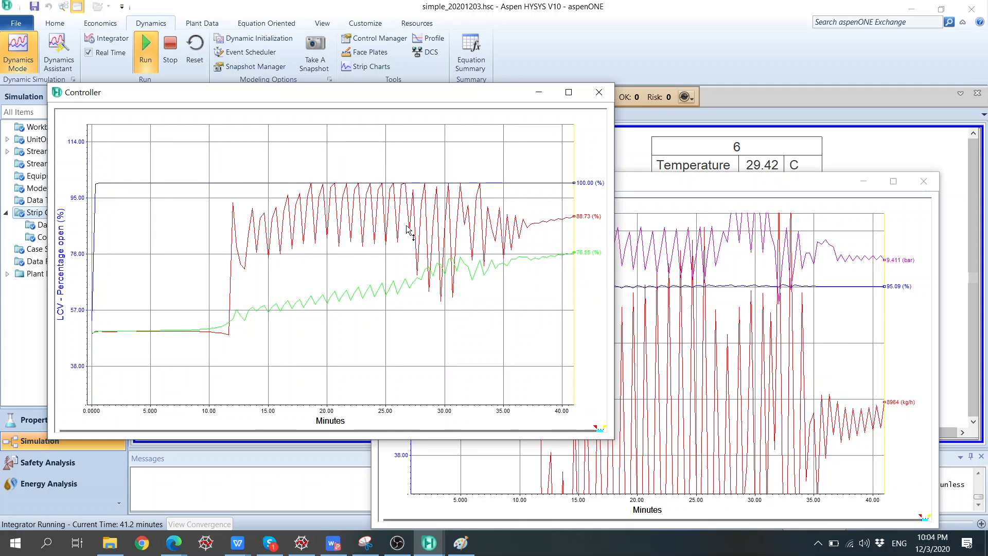
pyautogui.moveTo(514, 230)
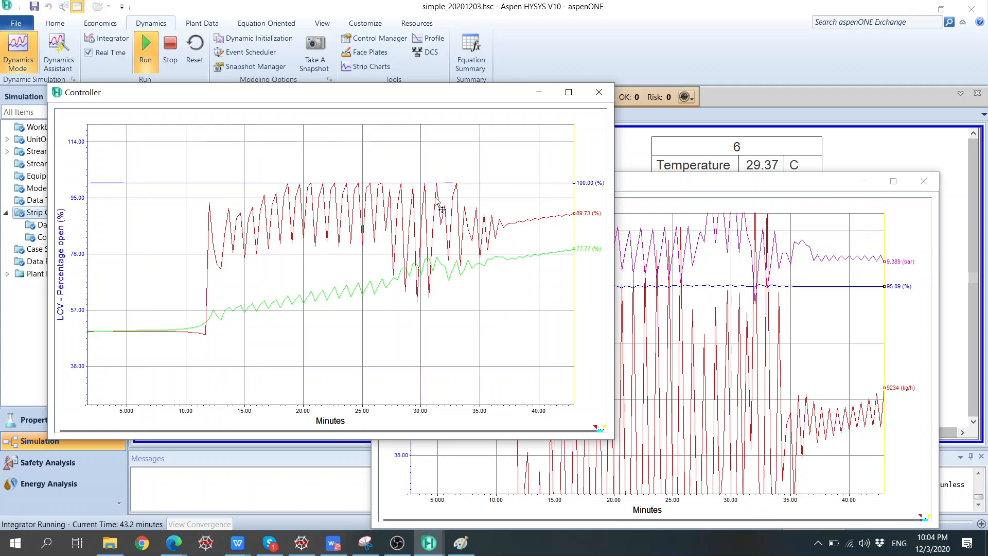
pyautogui.moveTo(557, 217)
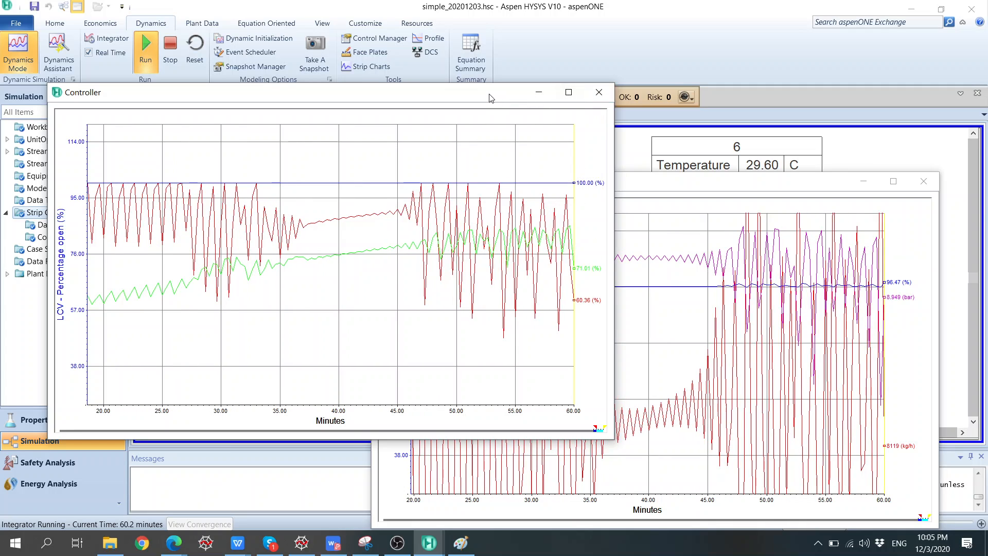
# Step: Move the Controller chart aside and open valve FCV and the parameters of flow controller FC
pyautogui.moveTo(492, 97); pyautogui.dragTo(837, 16)
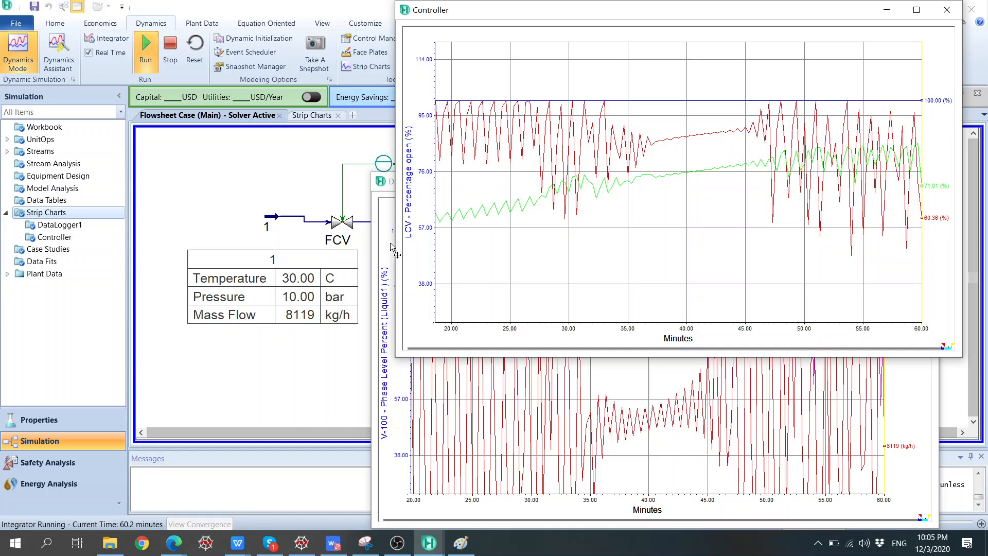
pyautogui.doubleClick(339, 229)
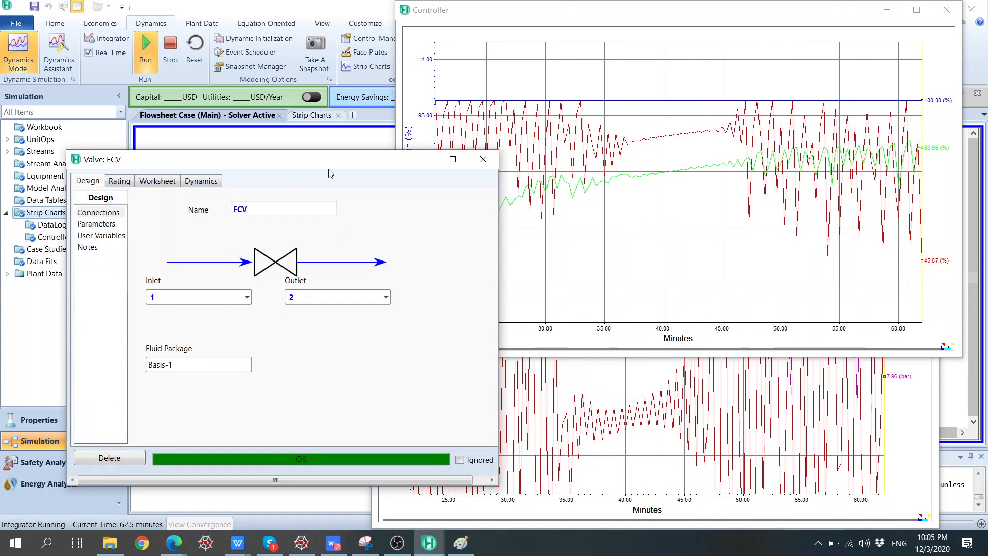
pyautogui.moveTo(330, 173); pyautogui.dragTo(292, 225)
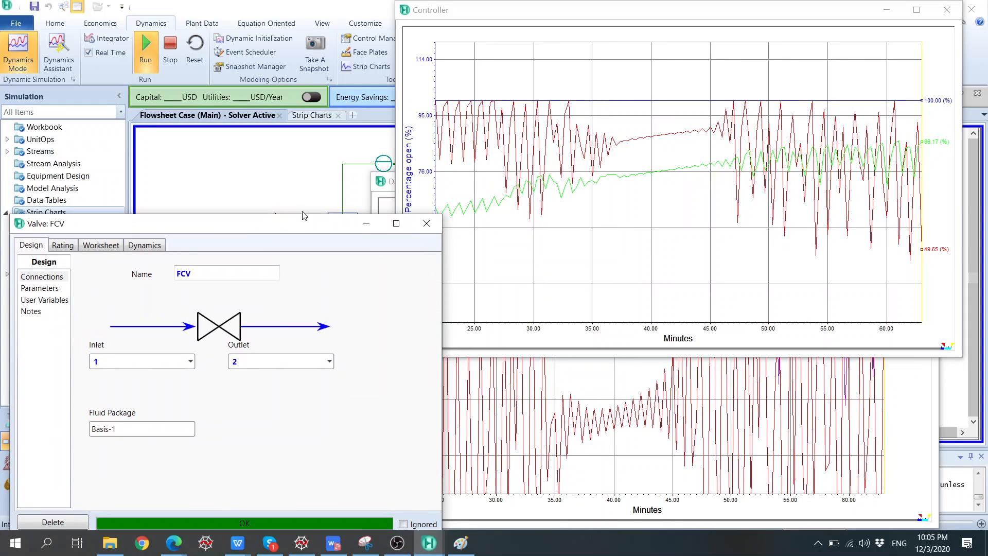
pyautogui.doubleClick(383, 165)
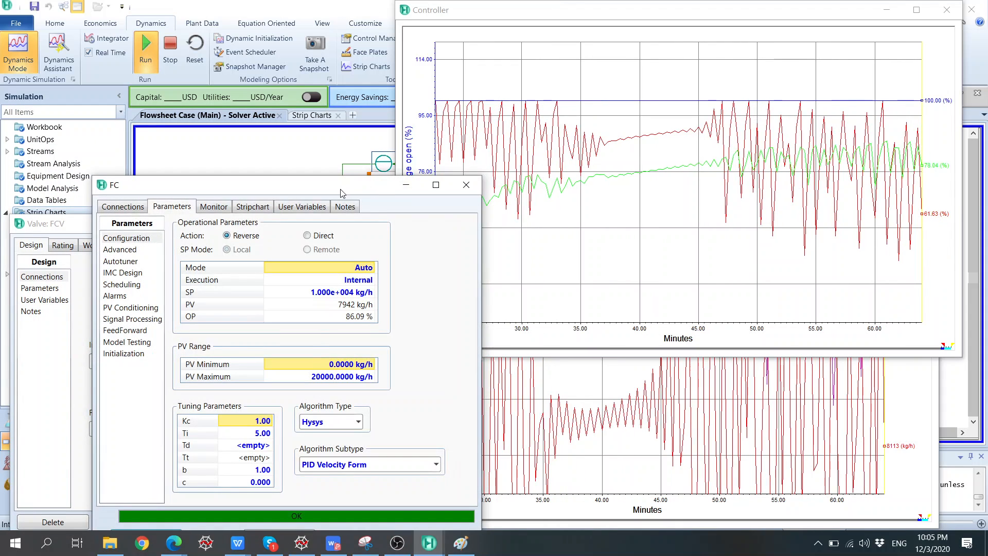
pyautogui.moveTo(340, 193); pyautogui.dragTo(270, 50)
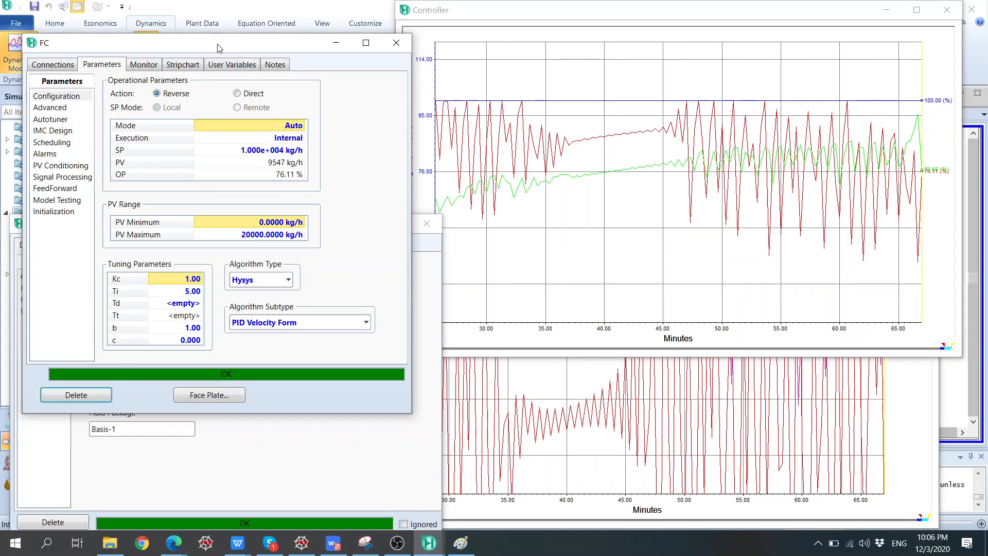
pyautogui.moveTo(219, 45); pyautogui.dragTo(491, 44)
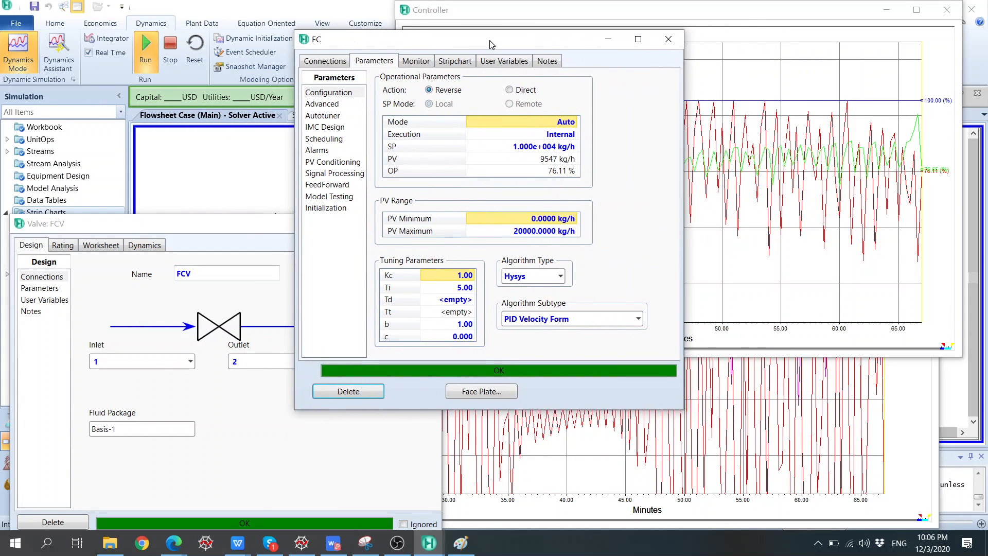
# Step: Review valve FCV's dynamic specifications and sizing data, and close the valve's window
pyautogui.moveTo(167, 223); pyautogui.dragTo(157, 158)
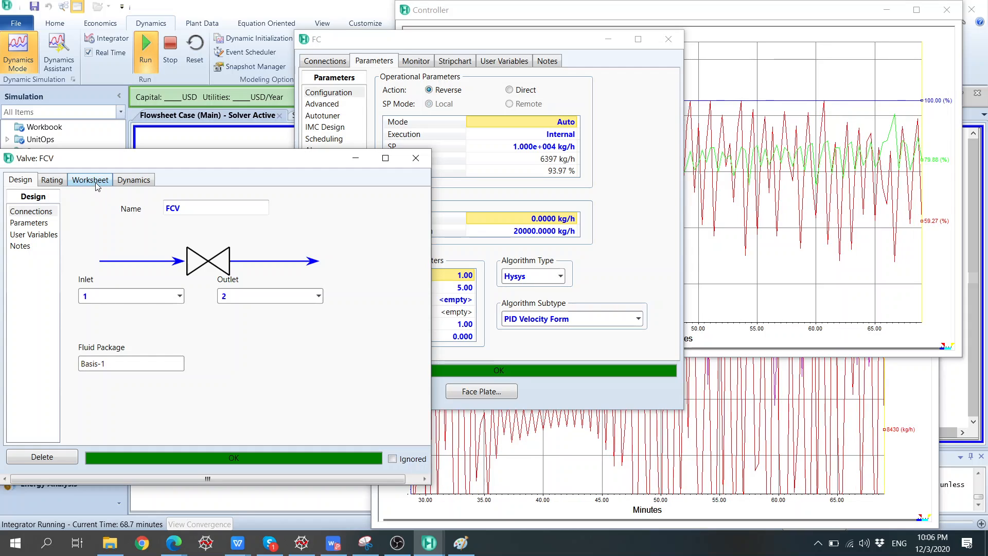
pyautogui.click(95, 182)
pyautogui.click(141, 182)
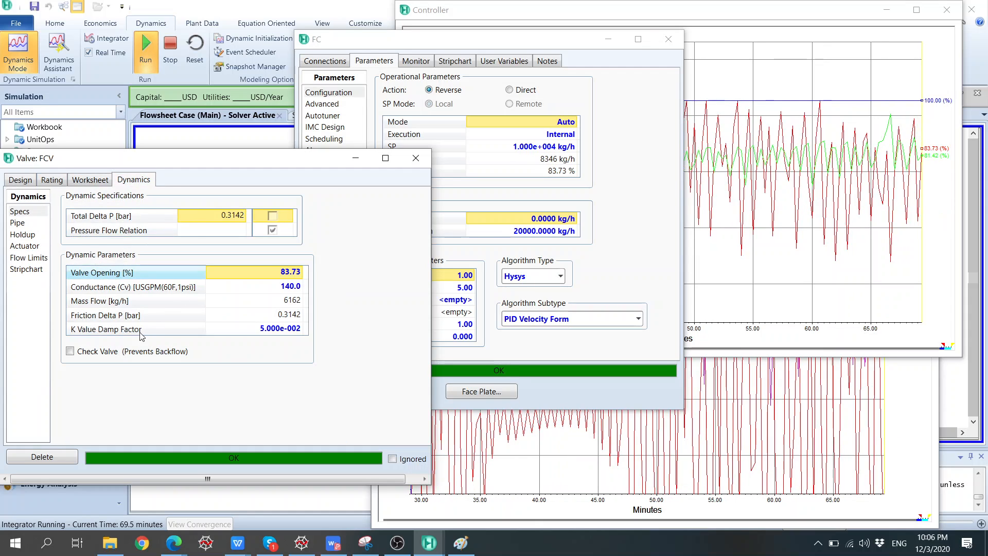
pyautogui.click(52, 180)
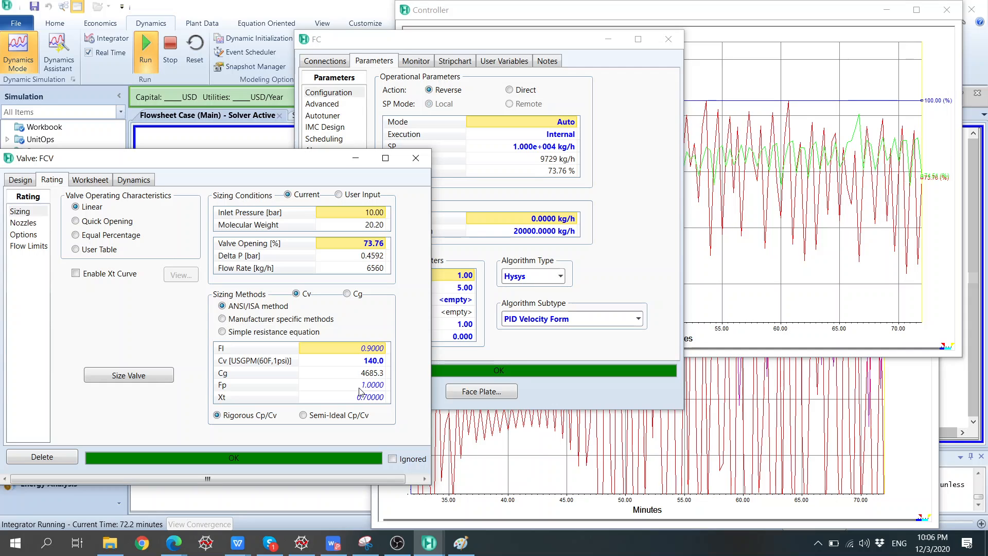
pyautogui.click(421, 164)
# Step: Set the tuning gain Kc of flow controller FC to 0.5
pyautogui.moveTo(512, 47); pyautogui.dragTo(230, 117)
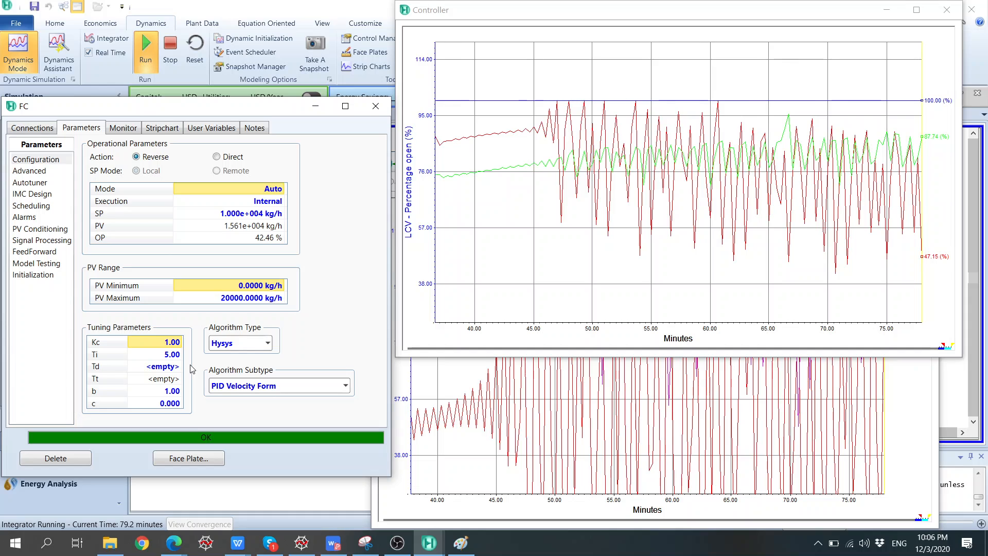
pyautogui.write('0.')
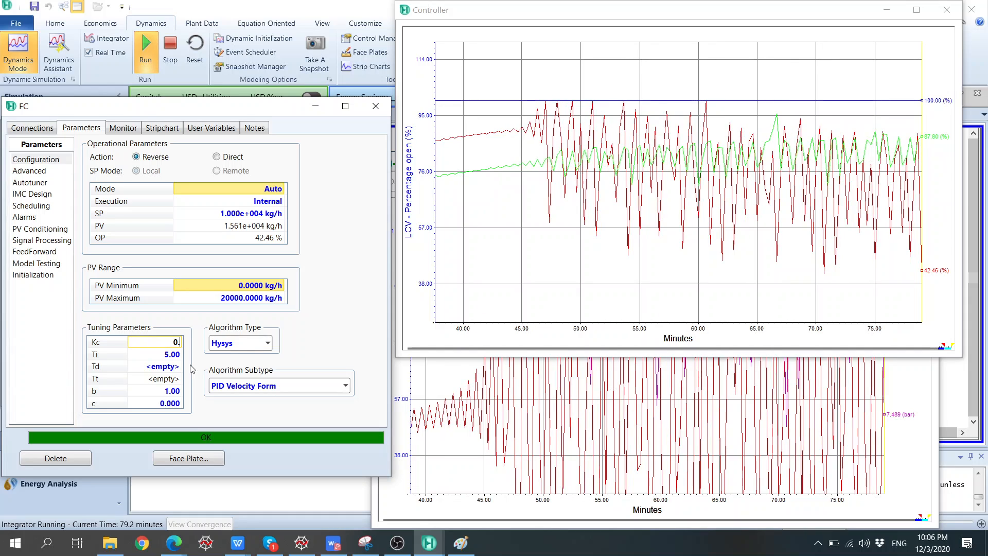
pyautogui.write('5')
pyautogui.press('Return')
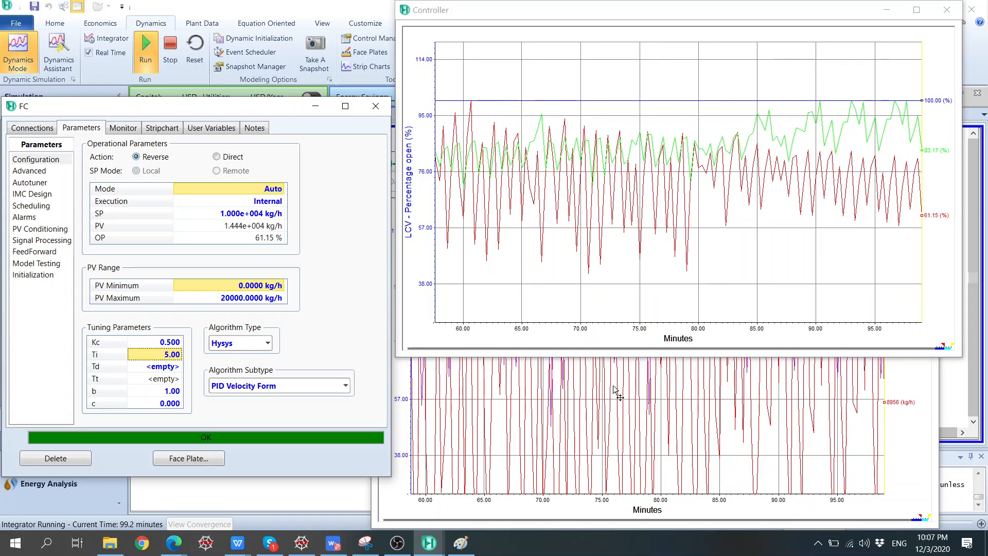
# Step: Check which variables the DataLogger1 curves represent in the chart's legend, and close the legend
pyautogui.click(695, 401)
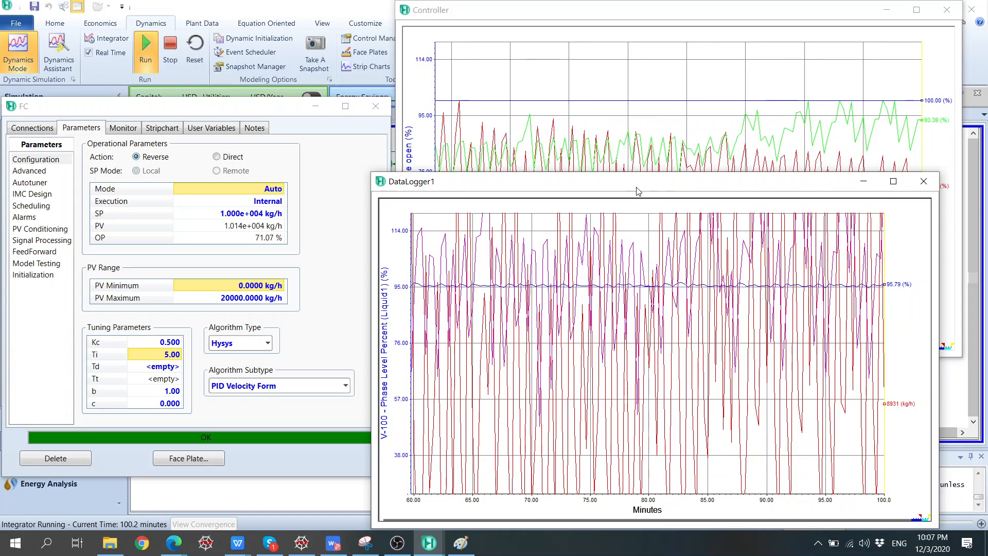
pyautogui.rightClick(549, 284)
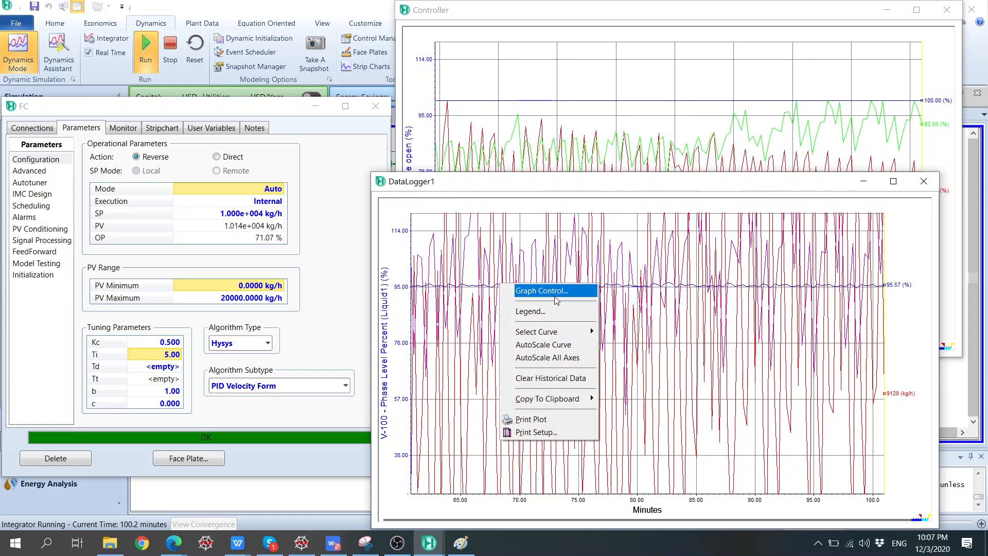
pyautogui.click(557, 308)
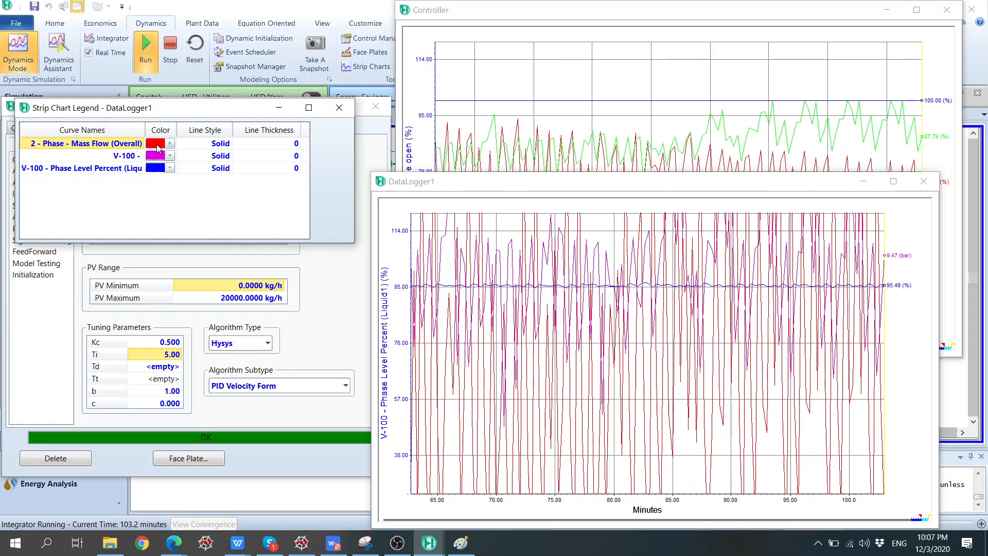
pyautogui.click(339, 108)
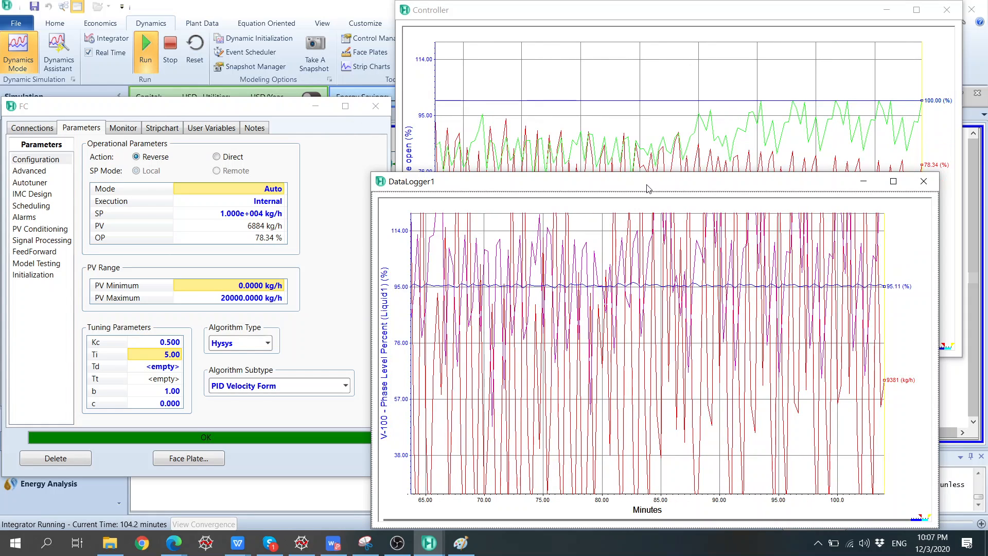
# Step: Set the tuning gain Kc of flow controller FC to 0.3 and move the DataLogger1 chart clear of the Controller chart
pyautogui.moveTo(648, 188); pyautogui.dragTo(357, 121)
pyautogui.moveTo(512, 124); pyautogui.dragTo(811, 143)
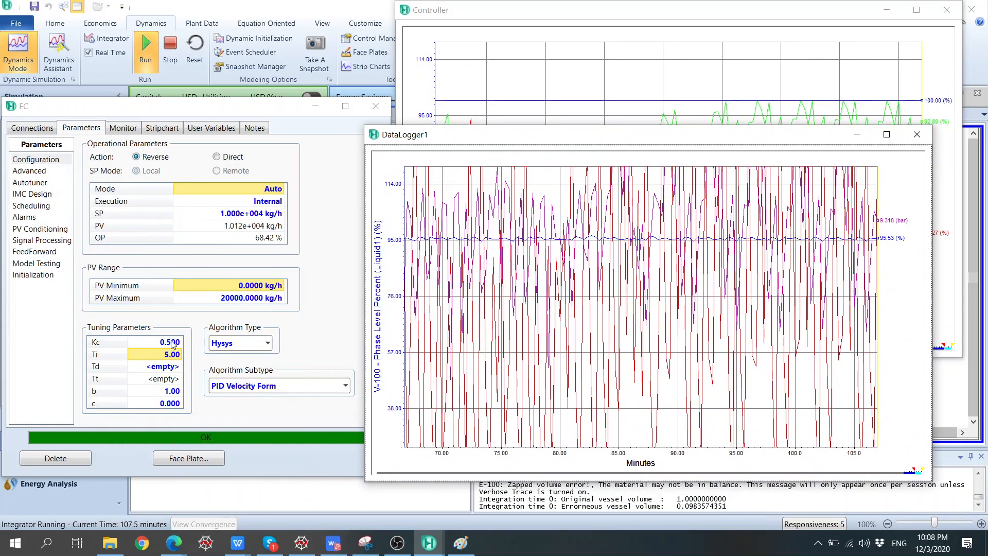
pyautogui.click(269, 357)
pyautogui.write('0.3')
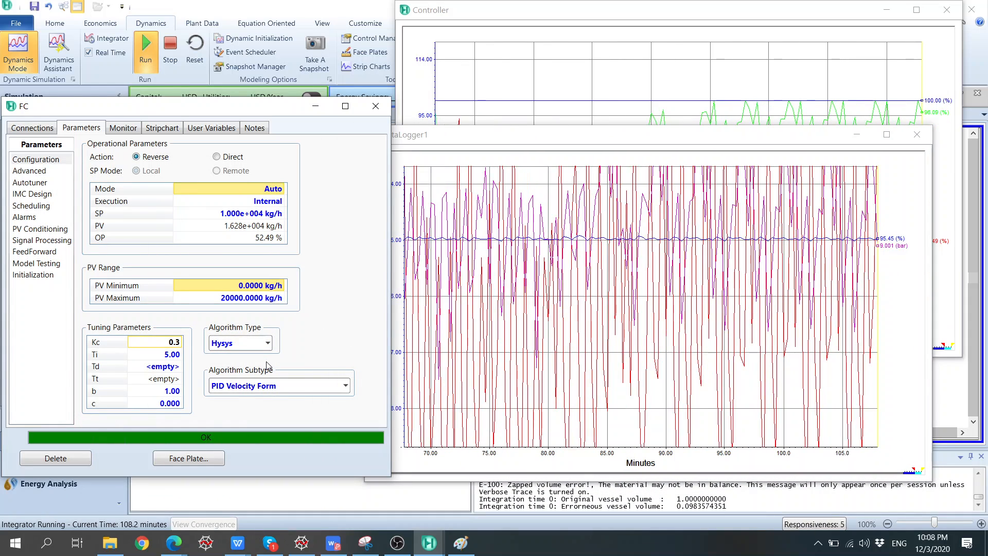
pyautogui.press('Return')
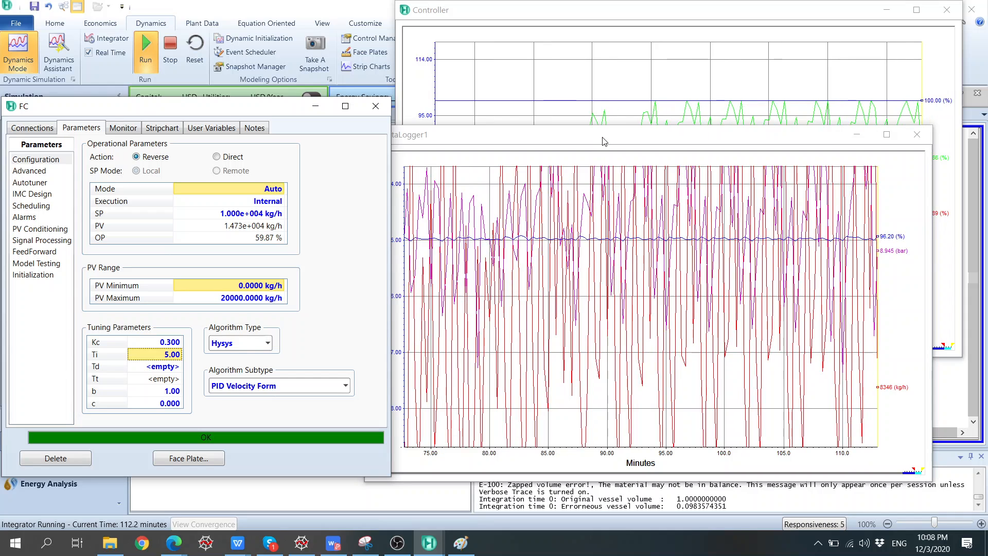
pyautogui.moveTo(603, 141); pyautogui.dragTo(269, 130)
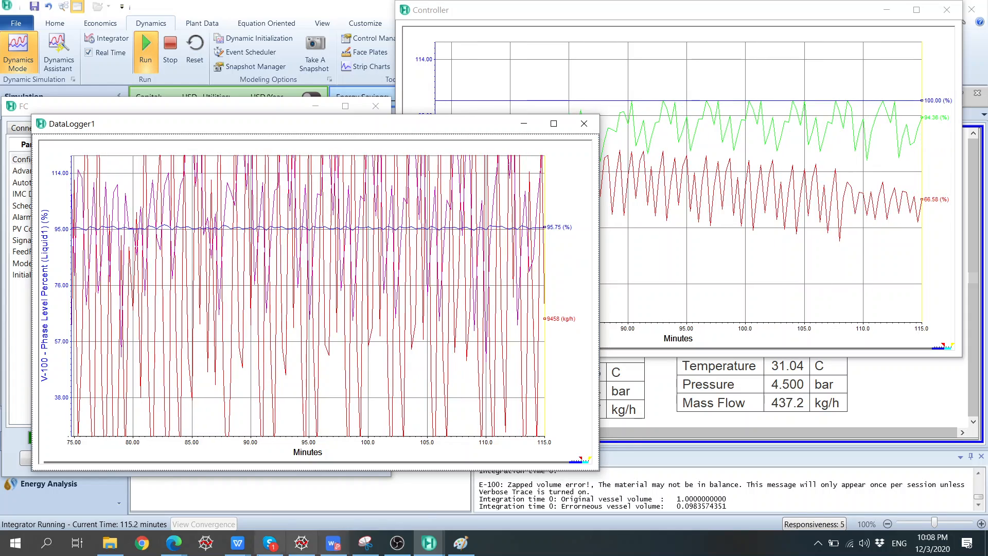
# Step: Switch to the Edge window with the cascade control search and load controlguru.com in its empty tab
pyautogui.click(180, 548)
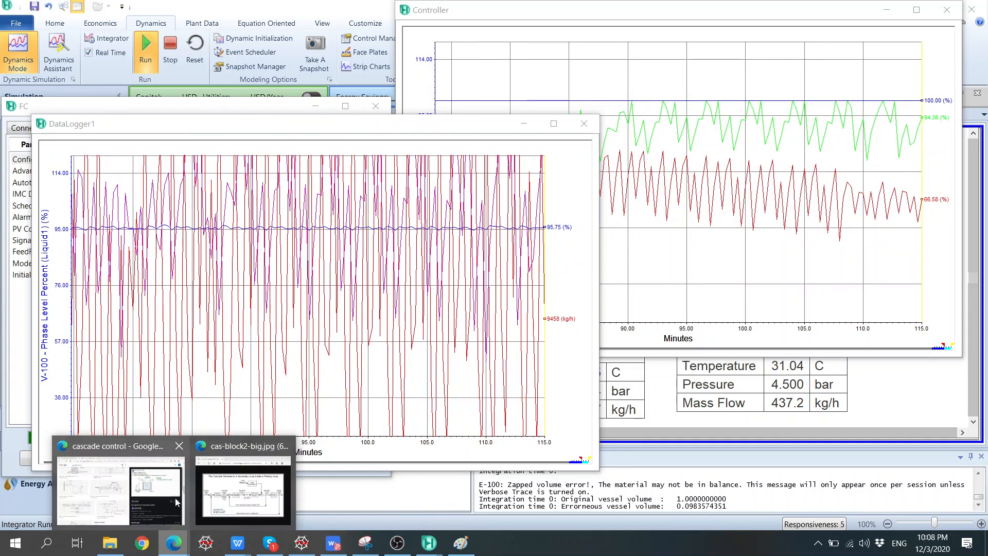
pyautogui.click(175, 503)
pyautogui.click(322, 10)
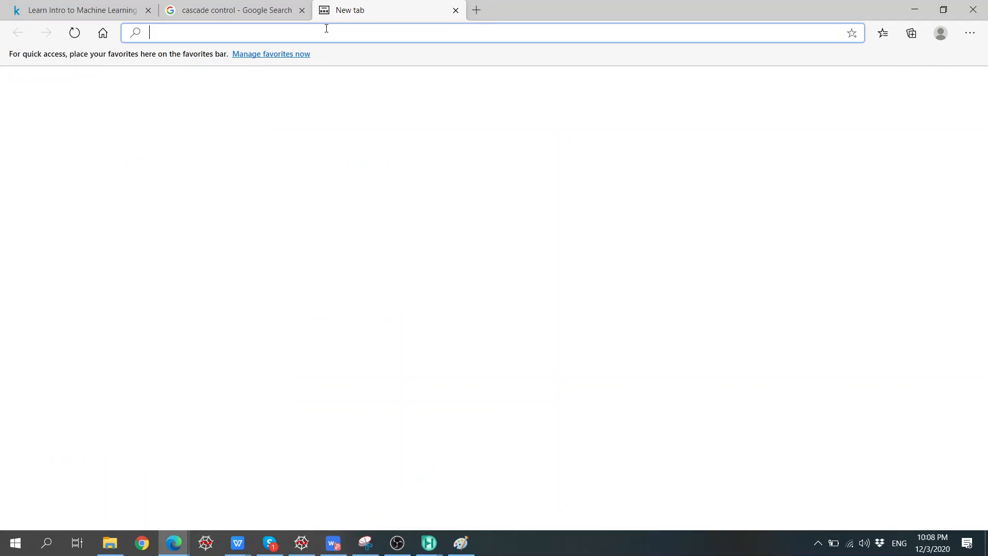
pyautogui.click(272, 12)
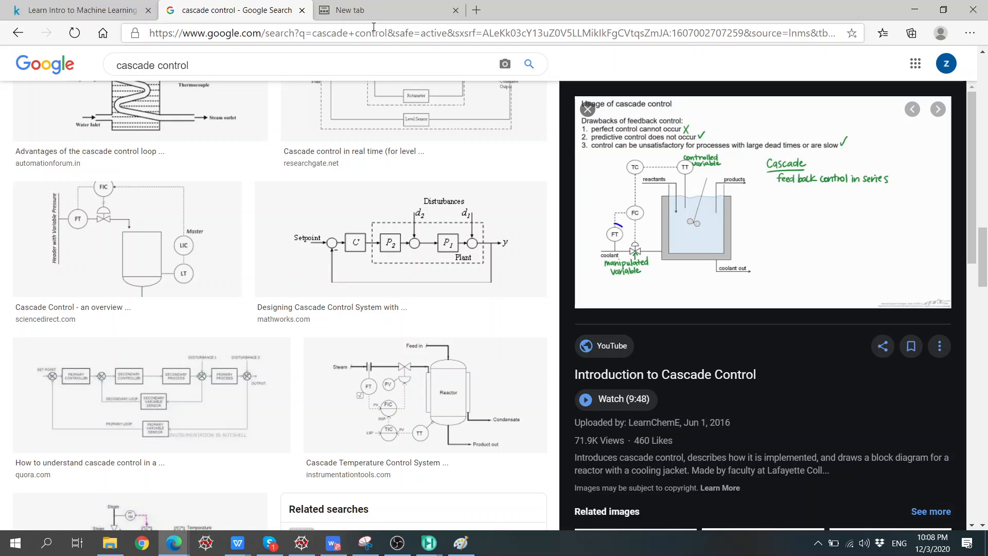
pyautogui.hotkey('ctrl', 'Tab')
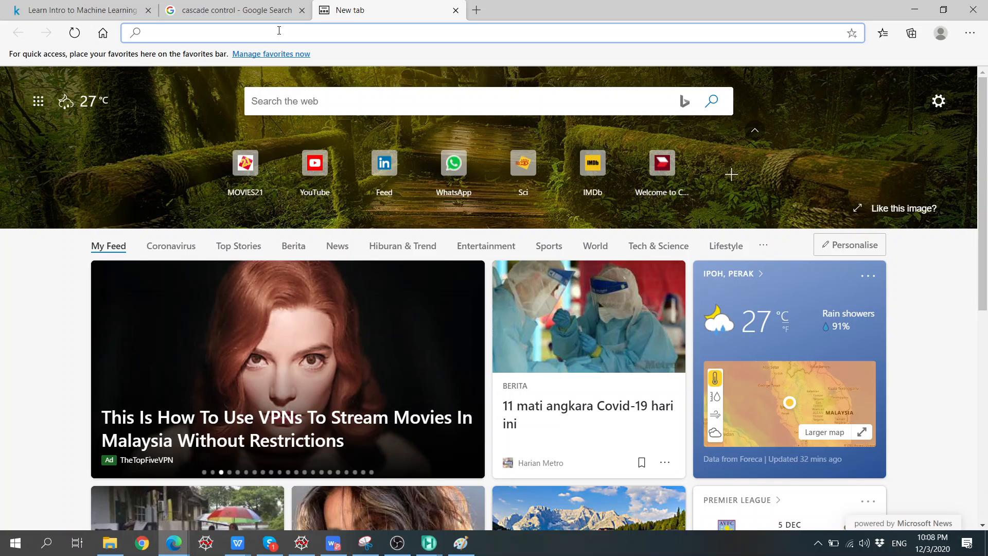
pyautogui.write('c')
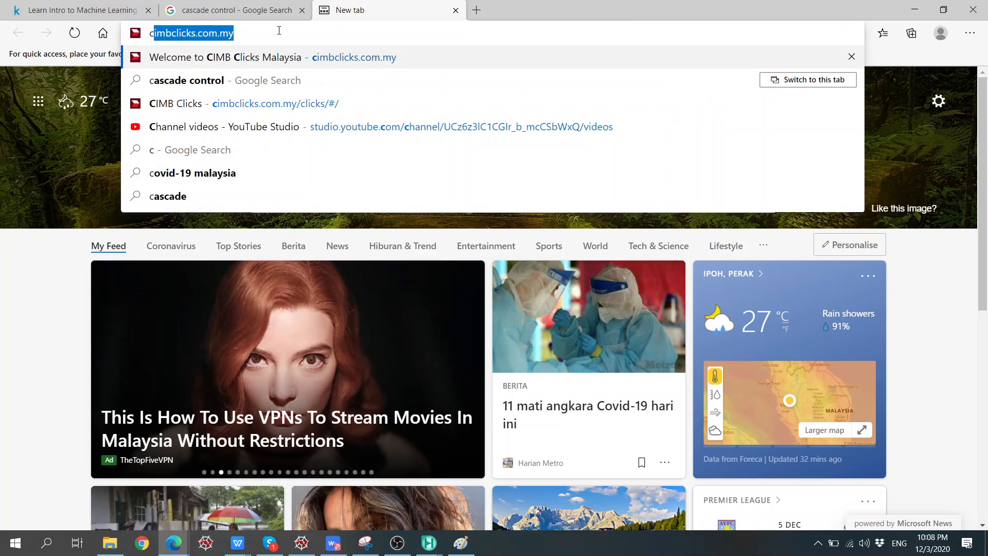
pyautogui.write('ontrolguru.com')
pyautogui.press('Return')
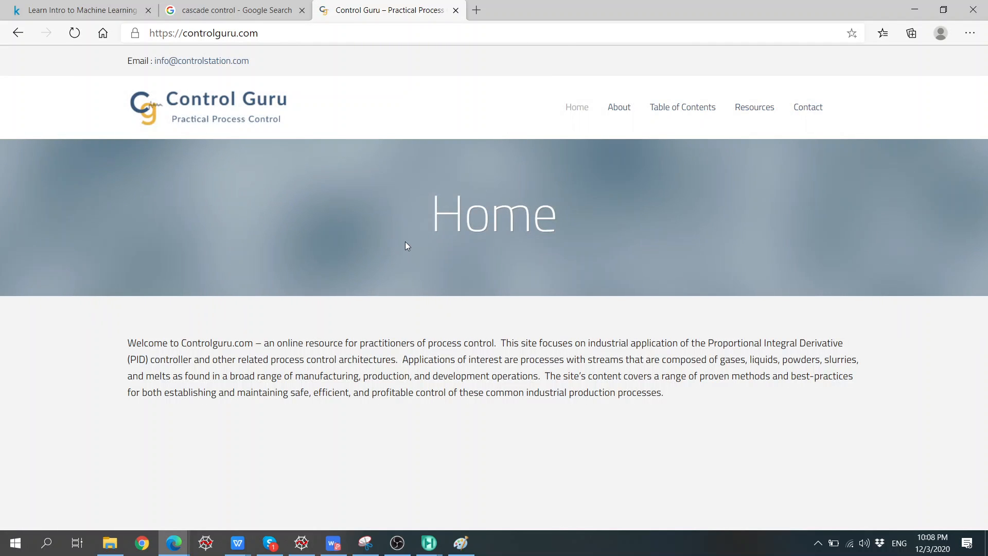
# Step: Open Control Guru's table of contents and look through the process modeling and PID controller design and tuning topics
pyautogui.click(661, 109)
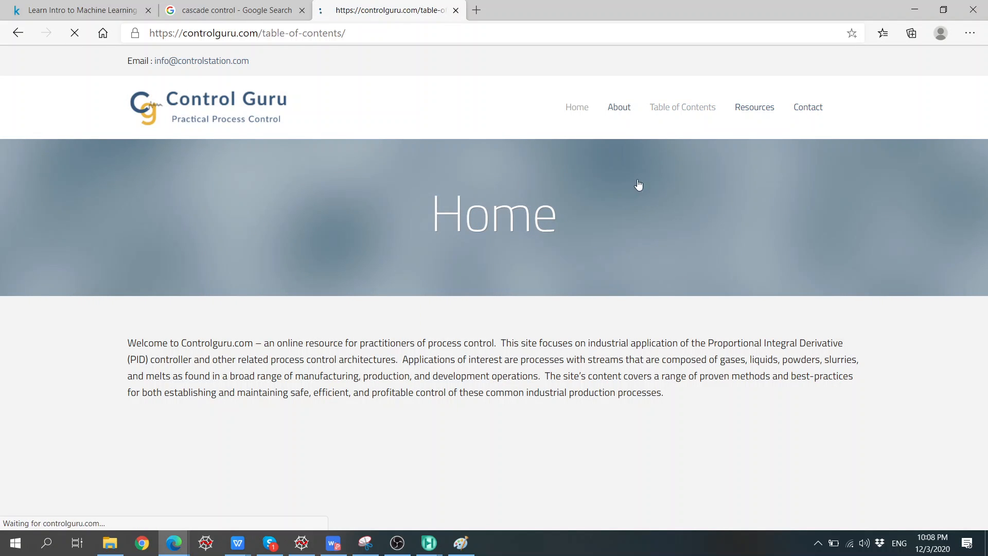
pyautogui.scroll(-6, 509, 329)
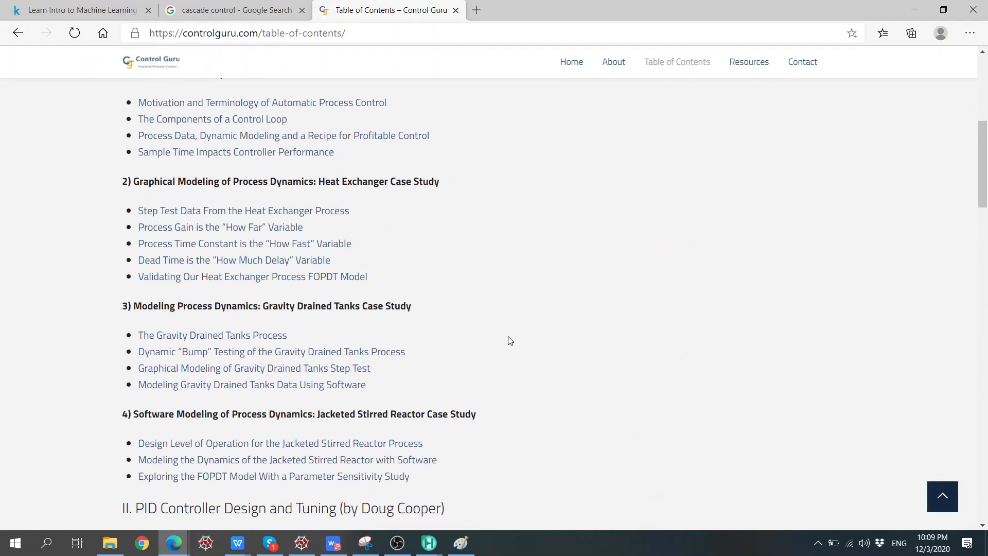
pyautogui.scroll(-5, 509, 341)
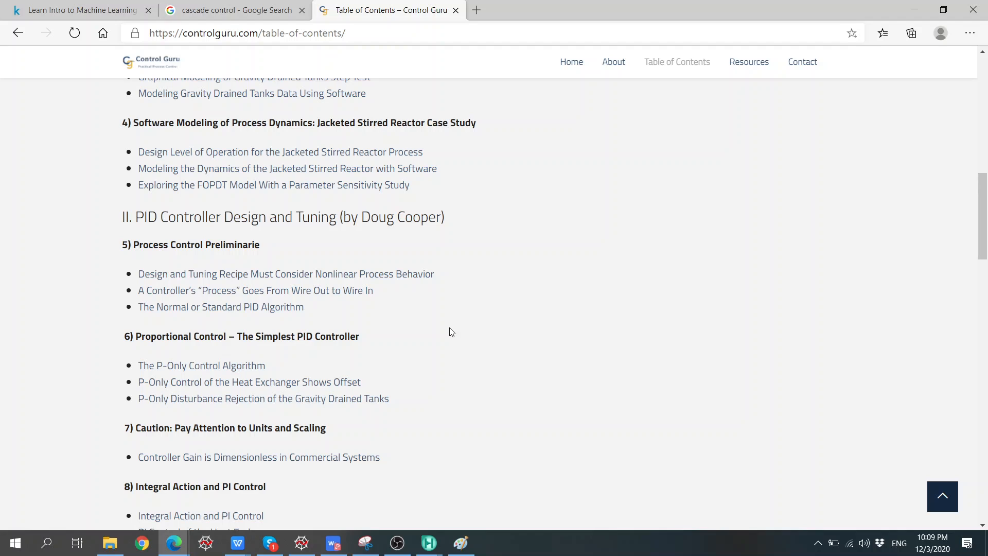
pyautogui.scroll(-4, 449, 329)
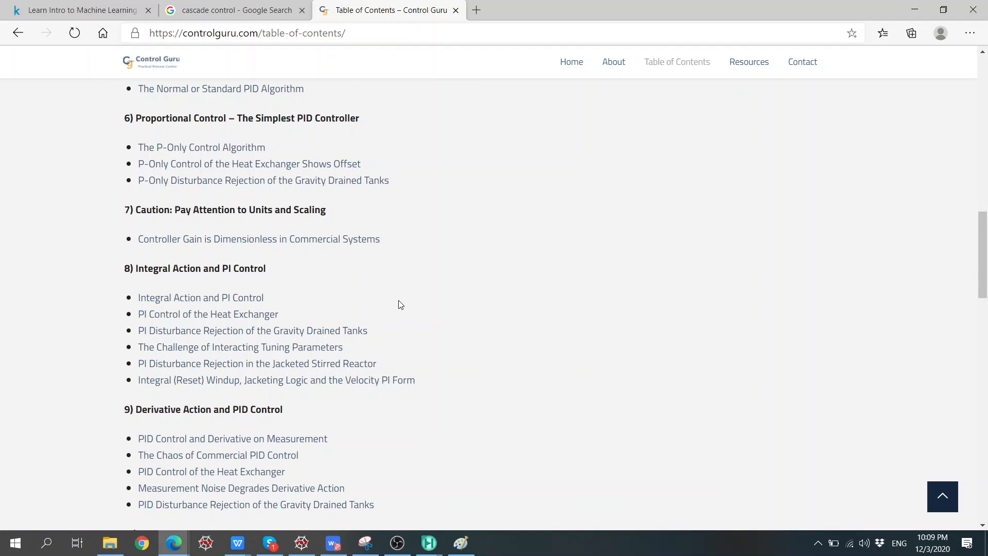
pyautogui.scroll(-4, 397, 302)
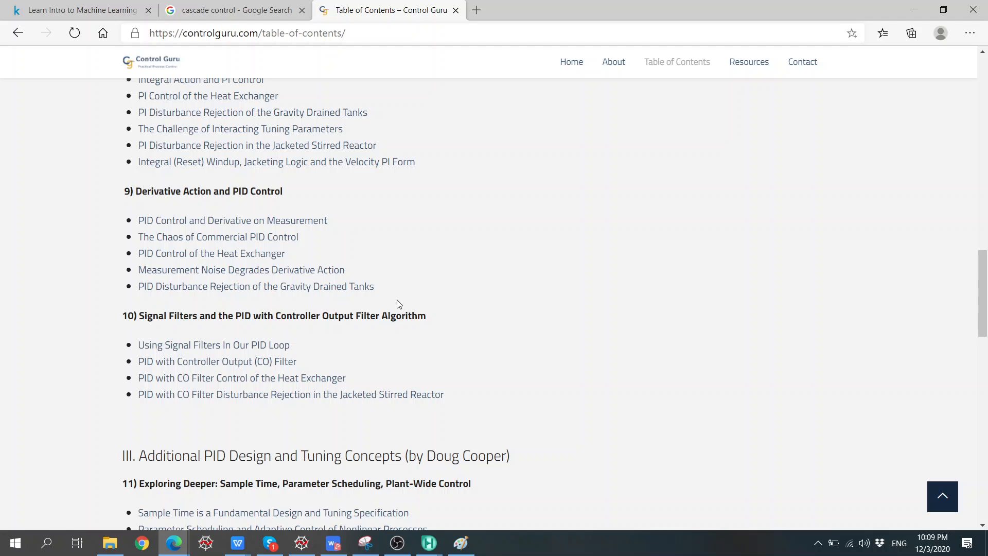
pyautogui.scroll(-4, 454, 307)
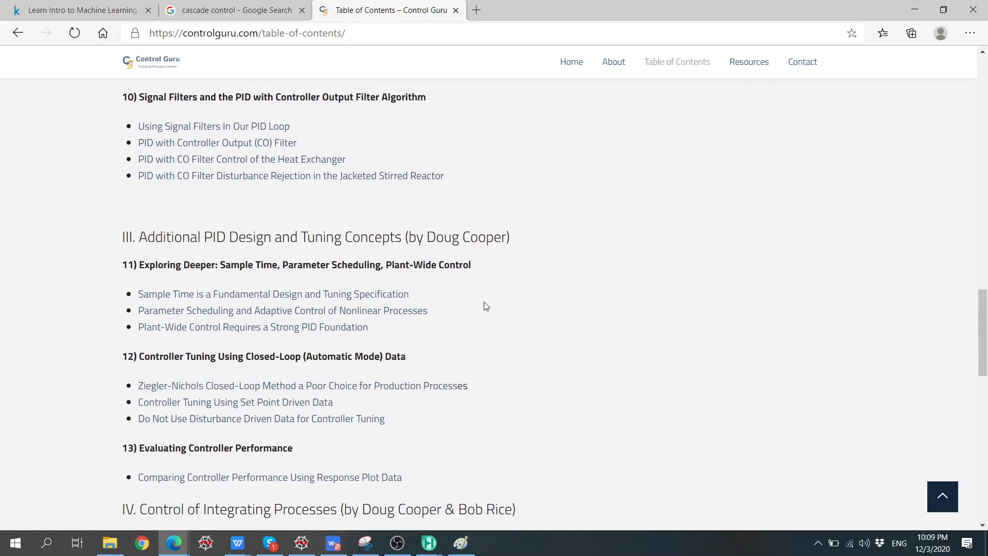
pyautogui.scroll(5, 499, 305)
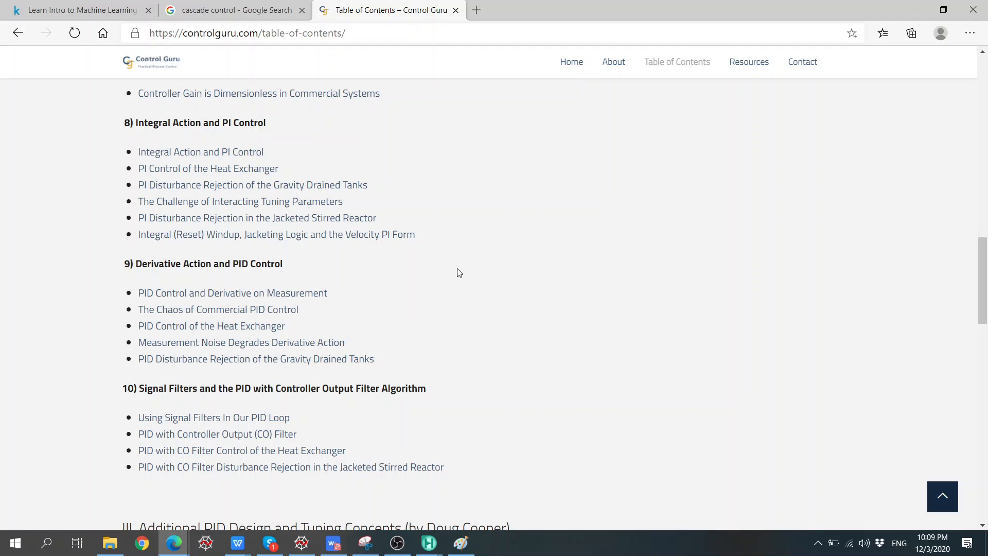
pyautogui.scroll(1, 459, 272)
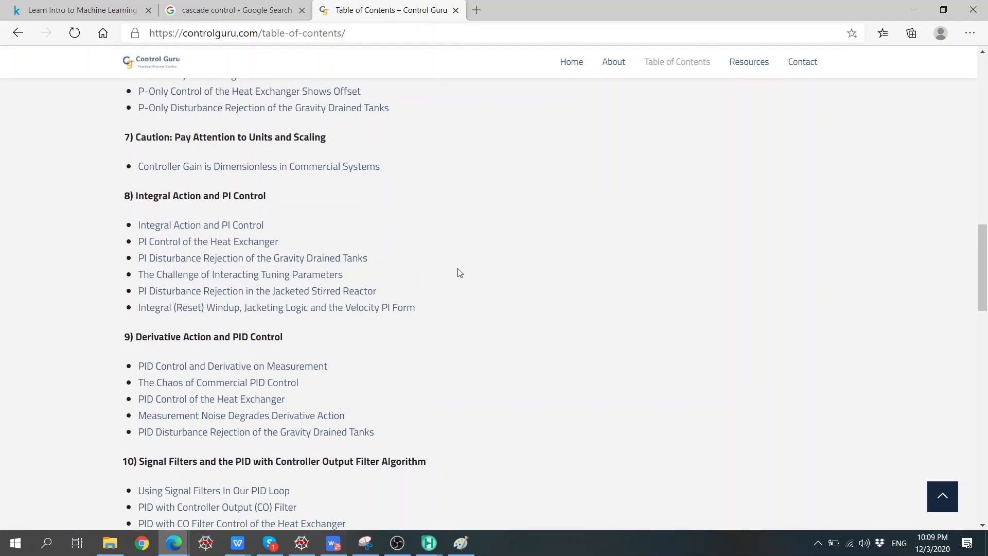
pyautogui.scroll(1, 459, 272)
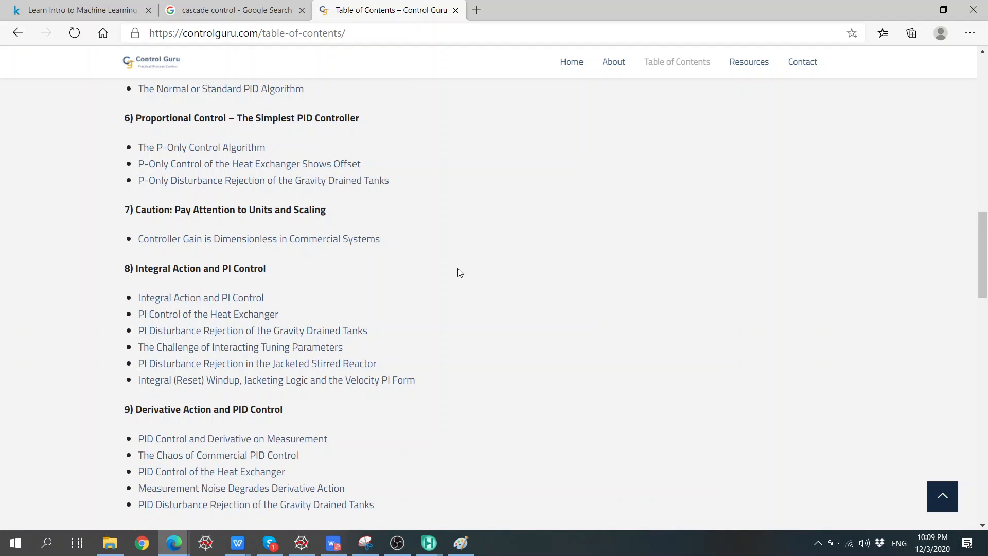
pyautogui.scroll(2, 463, 198)
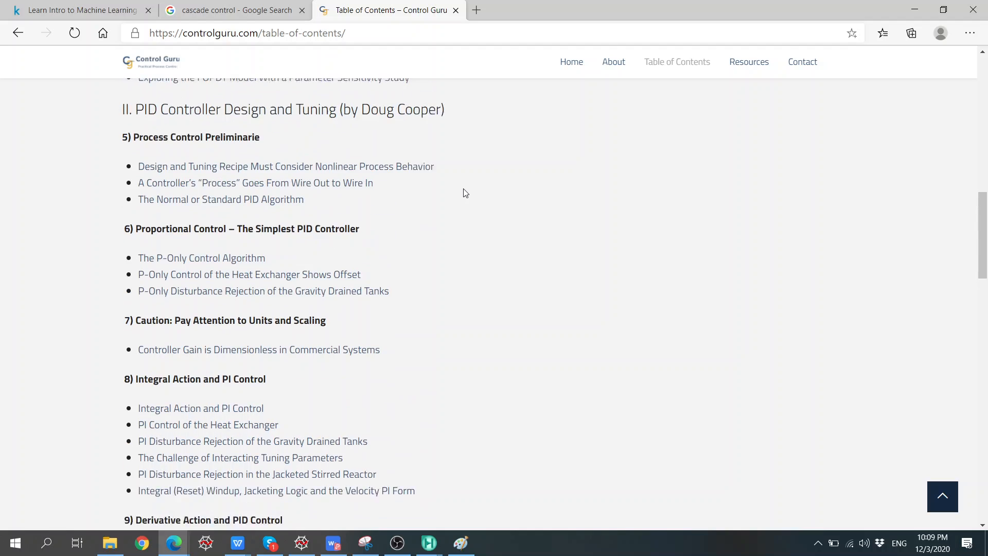
pyautogui.scroll(1, 466, 193)
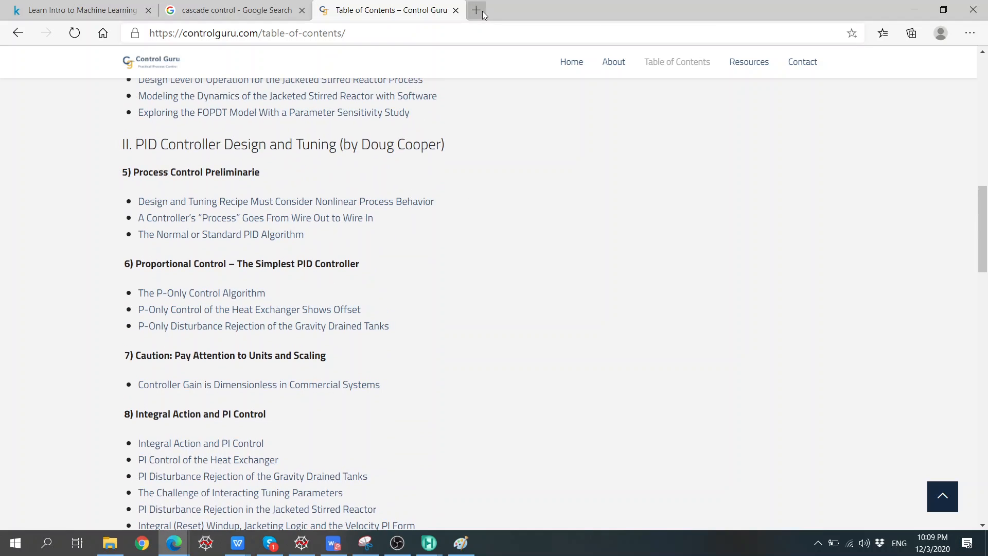
# Step: Look through the table of contents' sections on integrating processes, advanced control architectures and process applications
pyautogui.scroll(-1, 477, 256)
pyautogui.scroll(-10, 477, 256)
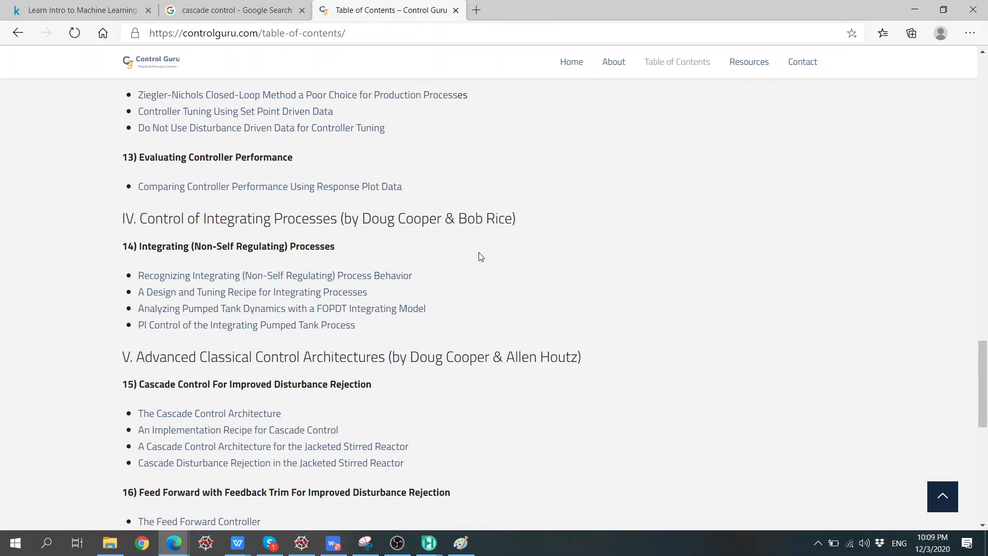
pyautogui.scroll(-8, 482, 255)
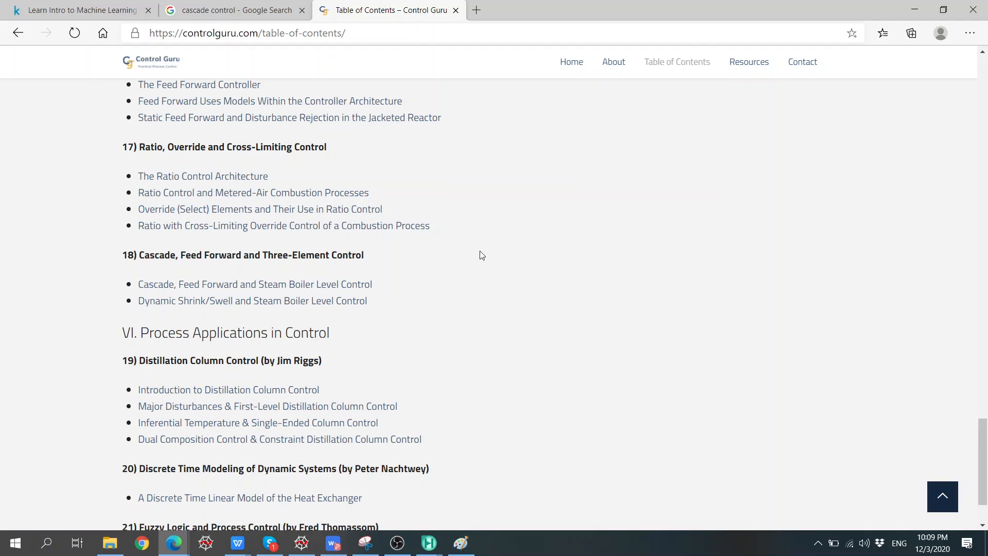
pyautogui.scroll(-2, 483, 255)
# Step: Open the article "The P-Only Control Algorithm" under Proportional Control and skim it to the end
pyautogui.scroll(12, 482, 255)
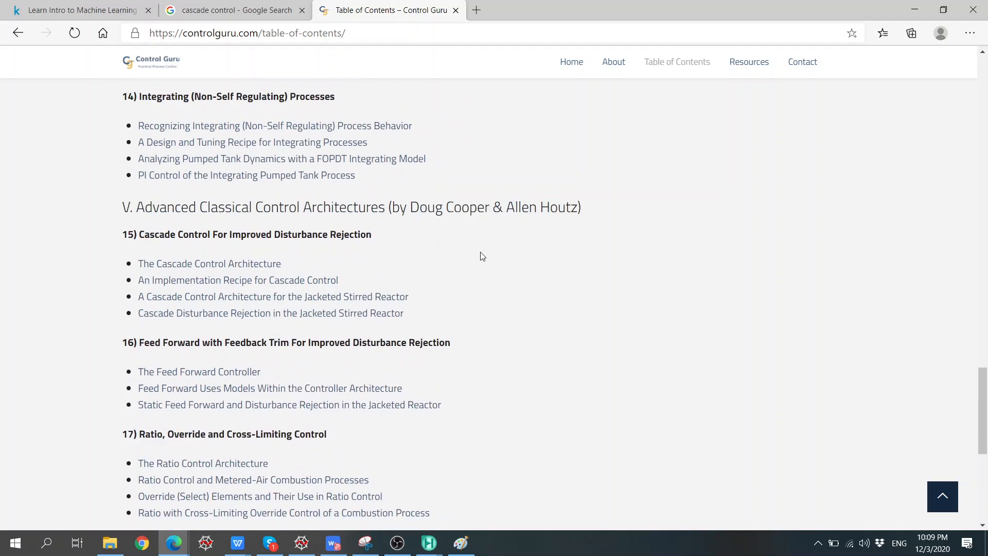
pyautogui.scroll(5, 482, 255)
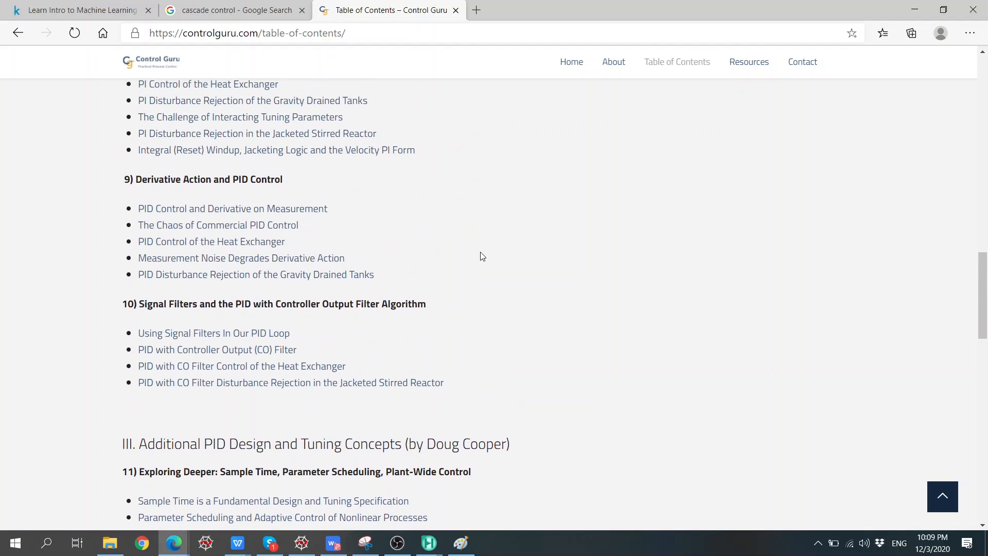
pyautogui.scroll(4, 393, 242)
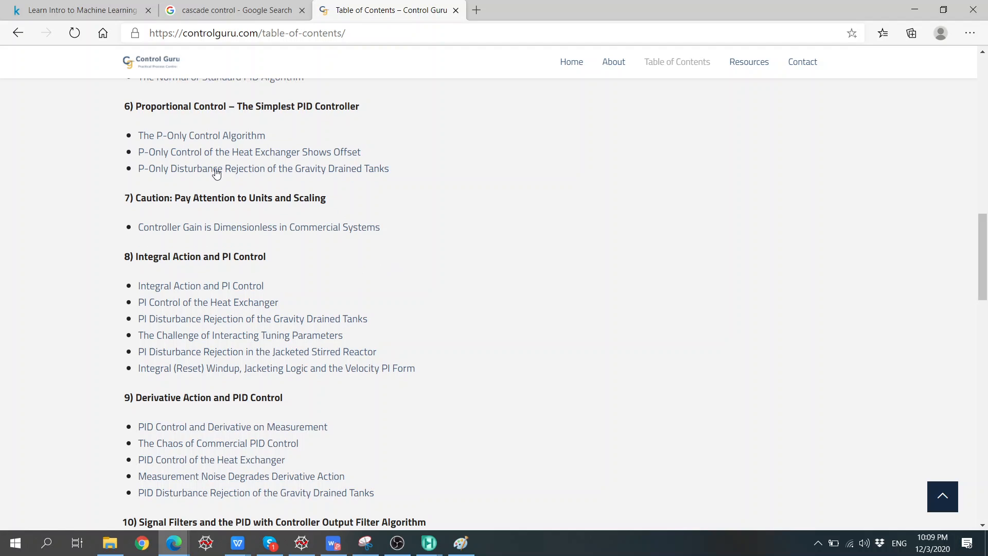
pyautogui.click(192, 137)
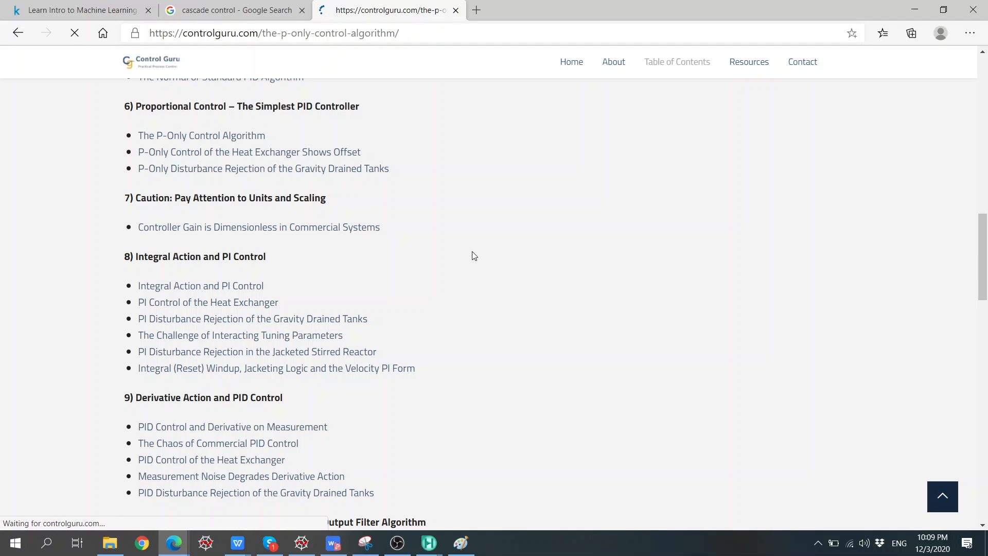
pyautogui.scroll(-20, 590, 332)
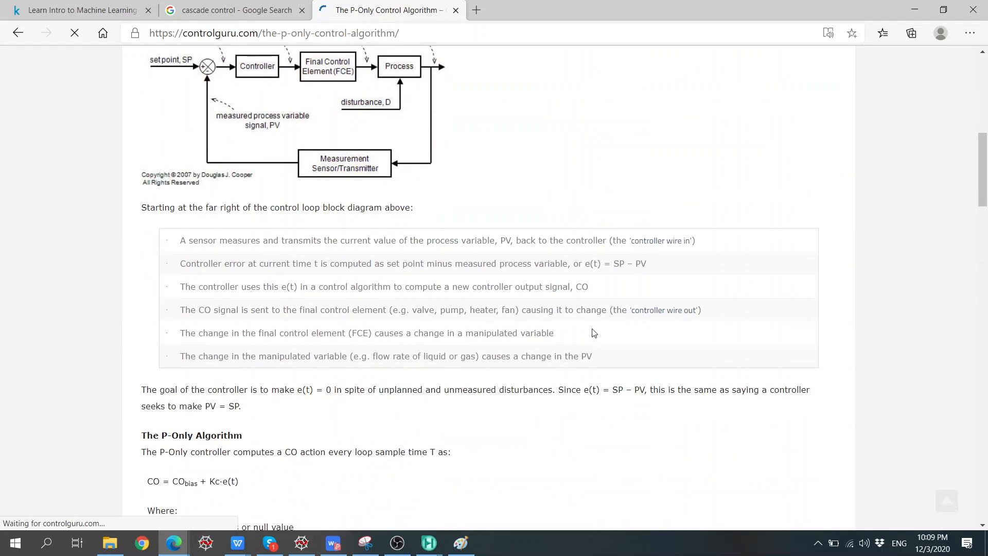
pyautogui.scroll(-20, 594, 330)
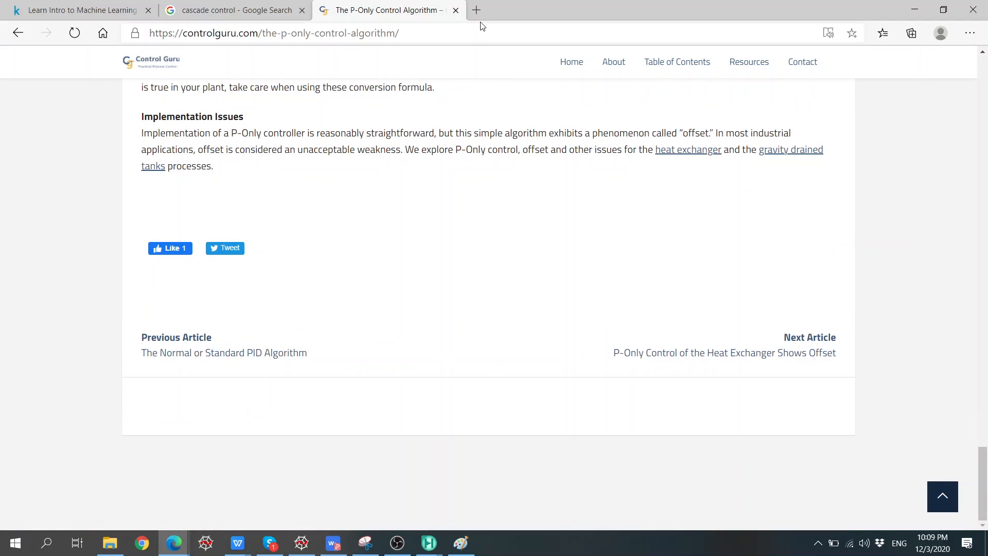
# Step: Search images for "pid controller" in a new tab and open the Control Engineering article behind the table of stable and unstable responses
pyautogui.click(476, 10)
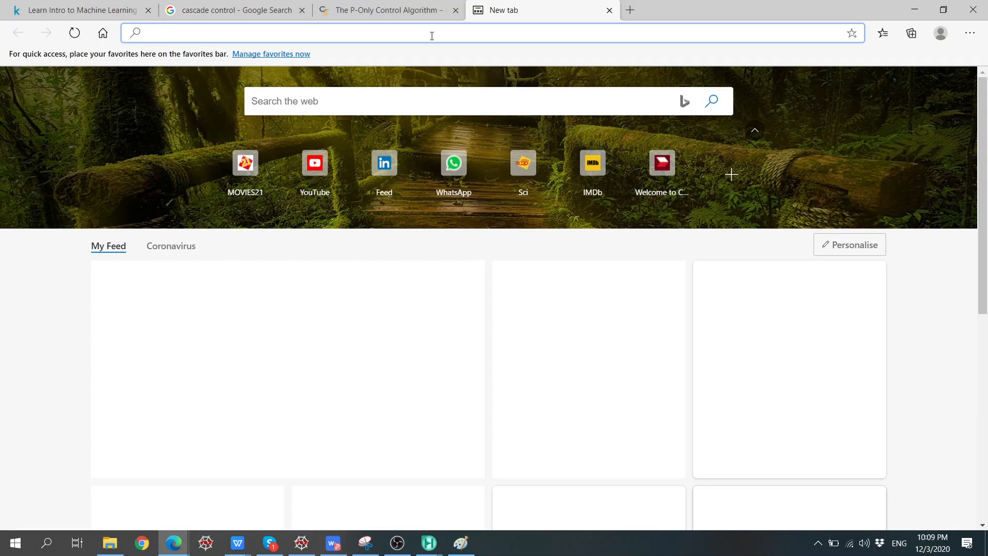
pyautogui.write('pid')
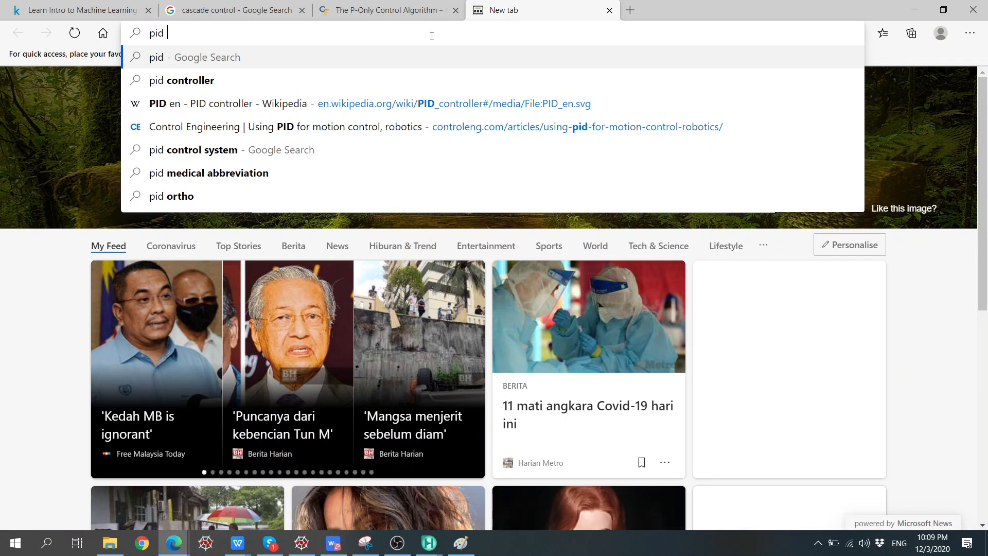
pyautogui.click(273, 85)
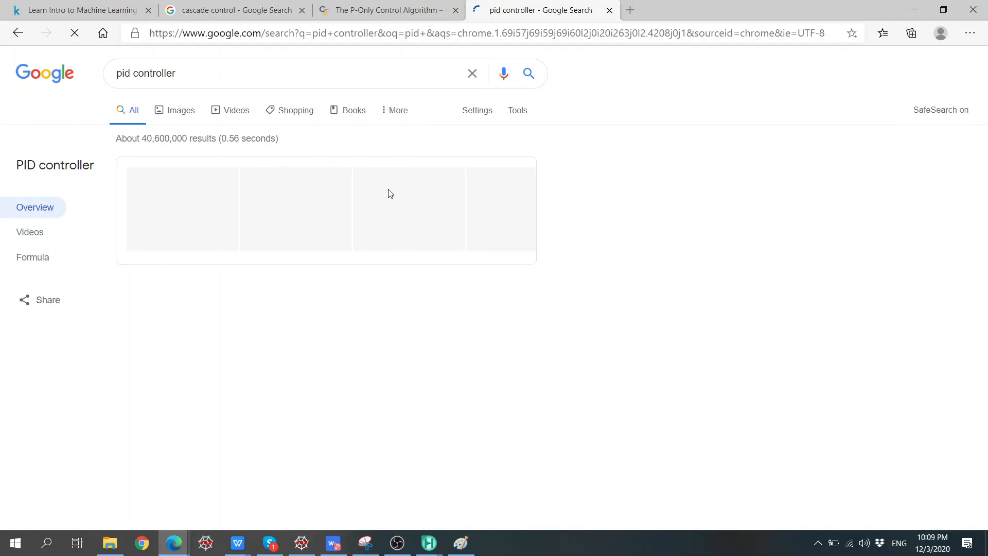
pyautogui.click(179, 113)
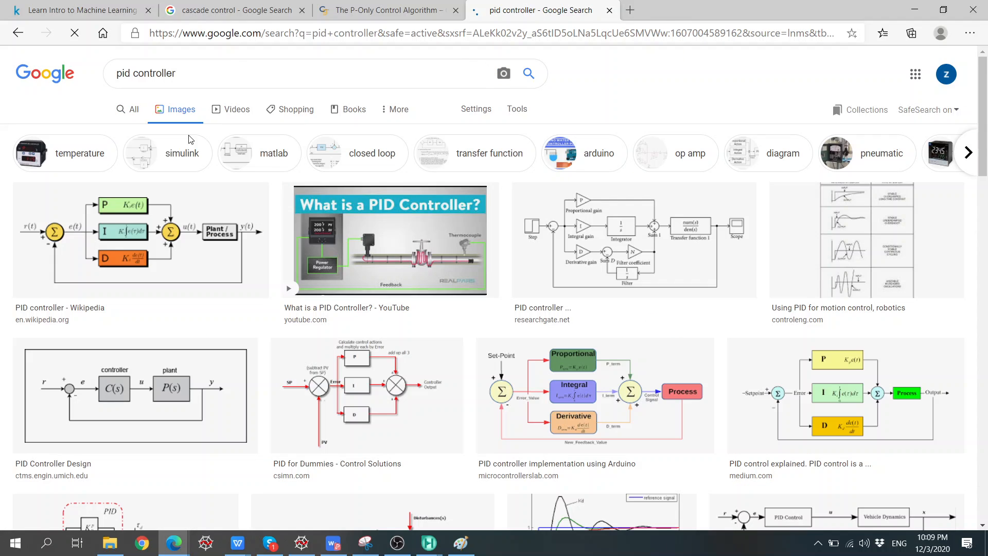
pyautogui.click(846, 247)
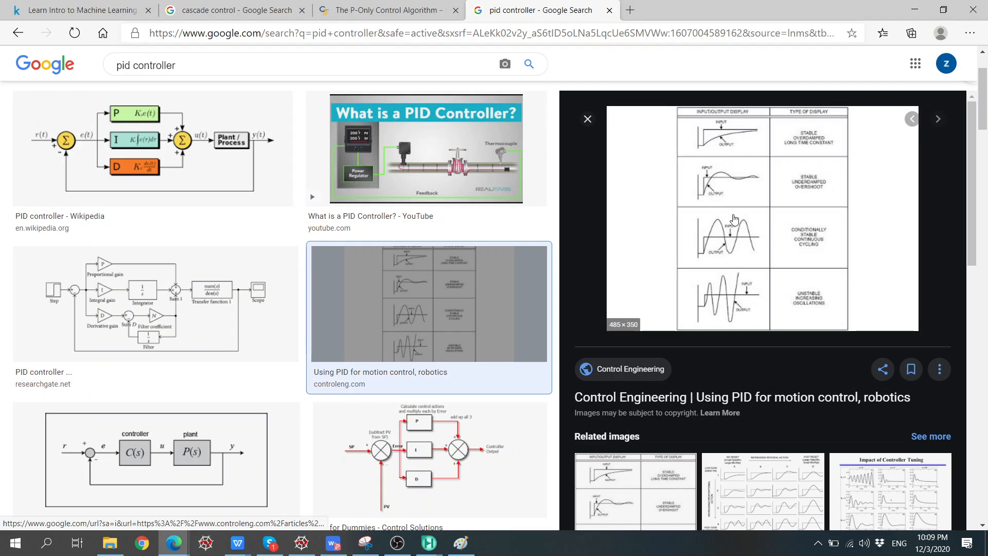
pyautogui.click(734, 219)
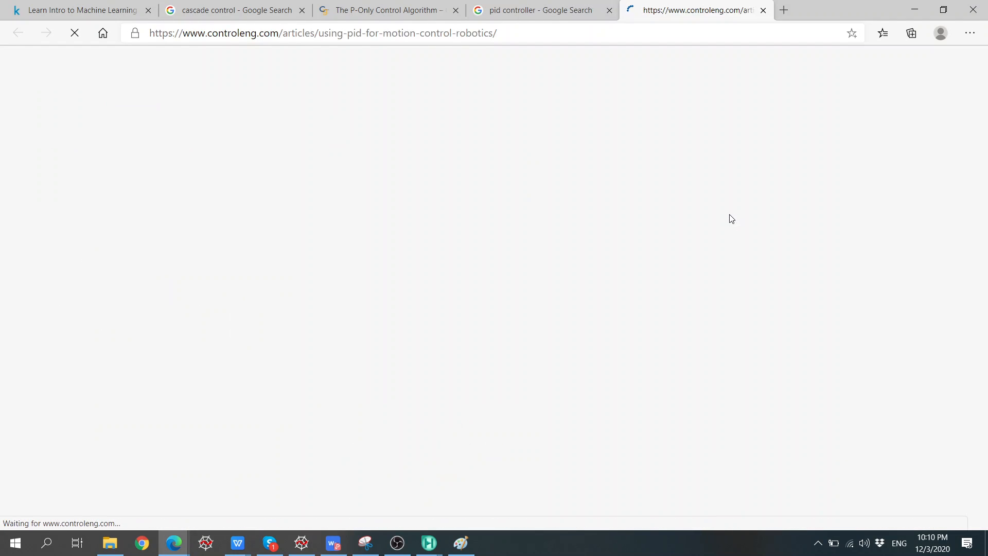
# Step: Return to the "pid controller" image results, open the PID-tuner.com page behind the Kp/Ti response grid, and close the Control Engineering article
pyautogui.click(546, 11)
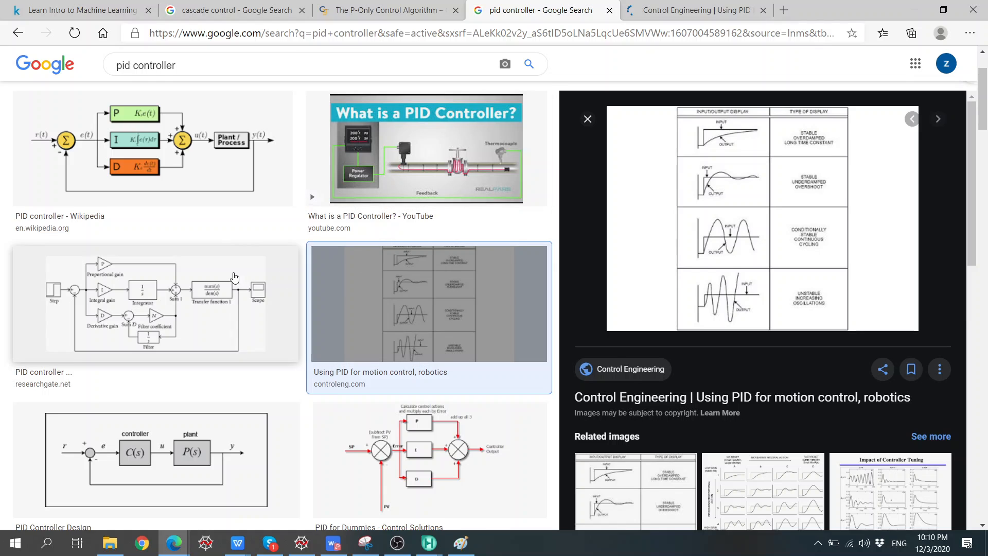
pyautogui.scroll(-7, 234, 273)
pyautogui.scroll(-7, 235, 273)
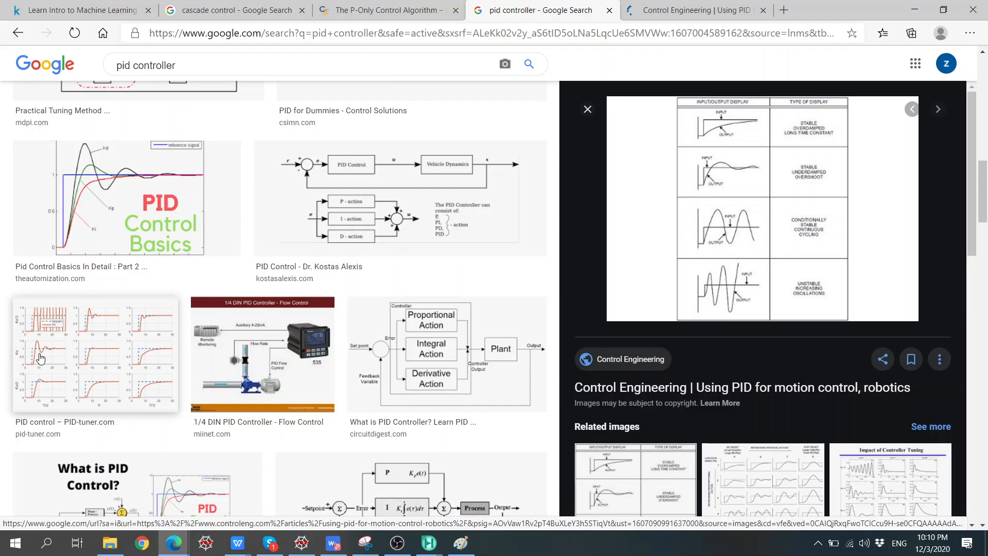
pyautogui.click(62, 339)
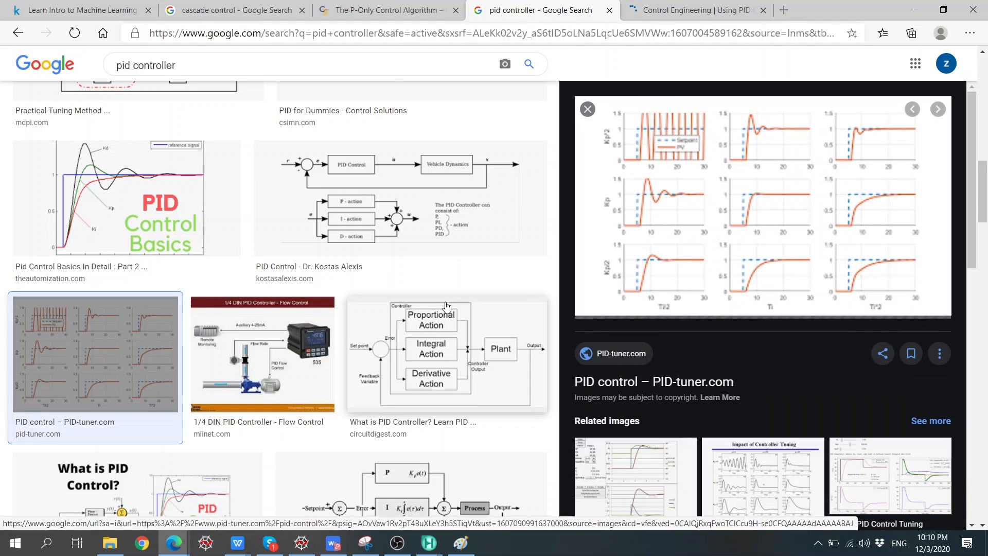
pyautogui.click(750, 205)
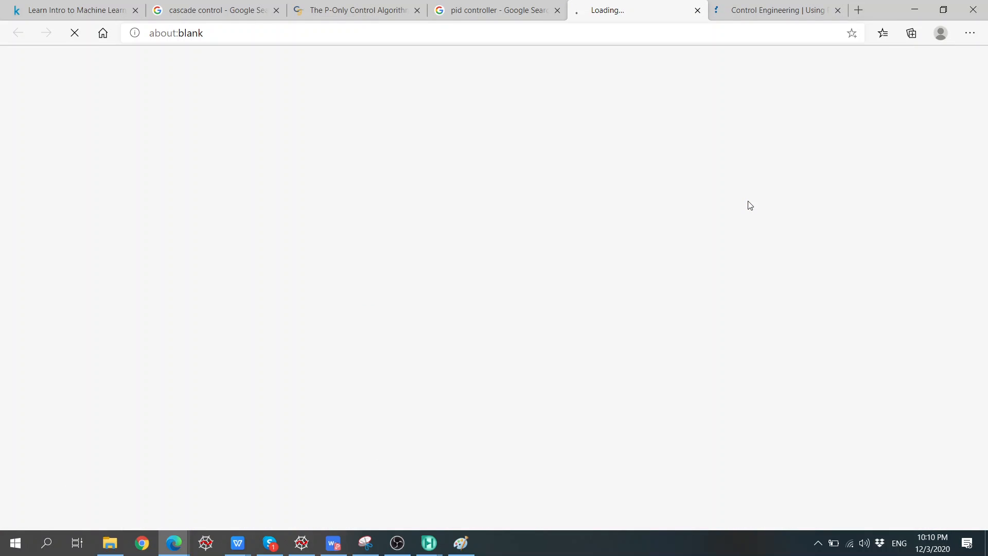
pyautogui.click(838, 9)
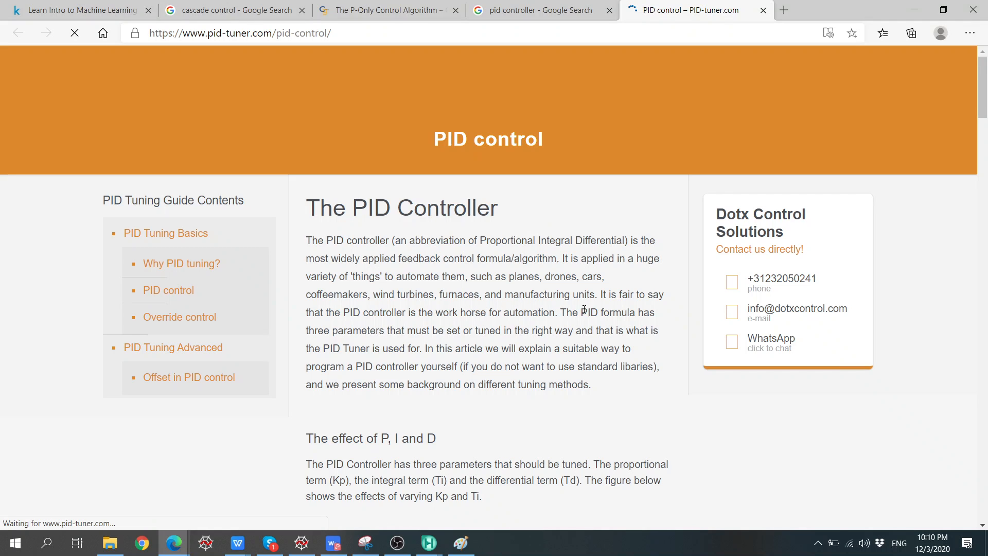
# Step: Study the PID-tuner.com figure on the effects of varying Kp and Ti, along with the discrete PID equation
pyautogui.scroll(-7, 622, 309)
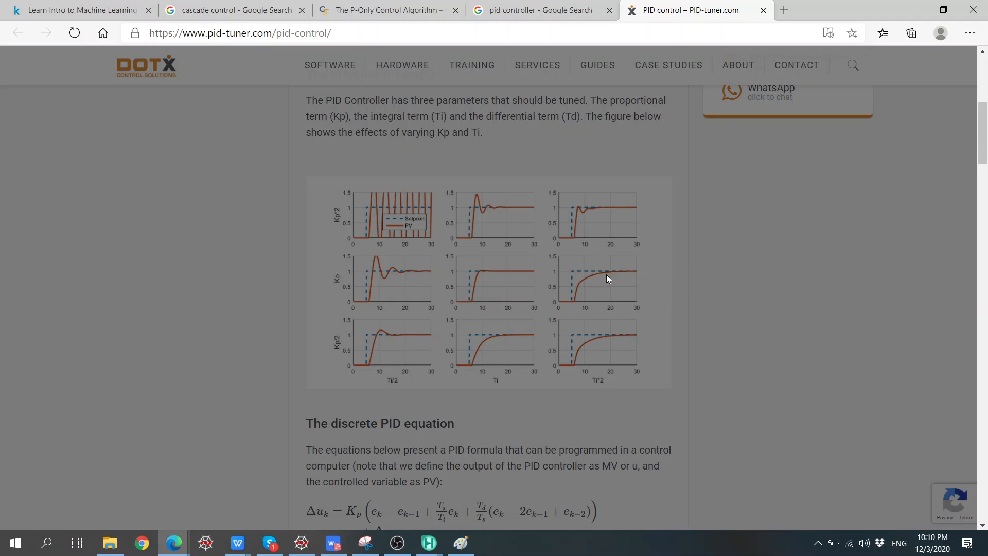
pyautogui.click(701, 189)
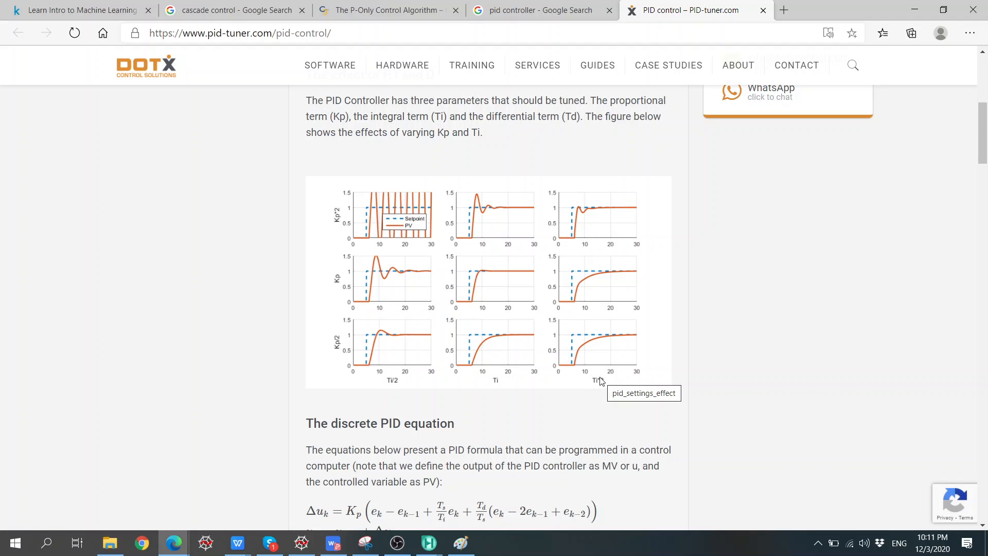
pyautogui.scroll(-3, 602, 382)
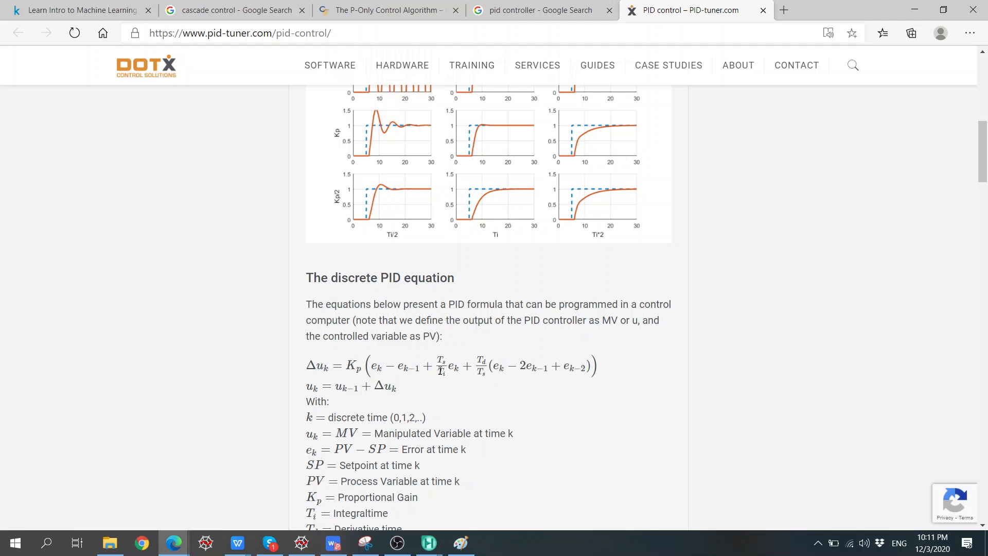
pyautogui.scroll(3, 486, 385)
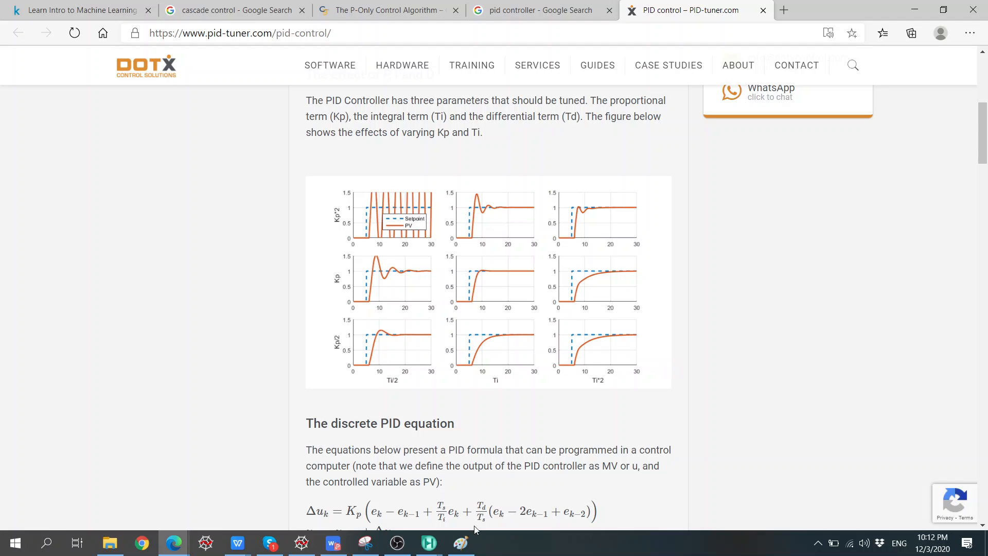
# Step: Switch to Aspen HYSYS, move DataLogger1 off controller FC's parameters, and set FC's Kc to 0.1
pyautogui.click(429, 543)
pyautogui.click(489, 496)
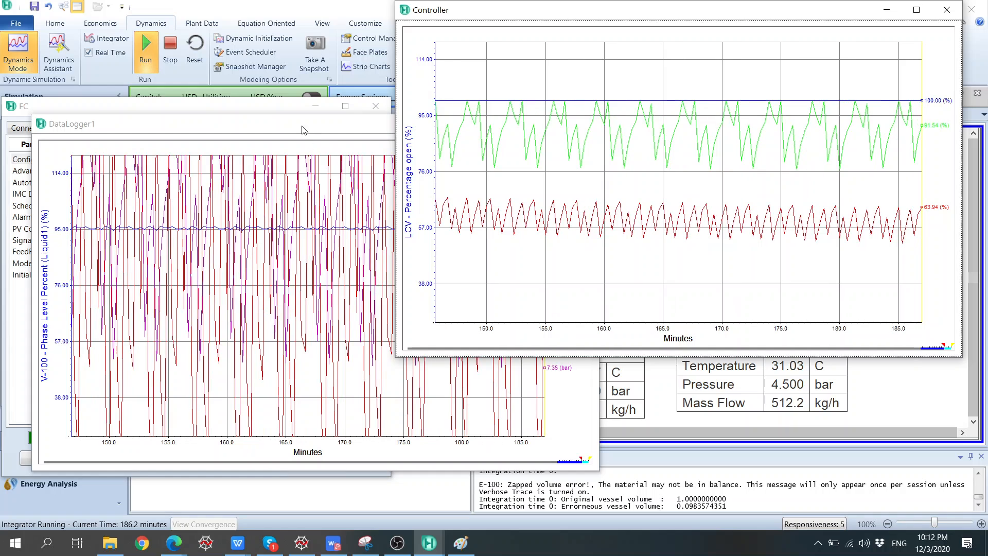
pyautogui.moveTo(297, 127); pyautogui.dragTo(650, 187)
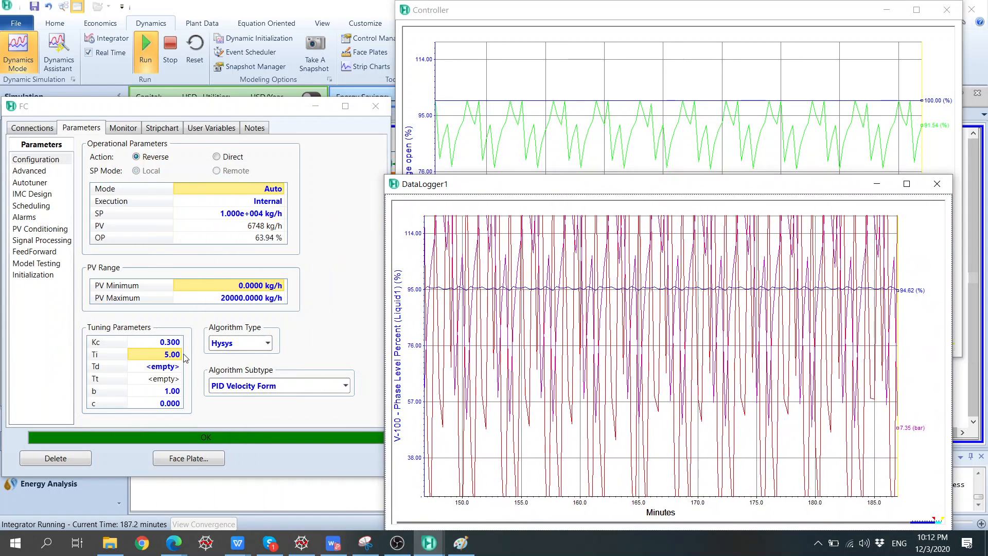
pyautogui.click(170, 344)
pyautogui.write('0.1')
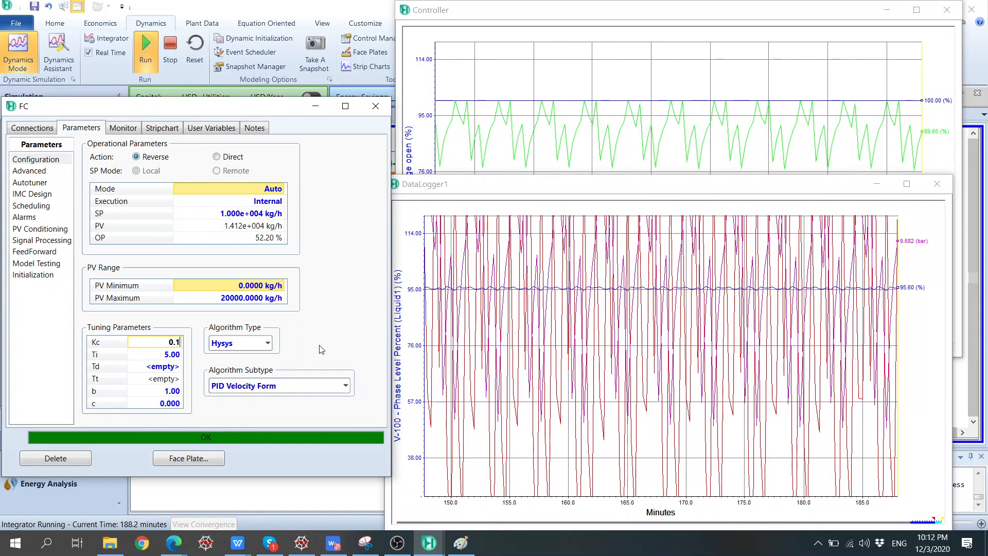
pyautogui.press('Return')
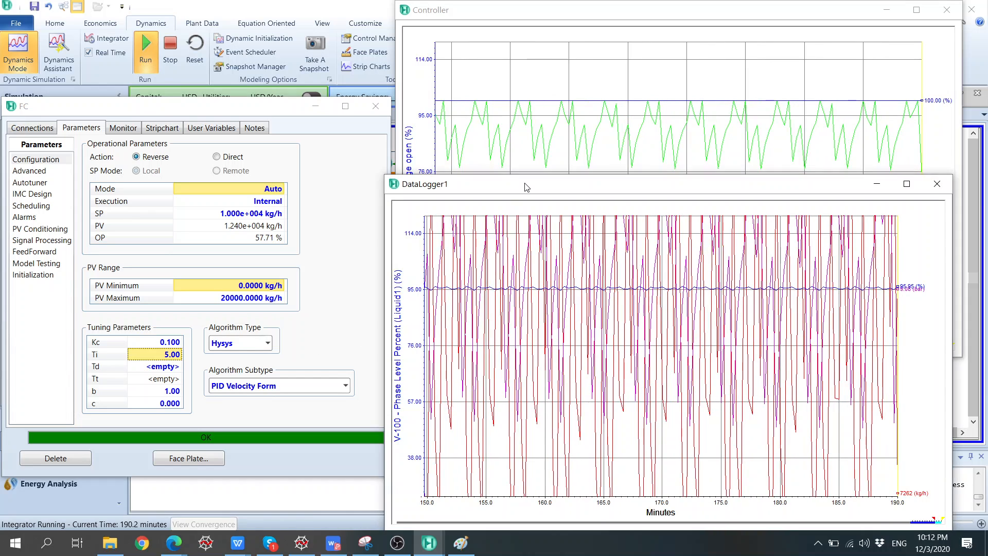
# Step: Move the DataLogger1 chart aside to check the Controller chart, close controller FC's window, and move the Controller chart clear of the flowsheet
pyautogui.moveTo(525, 186); pyautogui.dragTo(282, 162)
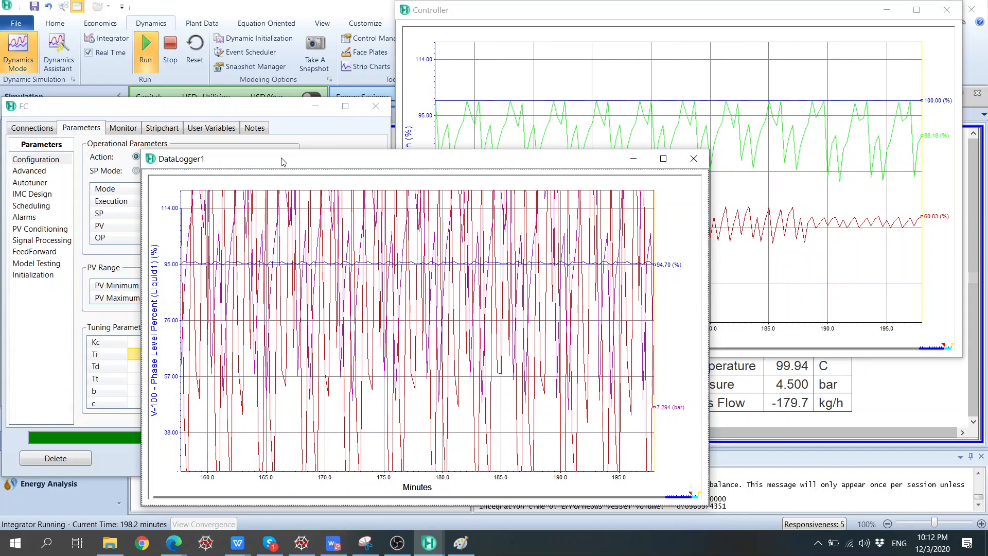
pyautogui.moveTo(360, 163); pyautogui.dragTo(260, 153)
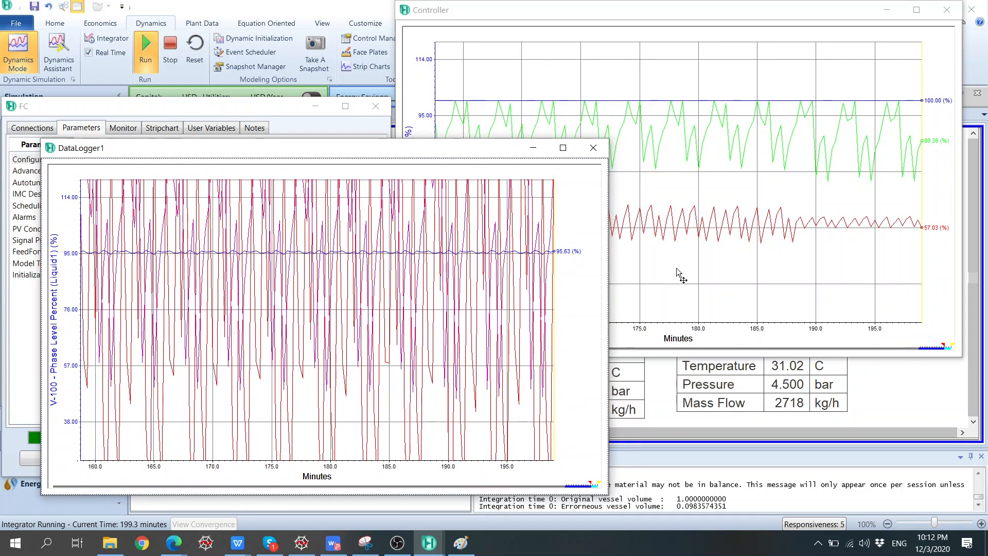
pyautogui.moveTo(474, 158); pyautogui.dragTo(987, 160)
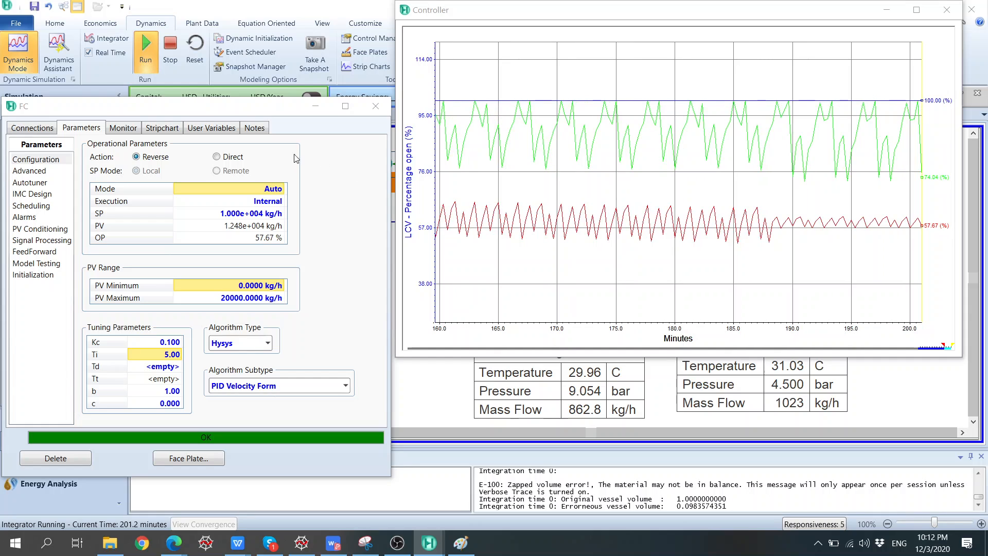
pyautogui.click(375, 107)
pyautogui.moveTo(532, 16); pyautogui.dragTo(75, 299)
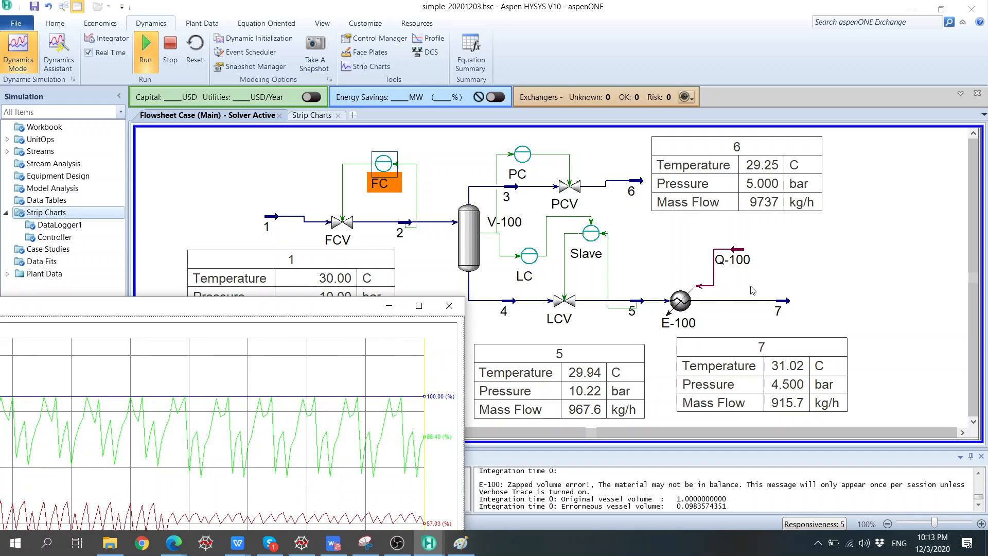
# Step: Open heater E-100's dynamic specifications and arrange the window together with the Controller strip chart
pyautogui.doubleClick(679, 301)
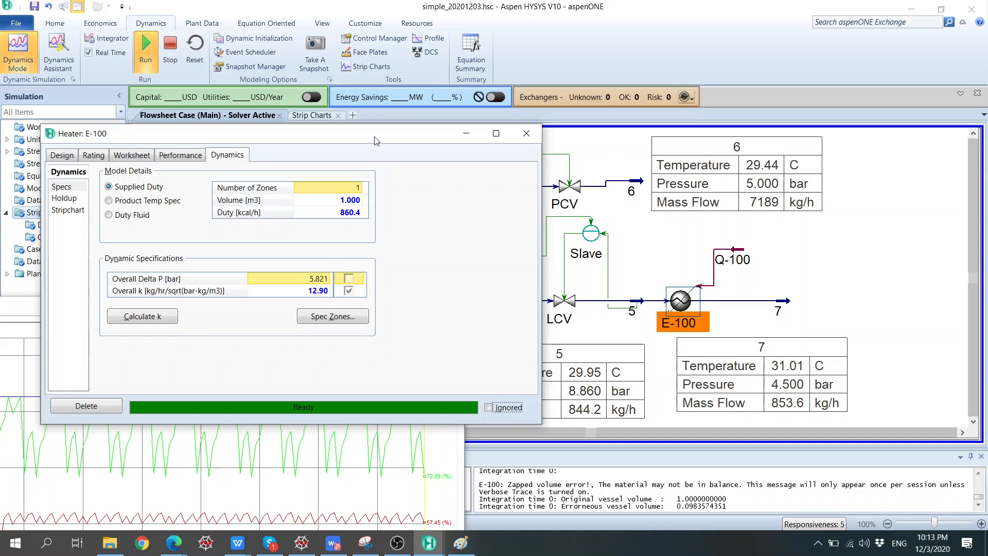
pyautogui.moveTo(376, 140); pyautogui.dragTo(406, 48)
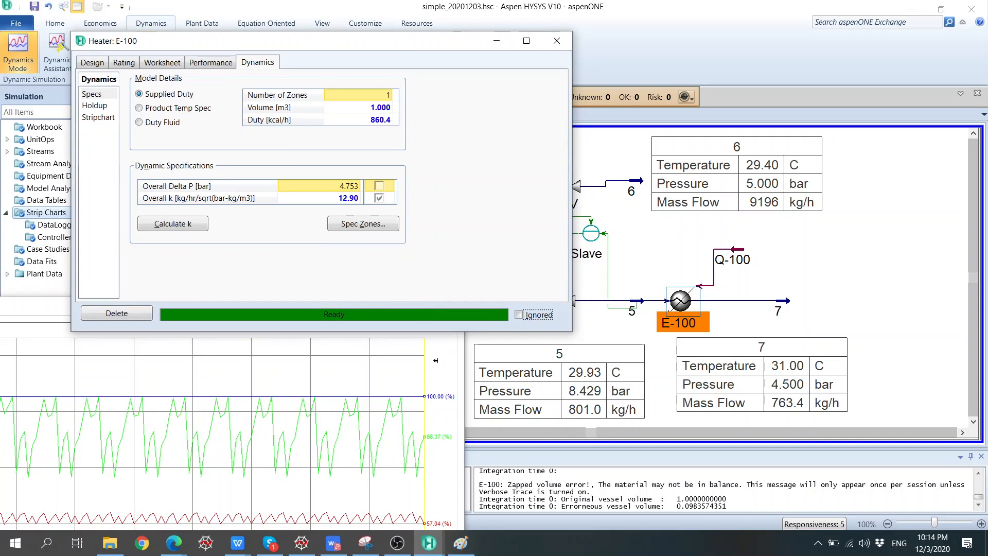
pyautogui.click(378, 334)
pyautogui.moveTo(324, 305); pyautogui.dragTo(372, 194)
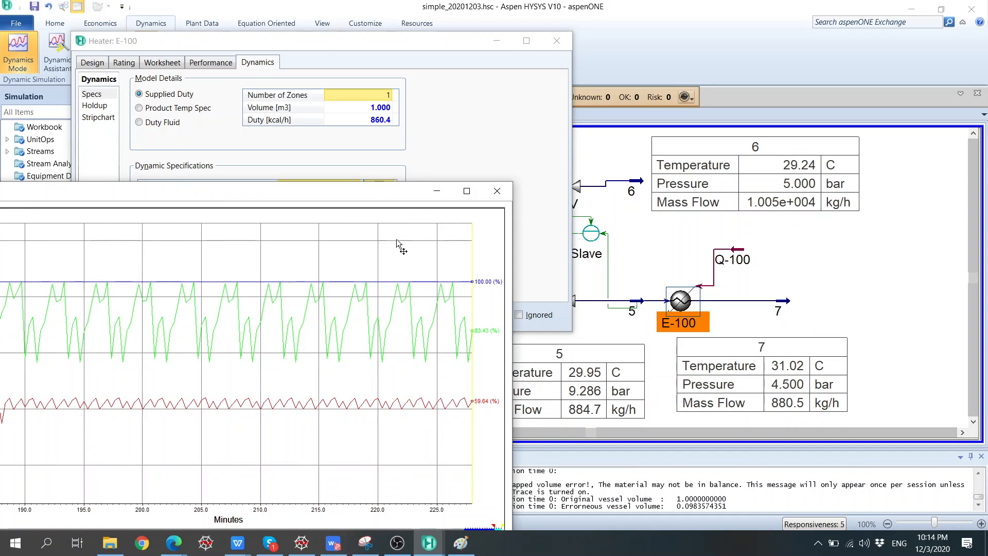
pyautogui.moveTo(404, 196); pyautogui.dragTo(402, 337)
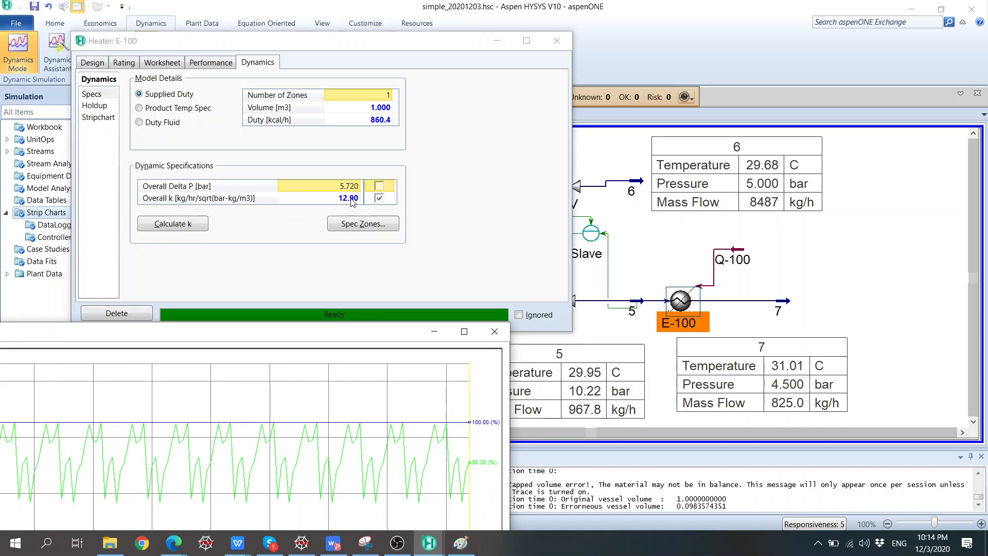
# Step: Set heater E-100's Overall k to 20 kg/hr/sqrt(bar-kg/m3)
pyautogui.moveTo(349, 205)
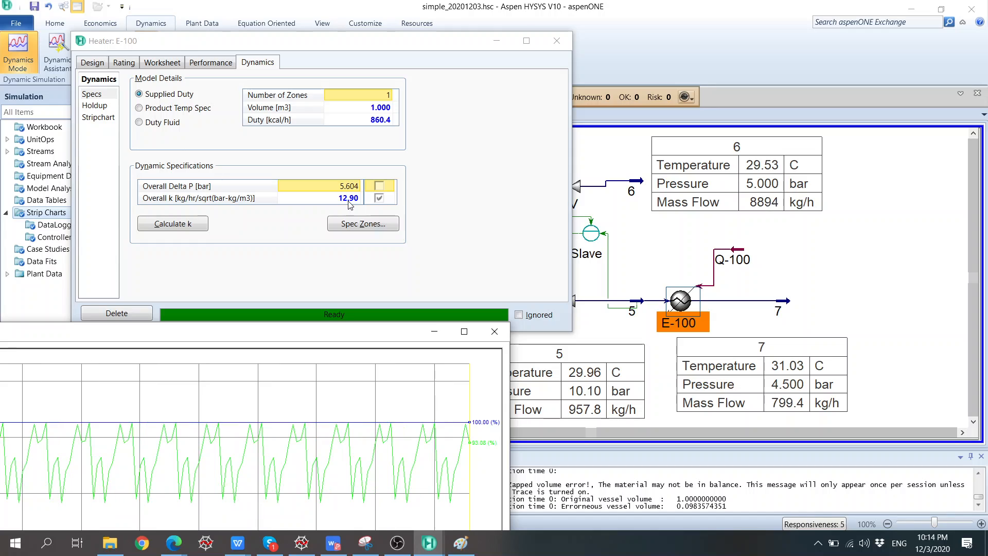
pyautogui.click(349, 203)
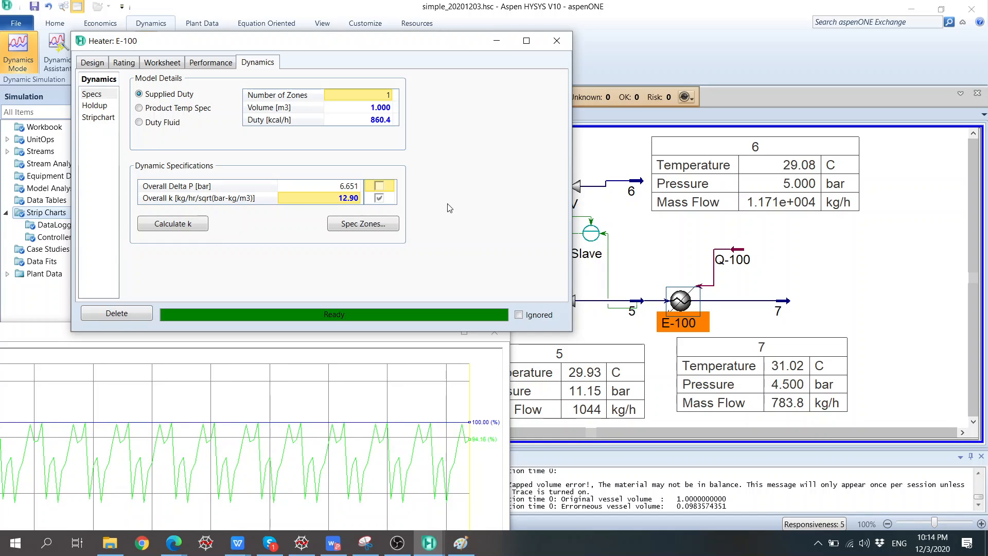
pyautogui.write('2')
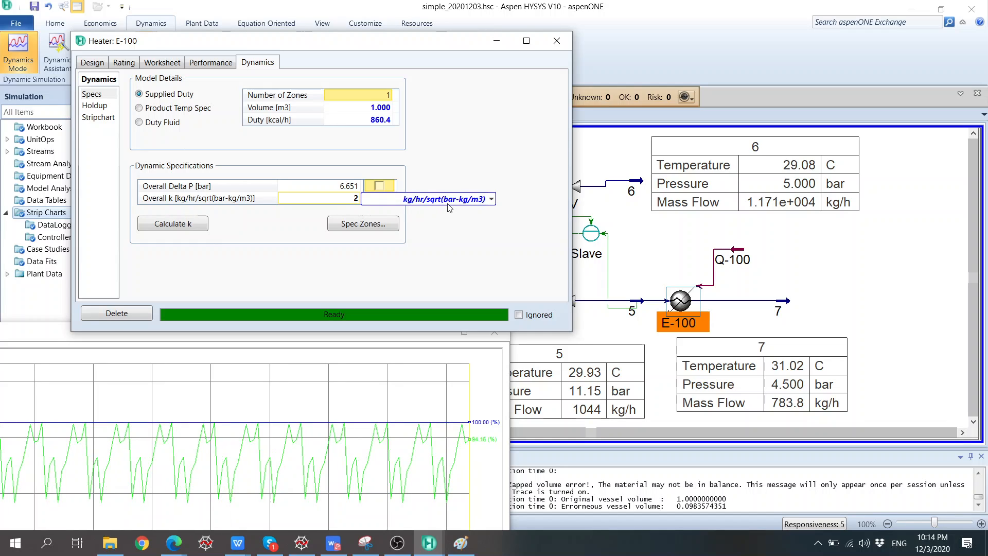
pyautogui.write('0')
pyautogui.press('Return')
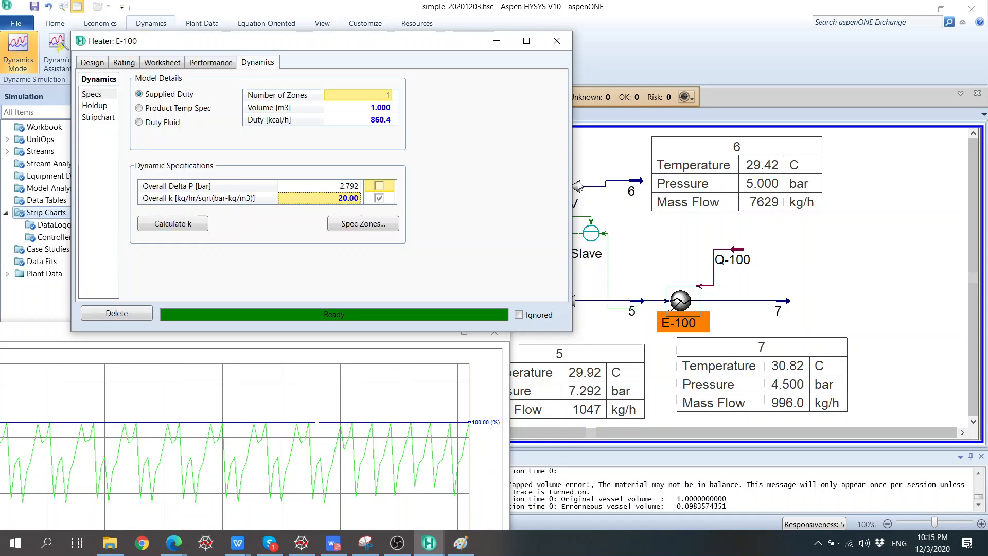
# Step: Close heater E-100's window and examine the Controller strip chart's valve-opening traces, then uncover the flowsheet again
pyautogui.click(556, 41)
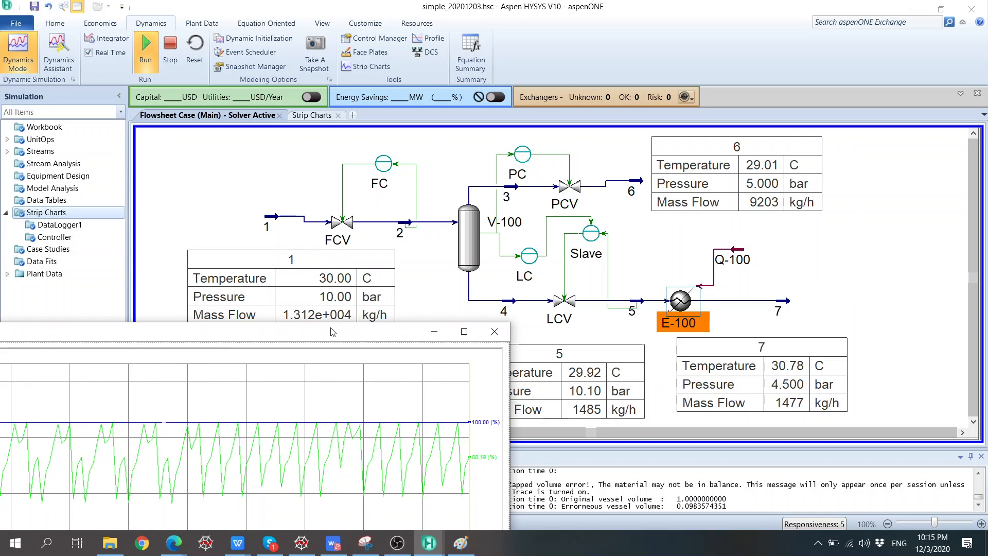
pyautogui.moveTo(332, 336); pyautogui.dragTo(372, 112)
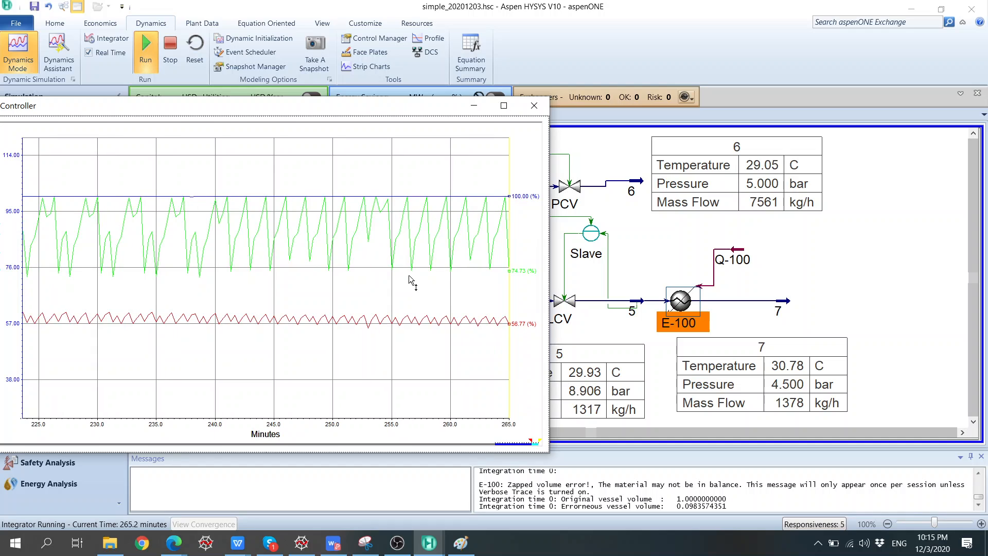
pyautogui.moveTo(444, 110); pyautogui.dragTo(315, 283)
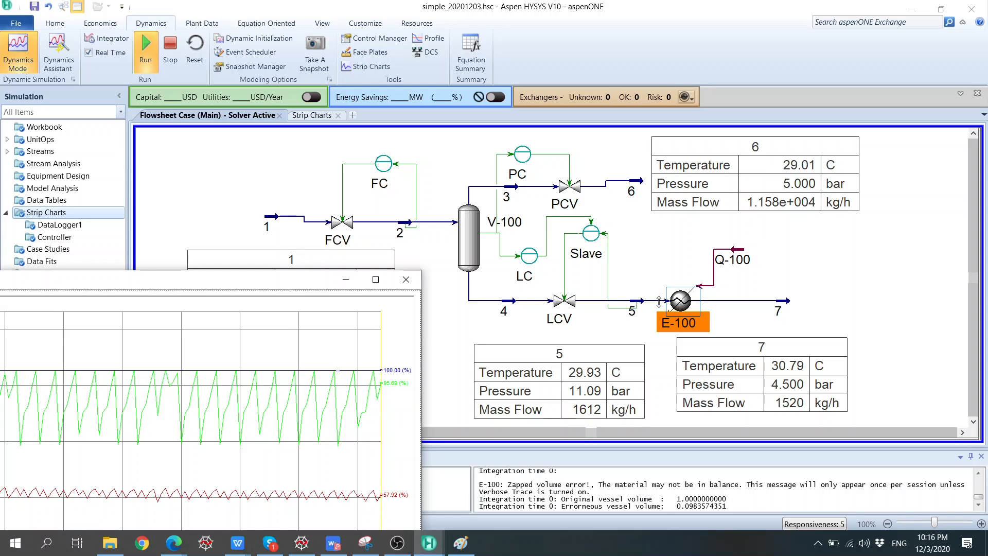
# Step: Reopen heater E-100's dynamic specifications and move the window so the controllers and valves on the flowsheet can be seen
pyautogui.doubleClick(684, 303)
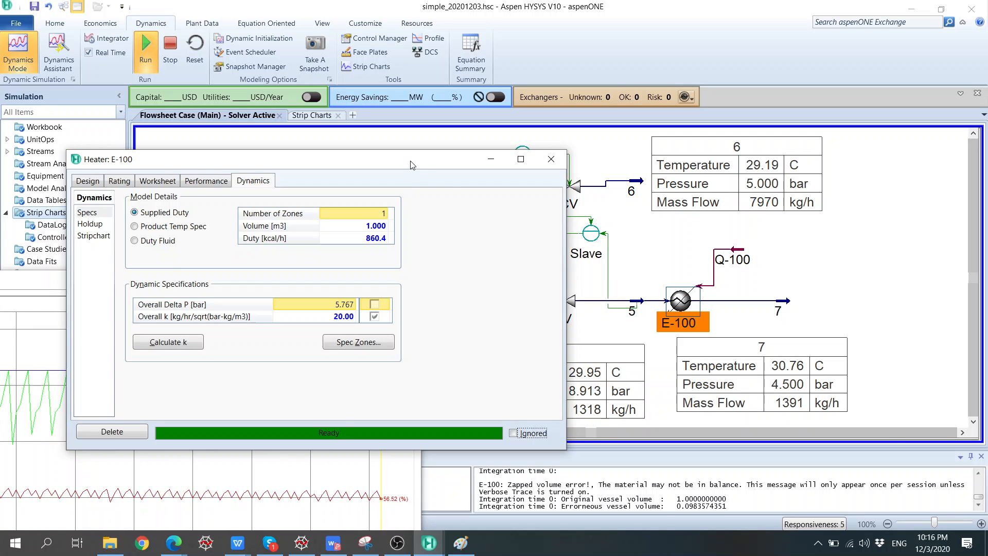
pyautogui.moveTo(411, 164); pyautogui.dragTo(362, 128)
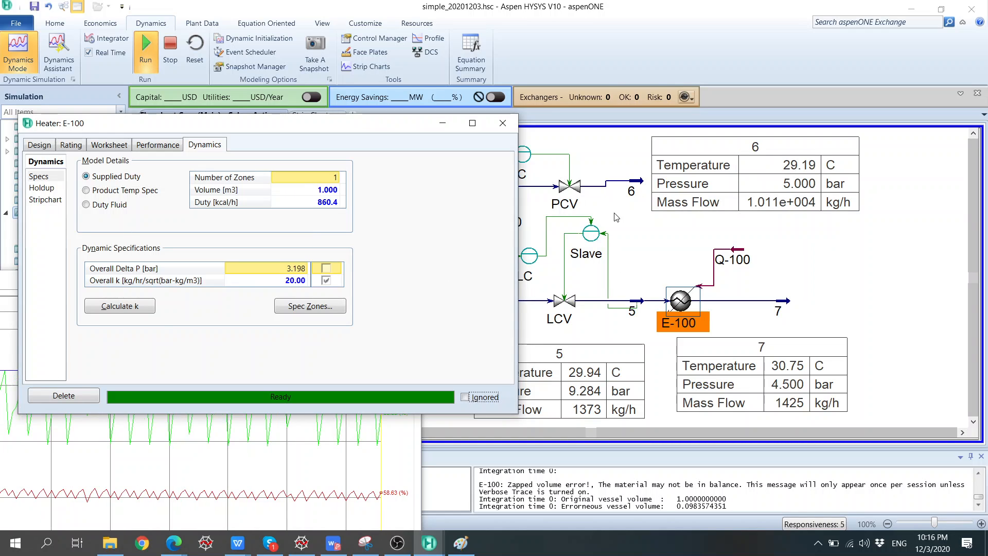
pyautogui.moveTo(406, 128); pyautogui.dragTo(312, 287)
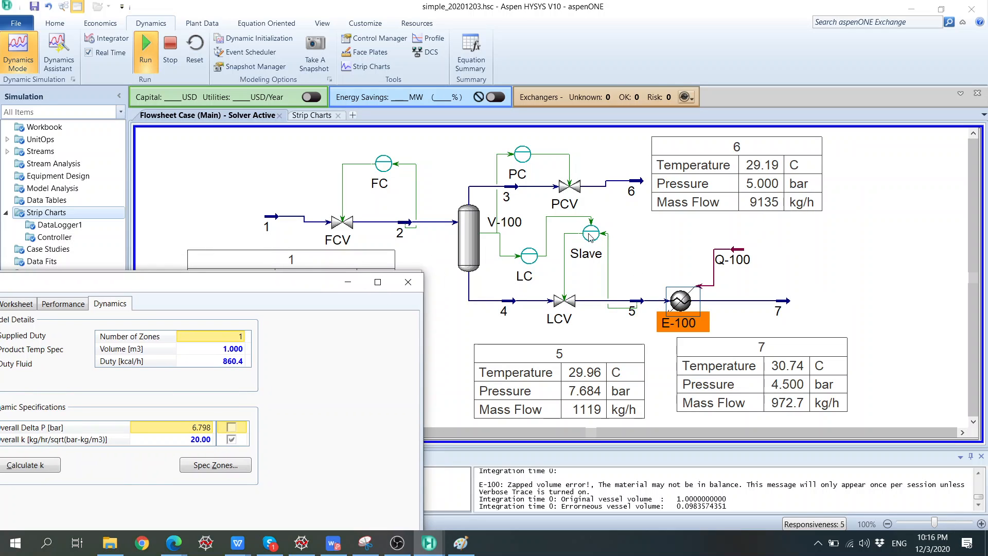
pyautogui.moveTo(290, 287); pyautogui.dragTo(309, 319)
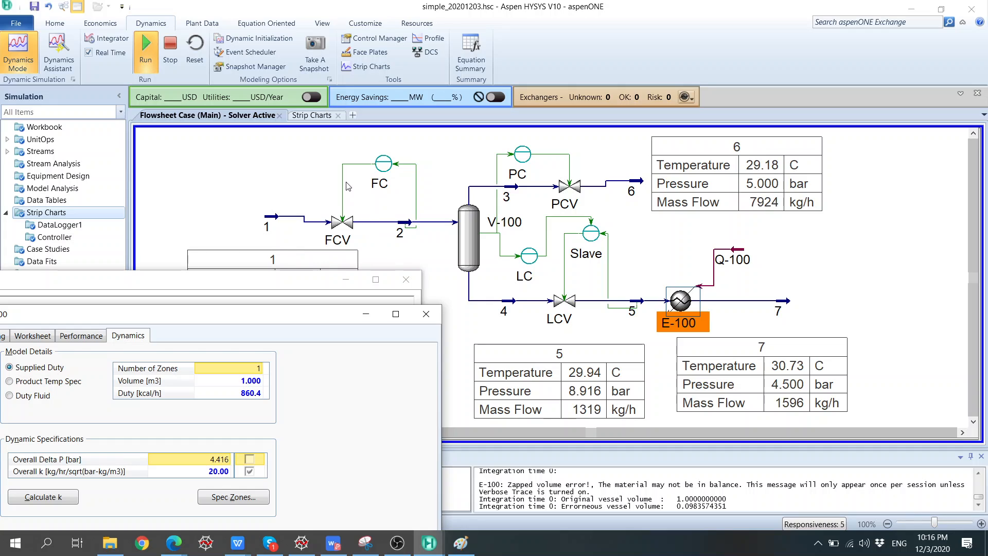
# Step: Select the flowsheet section from controller FC to stream 5, and bring heater E-100's window back to review its Overall k specification
pyautogui.moveTo(329, 143); pyautogui.dragTo(499, 301)
pyautogui.moveTo(591, 336); pyautogui.dragTo(651, 333)
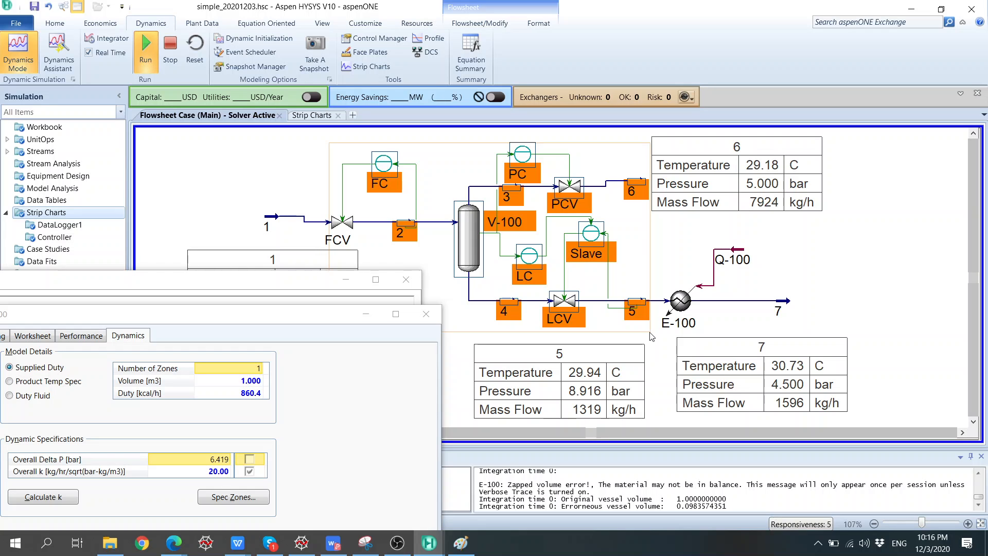
pyautogui.moveTo(650, 336); pyautogui.dragTo(650, 336)
pyautogui.moveTo(289, 316); pyautogui.dragTo(354, 181)
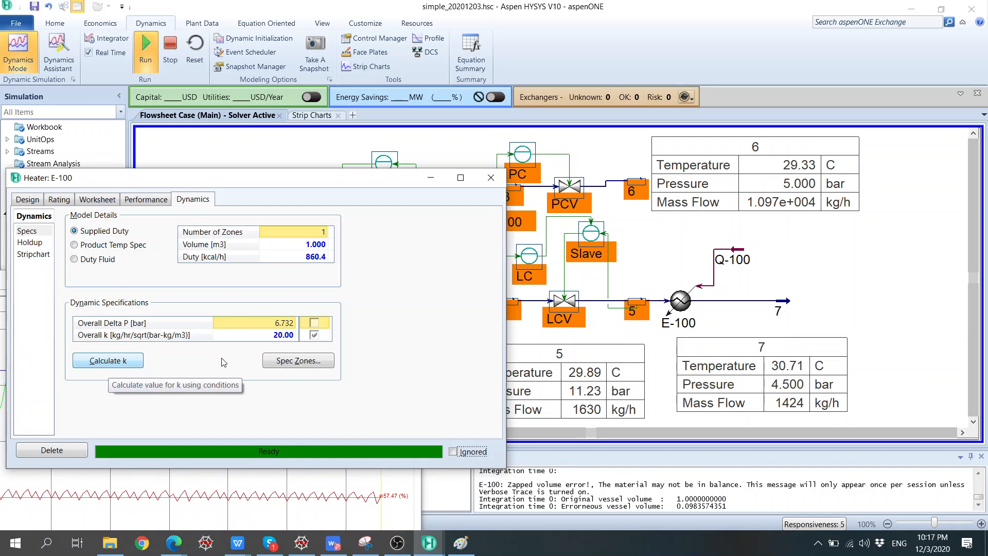
pyautogui.moveTo(287, 340)
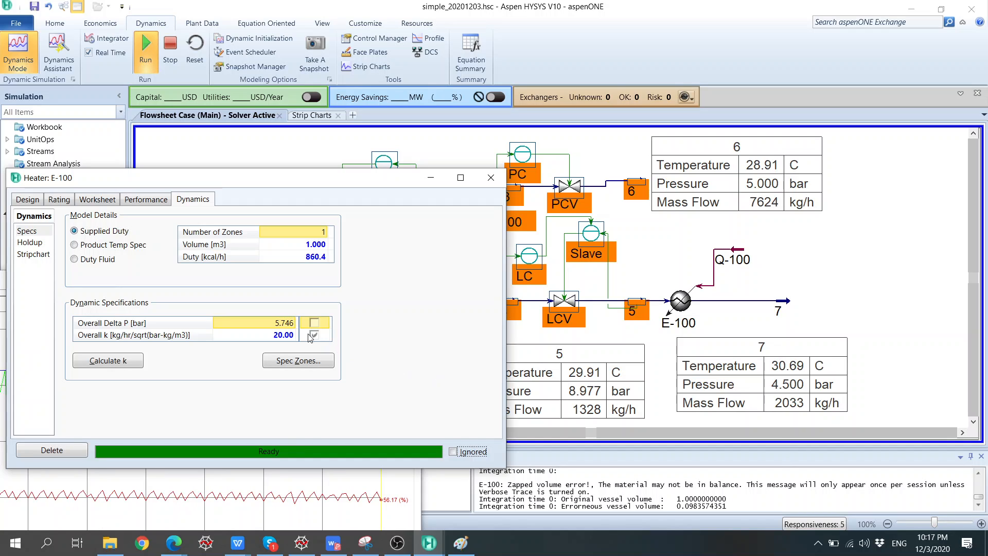
# Step: Set heater E-100's Overall k to 50 kg/hr/sqrt(bar-kg/m3)
pyautogui.click(281, 337)
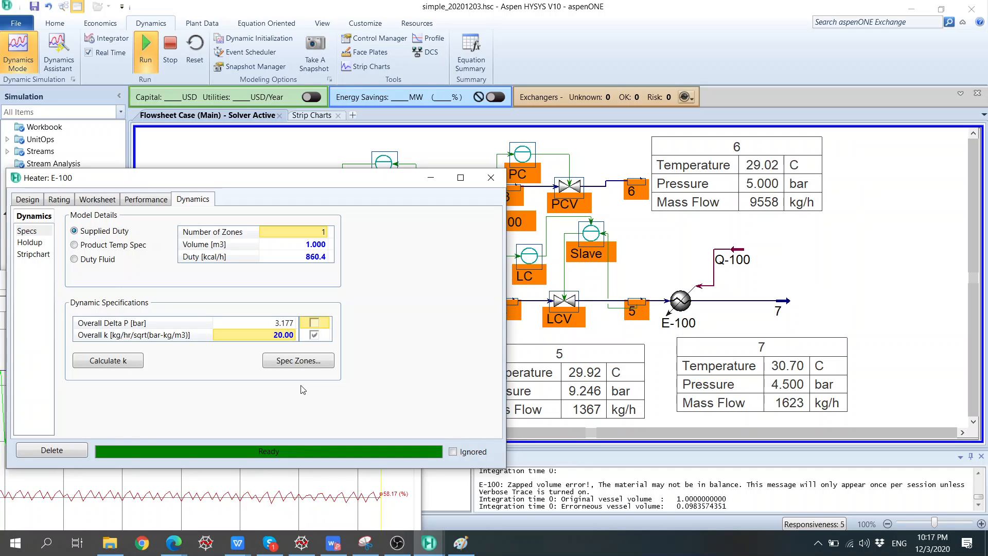
pyautogui.write('50')
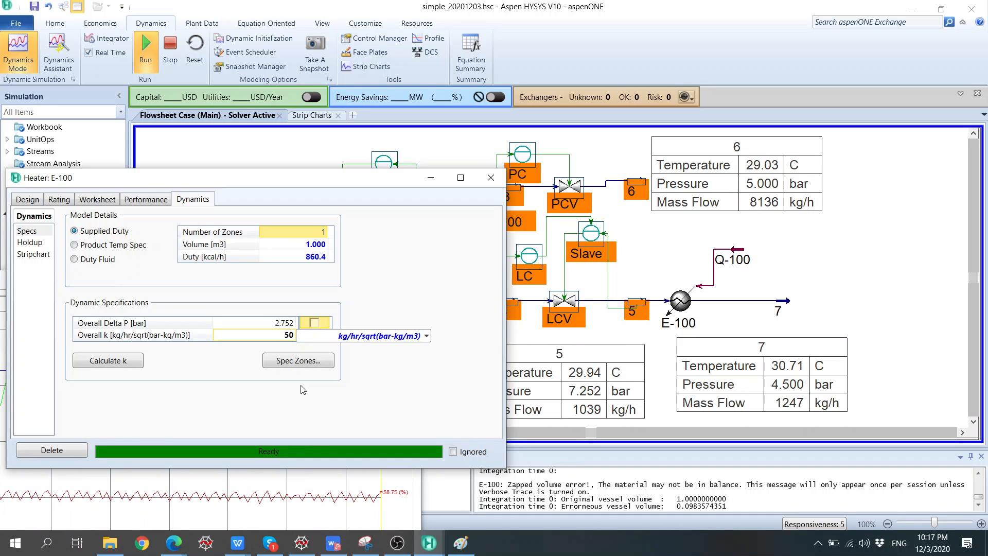
pyautogui.press('Return')
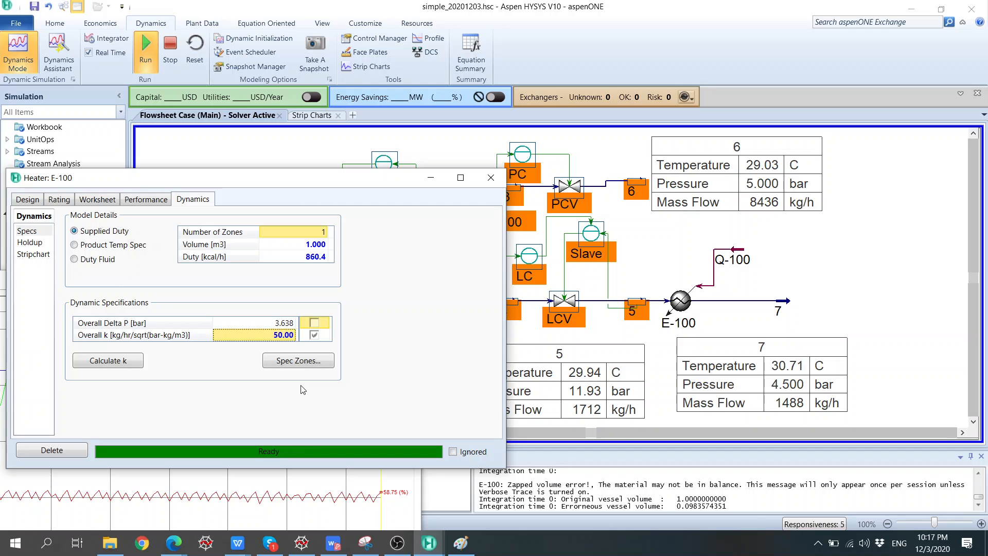
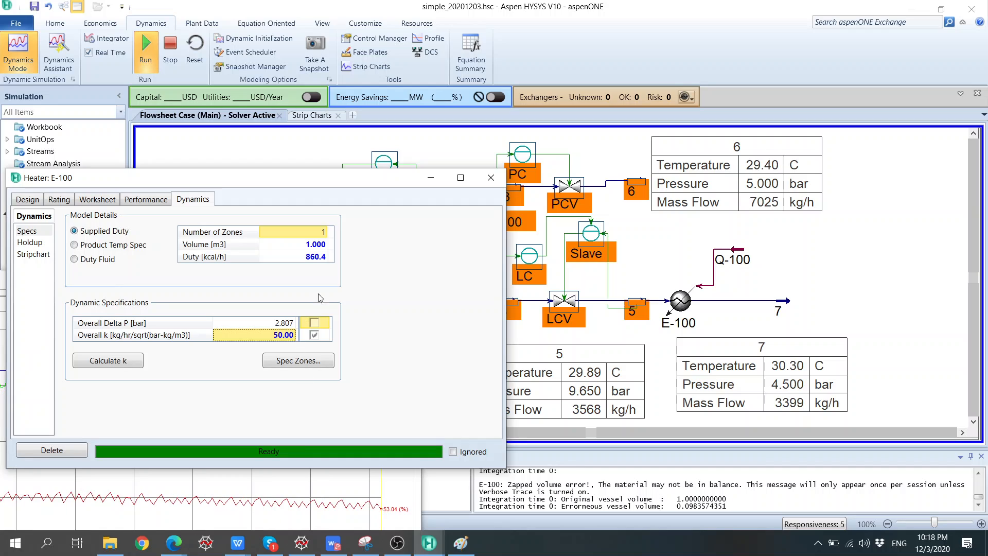
# Step: Uncover the Controller strip chart and check its legend for which valve opening each curve color represents
pyautogui.moveTo(292, 187); pyautogui.dragTo(355, 53)
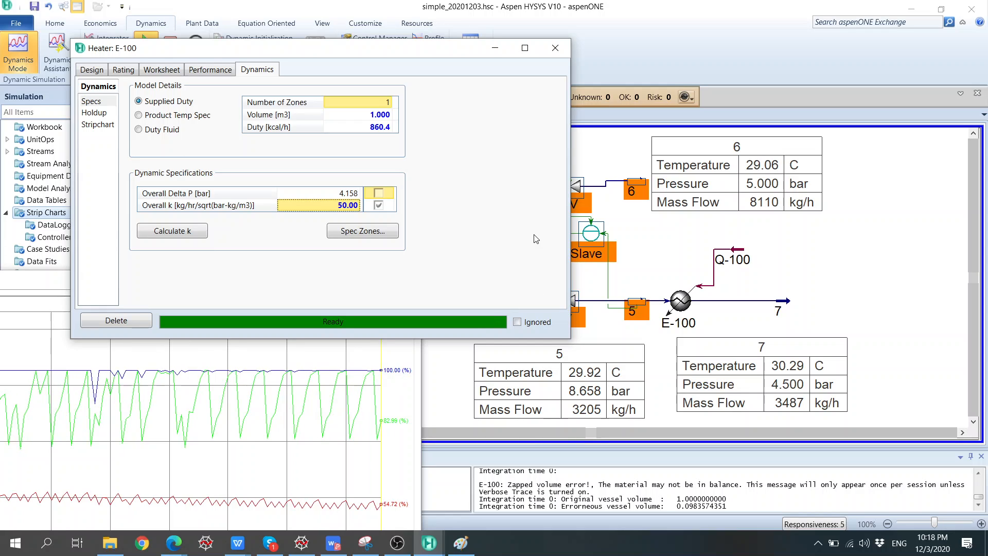
pyautogui.rightClick(242, 357)
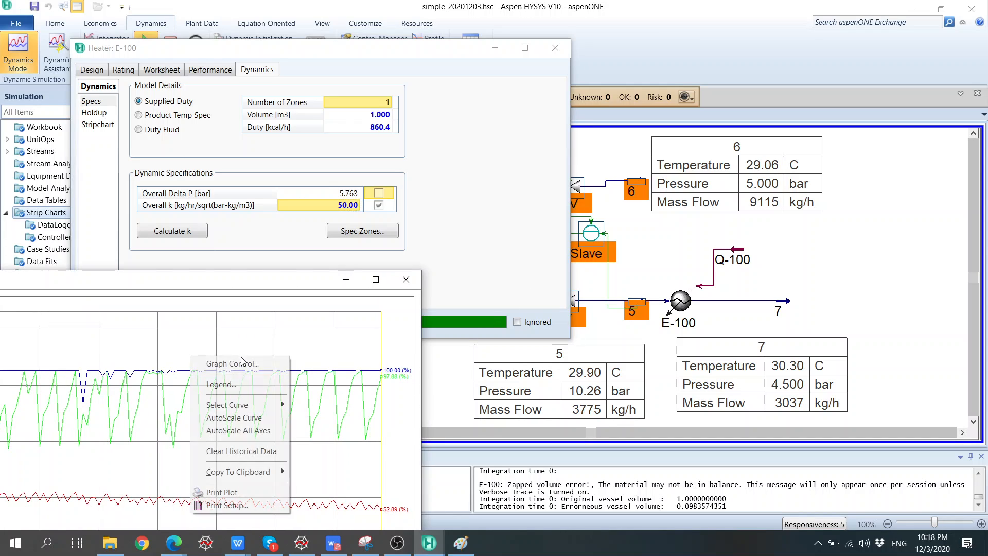
pyautogui.click(246, 385)
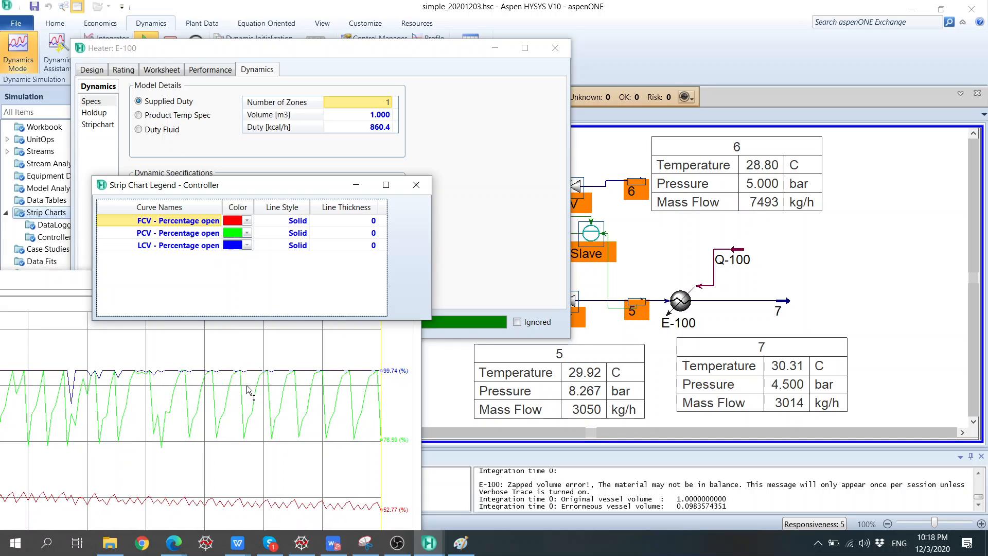
pyautogui.click(416, 184)
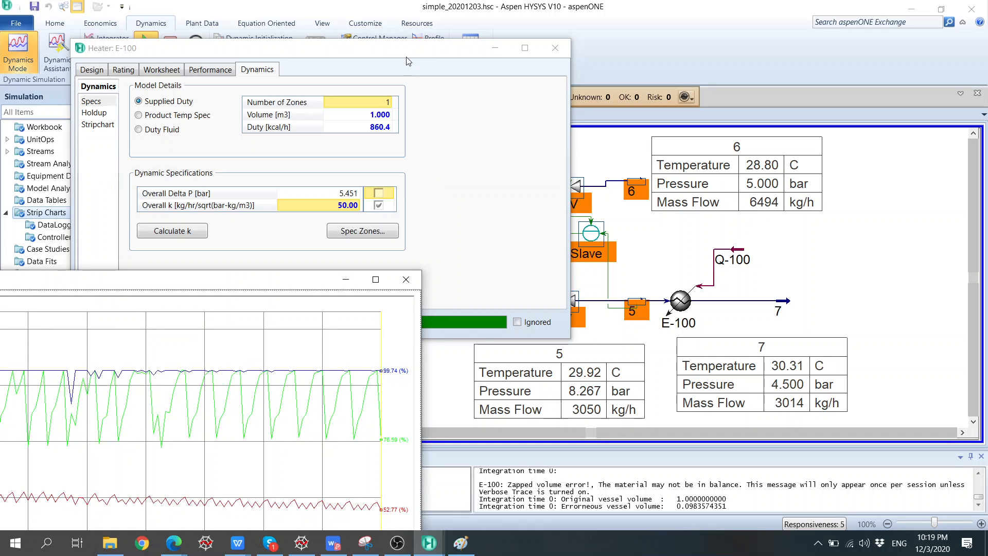
# Step: Set pressure controller PC's Kc to 0.3 and close its window
pyautogui.moveTo(407, 57); pyautogui.dragTo(307, 127)
pyautogui.click(582, 146)
pyautogui.doubleClick(524, 158)
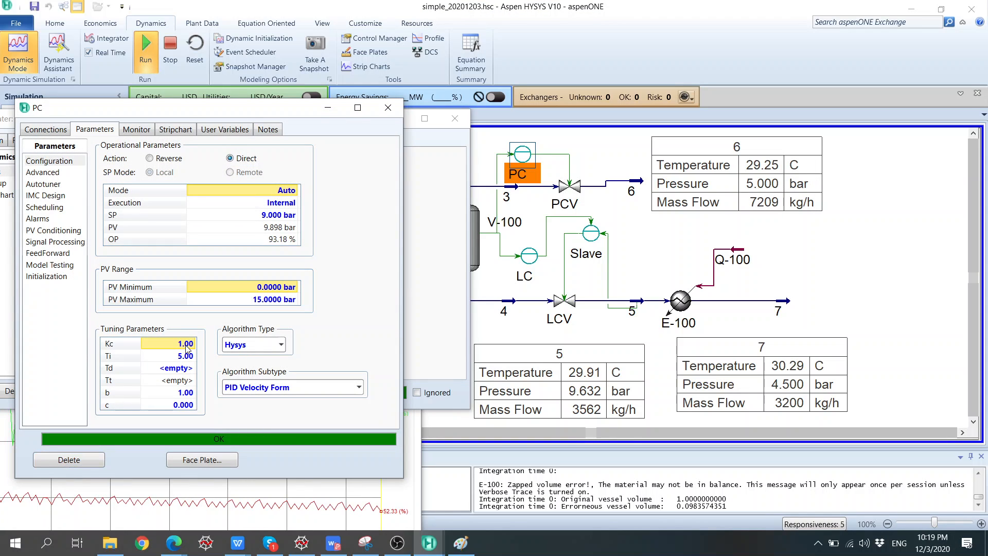
pyautogui.write('0.3')
pyautogui.press('Return')
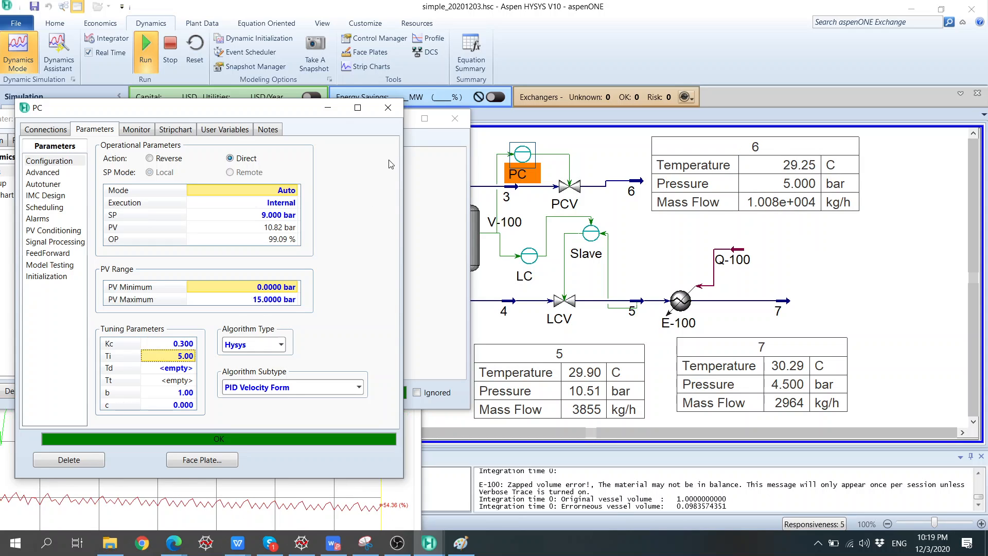
pyautogui.click(388, 107)
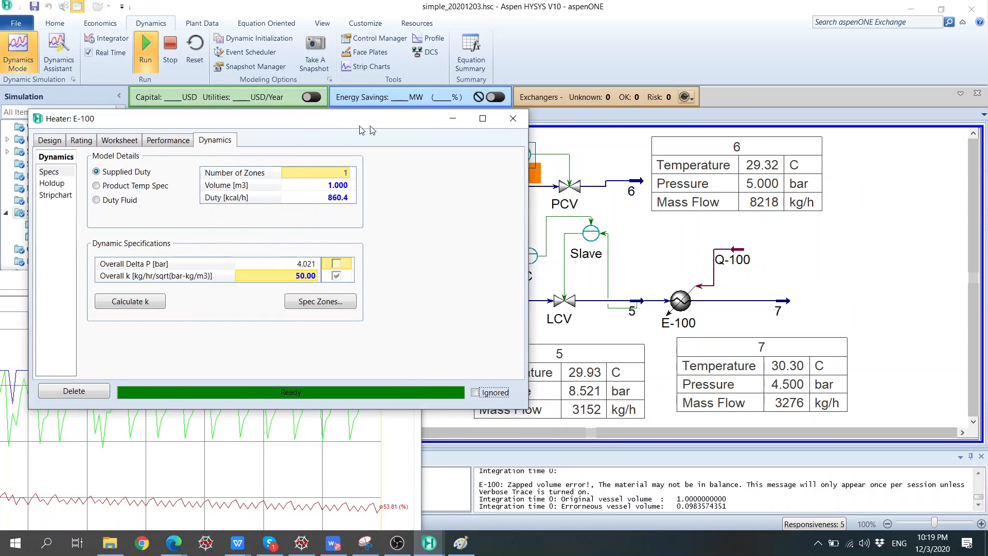
# Step: Uncover the strip chart traces and set pressure controller PC's tuning parameters to Kc 0.3 and Ti 10
pyautogui.moveTo(362, 130); pyautogui.dragTo(318, 39)
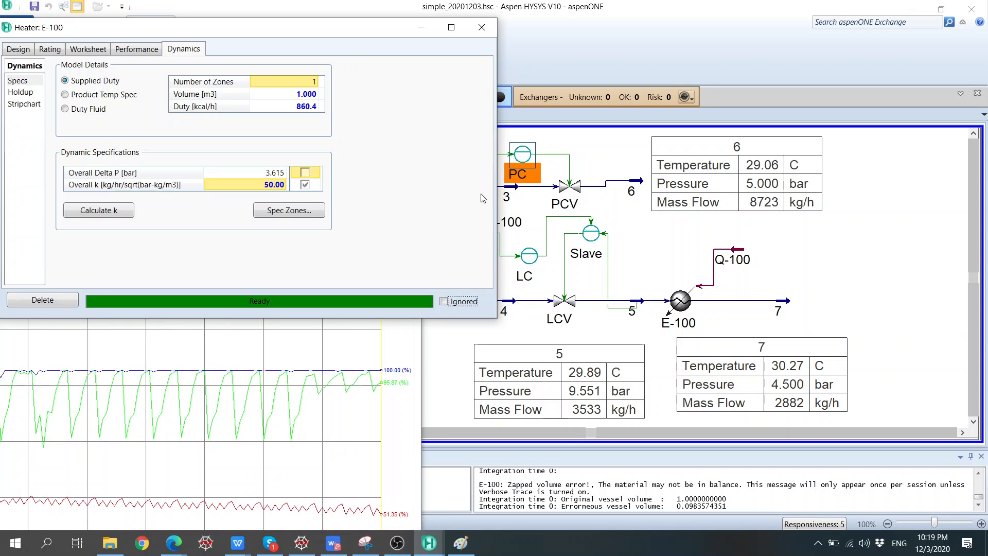
pyautogui.doubleClick(523, 155)
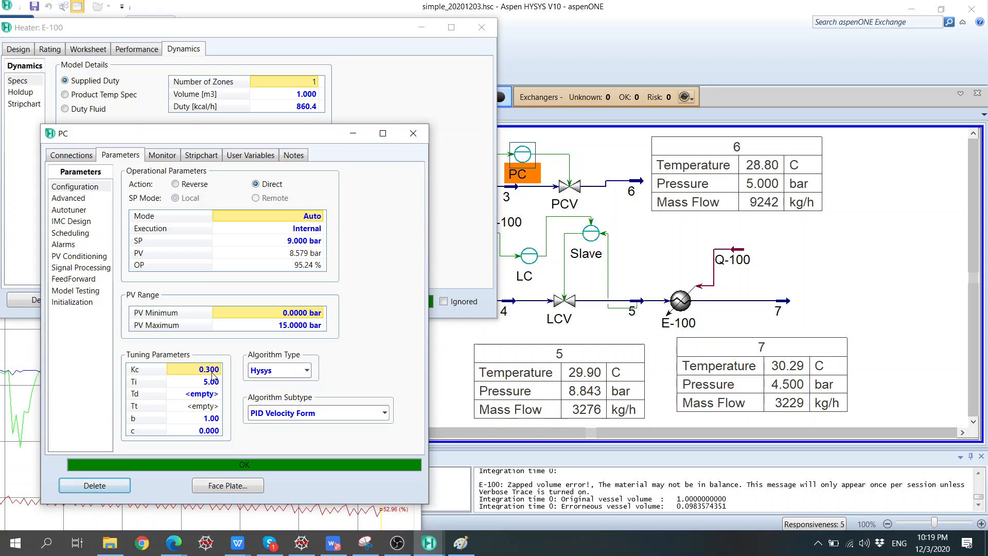
pyautogui.click(212, 371)
pyautogui.write('0.1')
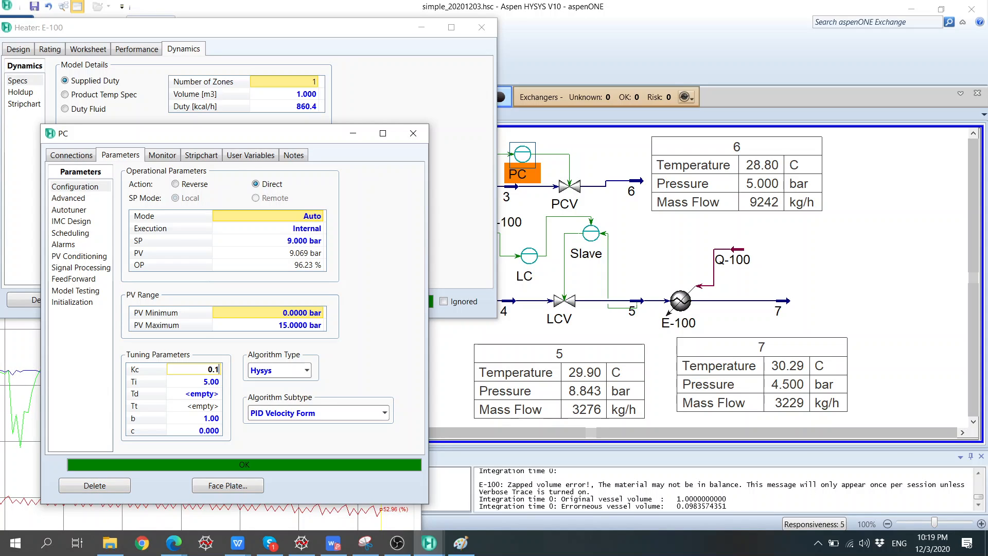
pyautogui.press('BackSpace')
pyautogui.press('BackSpace')
pyautogui.write('.3')
pyautogui.press('Return')
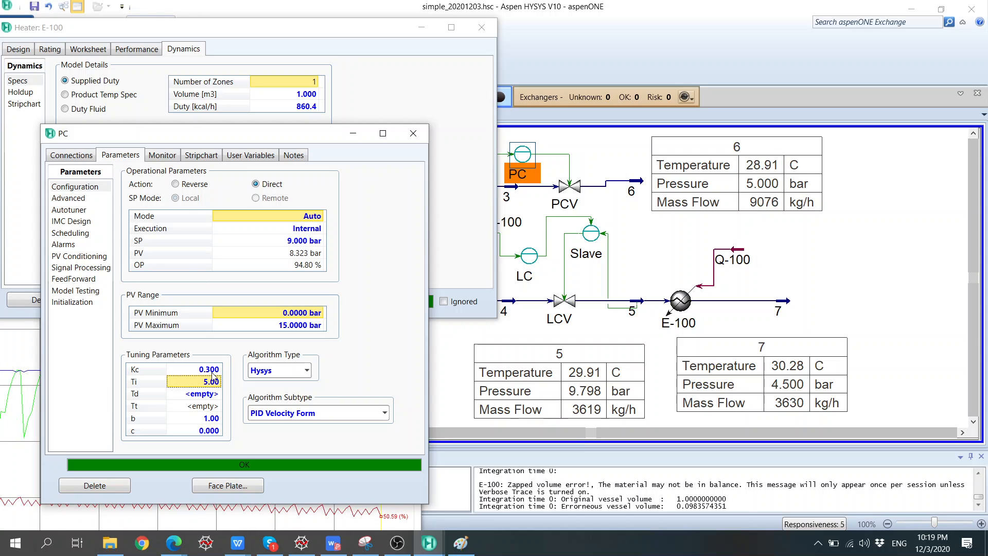
pyautogui.write('10')
pyautogui.press('Return')
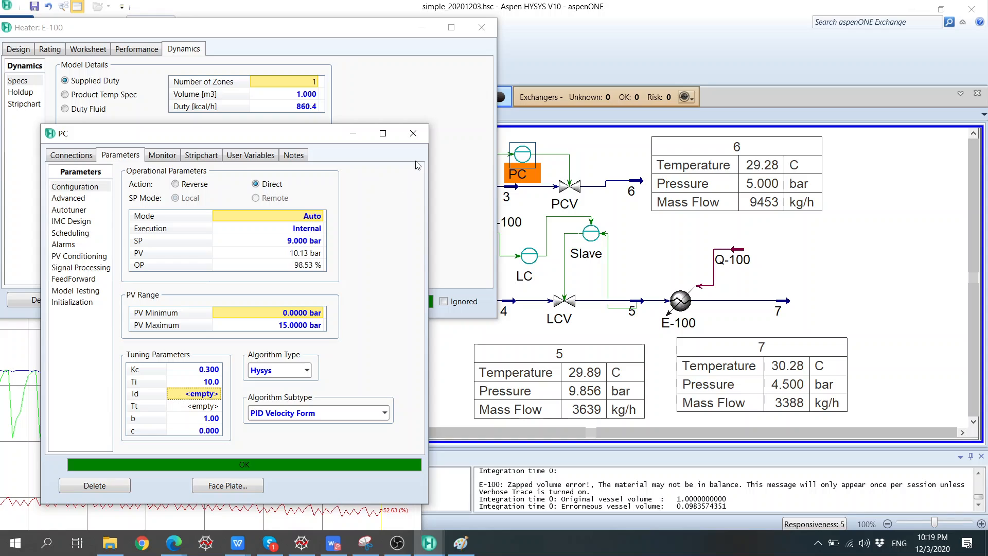
pyautogui.click(413, 133)
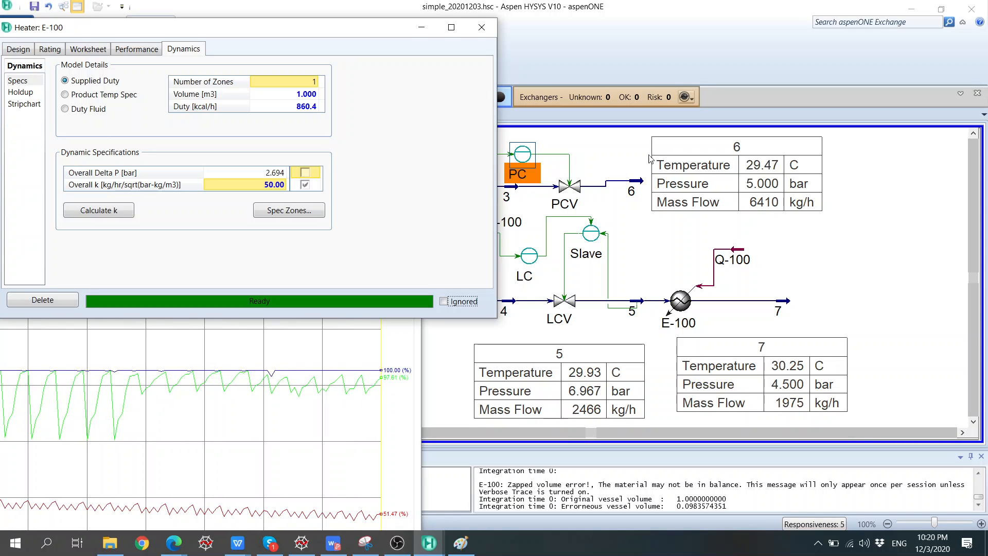
# Step: Reopen pressure controller PC and review its tuning, advanced, autotuner and scheduling parameters
pyautogui.click(525, 157)
pyautogui.doubleClick(525, 157)
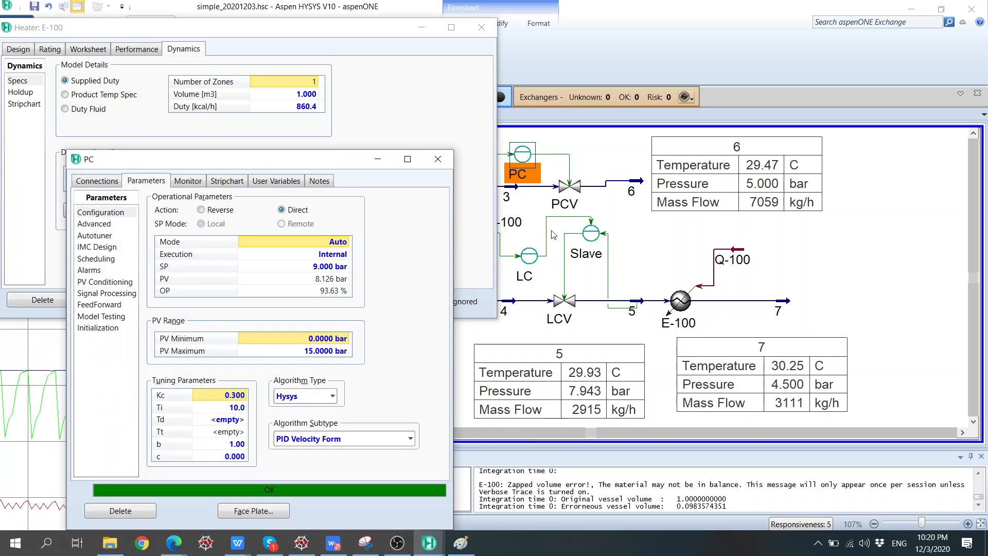
pyautogui.click(233, 400)
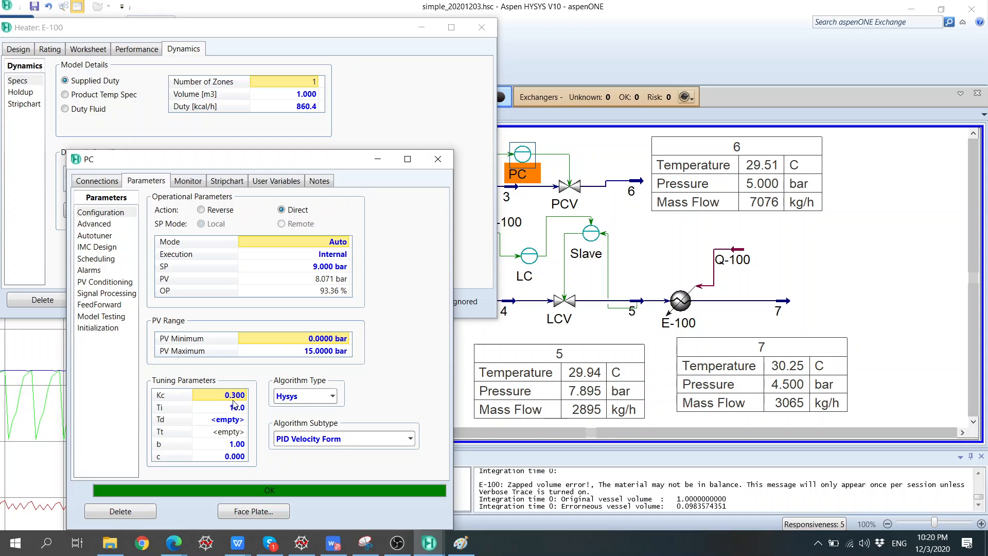
pyautogui.click(96, 238)
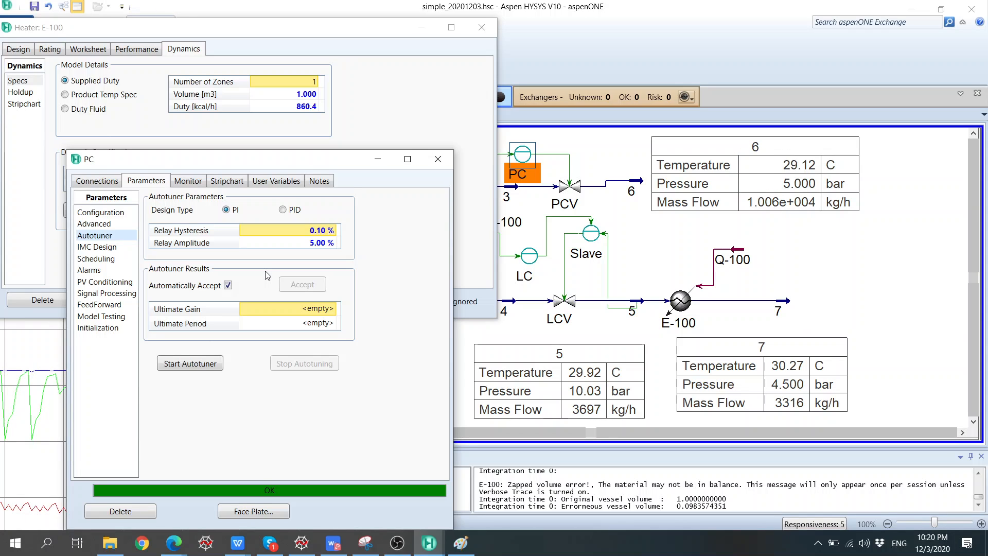
pyautogui.click(101, 213)
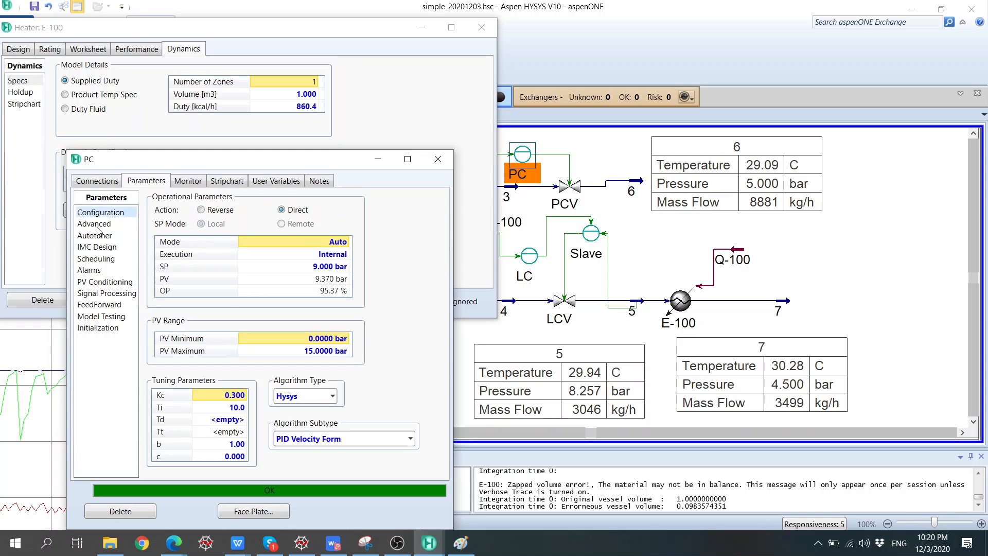
pyautogui.click(94, 224)
pyautogui.click(95, 236)
pyautogui.click(95, 259)
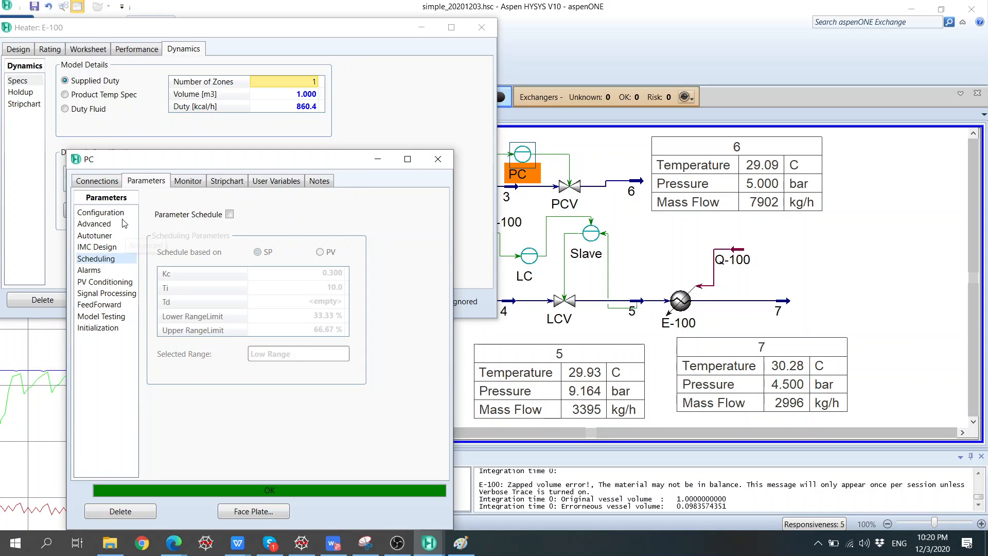
# Step: Set pressure controller PC's Kc to 0.1 in its configuration parameters and close its window
pyautogui.click(107, 214)
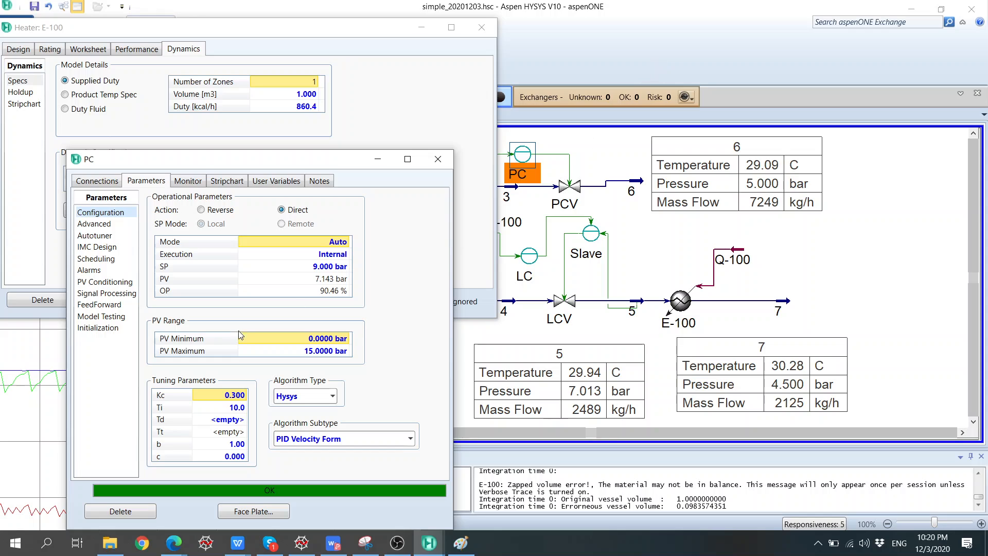
pyautogui.write('0.1')
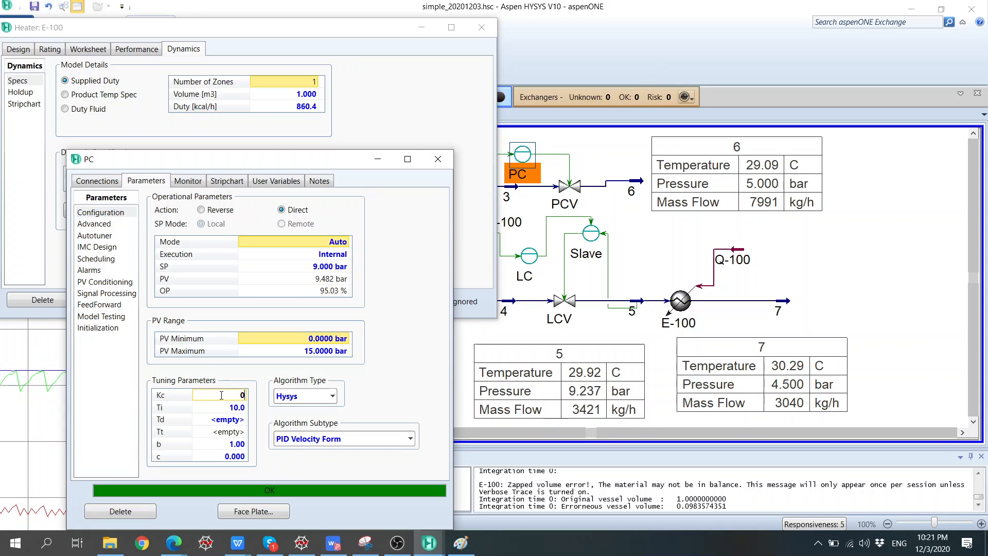
pyautogui.press('Return')
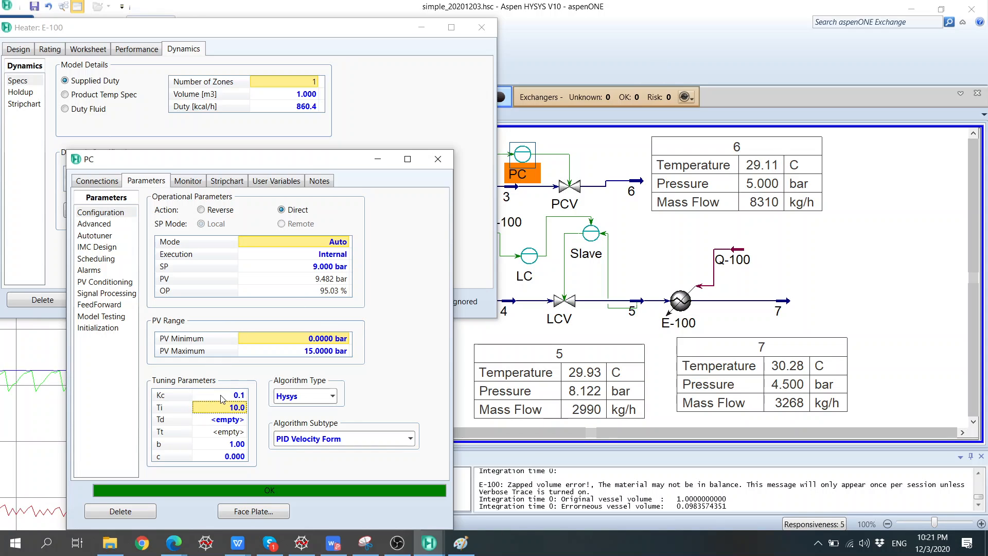
pyautogui.click(436, 161)
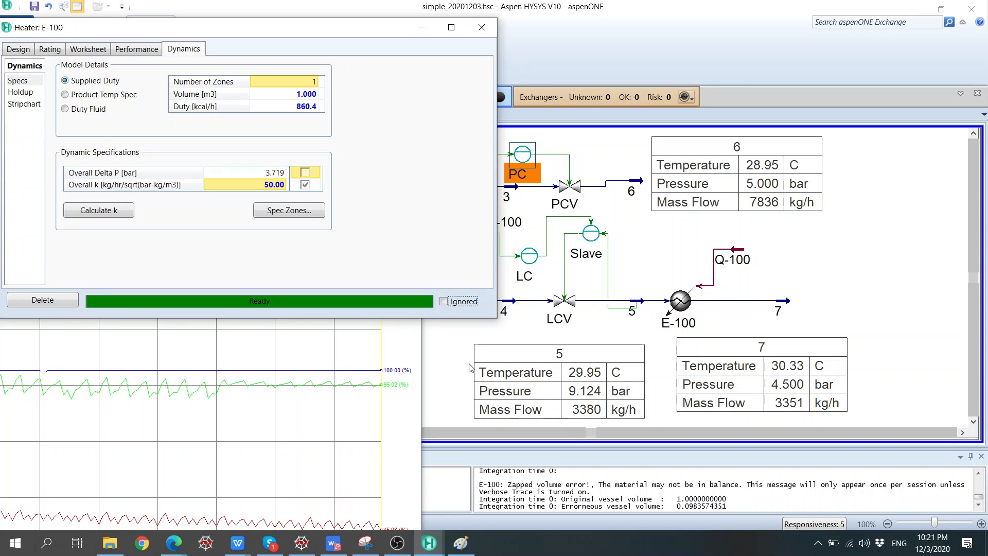
# Step: Set material stream 7's dynamic pressure specification to 4 bar and close the stream's window
pyautogui.click(782, 307)
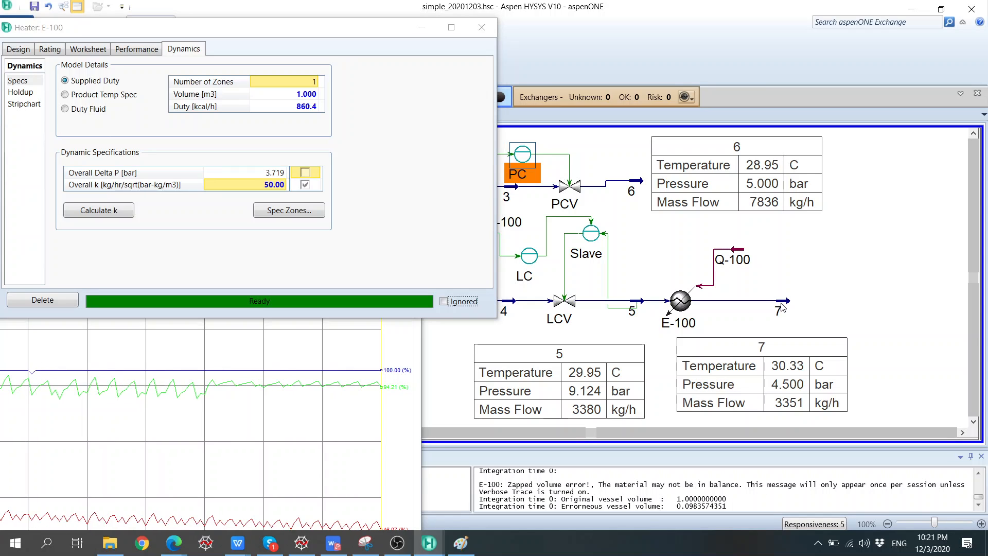
pyautogui.click(782, 307)
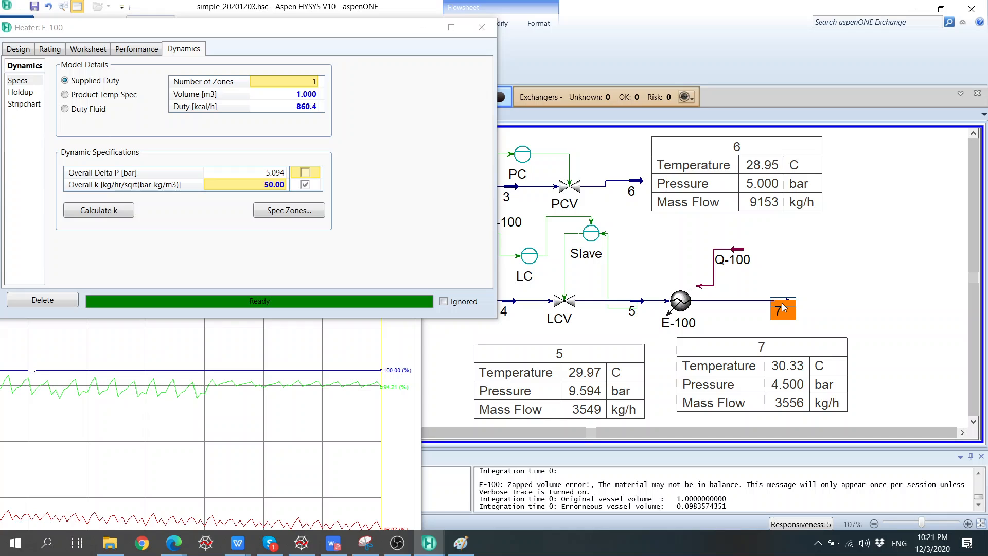
pyautogui.doubleClick(781, 307)
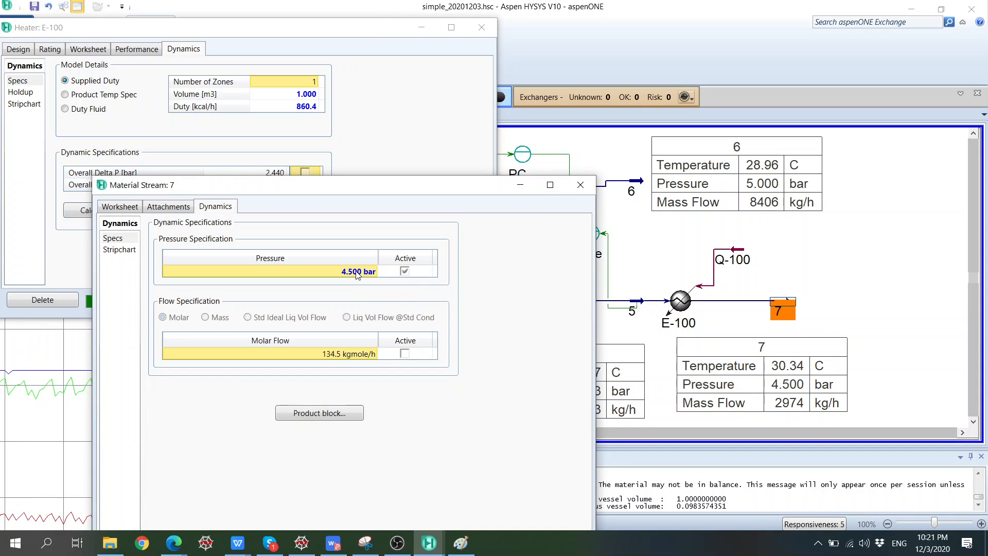
pyautogui.write('4')
pyautogui.press('Return')
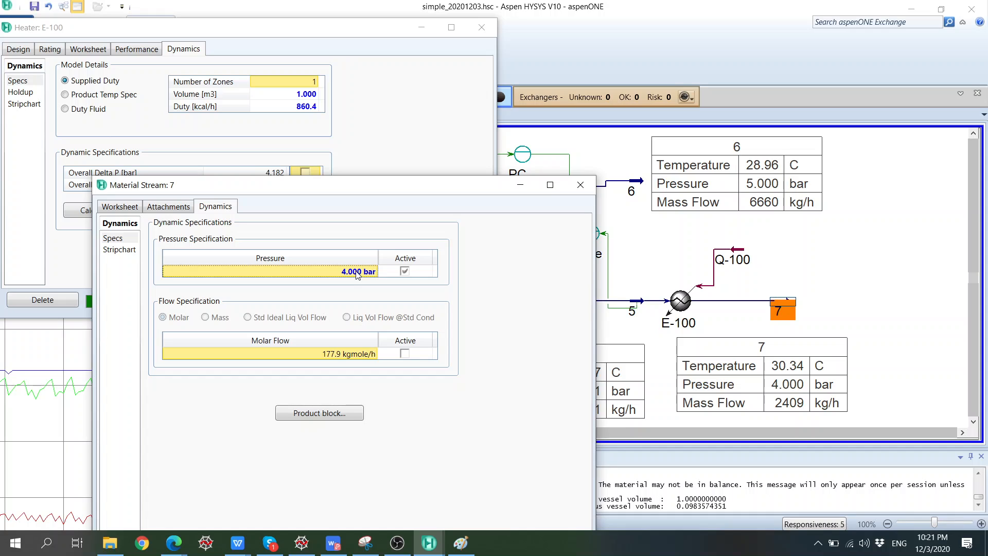
pyautogui.click(581, 184)
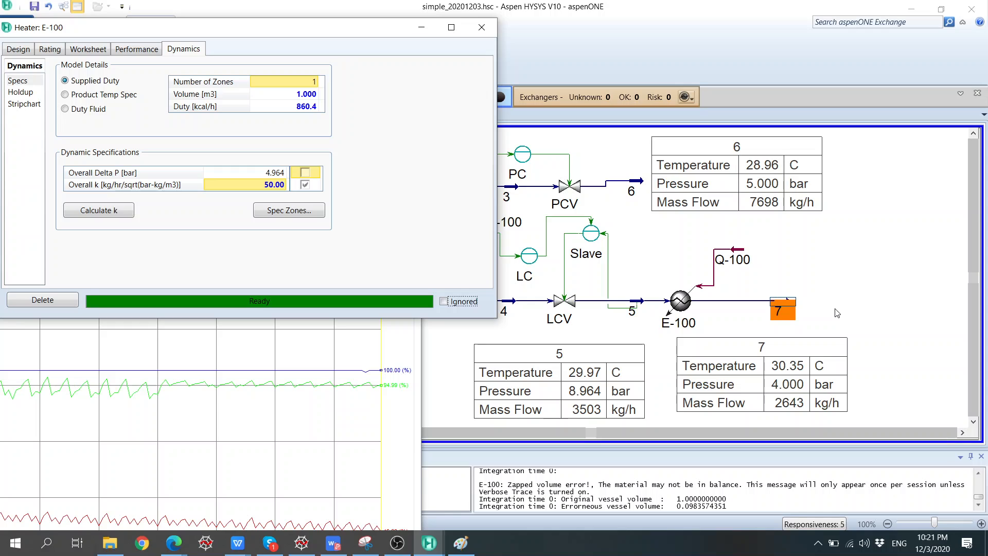
# Step: Examine the valve-opening traces in the Controller strip chart, and close the chart and heater E-100's window
pyautogui.click(399, 424)
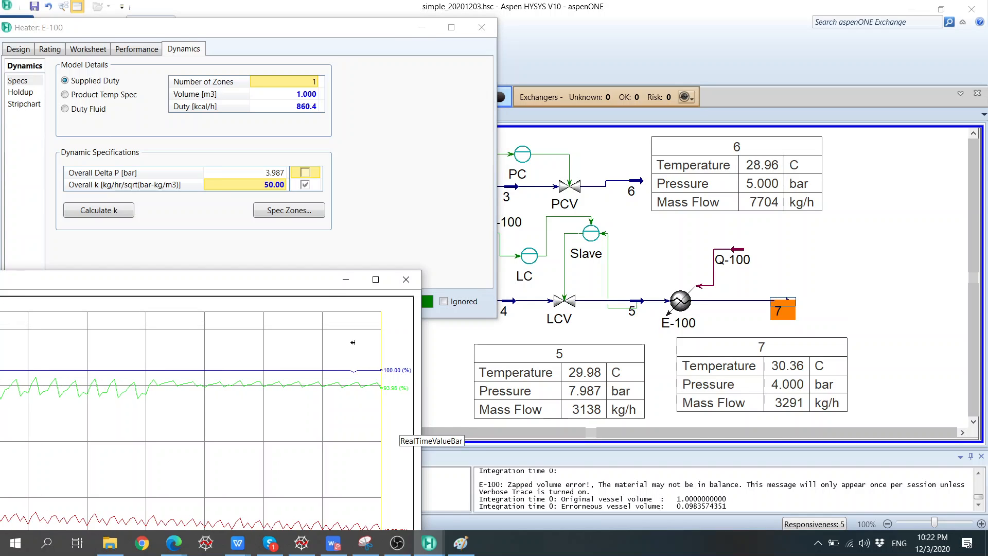
pyautogui.moveTo(317, 288); pyautogui.dragTo(357, 239)
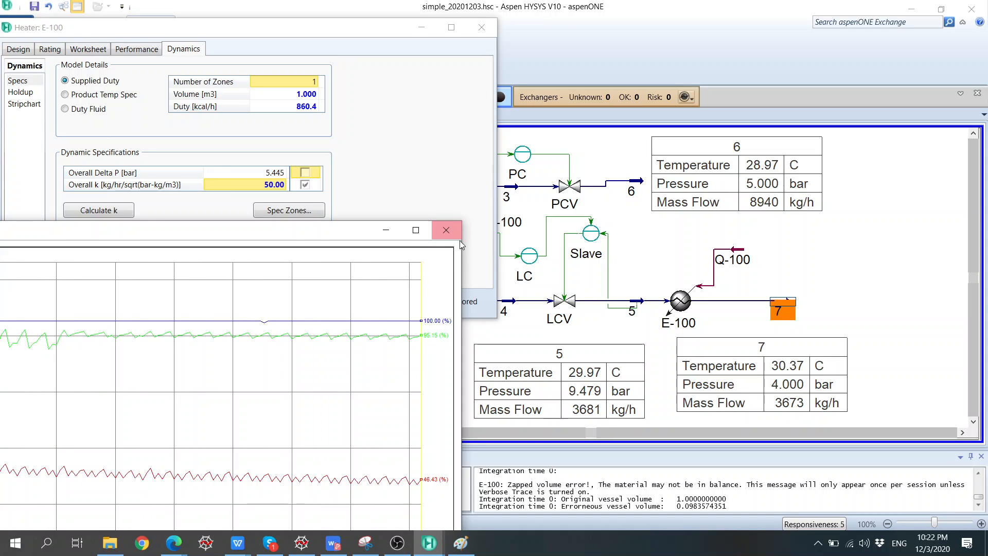
pyautogui.moveTo(349, 237); pyautogui.dragTo(431, 225)
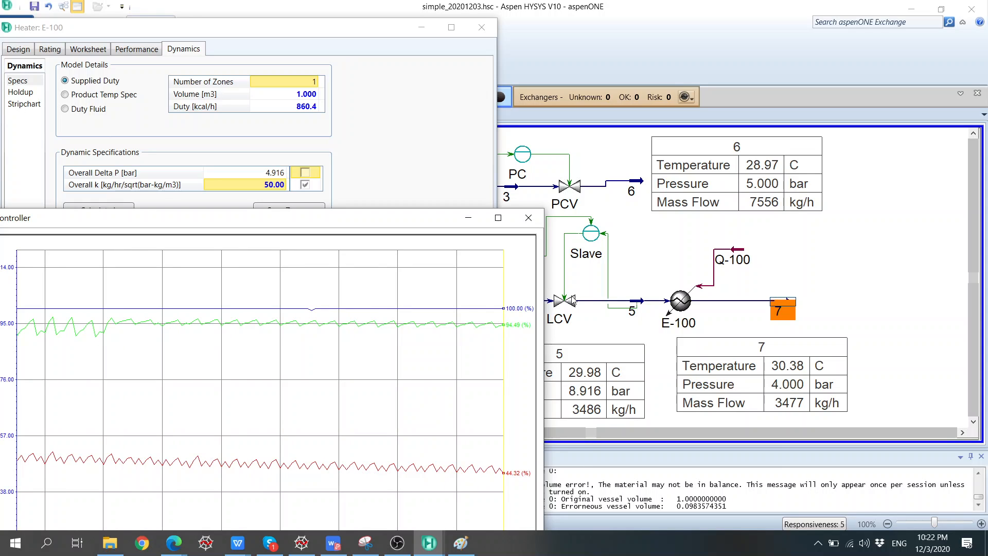
pyautogui.click(528, 222)
pyautogui.click(482, 28)
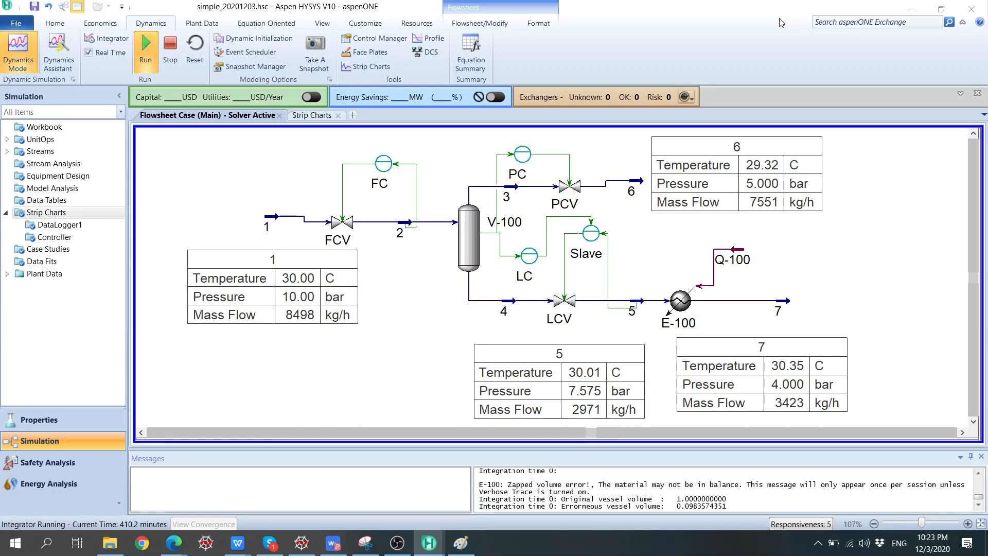
# Step: Check heater E-100's dynamic specifications, stop the integrator, and close the heater's window
pyautogui.click(682, 303)
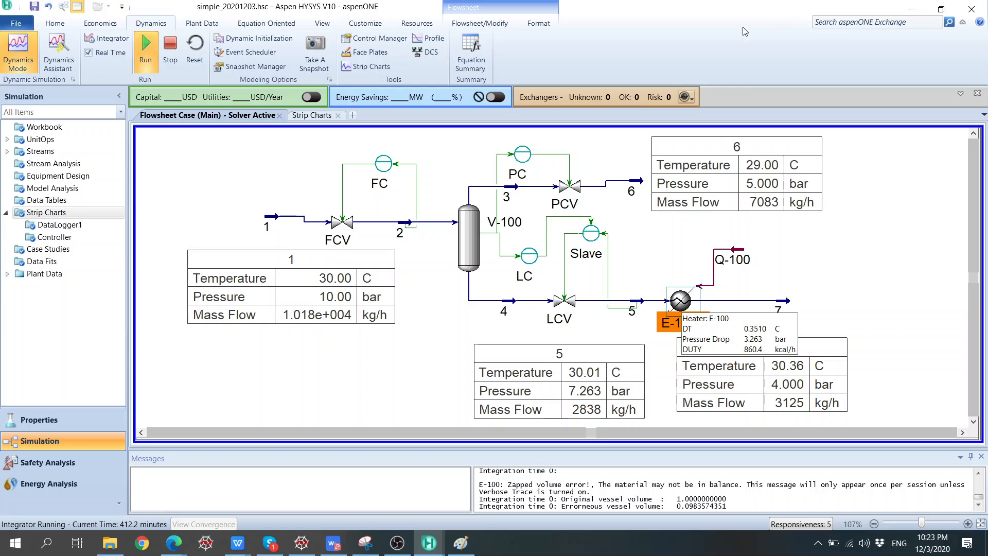
pyautogui.doubleClick(679, 301)
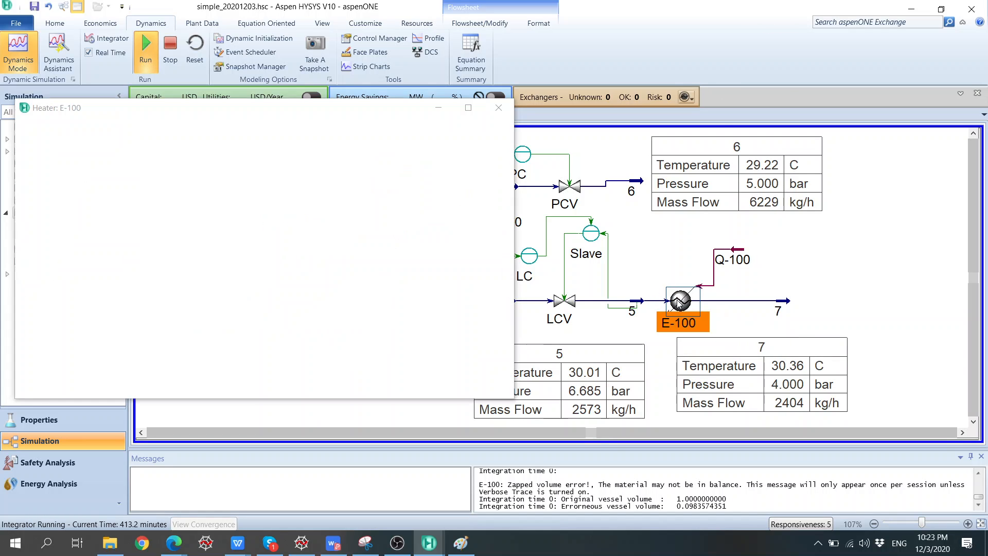
pyautogui.moveTo(405, 114); pyautogui.dragTo(397, 170)
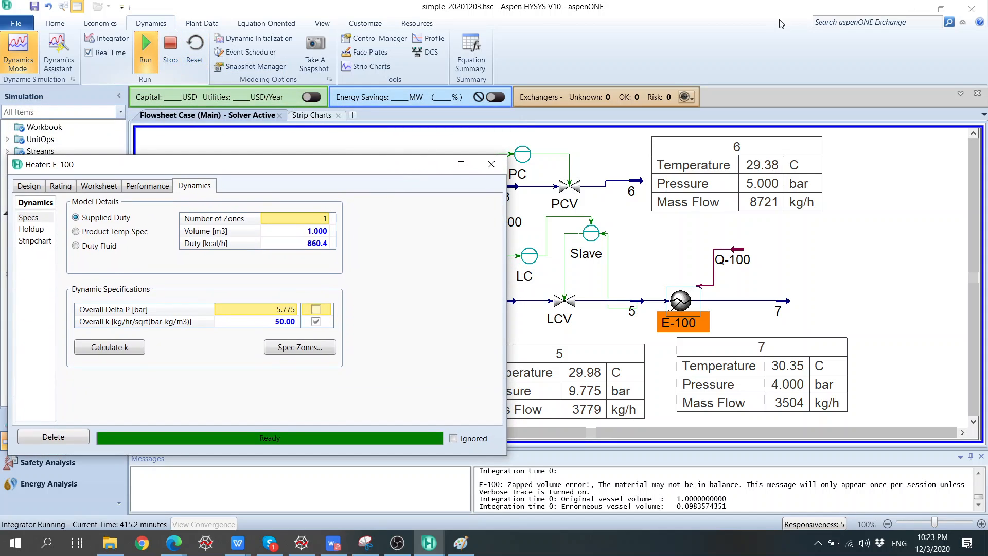
pyautogui.click(169, 48)
pyautogui.moveTo(311, 171); pyautogui.dragTo(330, 161)
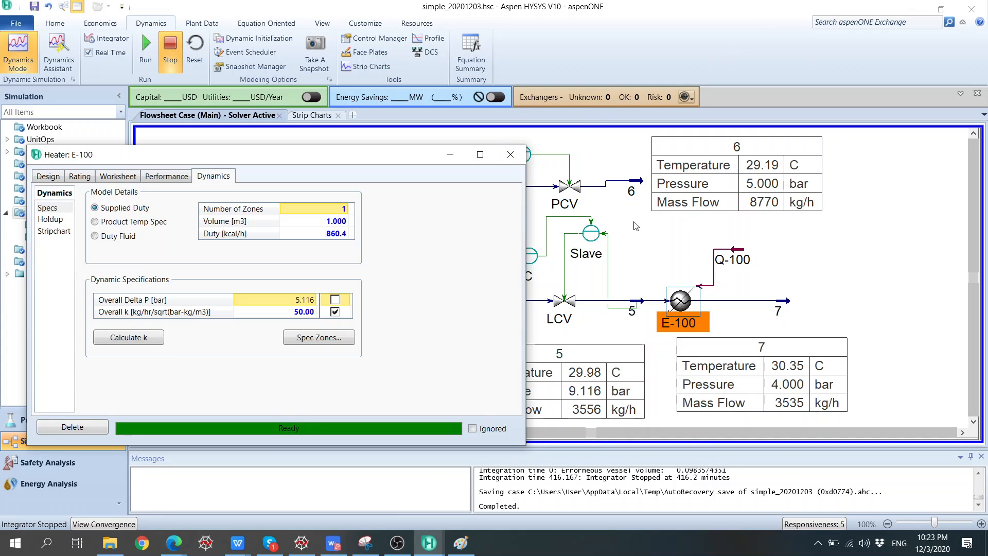
pyautogui.click(510, 154)
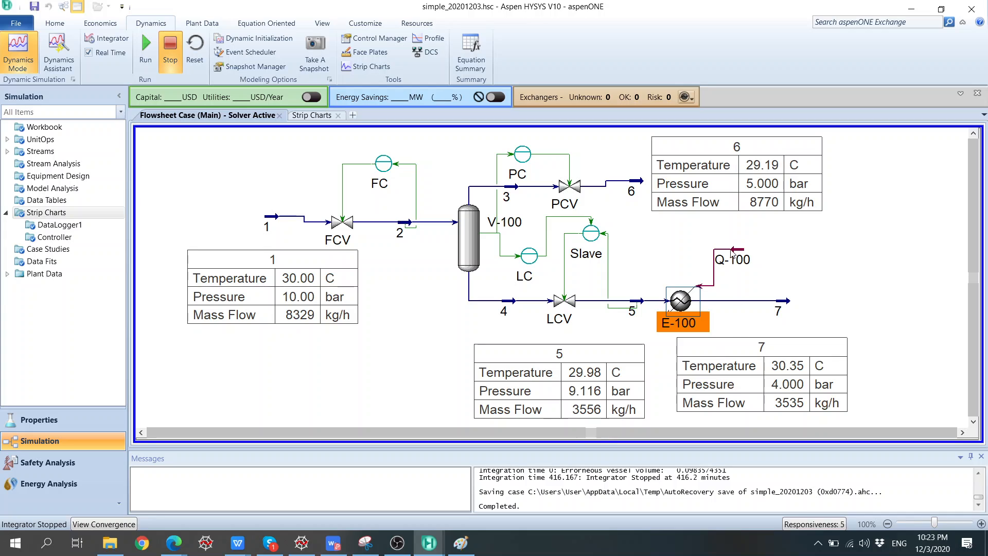
pyautogui.moveTo(739, 252)
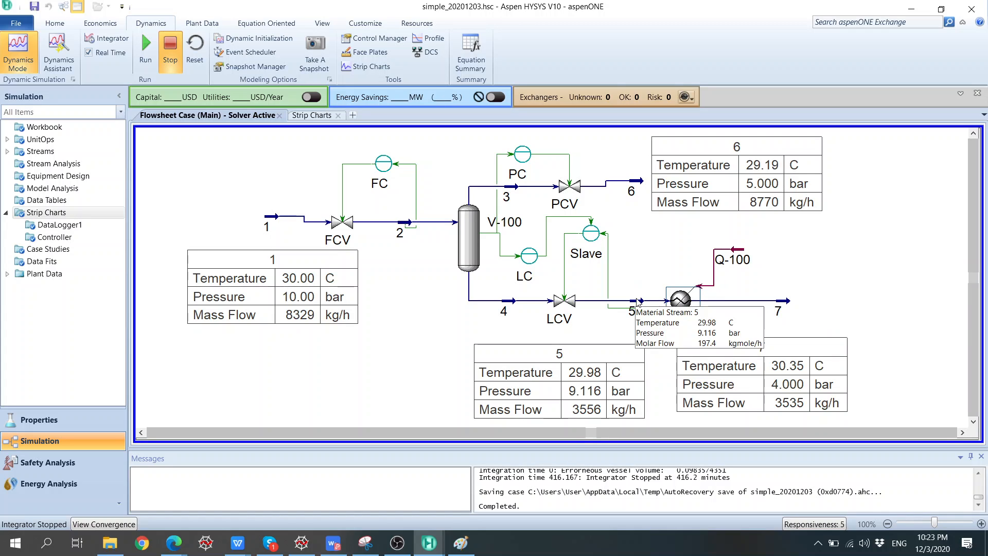
pyautogui.moveTo(778, 305)
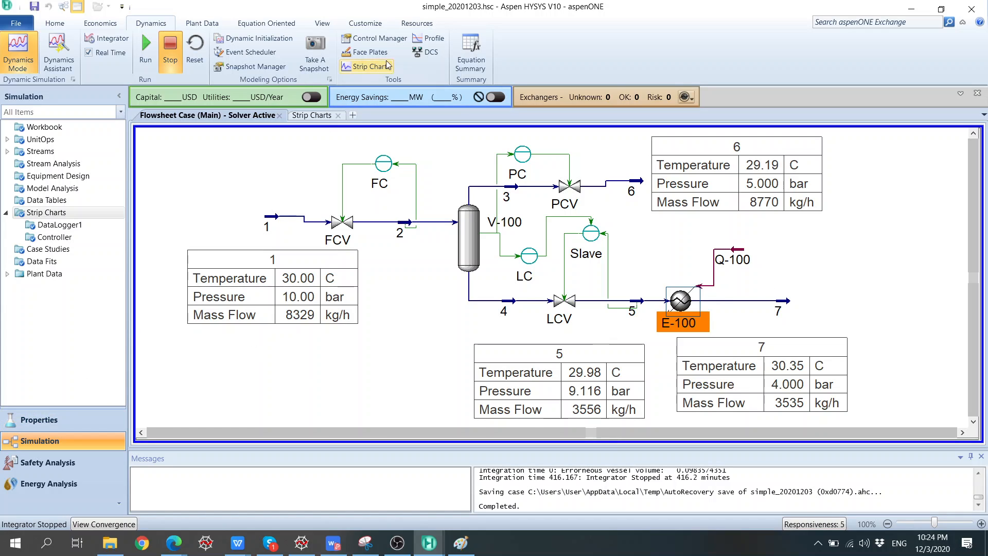
# Step: Open the model palette's Dynamics & Control models and choose the PID controller for placement
pyautogui.click(101, 23)
pyautogui.click(68, 25)
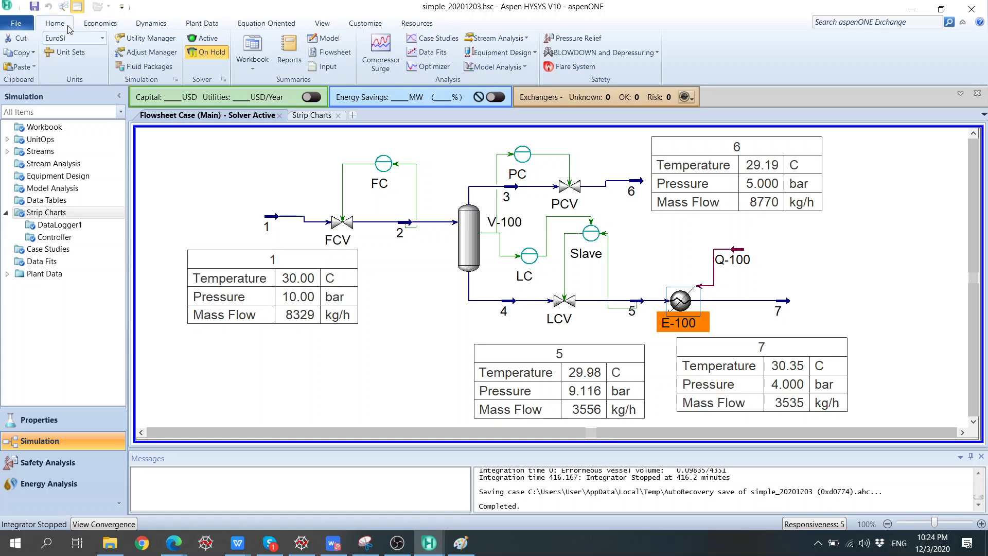
pyautogui.click(227, 178)
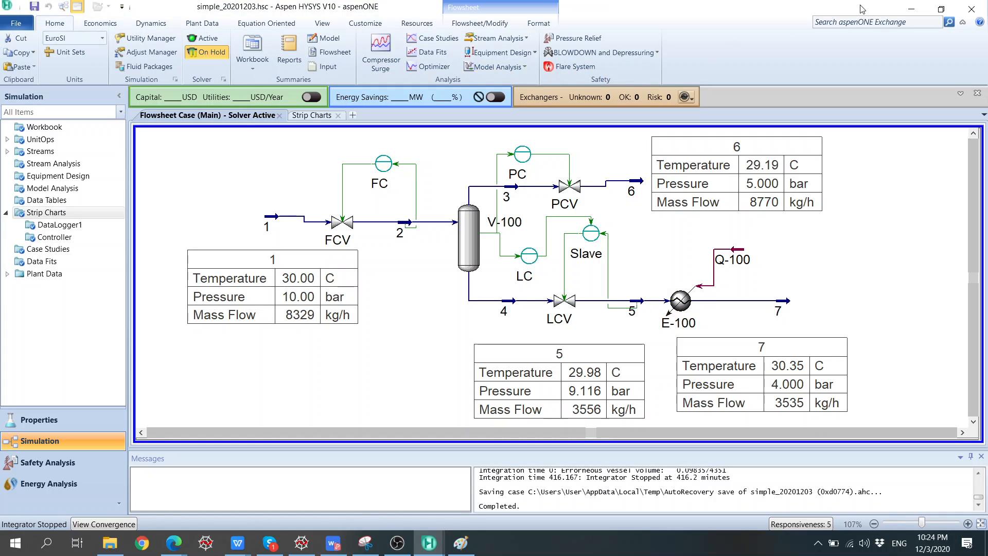
pyautogui.click(491, 23)
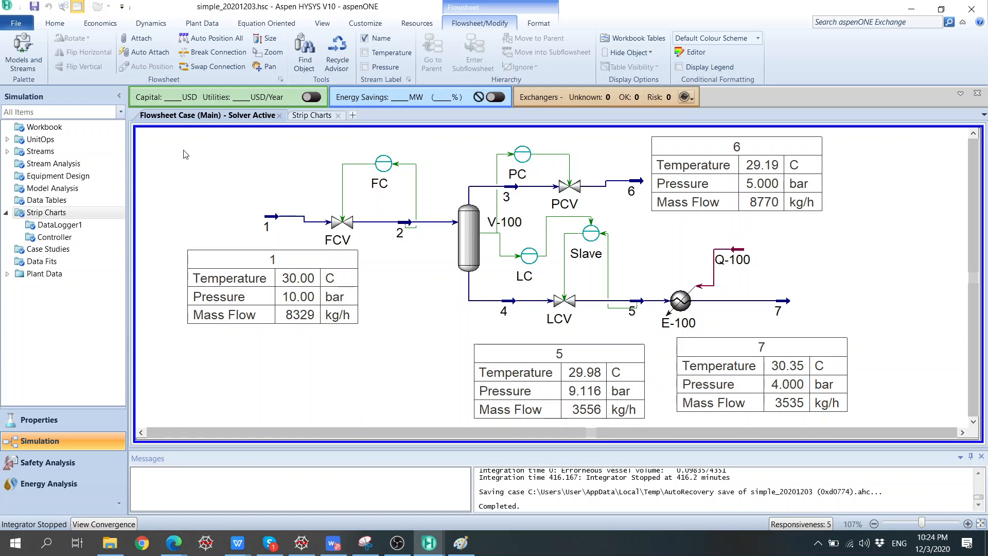
pyautogui.click(24, 54)
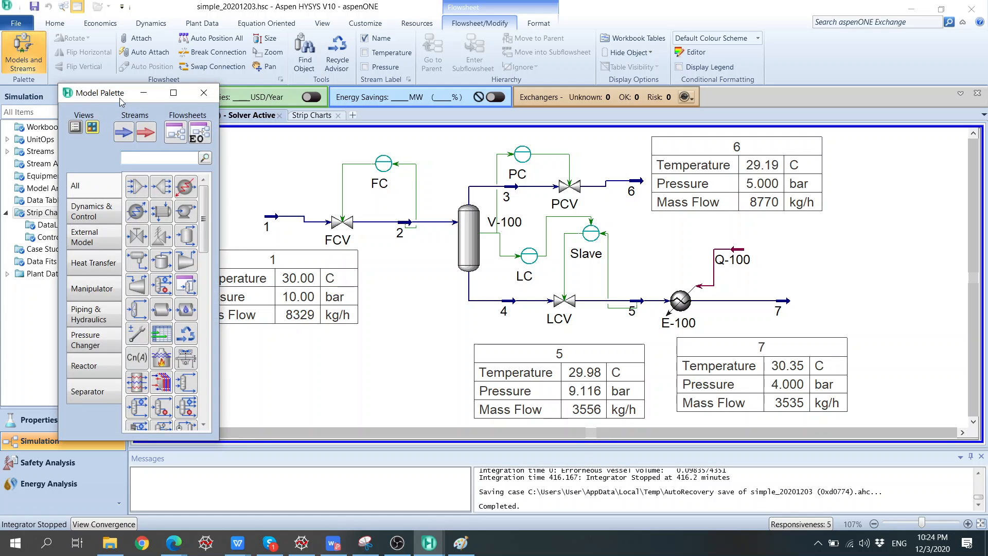
pyautogui.moveTo(120, 98); pyautogui.dragTo(158, 107)
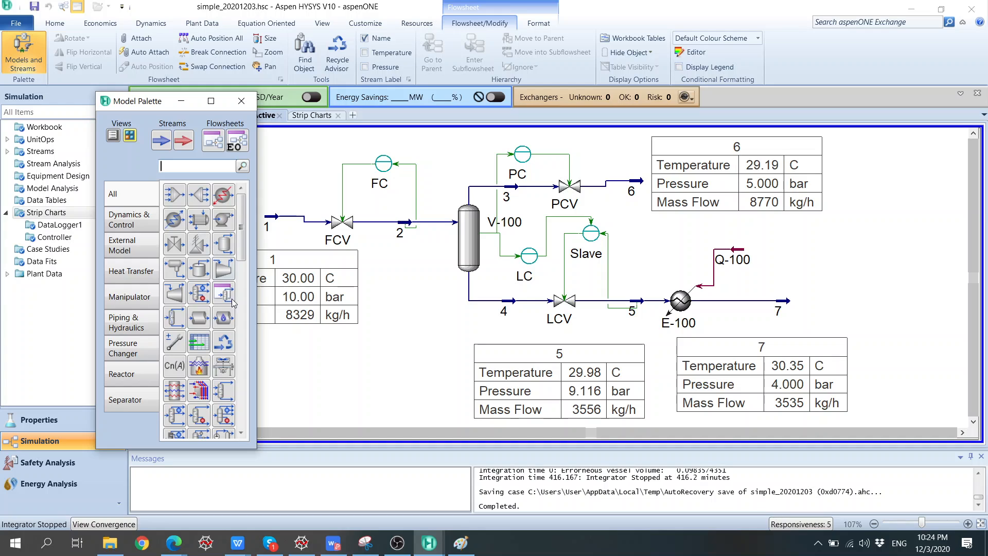
pyautogui.click(129, 221)
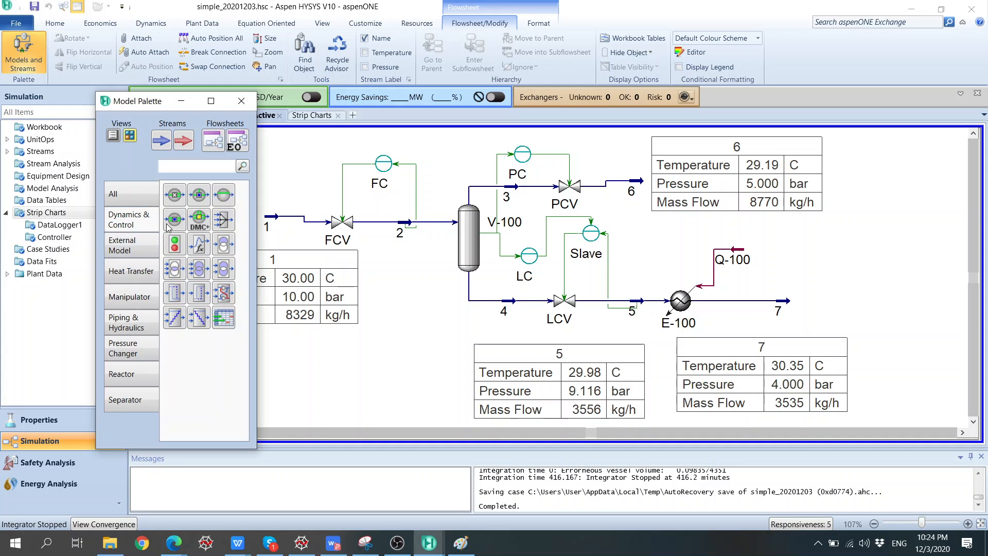
pyautogui.click(224, 194)
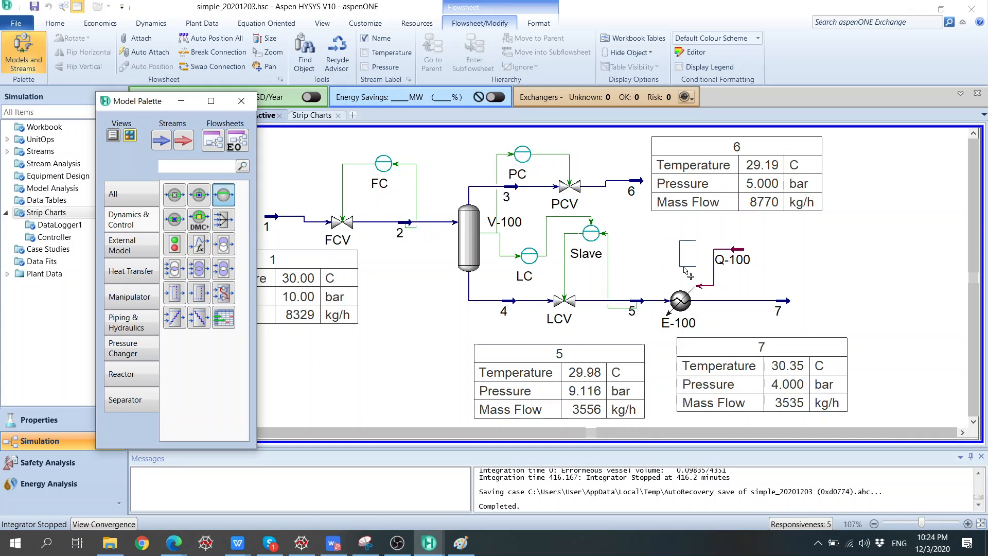
pyautogui.doubleClick(584, 4)
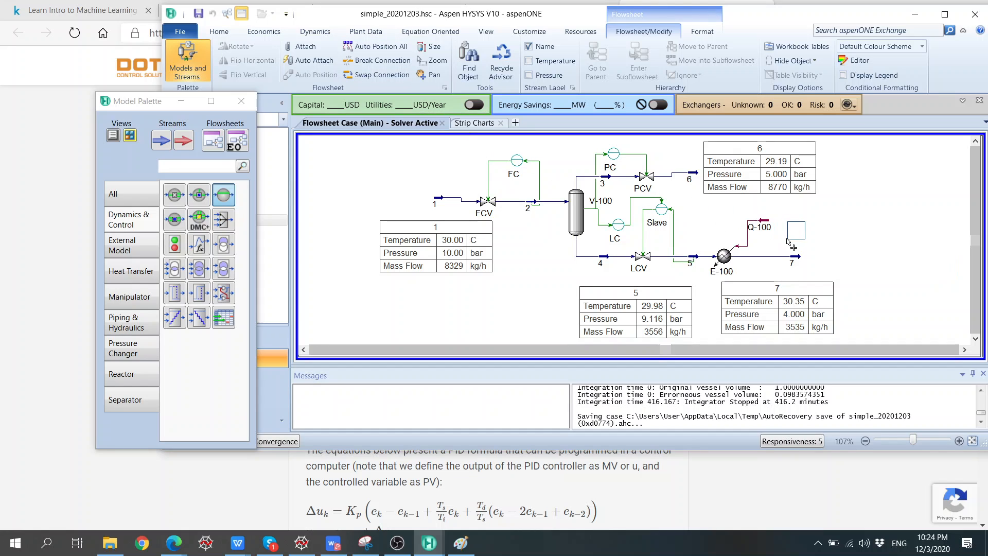
pyautogui.click(822, 53)
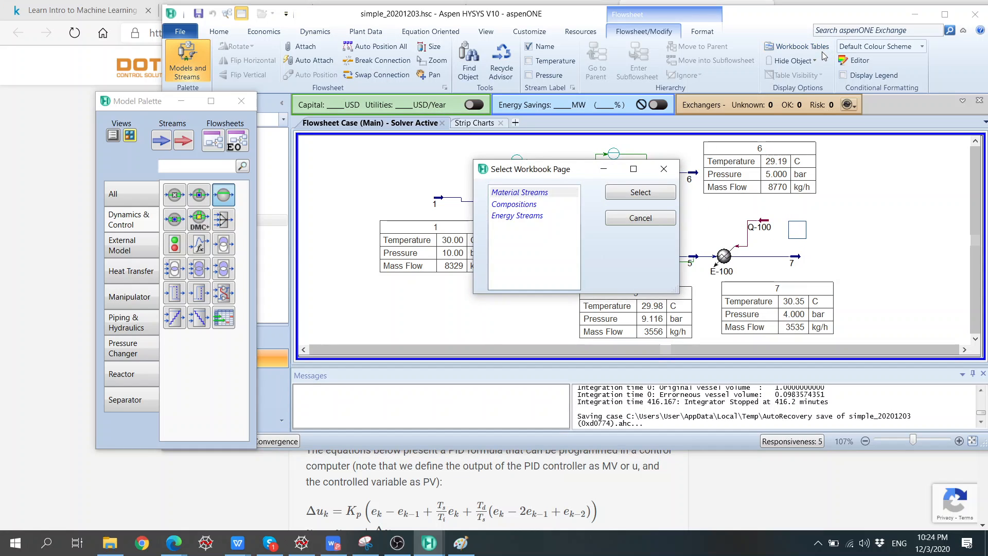
pyautogui.click(663, 168)
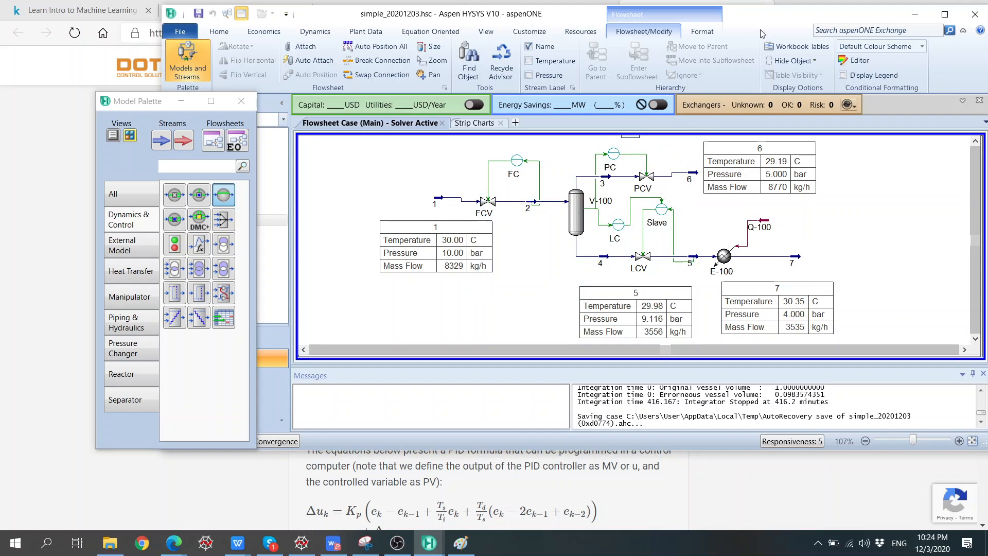
pyautogui.click(940, 17)
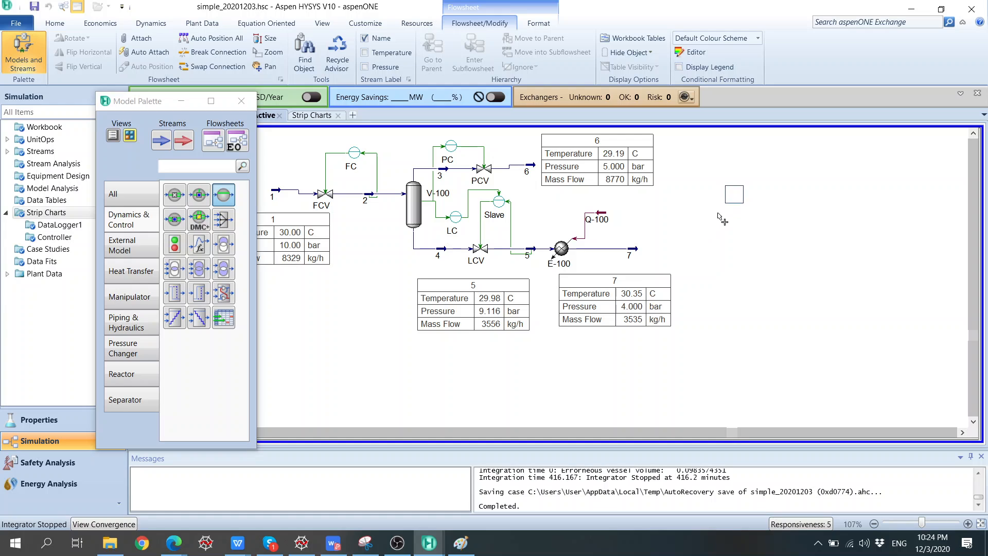
# Step: Place the PID controller on the flowsheet above stream 7 and rename it TC
pyautogui.click(634, 229)
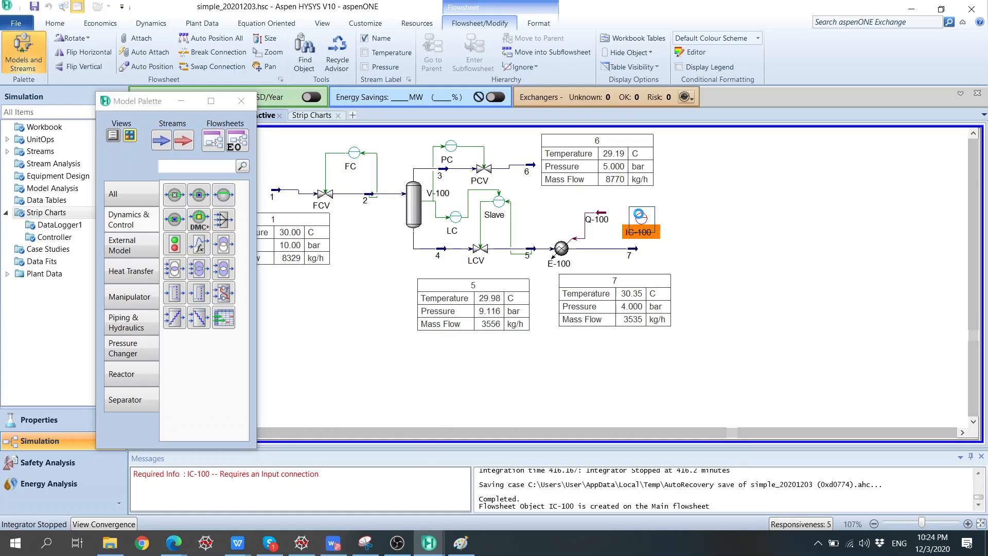
pyautogui.doubleClick(640, 222)
pyautogui.moveTo(172, 172); pyautogui.dragTo(60, 174)
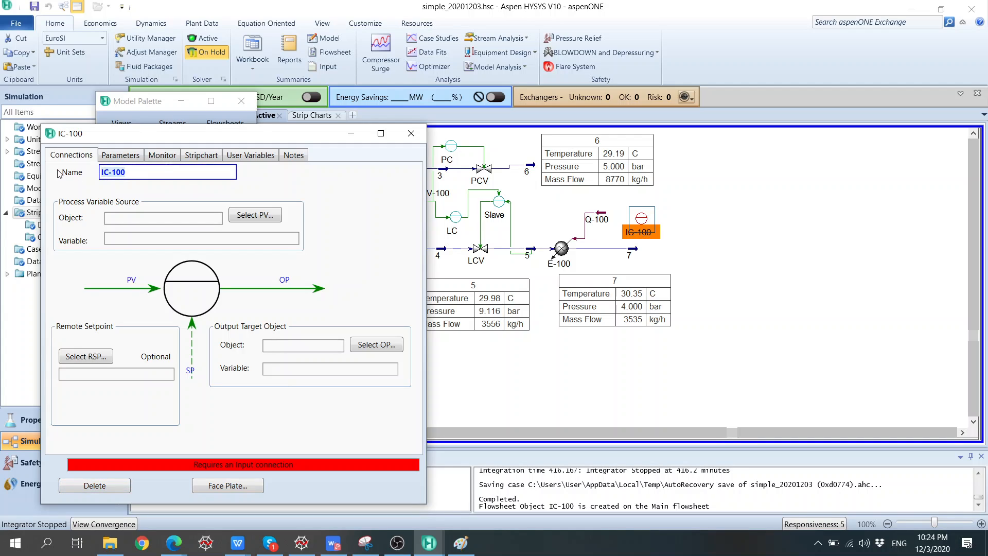
pyautogui.write('TC')
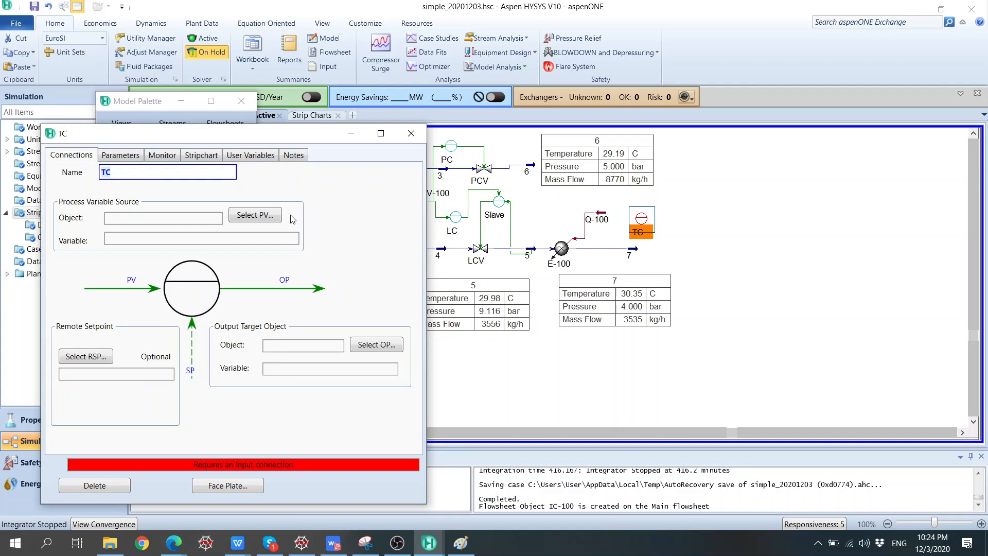
# Step: Set controller TC's process variable source to the Temperature of stream 7
pyautogui.click(255, 215)
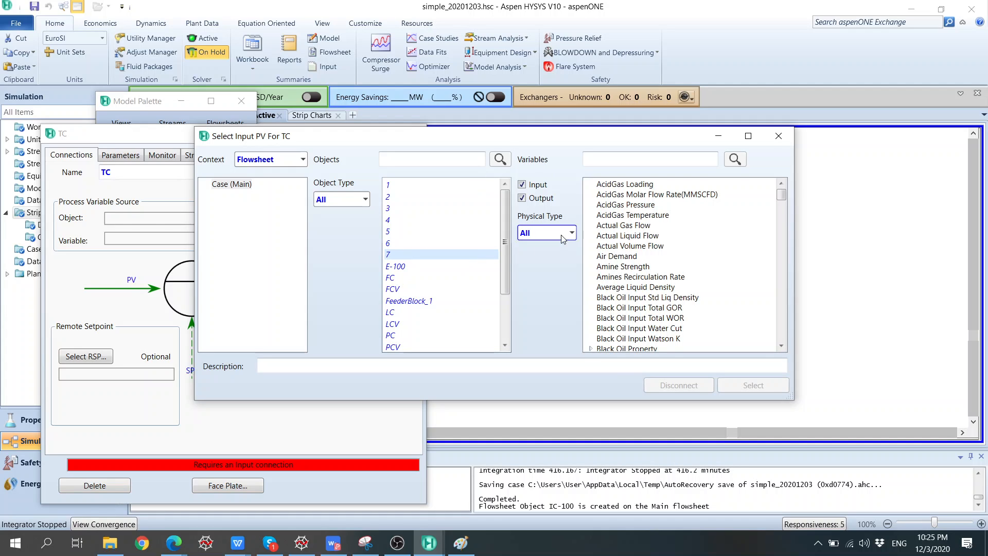
pyautogui.moveTo(782, 200); pyautogui.dragTo(787, 331)
pyautogui.click(617, 248)
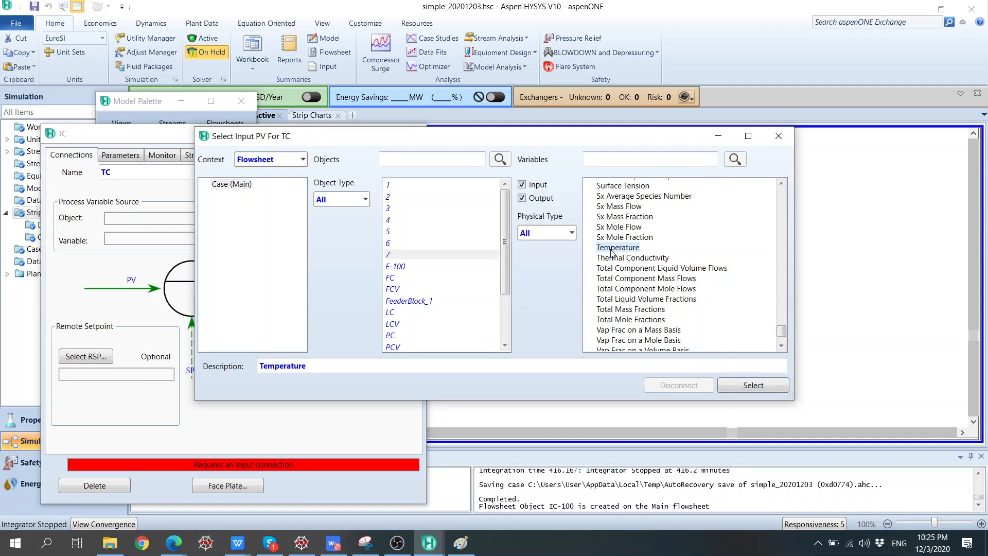
pyautogui.click(749, 393)
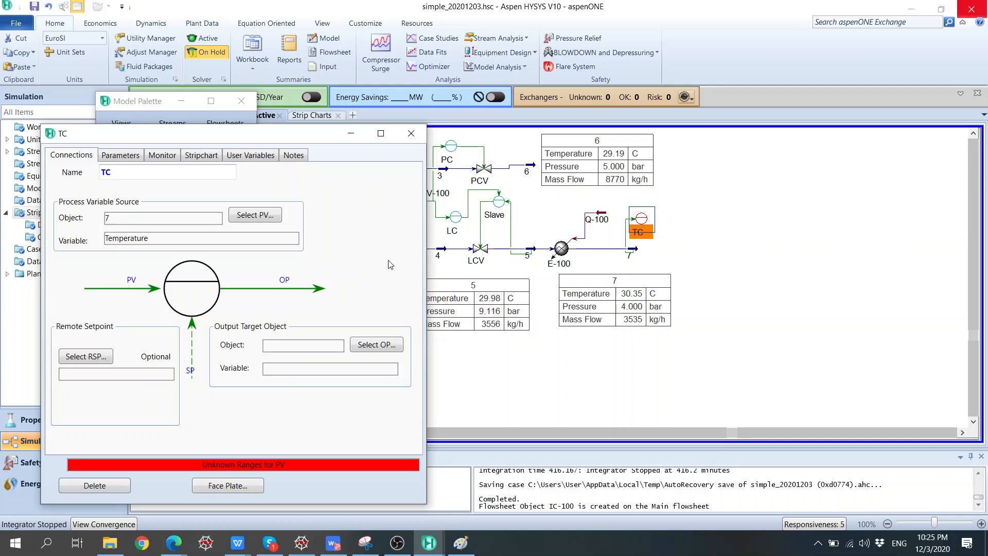
# Step: Set controller TC's output target object to energy stream Q-100 with the Control Valve variable
pyautogui.moveTo(315, 135); pyautogui.dragTo(219, 229)
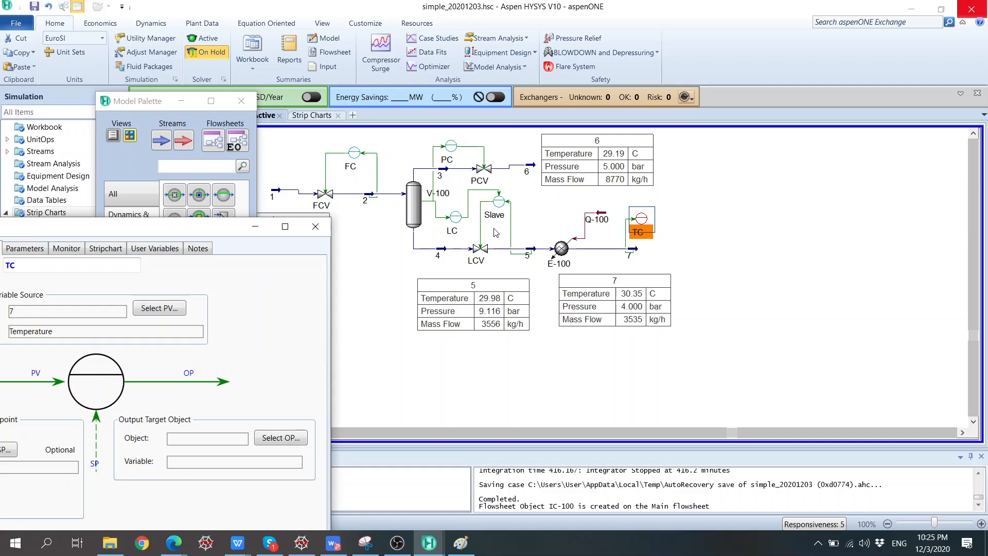
pyautogui.moveTo(177, 233); pyautogui.dragTo(254, 164)
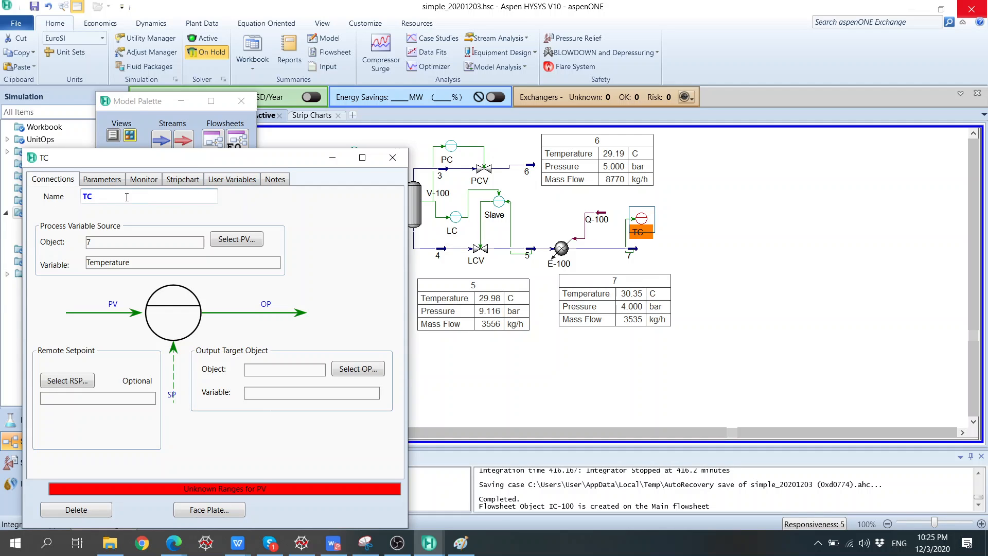
pyautogui.click(352, 367)
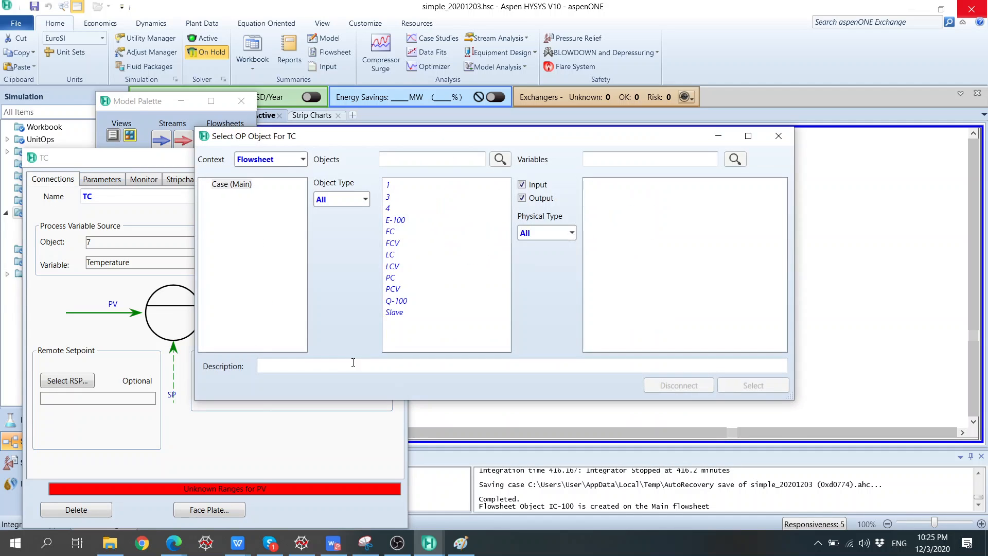
pyautogui.moveTo(469, 144); pyautogui.dragTo(238, 74)
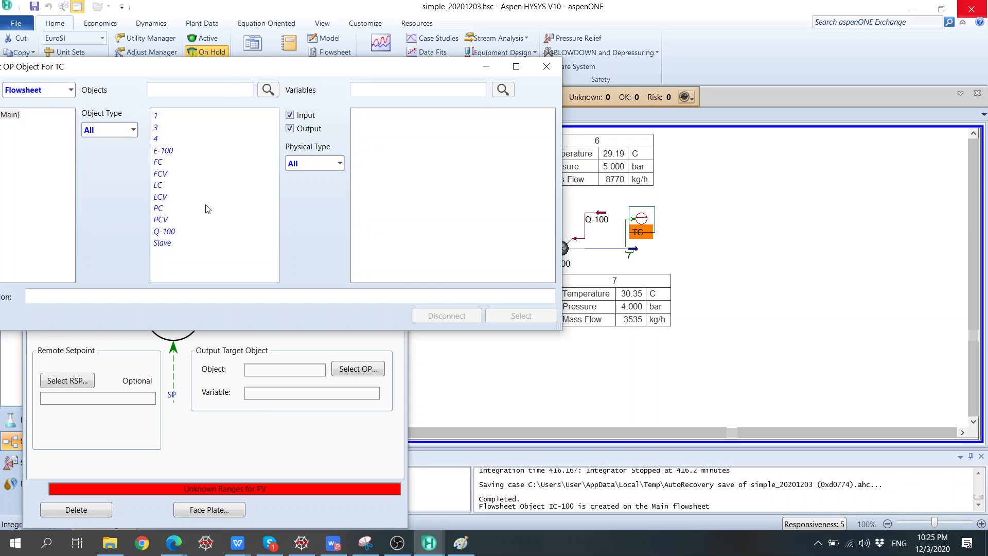
pyautogui.click(170, 235)
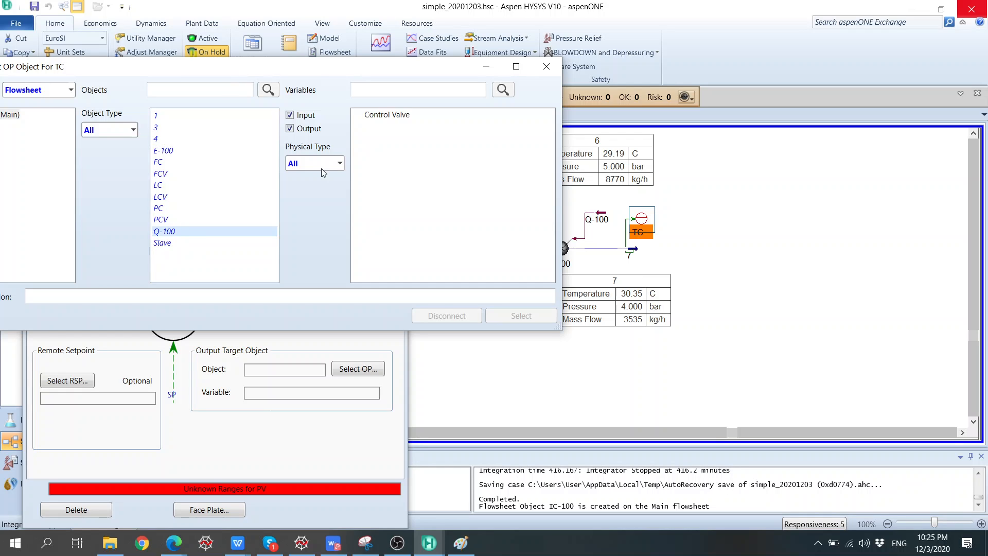
pyautogui.click(387, 116)
pyautogui.click(519, 315)
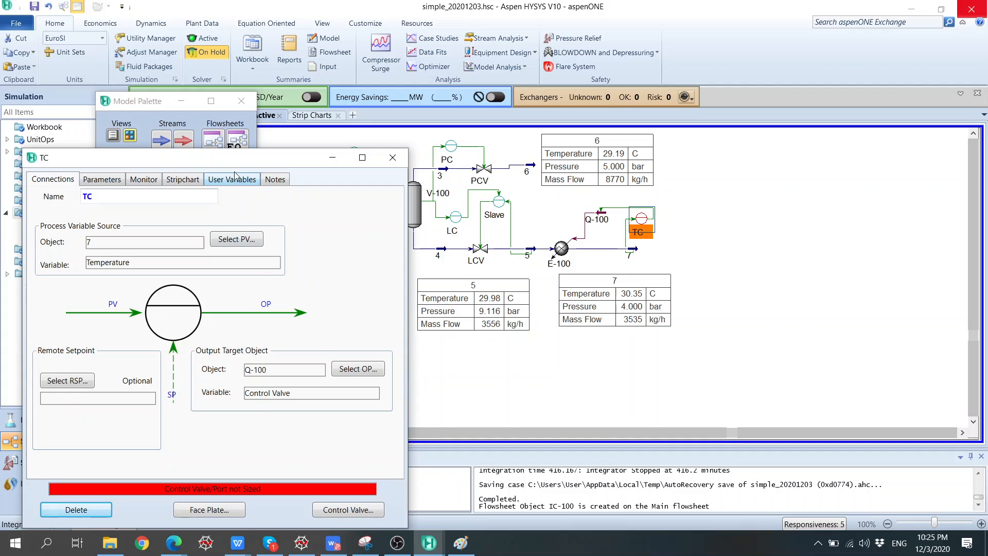
# Step: Set the maximum available Direct Q duty in controller TC's control valve for Q-100 to 5000 kcal/h
pyautogui.moveTo(221, 159); pyautogui.dragTo(218, 104)
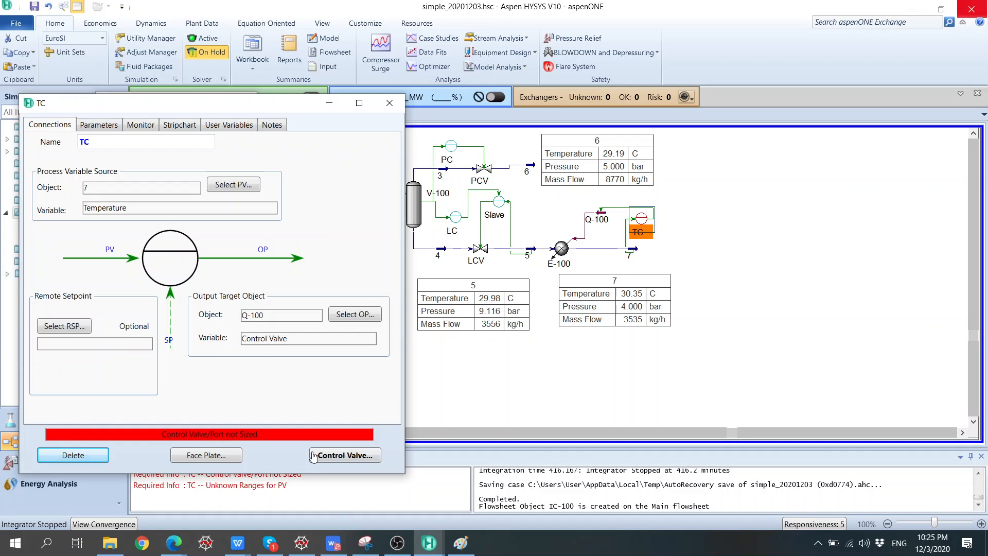
pyautogui.click(335, 456)
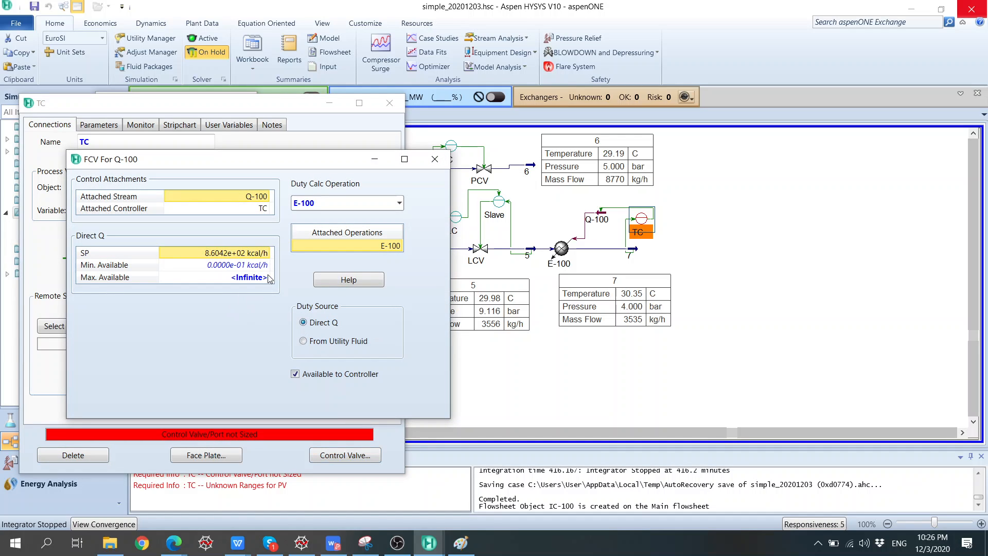
pyautogui.click(245, 266)
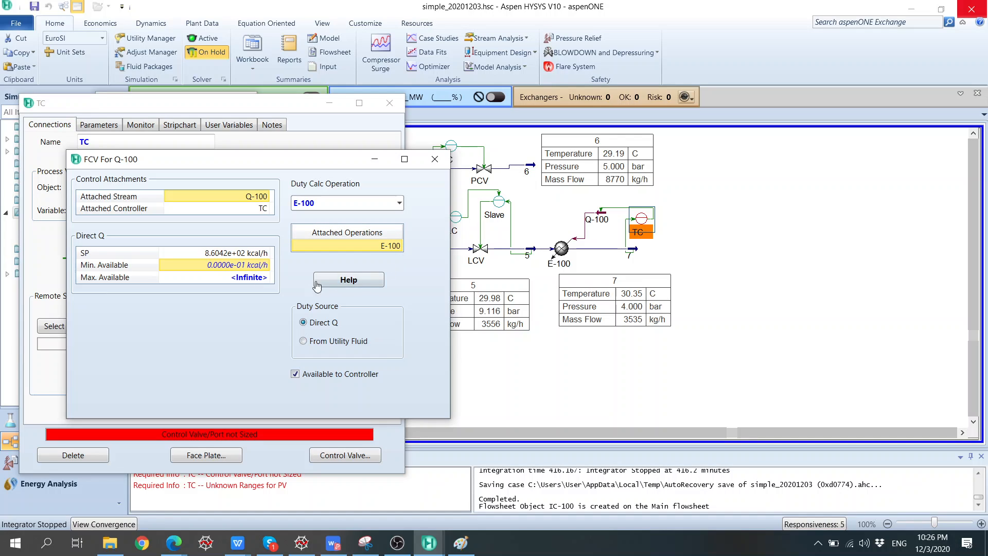
pyautogui.click(253, 278)
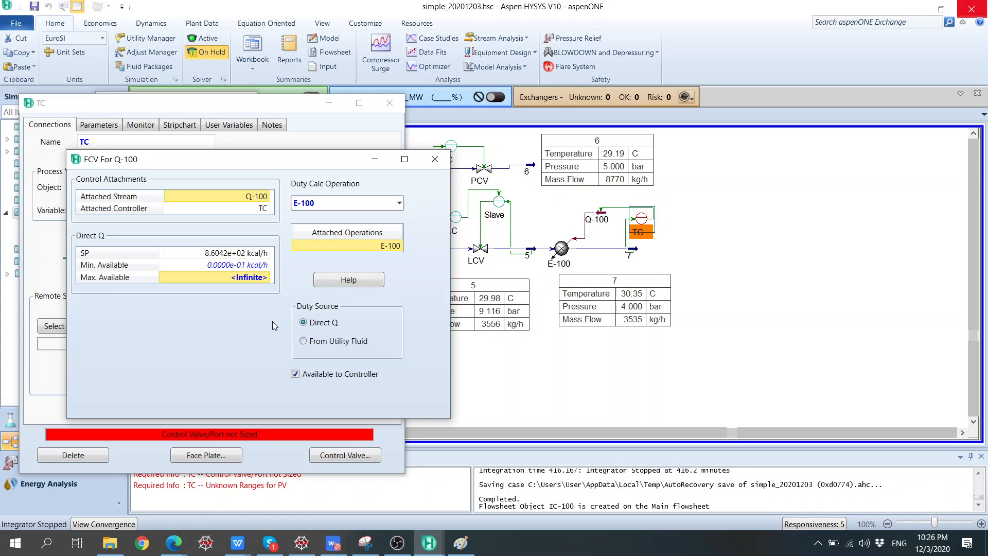
pyautogui.doubleClick(600, 220)
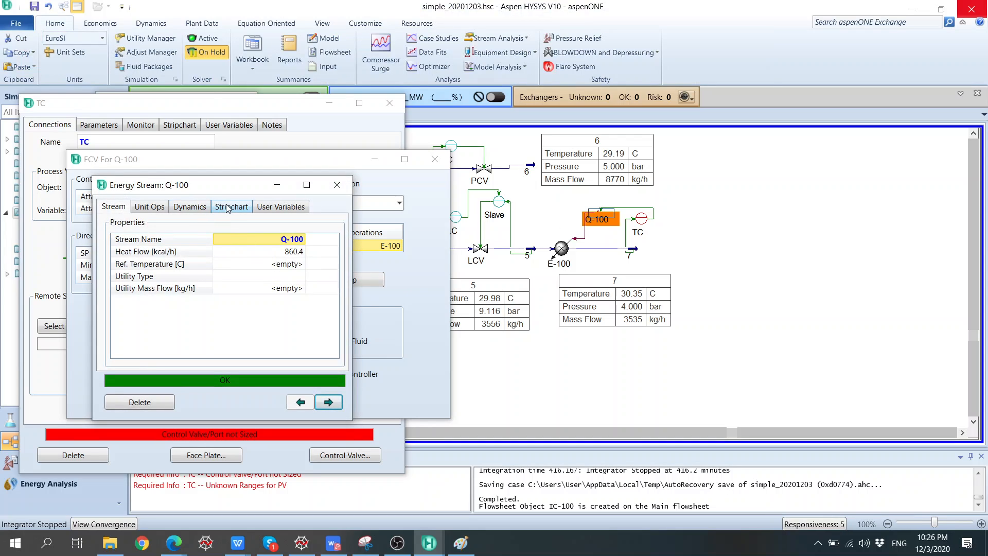
pyautogui.click(337, 185)
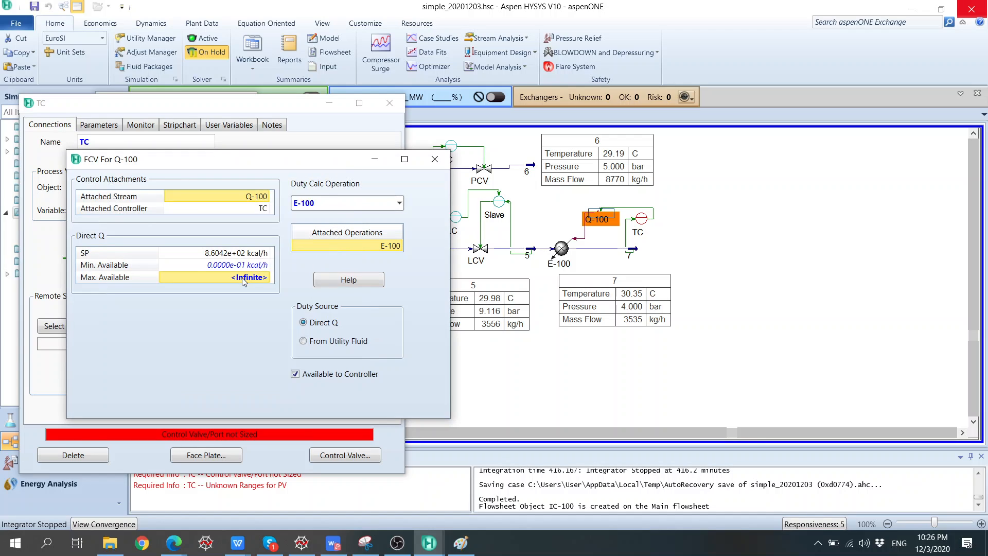
pyautogui.write('2')
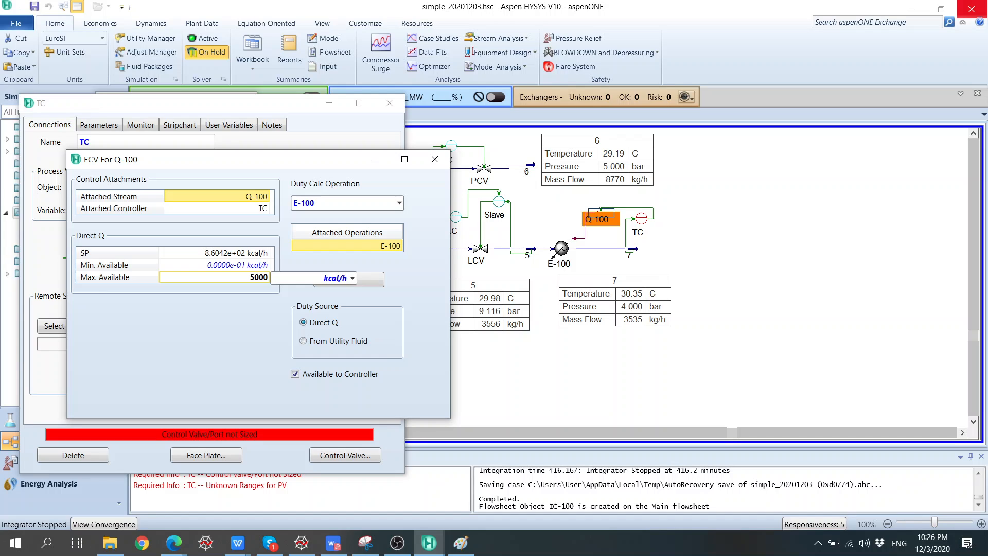
pyautogui.press('Return')
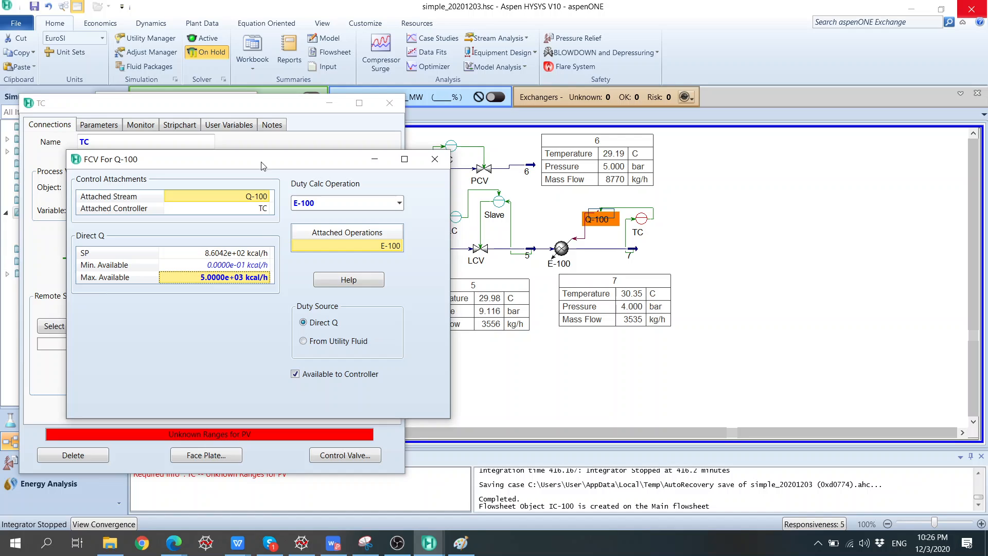
pyautogui.moveTo(264, 160); pyautogui.dragTo(625, 160)
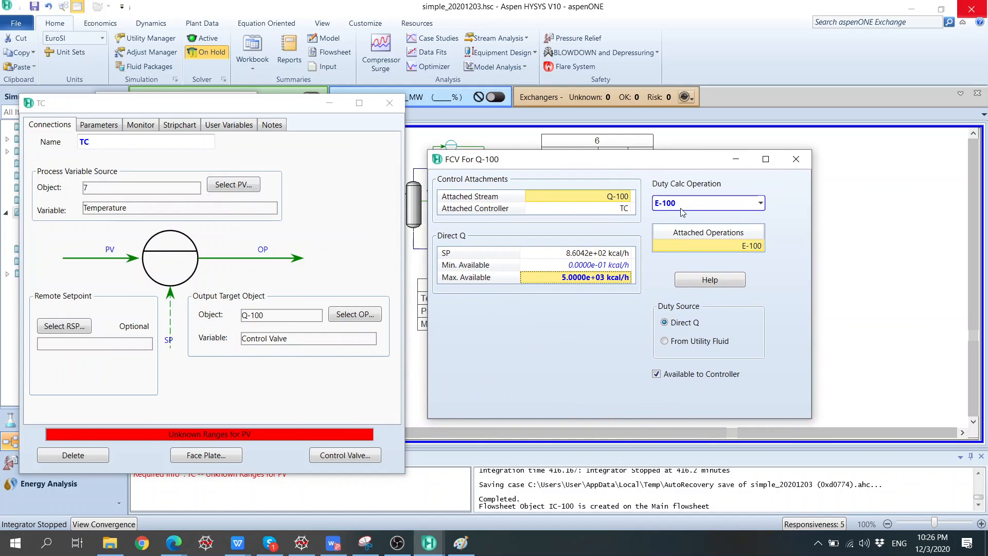
pyautogui.click(590, 265)
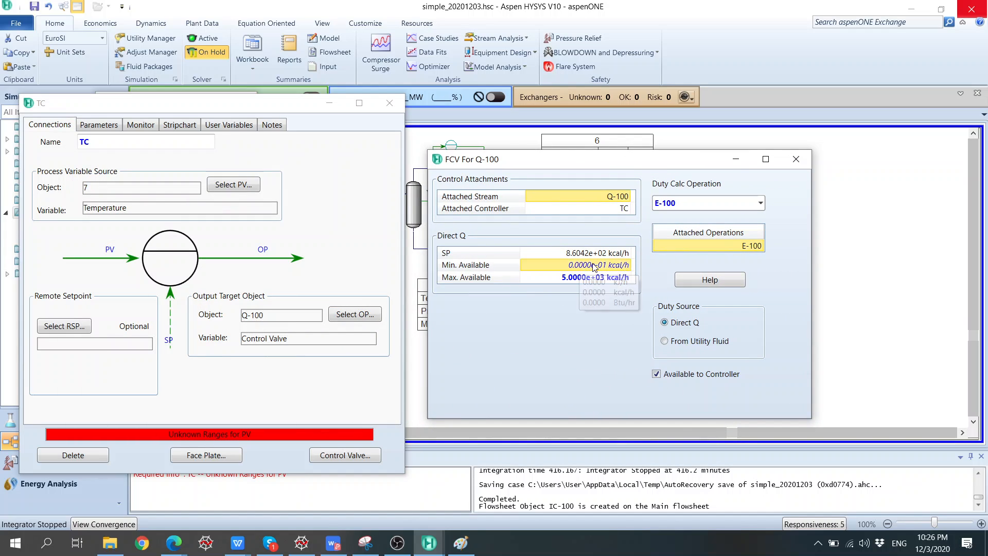
pyautogui.click(589, 278)
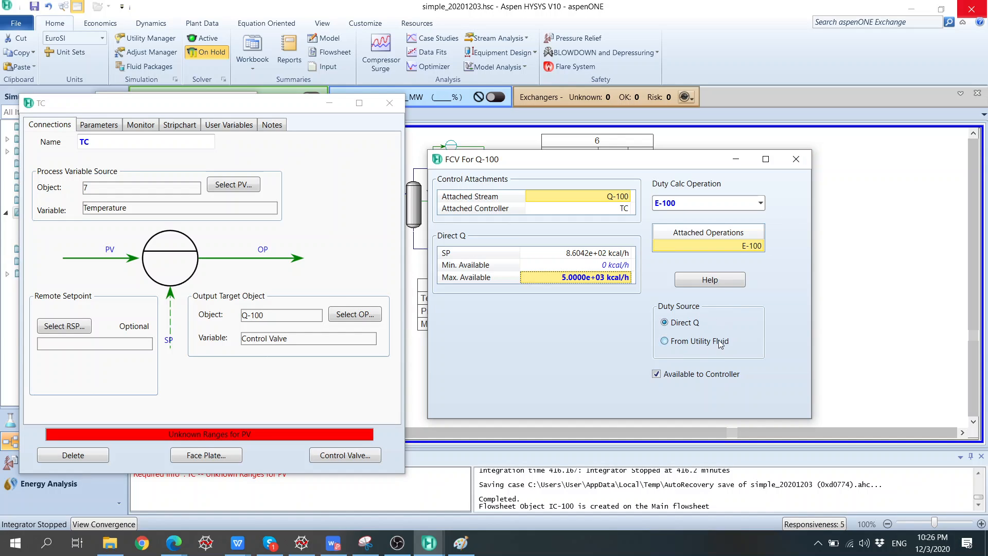
pyautogui.click(800, 164)
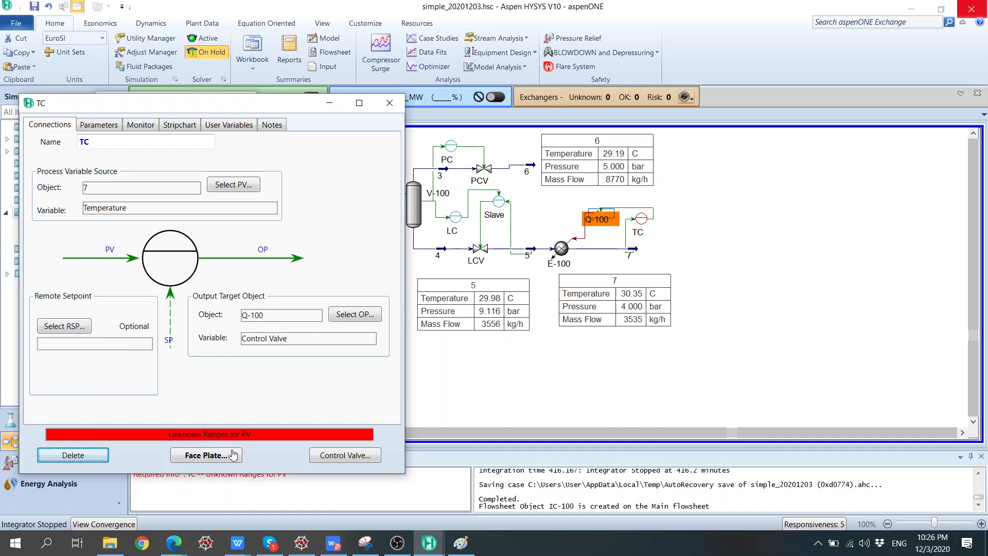
# Step: Set controller TC's tuning parameters to Kc 0.3 and Ti 5 minutes
pyautogui.click(100, 126)
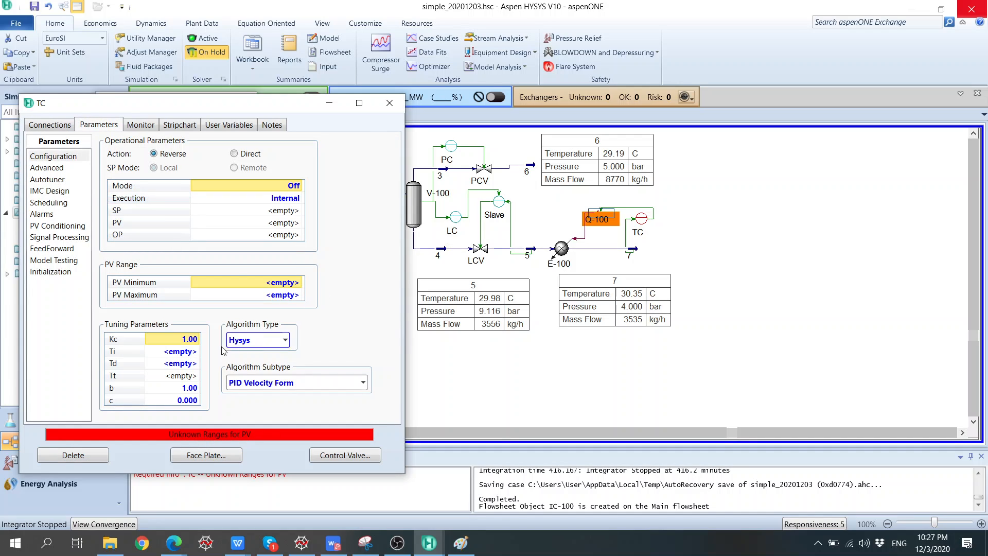
pyautogui.write('0')
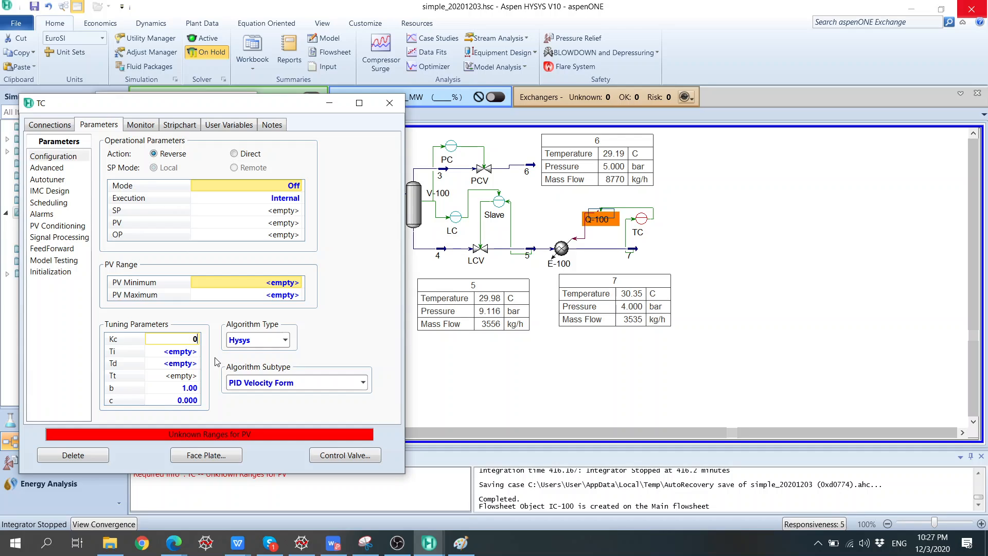
pyautogui.write('.3')
pyautogui.press('Return')
pyautogui.write('5')
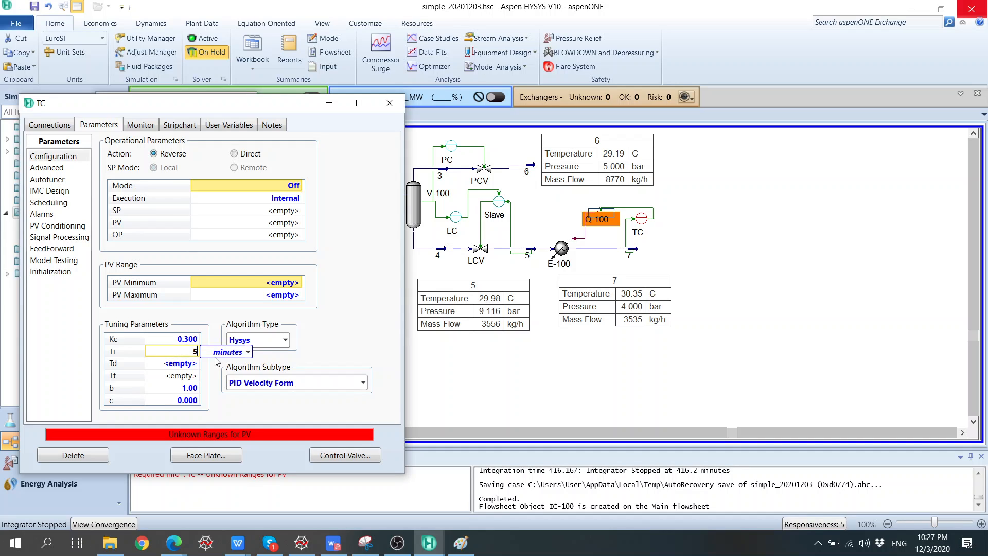
pyautogui.press('Return')
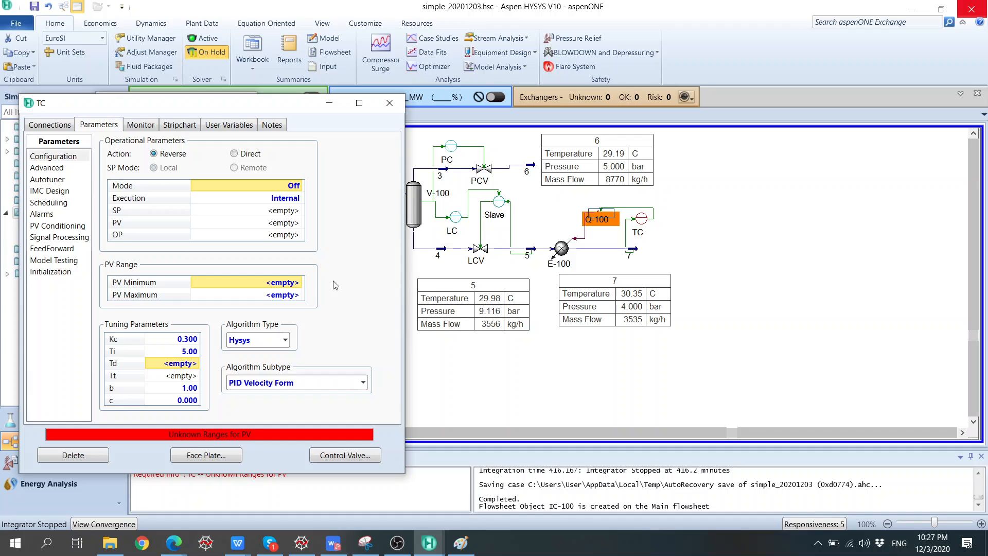
# Step: Set controller TC's PV range to a minimum of 20 C and a maximum of 100 C
pyautogui.click(274, 284)
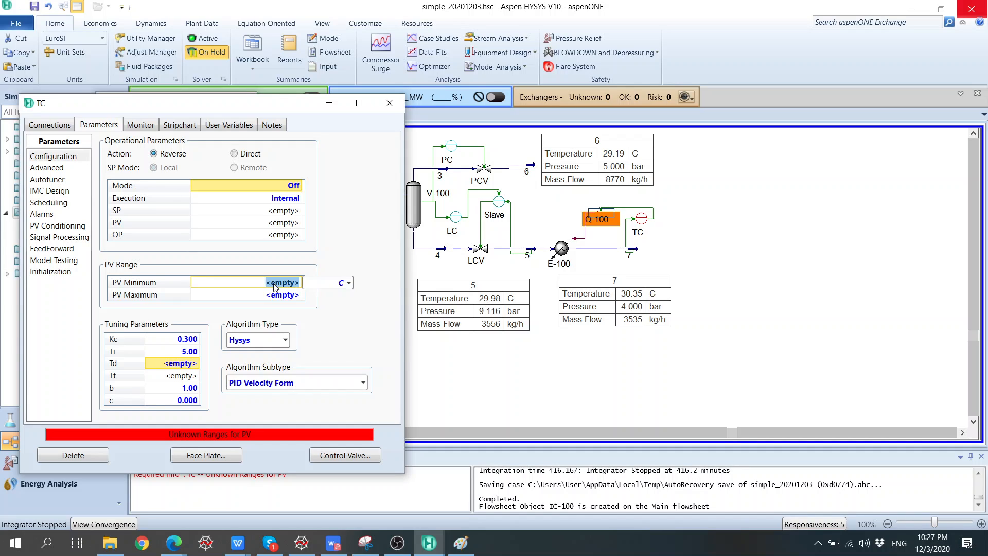
pyautogui.write('20')
pyautogui.press('Return')
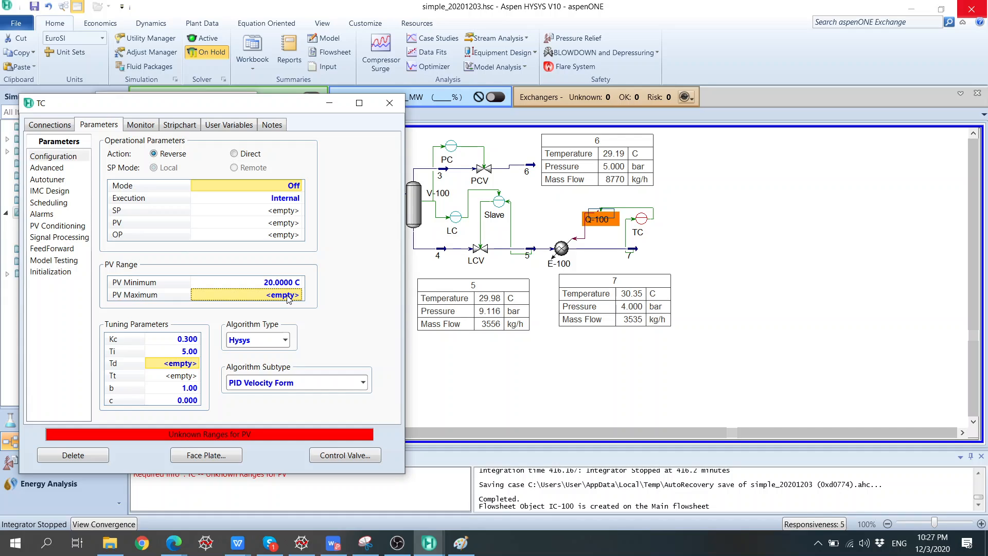
pyautogui.write('5')
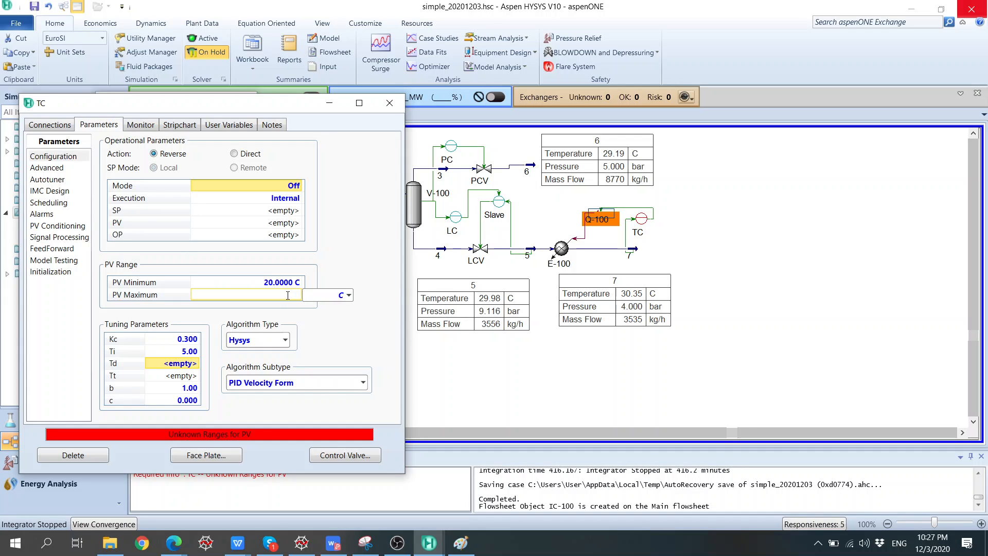
pyautogui.write('100')
pyautogui.press('Return')
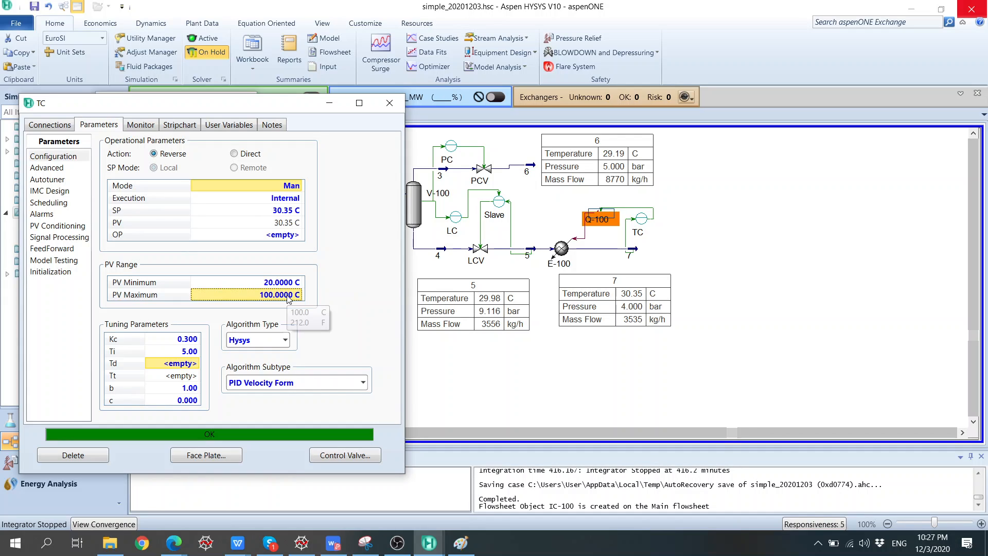
# Step: Switch controller TC to Auto mode and set its setpoint to 40 C
pyautogui.click(296, 186)
pyautogui.click(256, 229)
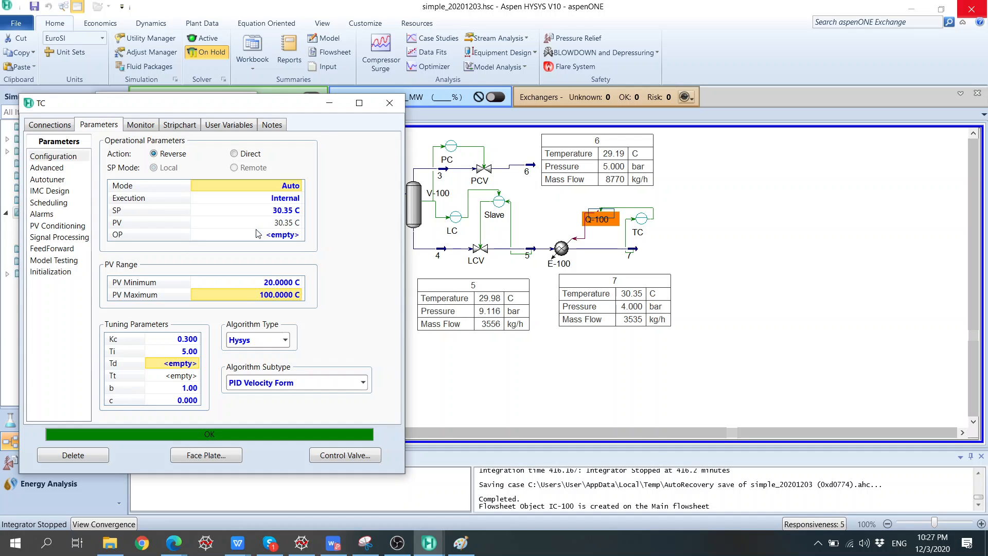
pyautogui.click(278, 212)
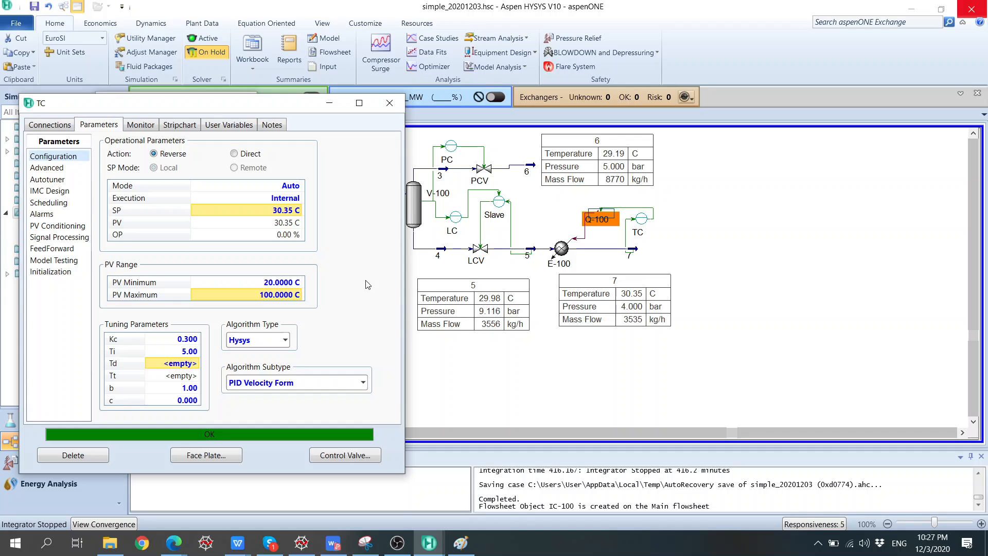
pyautogui.write('4')
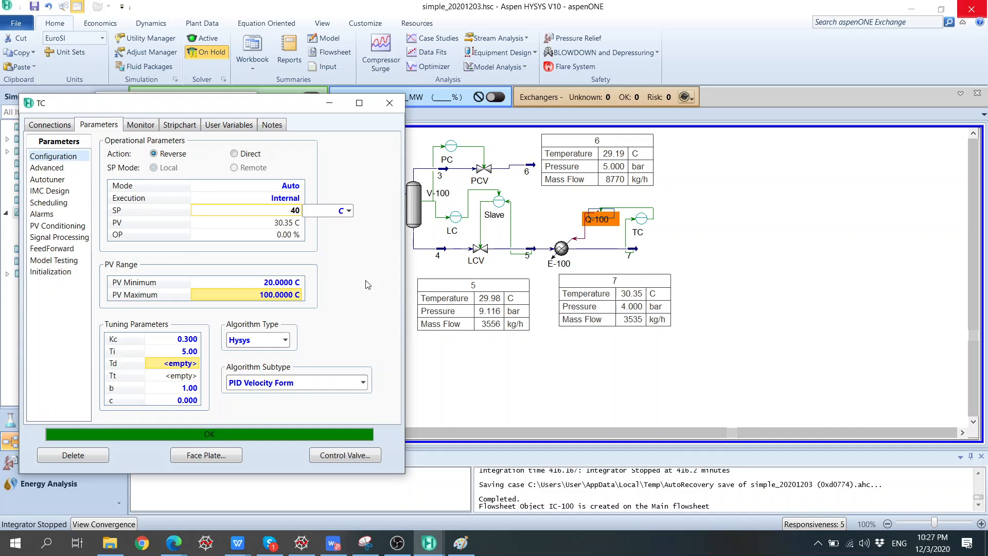
pyautogui.write('0')
pyautogui.press('Return')
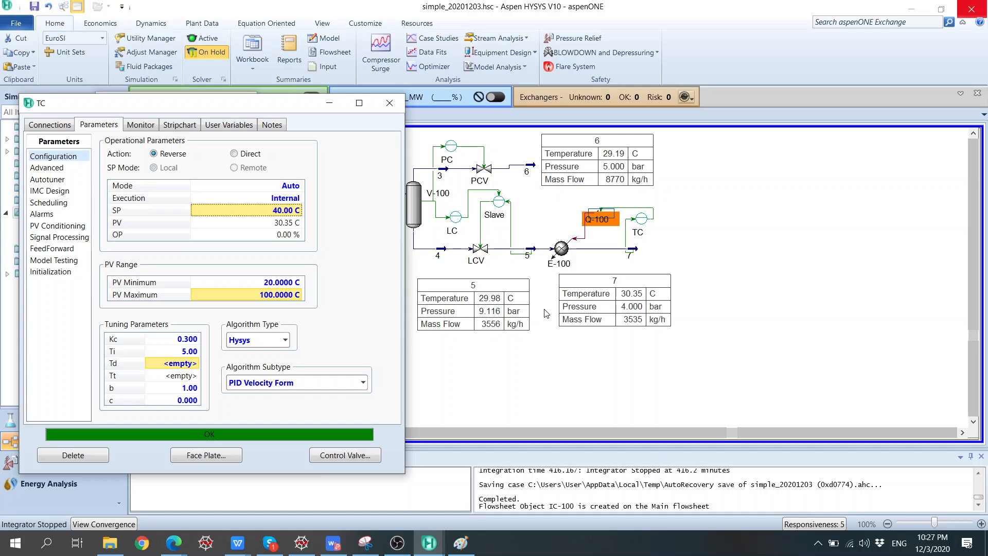
# Step: Examine heater E-100's worksheet conditions, comparing the temperatures of streams 5 and 7 and the heat flow of Q-100
pyautogui.click(561, 253)
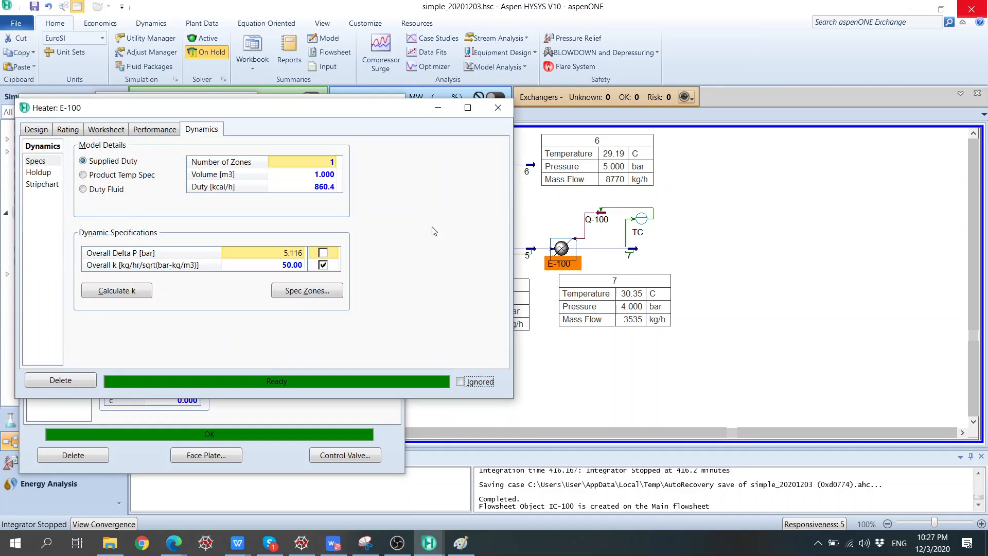
pyautogui.moveTo(324, 109); pyautogui.dragTo(675, 158)
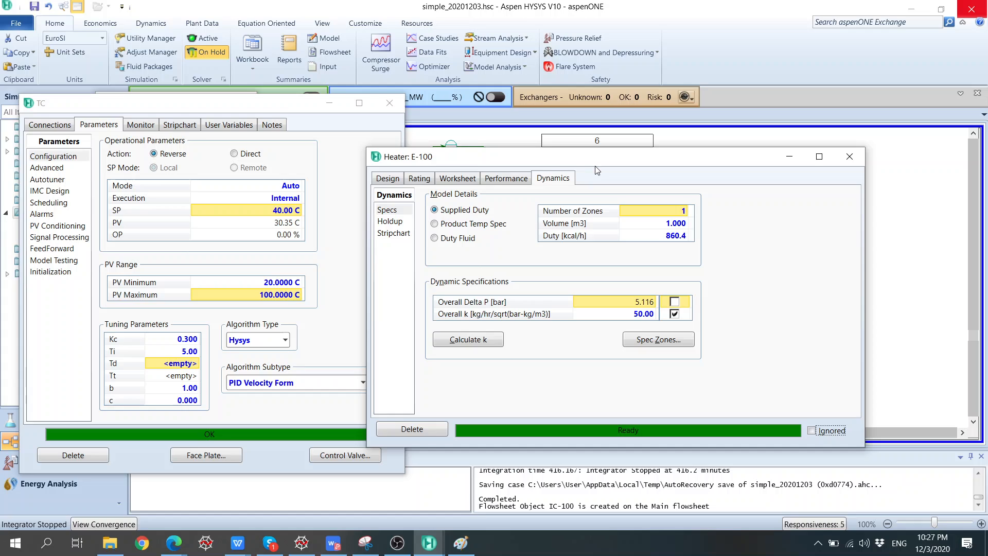
pyautogui.click(477, 180)
pyautogui.moveTo(620, 292)
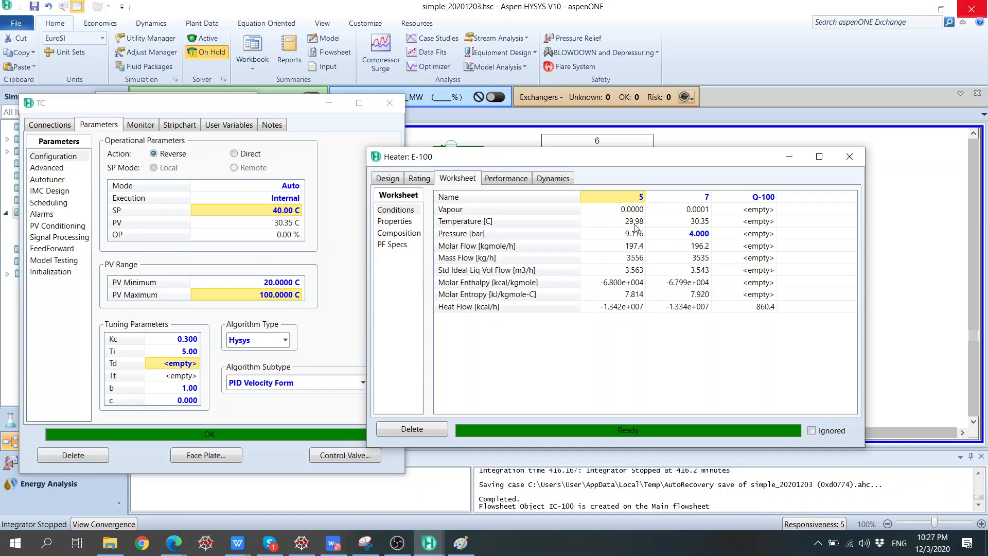
pyautogui.moveTo(694, 225)
pyautogui.moveTo(769, 311)
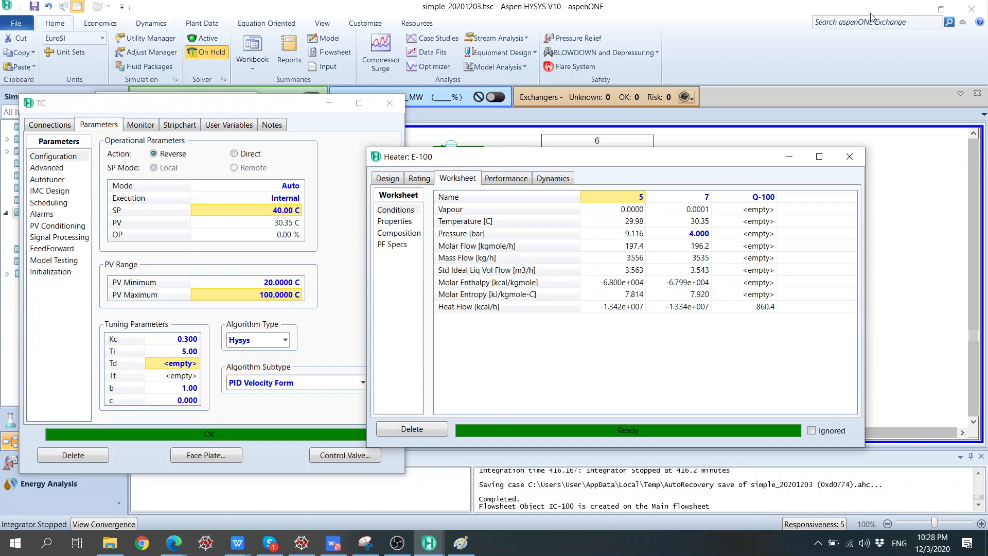
pyautogui.click(849, 156)
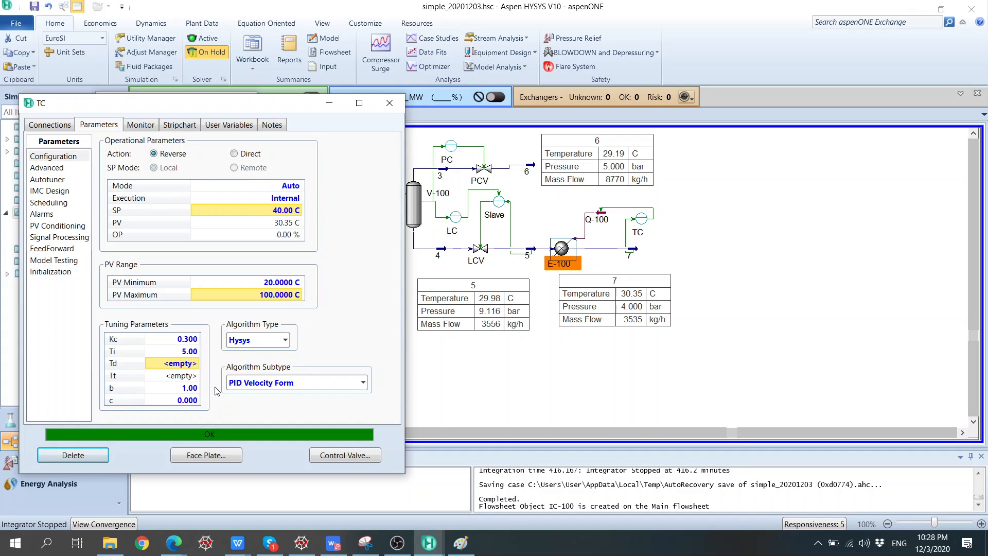
# Step: Start the dynamic integrator and monitor Q-100's duty setpoint in the control valve view alongside stream 7's temperature
pyautogui.click(206, 39)
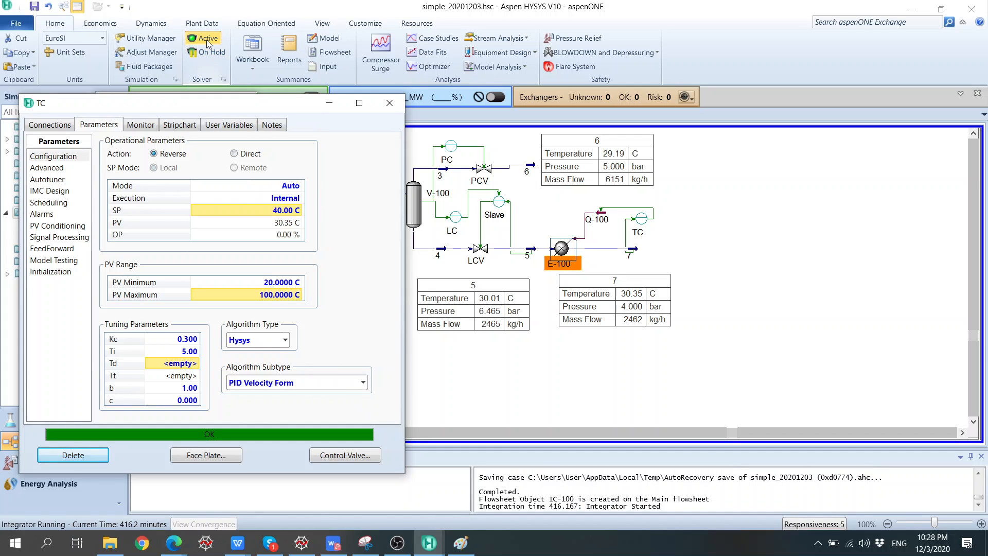
pyautogui.click(167, 25)
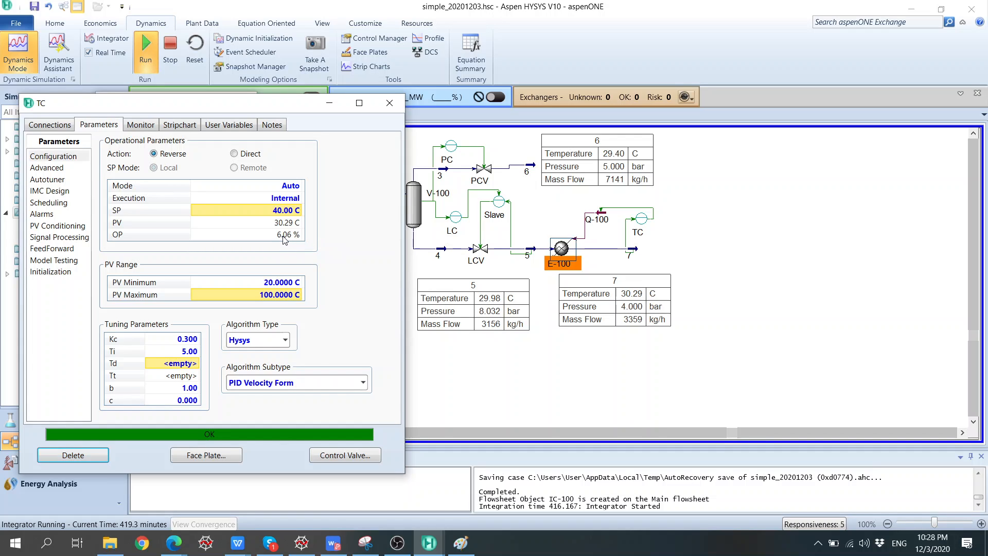
pyautogui.click(354, 456)
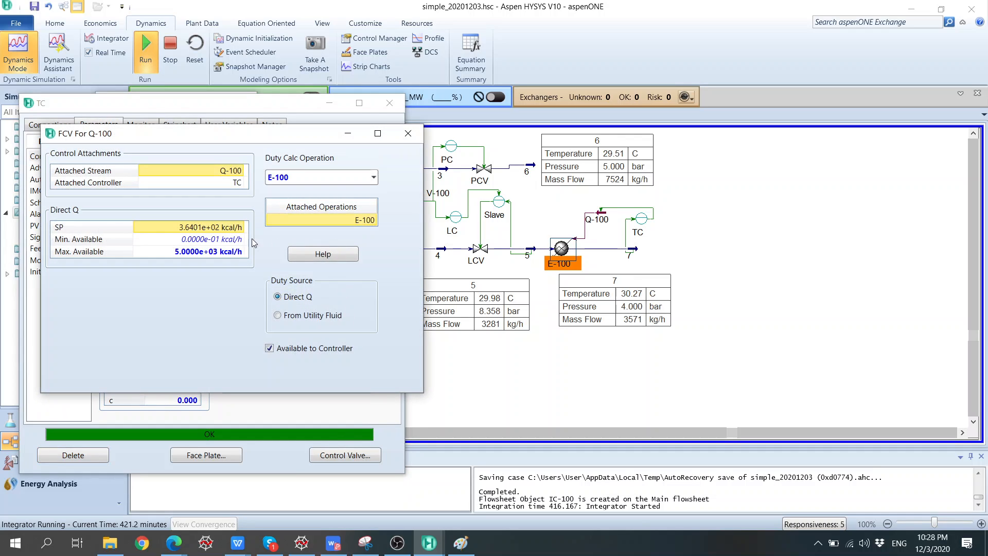
pyautogui.moveTo(222, 138); pyautogui.dragTo(721, 178)
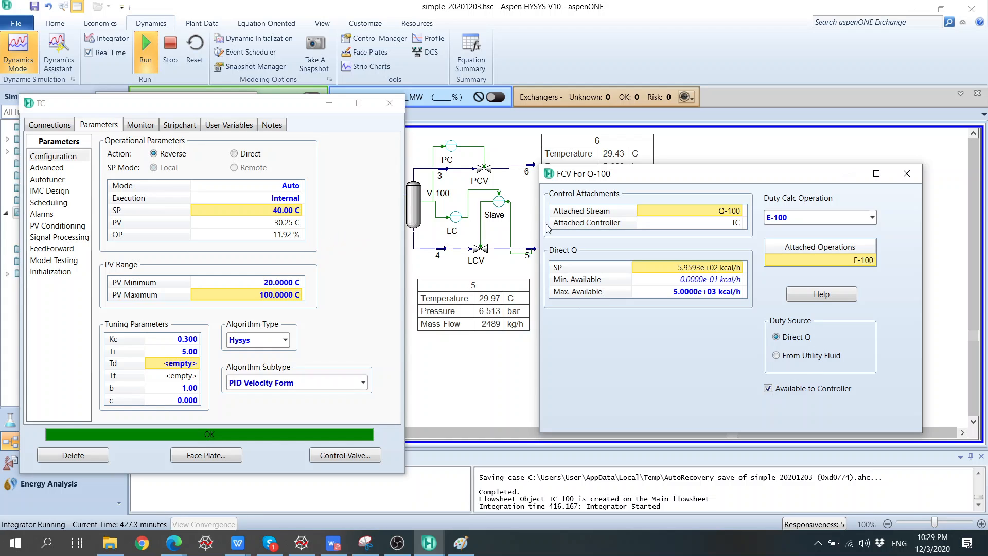
pyautogui.moveTo(669, 177); pyautogui.dragTo(588, 349)
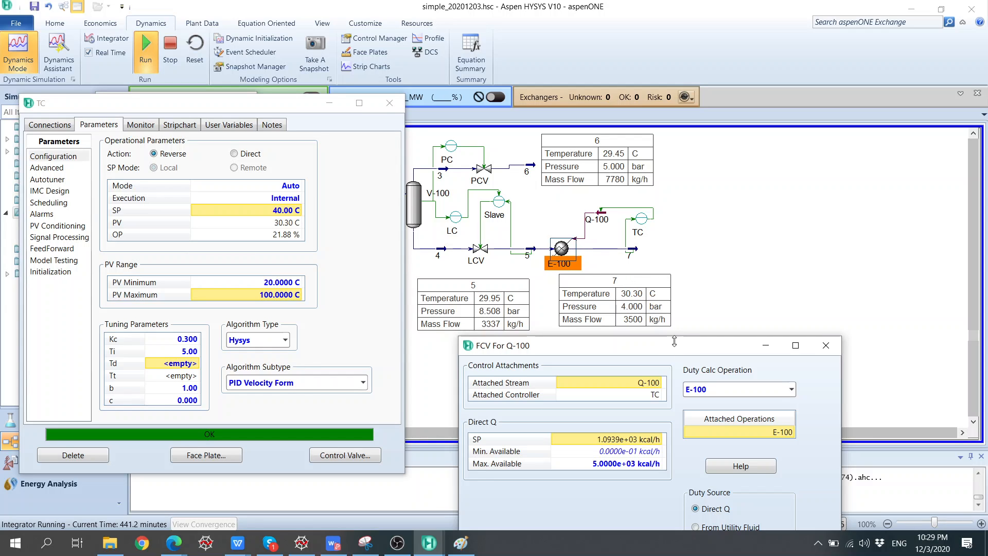
pyautogui.moveTo(670, 353); pyautogui.dragTo(251, 200)
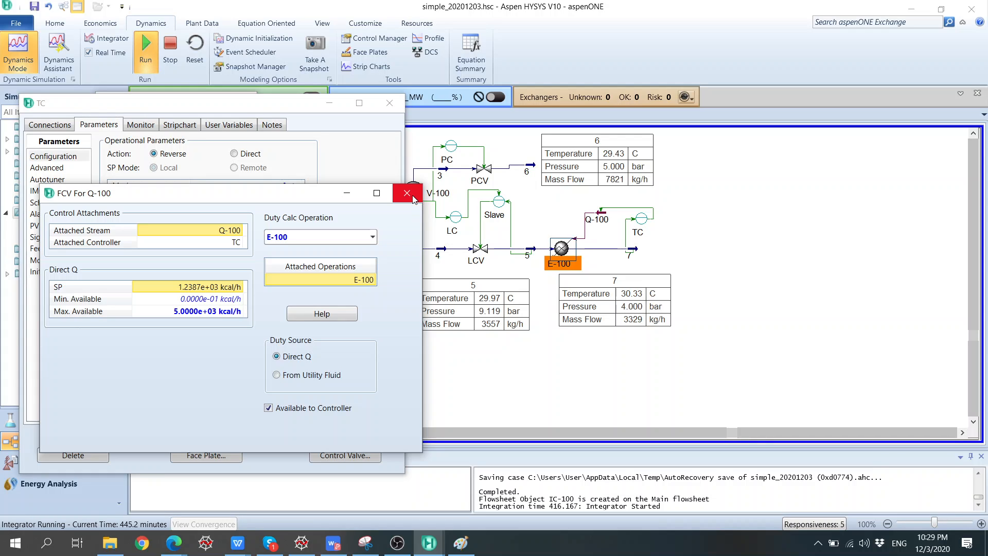
# Step: Close the Q-100 control valve view and raise controller TC's gain Kc to 1, then 2, with the integrator running
pyautogui.click(413, 197)
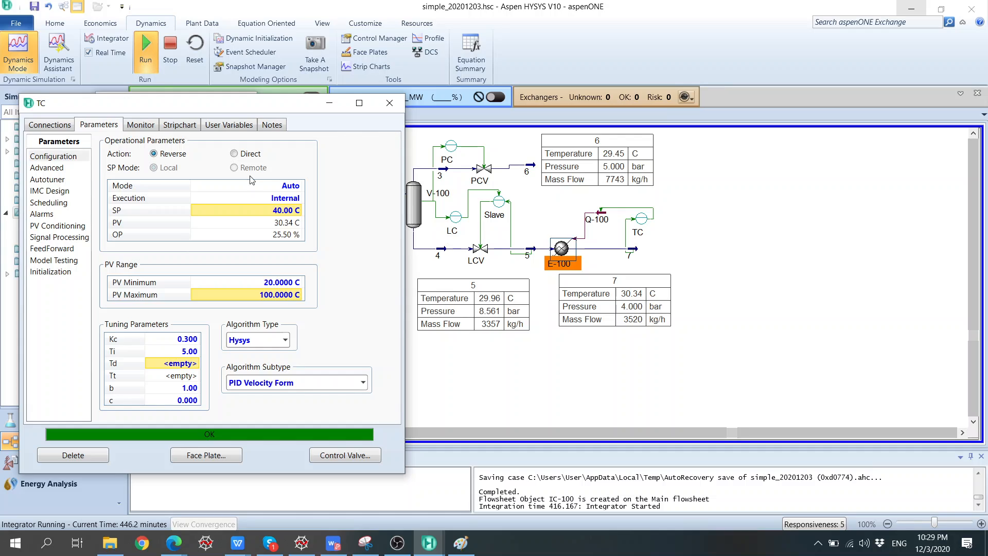
pyautogui.click(189, 340)
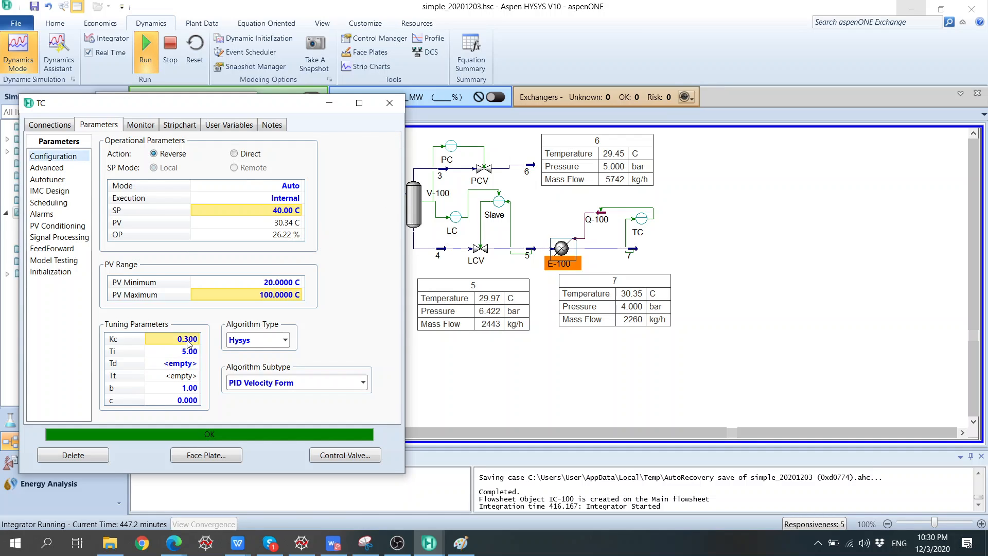
pyautogui.write('1')
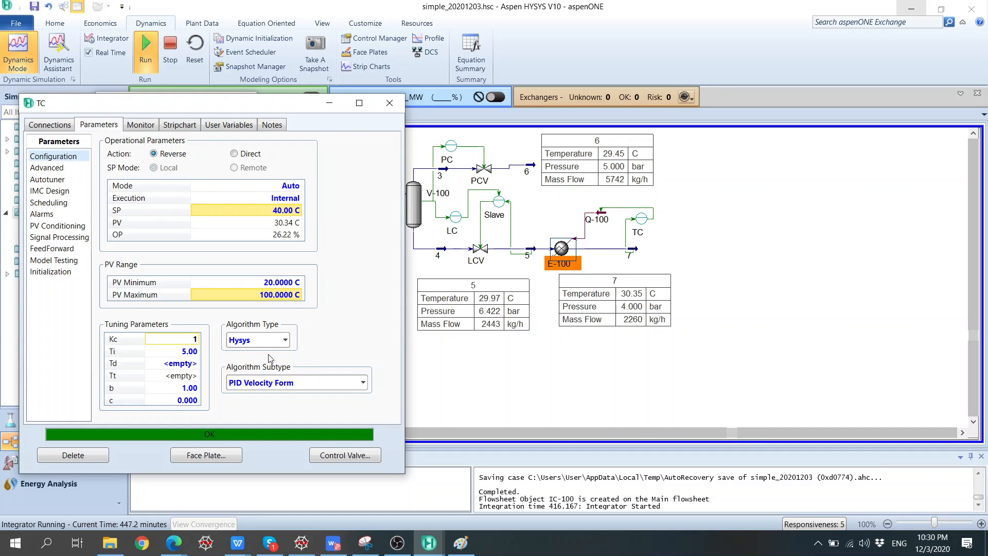
pyautogui.press('Return')
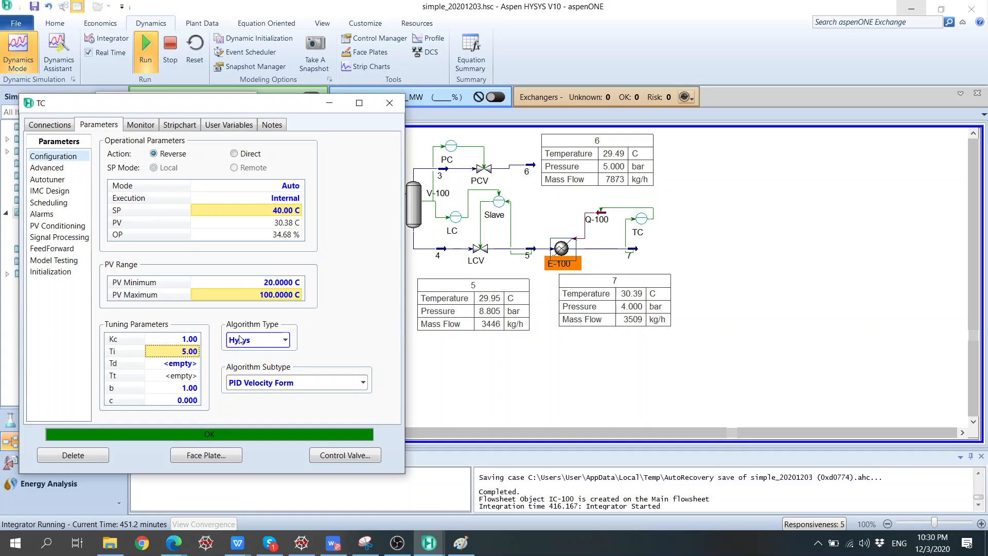
pyautogui.click(191, 340)
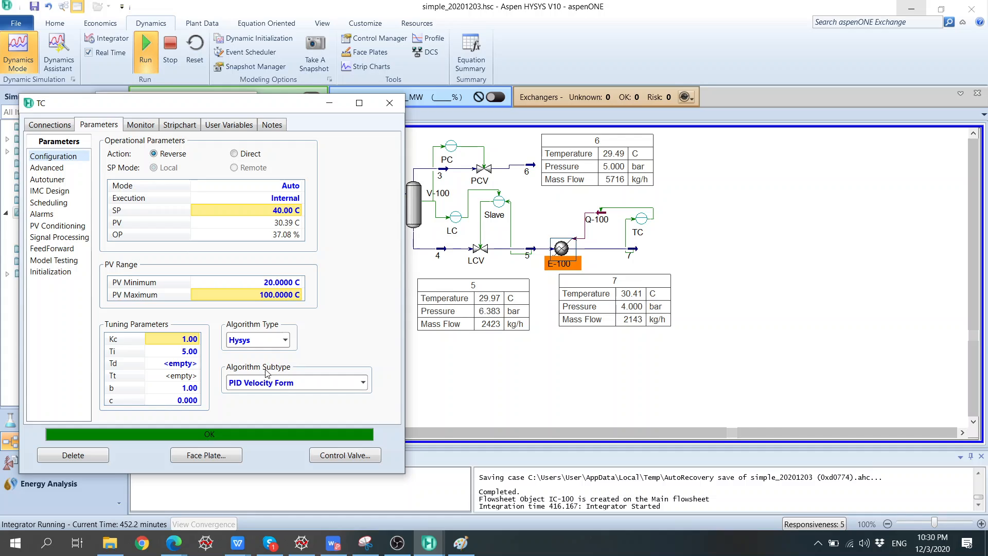
pyautogui.write('2')
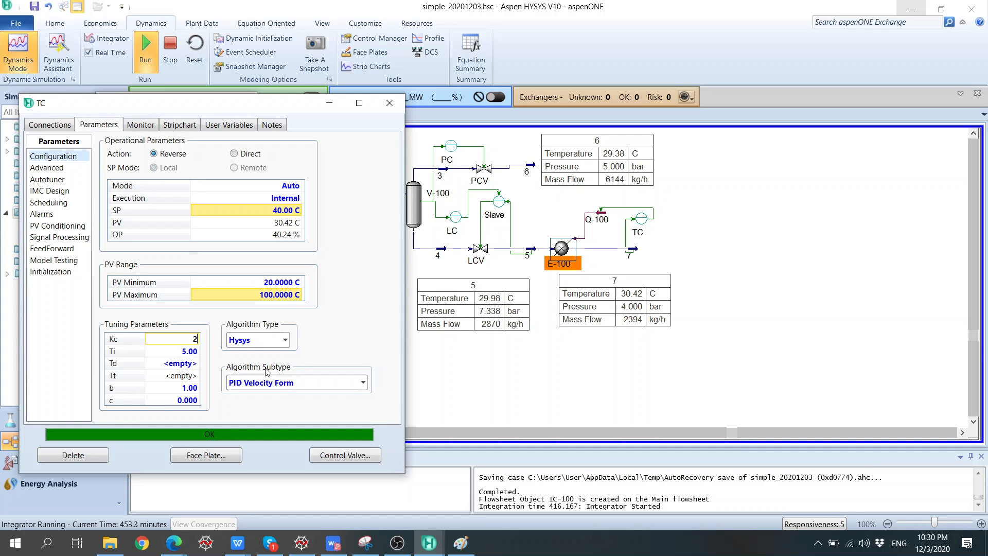
pyautogui.press('Return')
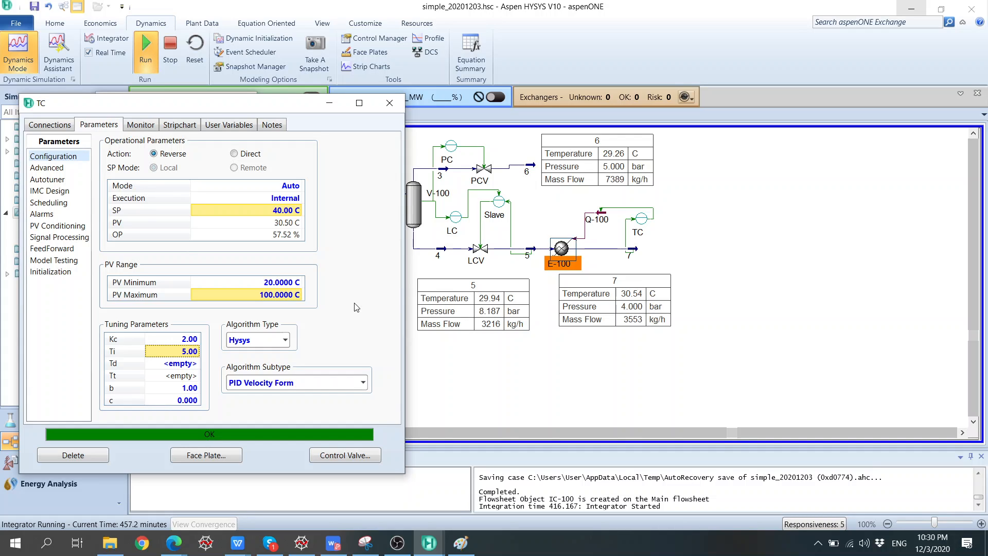
# Step: Stop the dynamic integrator and save the case
pyautogui.click(171, 54)
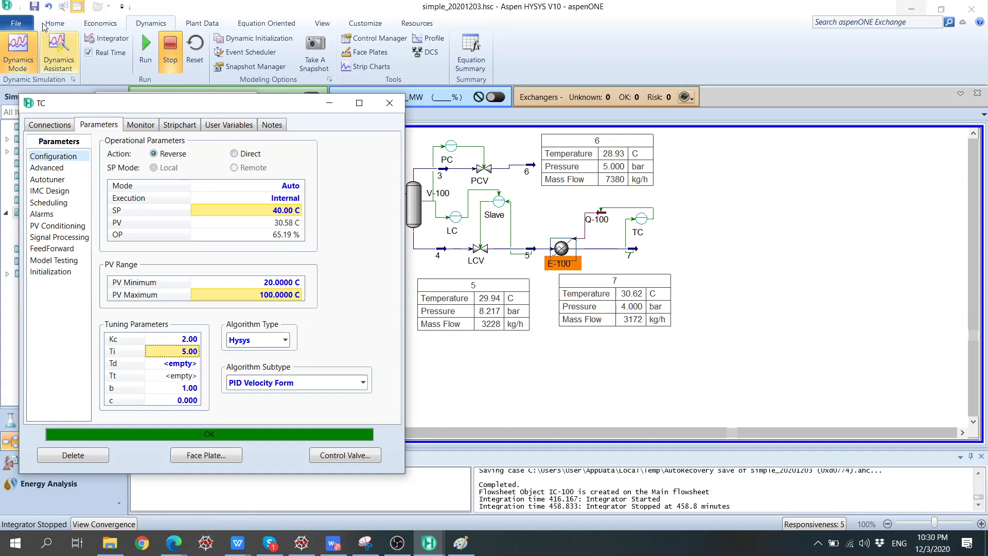
pyautogui.click(34, 7)
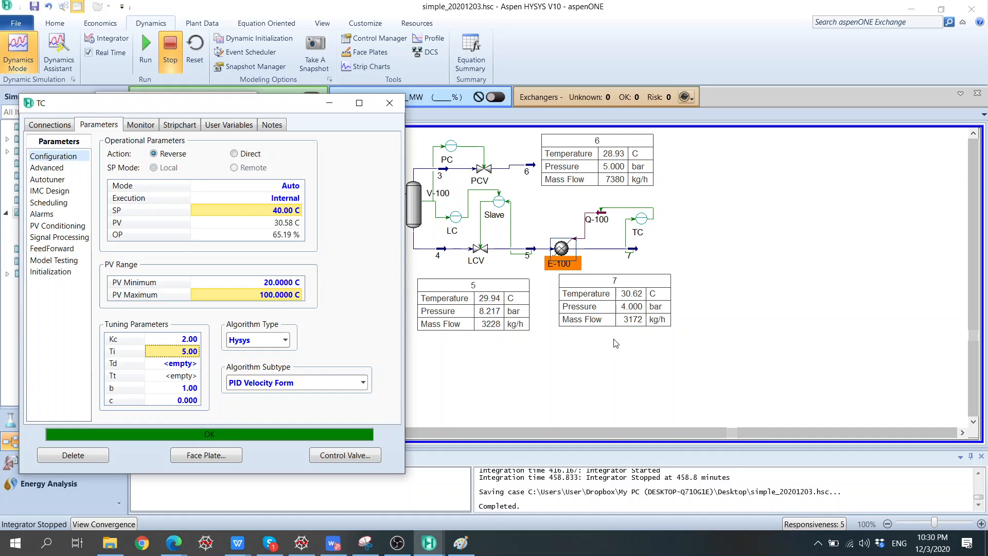
# Step: Shift stream 7's data table slightly away from heater E-100, and close the TC controller view and the model palette
pyautogui.click(668, 259)
pyautogui.moveTo(650, 283); pyautogui.dragTo(667, 297)
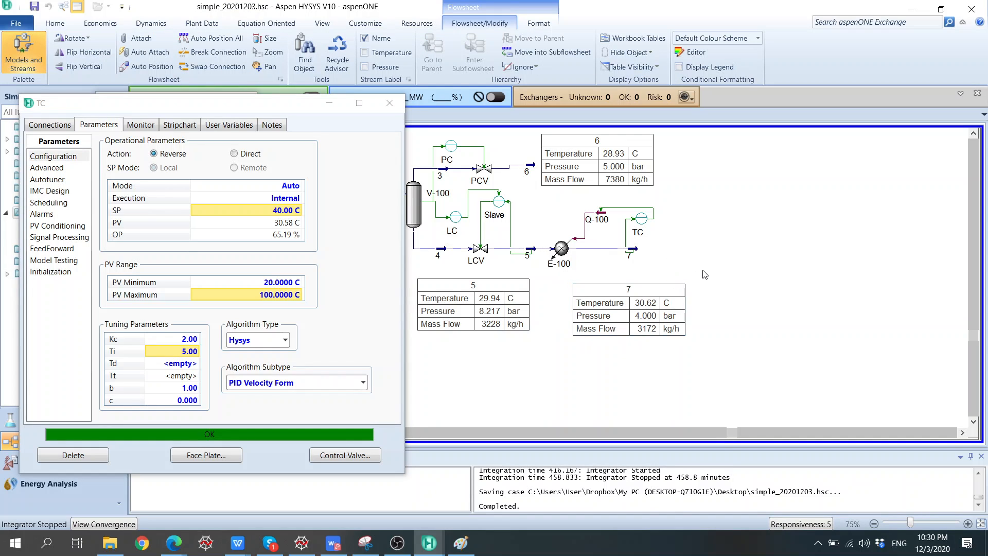
pyautogui.click(391, 106)
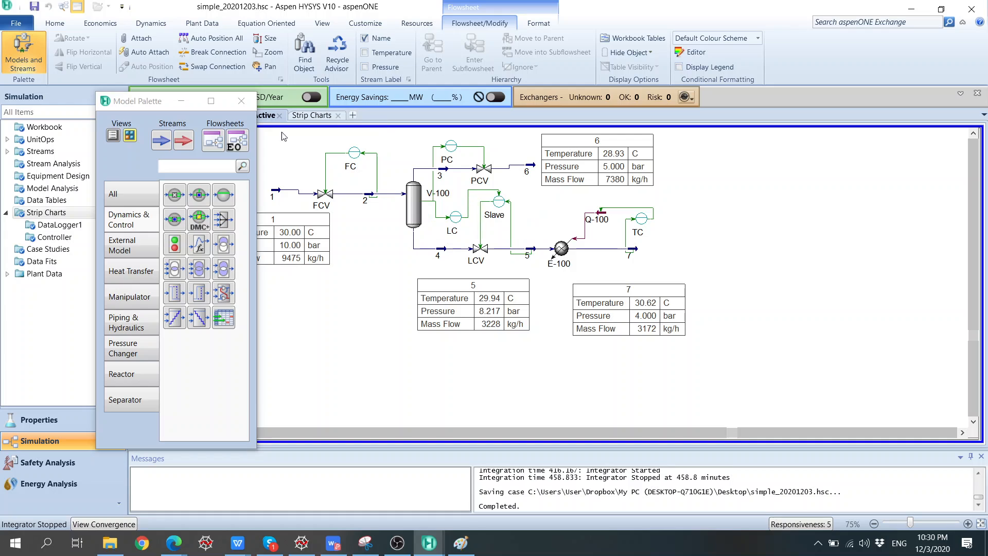
pyautogui.click(241, 101)
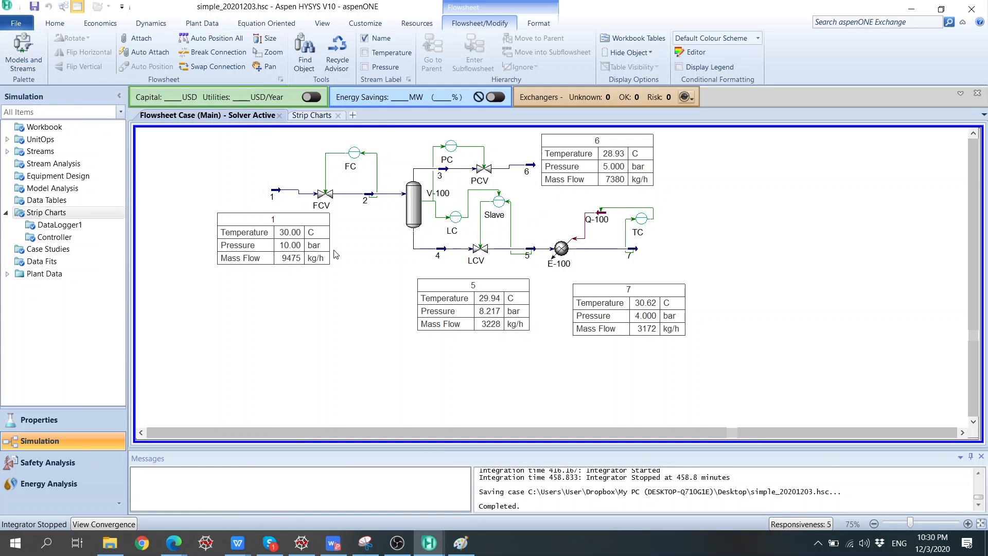
# Step: Align stream 1 with valve FCV so its line runs straight, and reposition its data table beneath the stream
pyautogui.click(364, 261)
pyautogui.scroll(2, 364, 262)
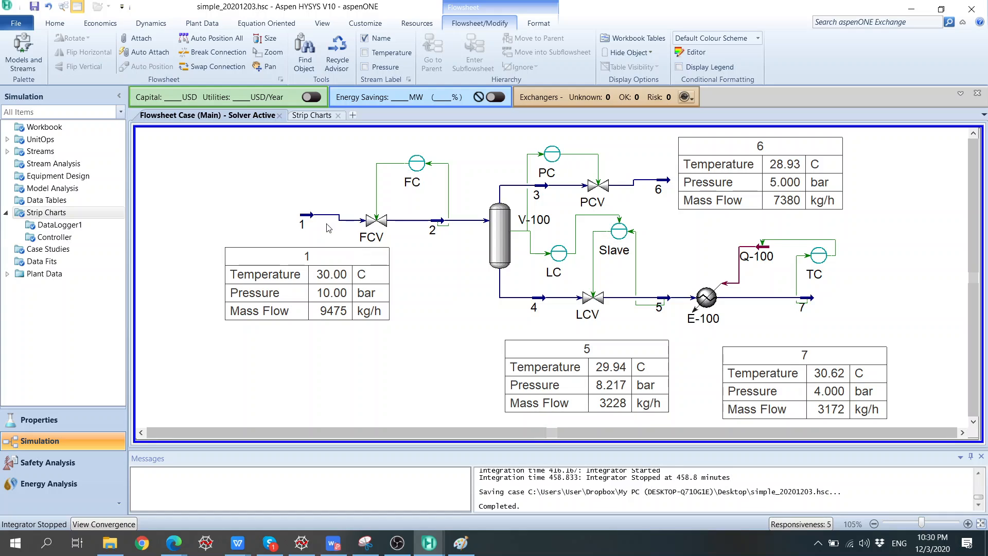
pyautogui.click(304, 221)
pyautogui.moveTo(303, 222); pyautogui.dragTo(302, 227)
pyautogui.click(334, 183)
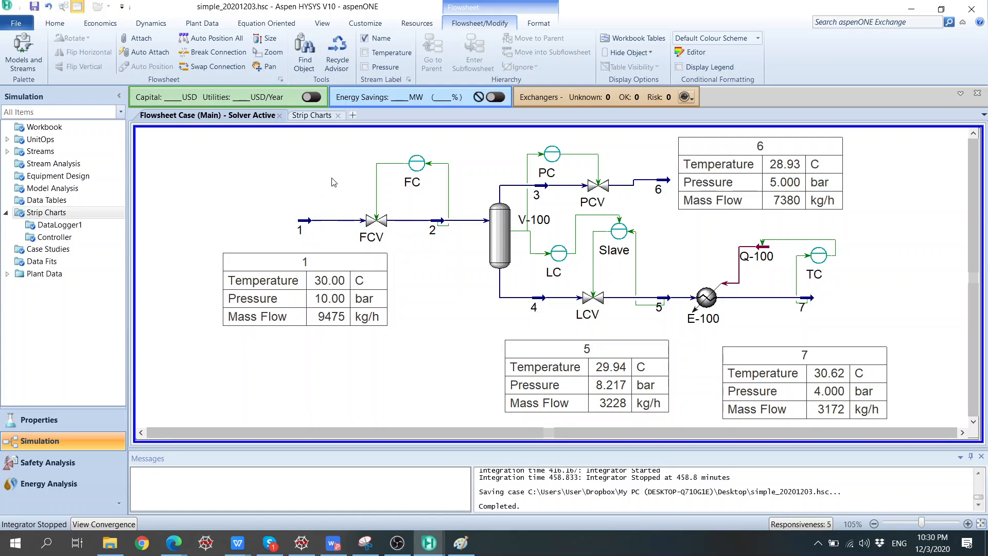
pyautogui.moveTo(334, 283); pyautogui.dragTo(346, 283)
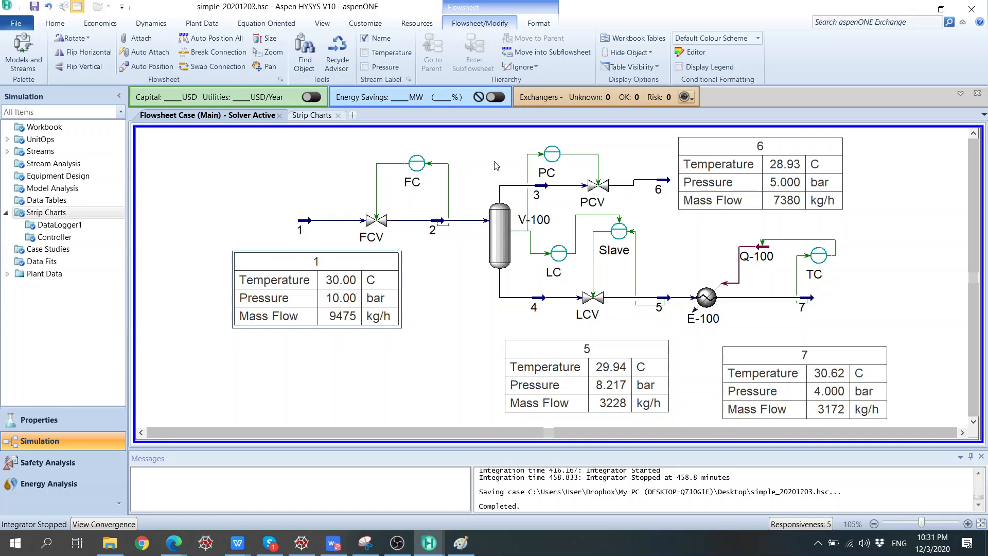
# Step: Move stream 6's data table farther from the stream and align stream 6 with valve PCV so its line runs straight
pyautogui.moveTo(750, 175); pyautogui.dragTo(782, 173)
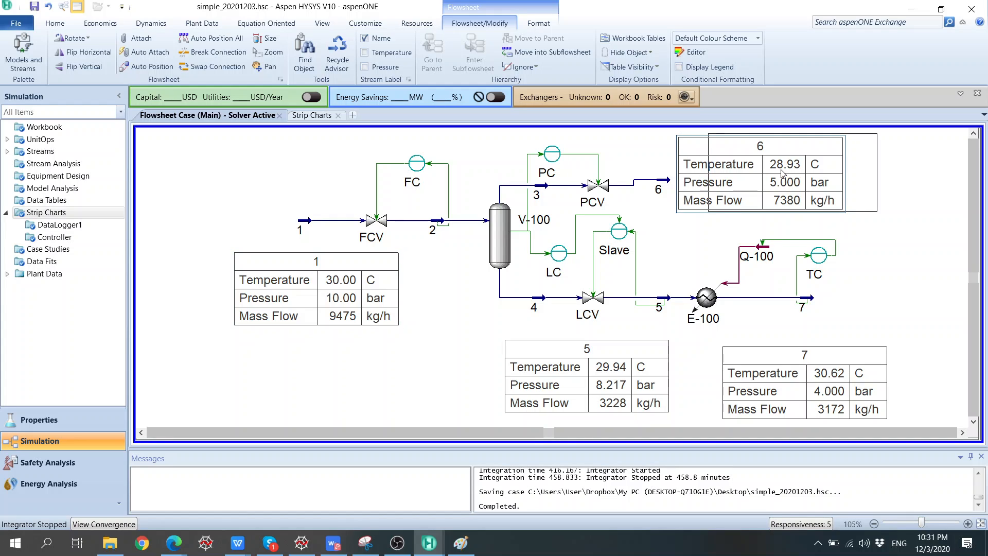
pyautogui.click(671, 188)
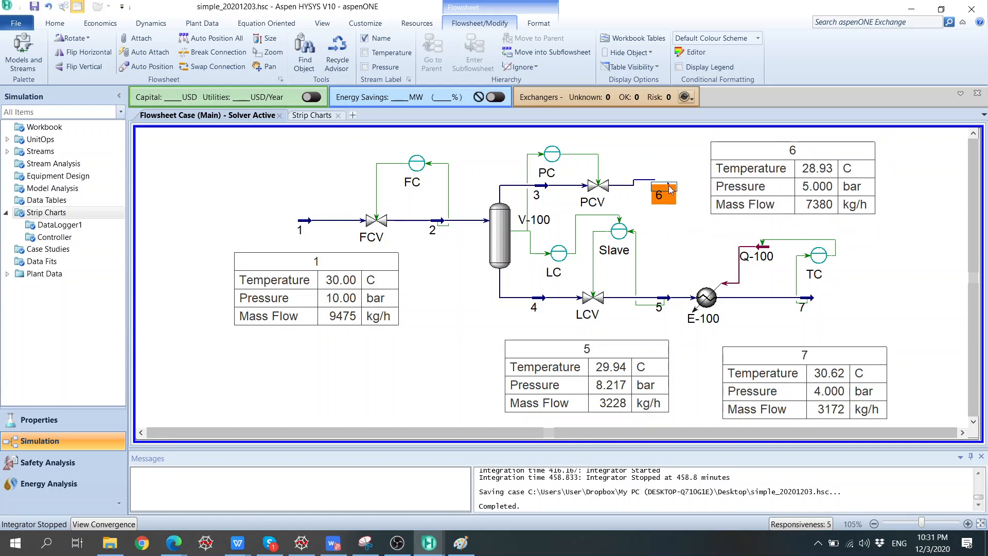
pyautogui.click(674, 157)
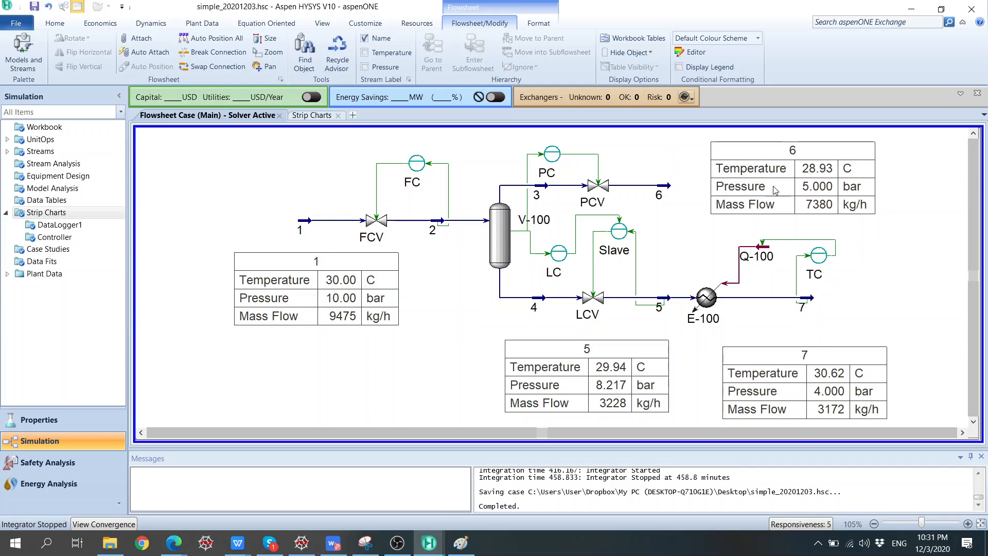